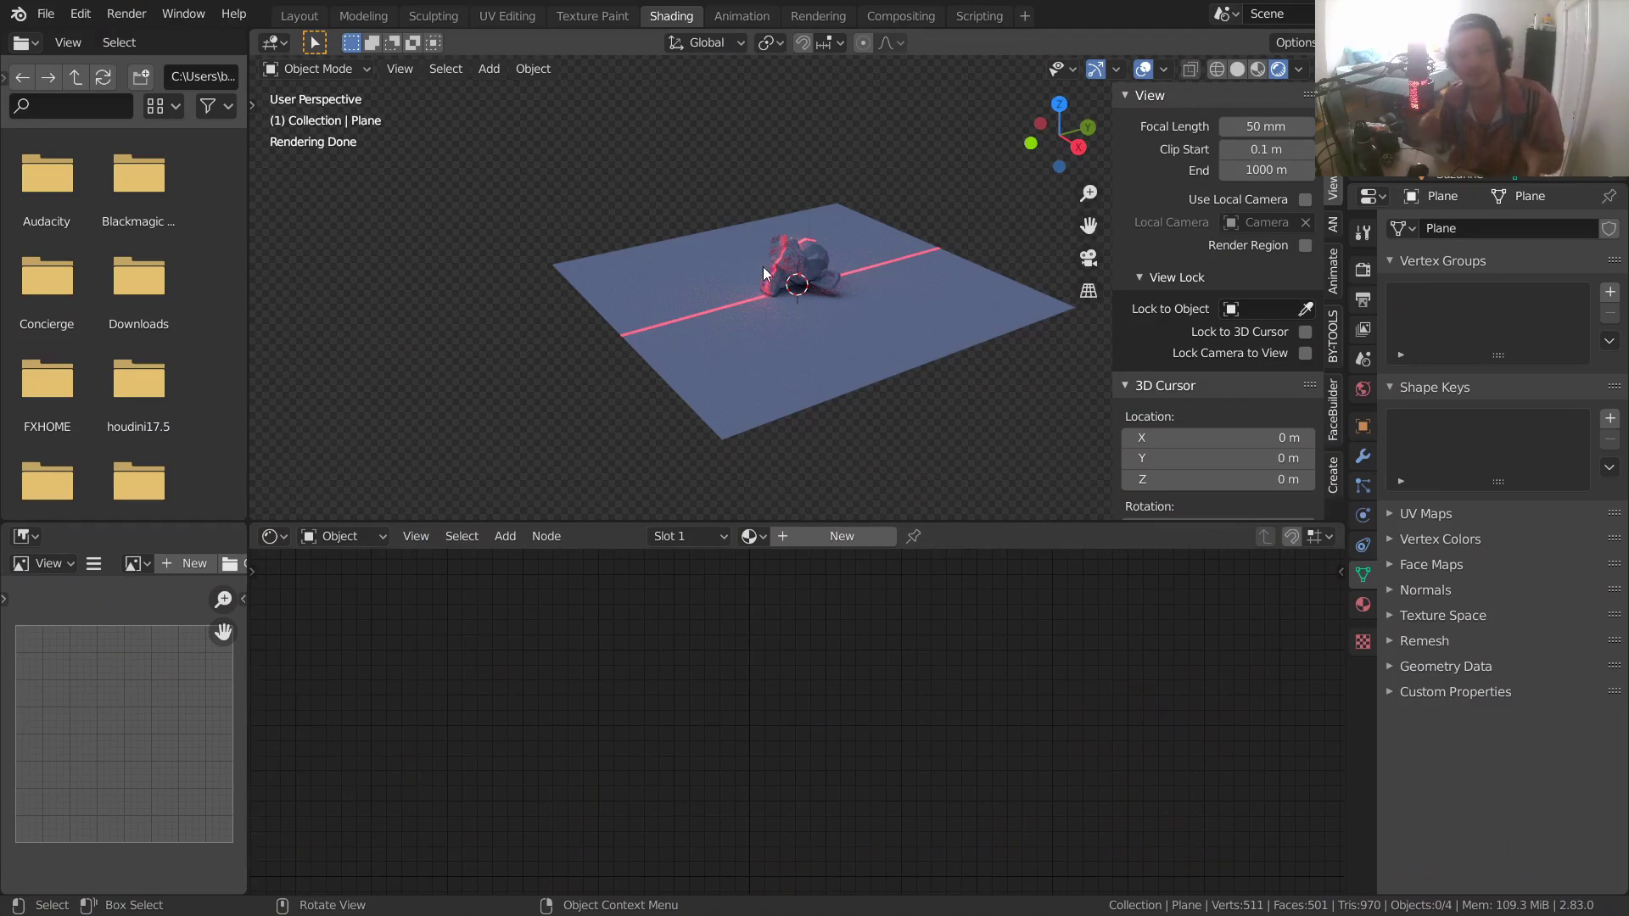
# - Raise the monkey head above the plane along the Z axis and try rotating it about the Z axis
pyautogui.click(787, 267)
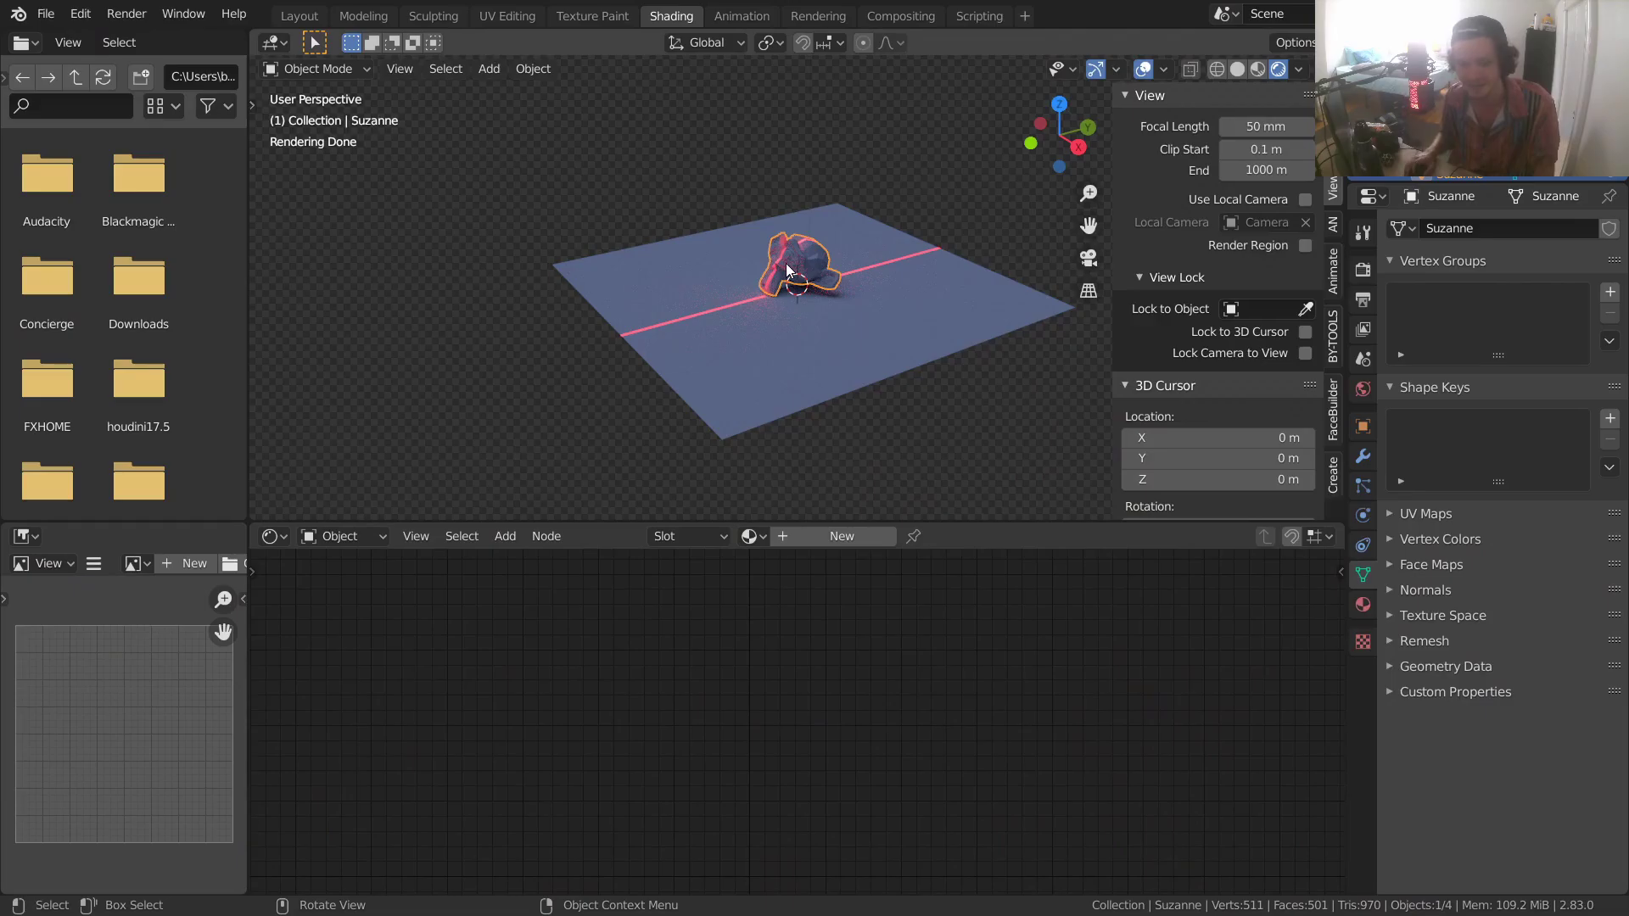
pyautogui.scroll(5, 798, 254)
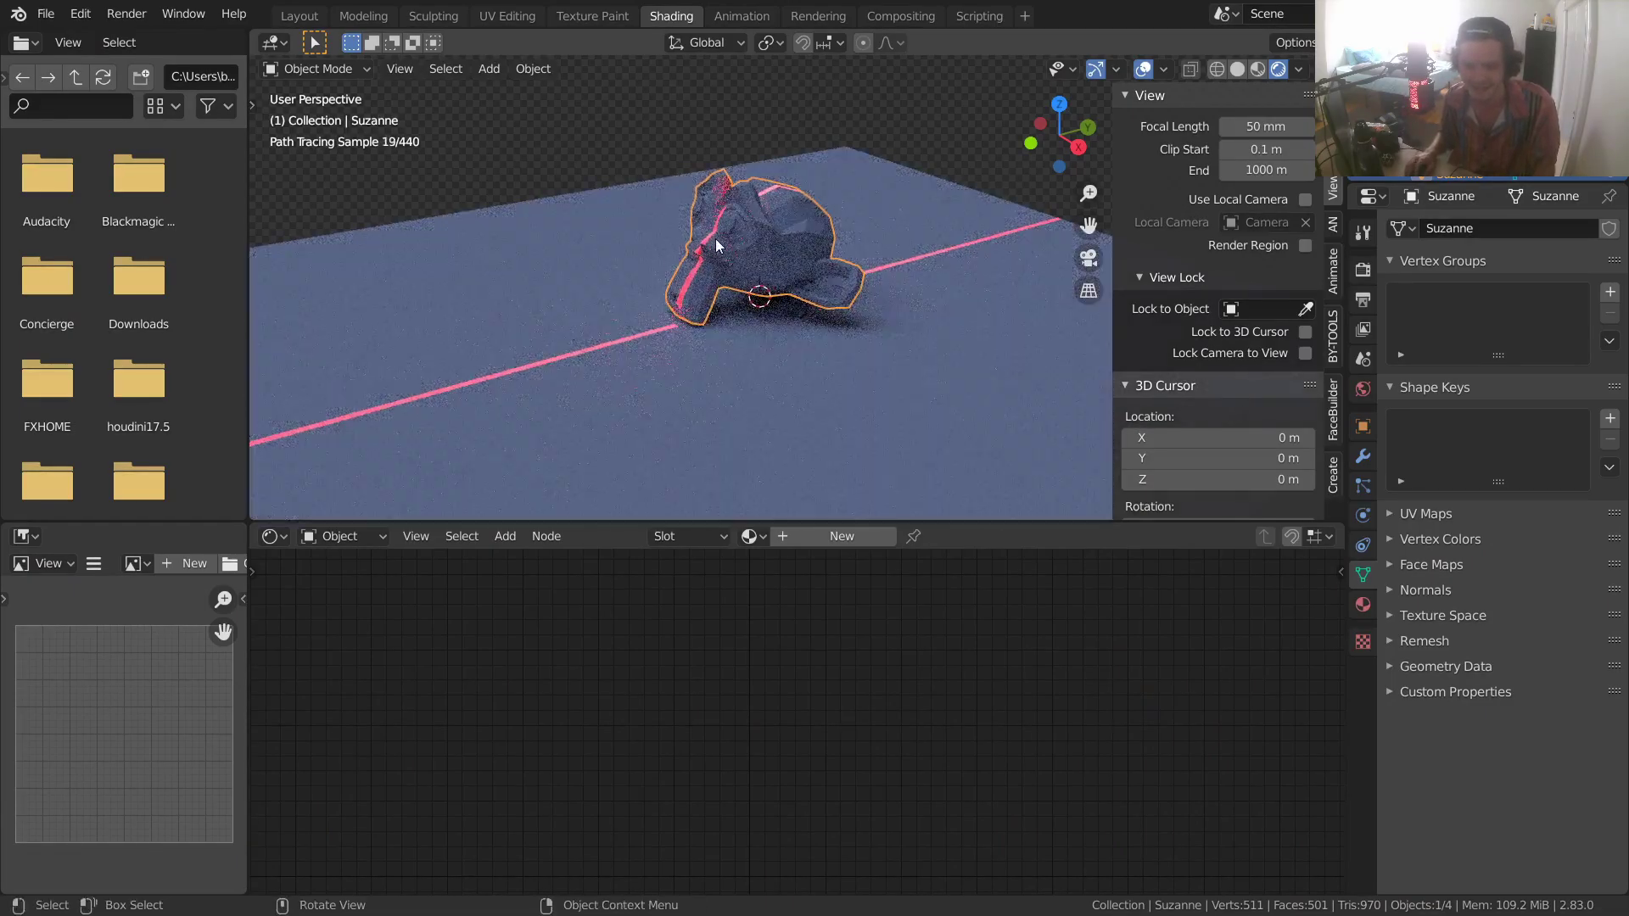
pyautogui.press('g')
pyautogui.press('z')
pyautogui.click(667, 323)
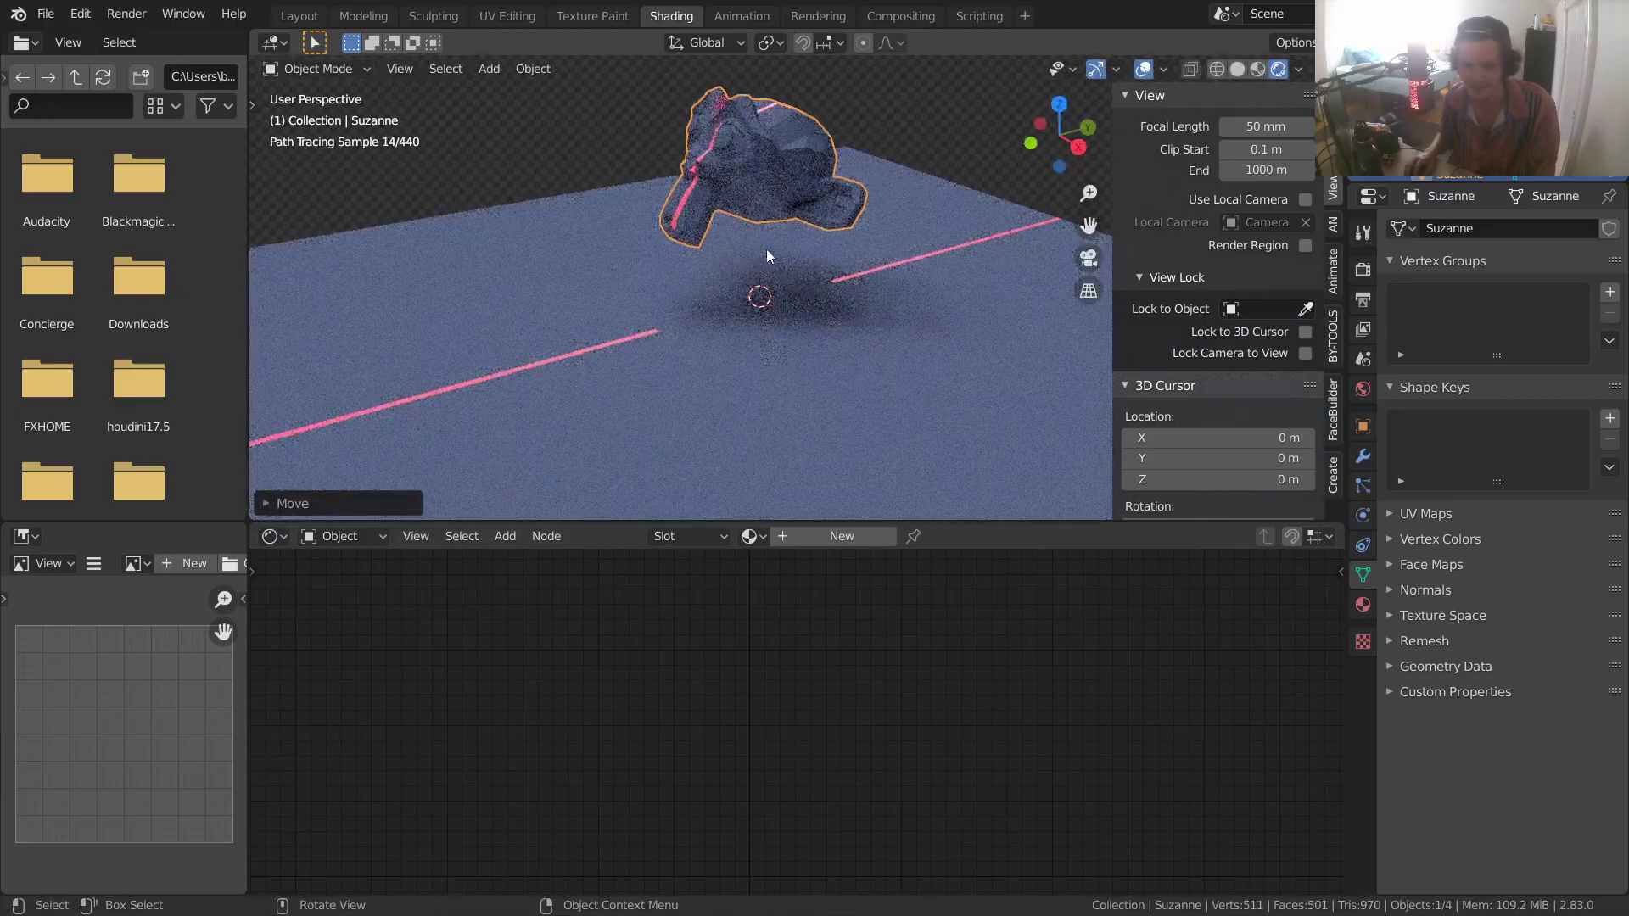
pyautogui.moveTo(748, 180)
pyautogui.mouseDown(button='middle')
pyautogui.moveTo(724, 127)
pyautogui.moveTo(747, 182)
pyautogui.mouseUp(button='middle')
pyautogui.press('r')
pyautogui.press('z')
pyautogui.click(747, 74)
pyautogui.moveTo(767, 90); pyautogui.dragTo(778, 131, button='middle')
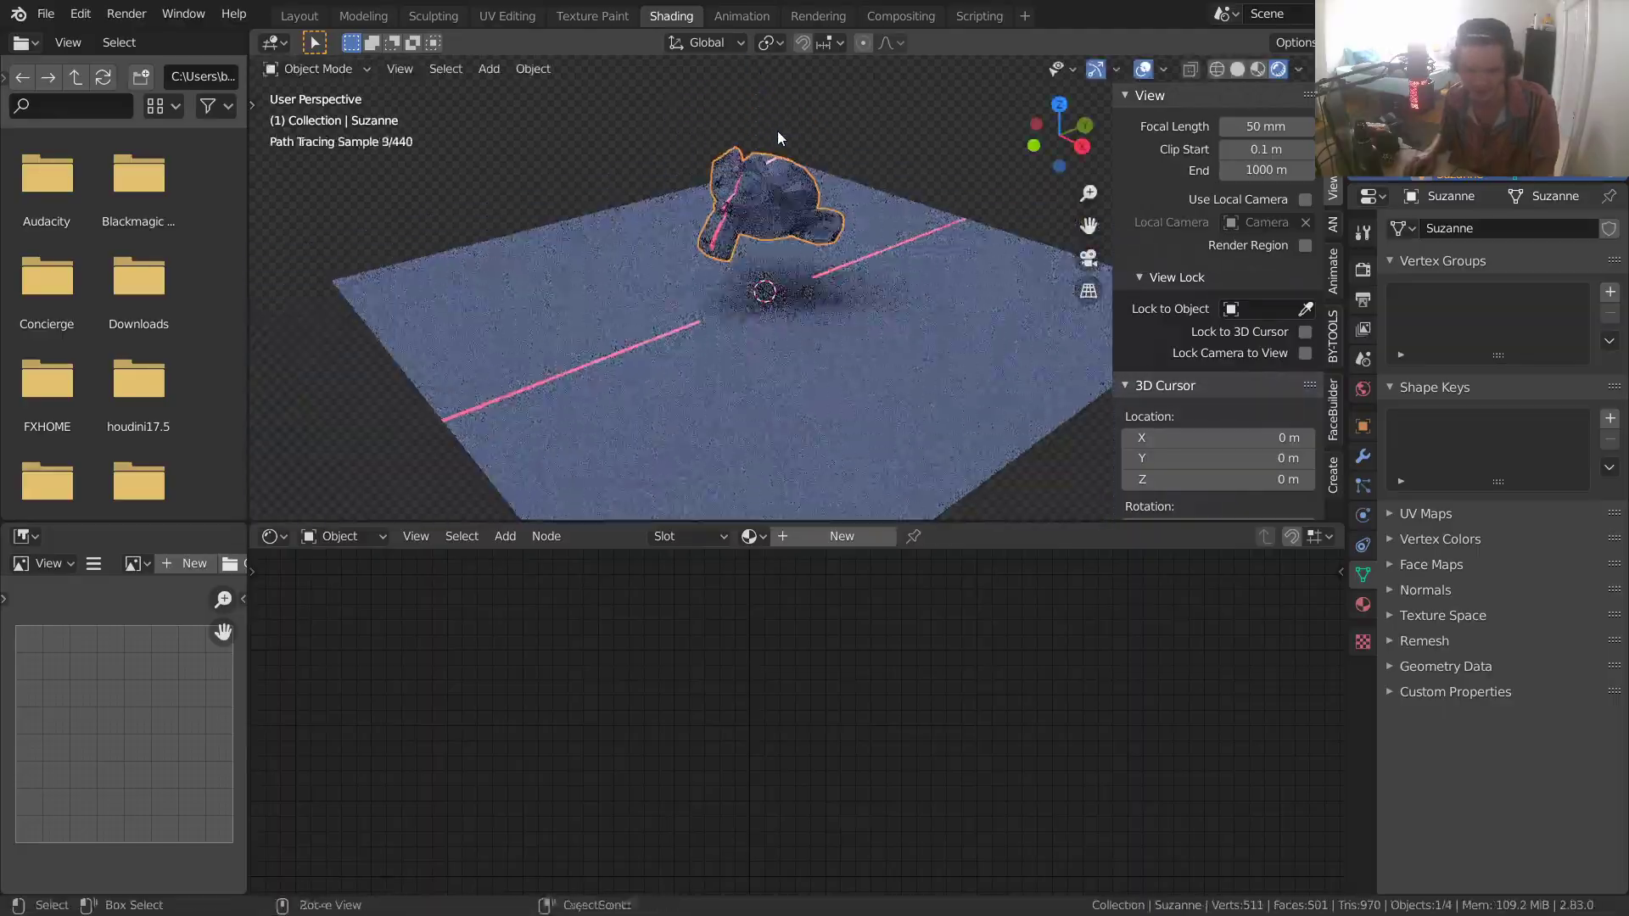
# - Duplicate the monkey head straight above the original along the Z axis and delete the duplicate
pyautogui.hotkey('shift', 'd')
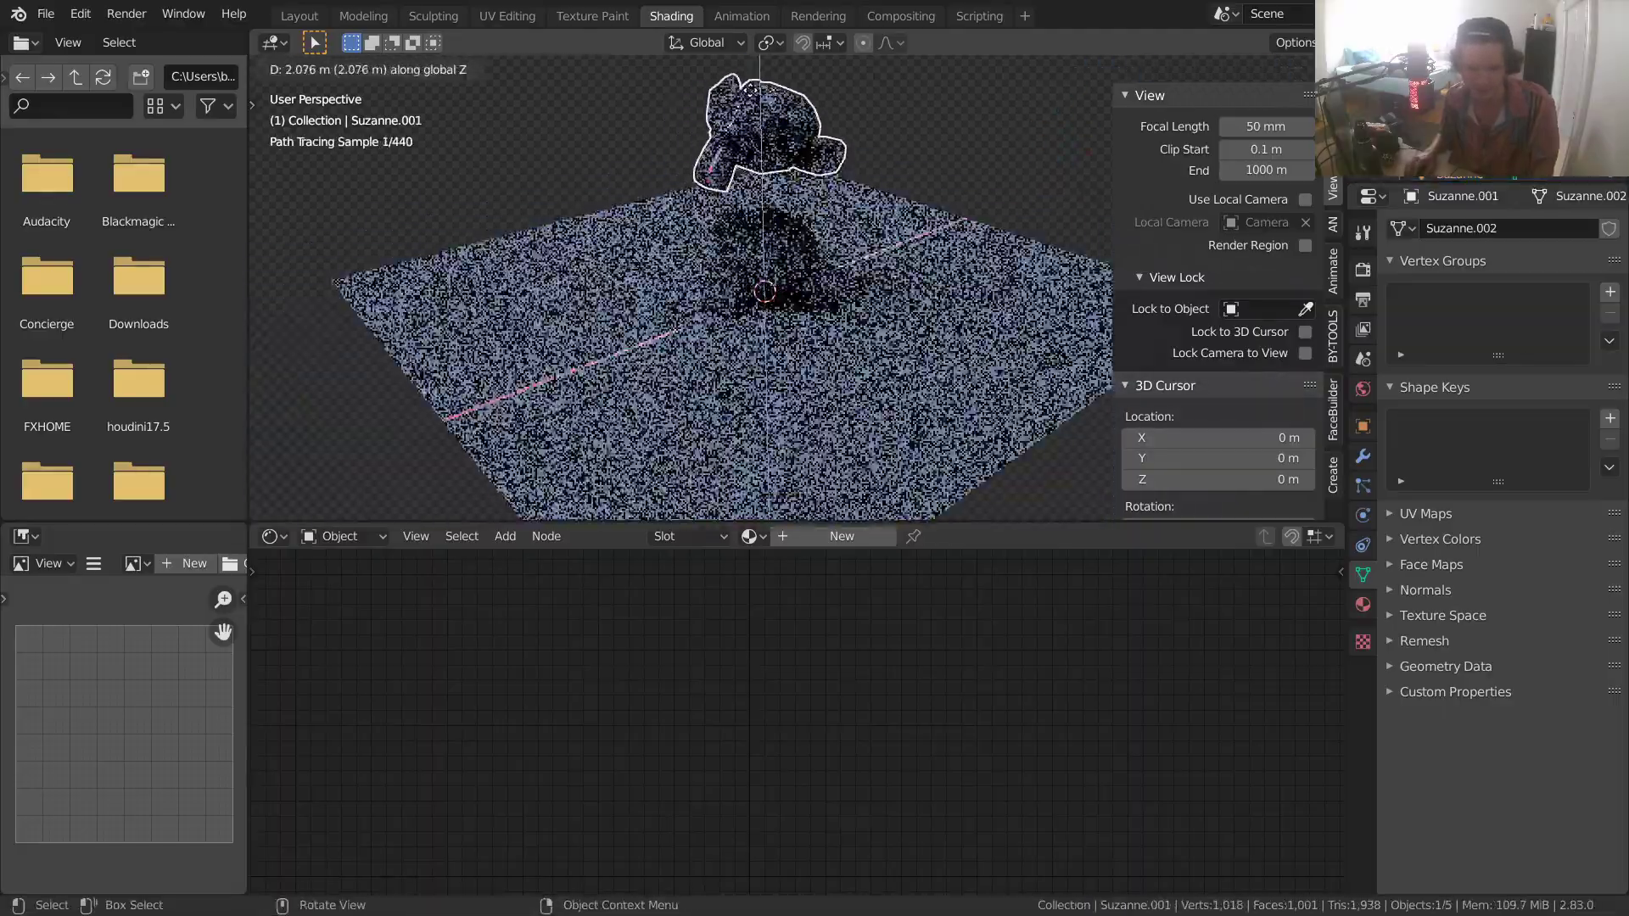
pyautogui.click(726, 163)
pyautogui.keyDown('shift'); pyautogui.moveTo(726, 163); pyautogui.dragTo(722, 169, button='middle'); pyautogui.keyUp('shift')
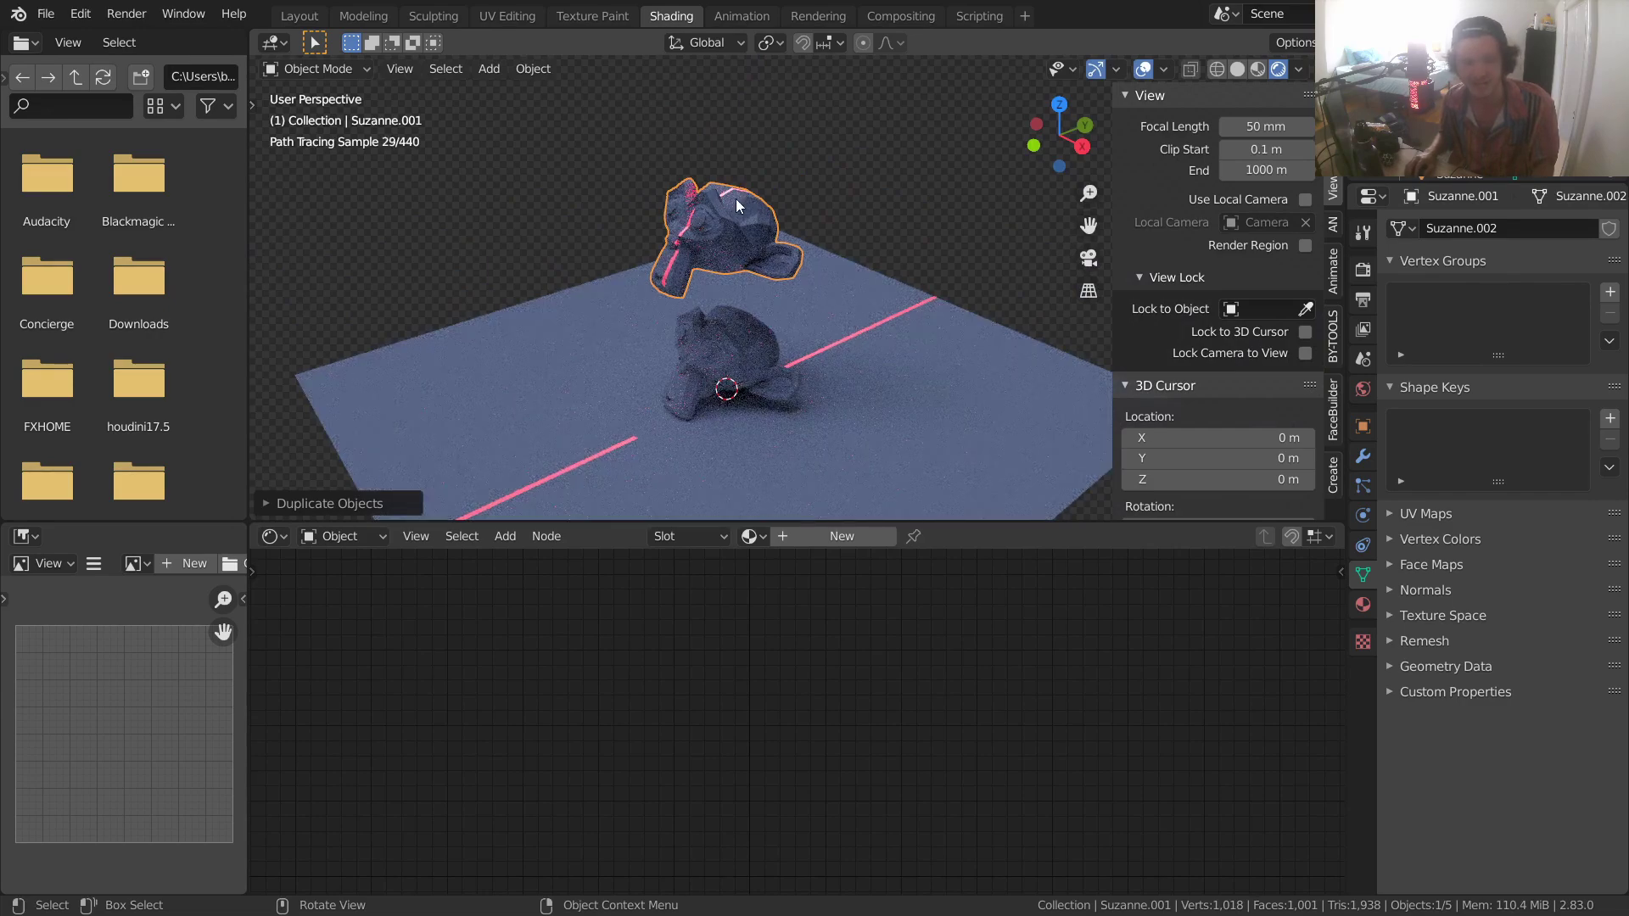
pyautogui.scroll(2, 766, 317)
pyautogui.press('x')
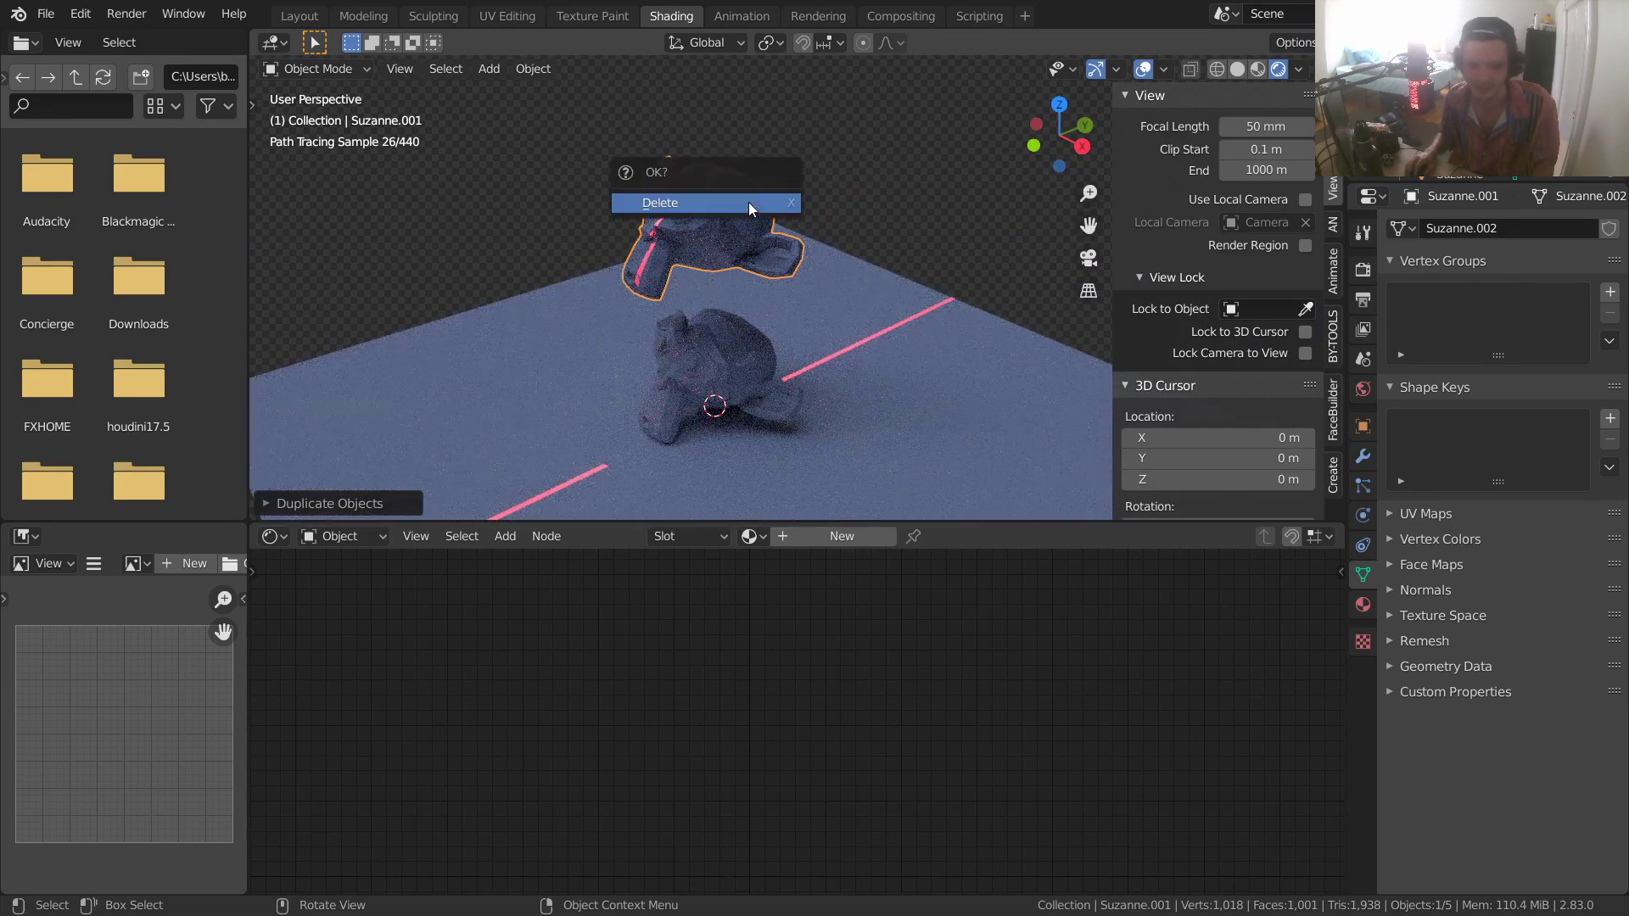
pyautogui.click(748, 202)
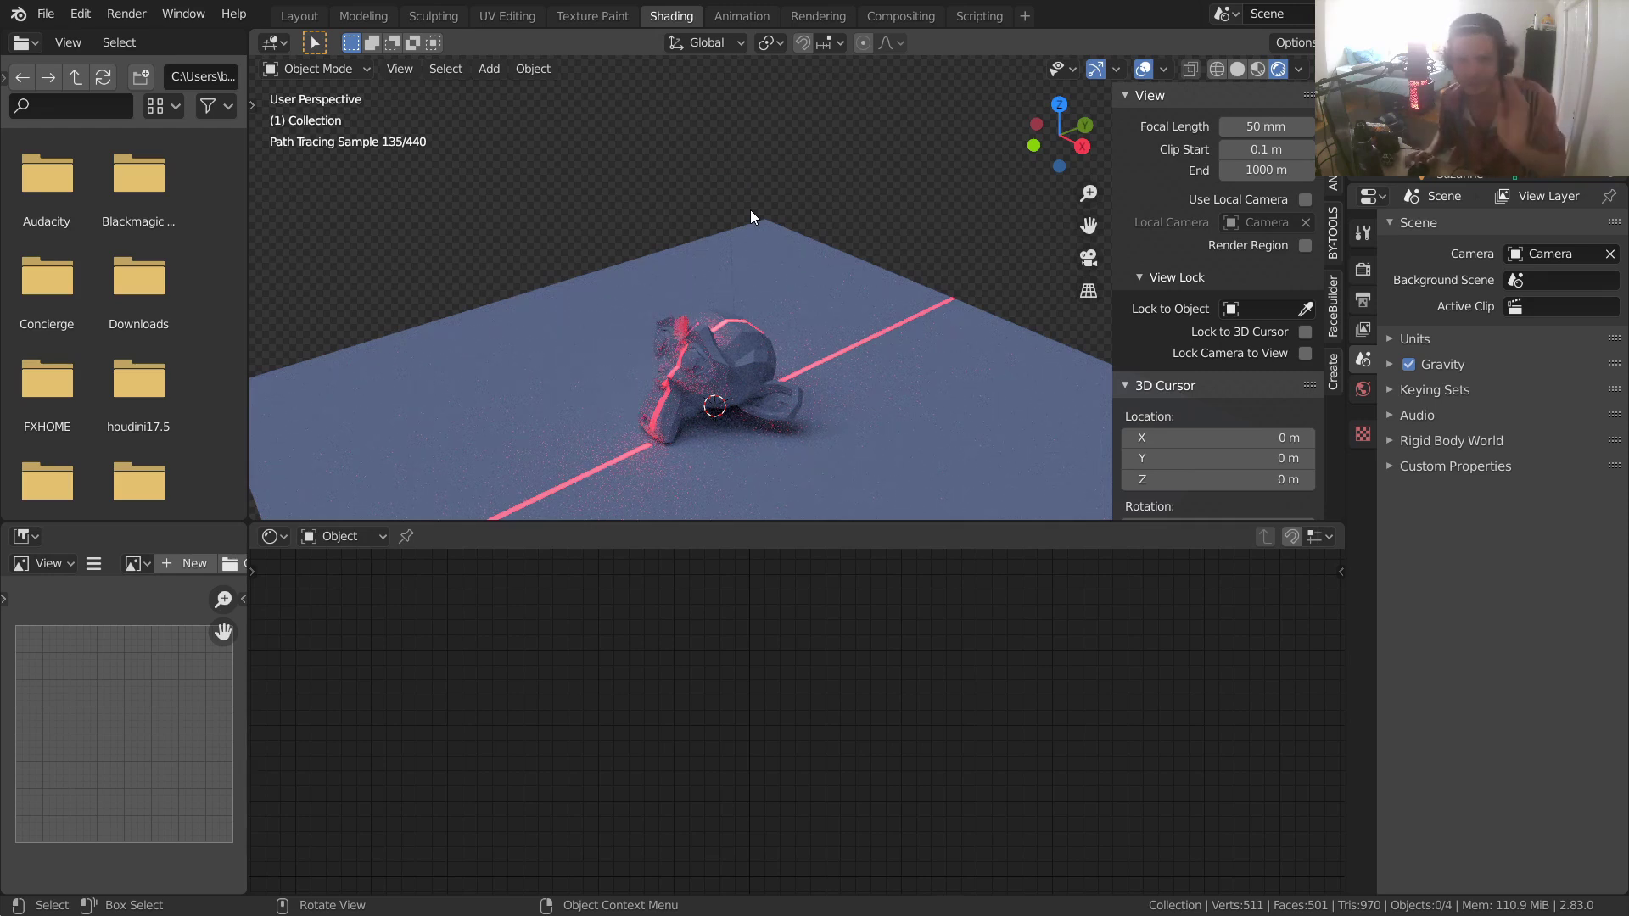
# - Move the point light horizontally away from the plane's centre in the top orthographic view
pyautogui.moveTo(687, 318)
pyautogui.mouseDown(button='middle')
pyautogui.moveTo(704, 168)
pyautogui.moveTo(690, 258)
pyautogui.moveTo(715, 190)
pyautogui.mouseUp(button='middle')
pyautogui.click(718, 184)
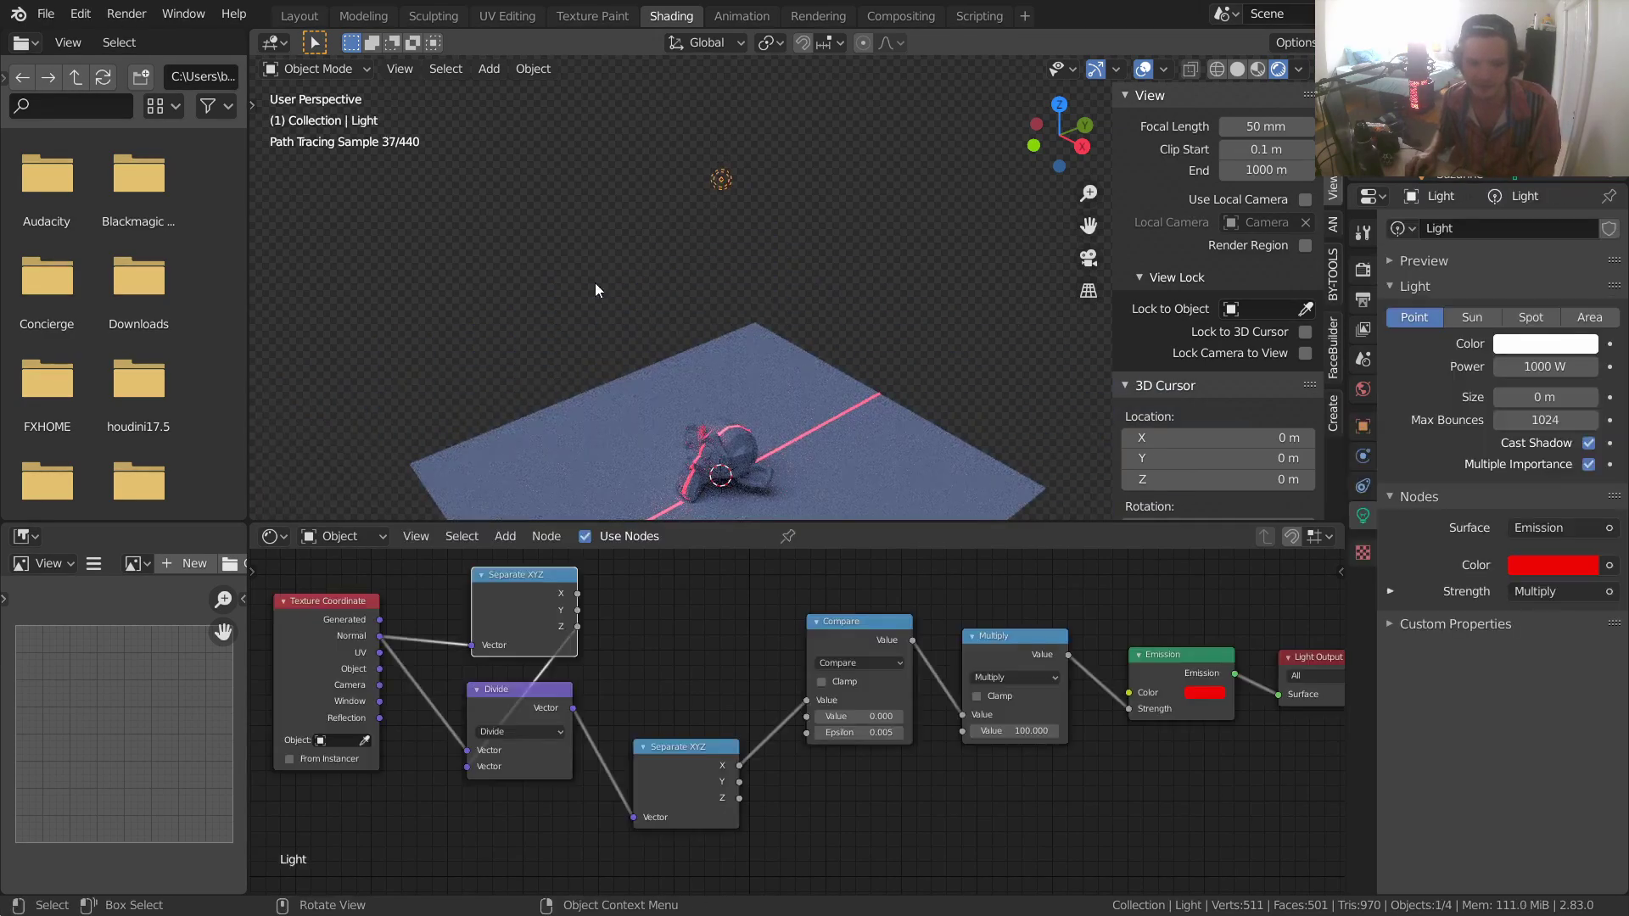
pyautogui.moveTo(785, 306); pyautogui.dragTo(846, 363, button='middle')
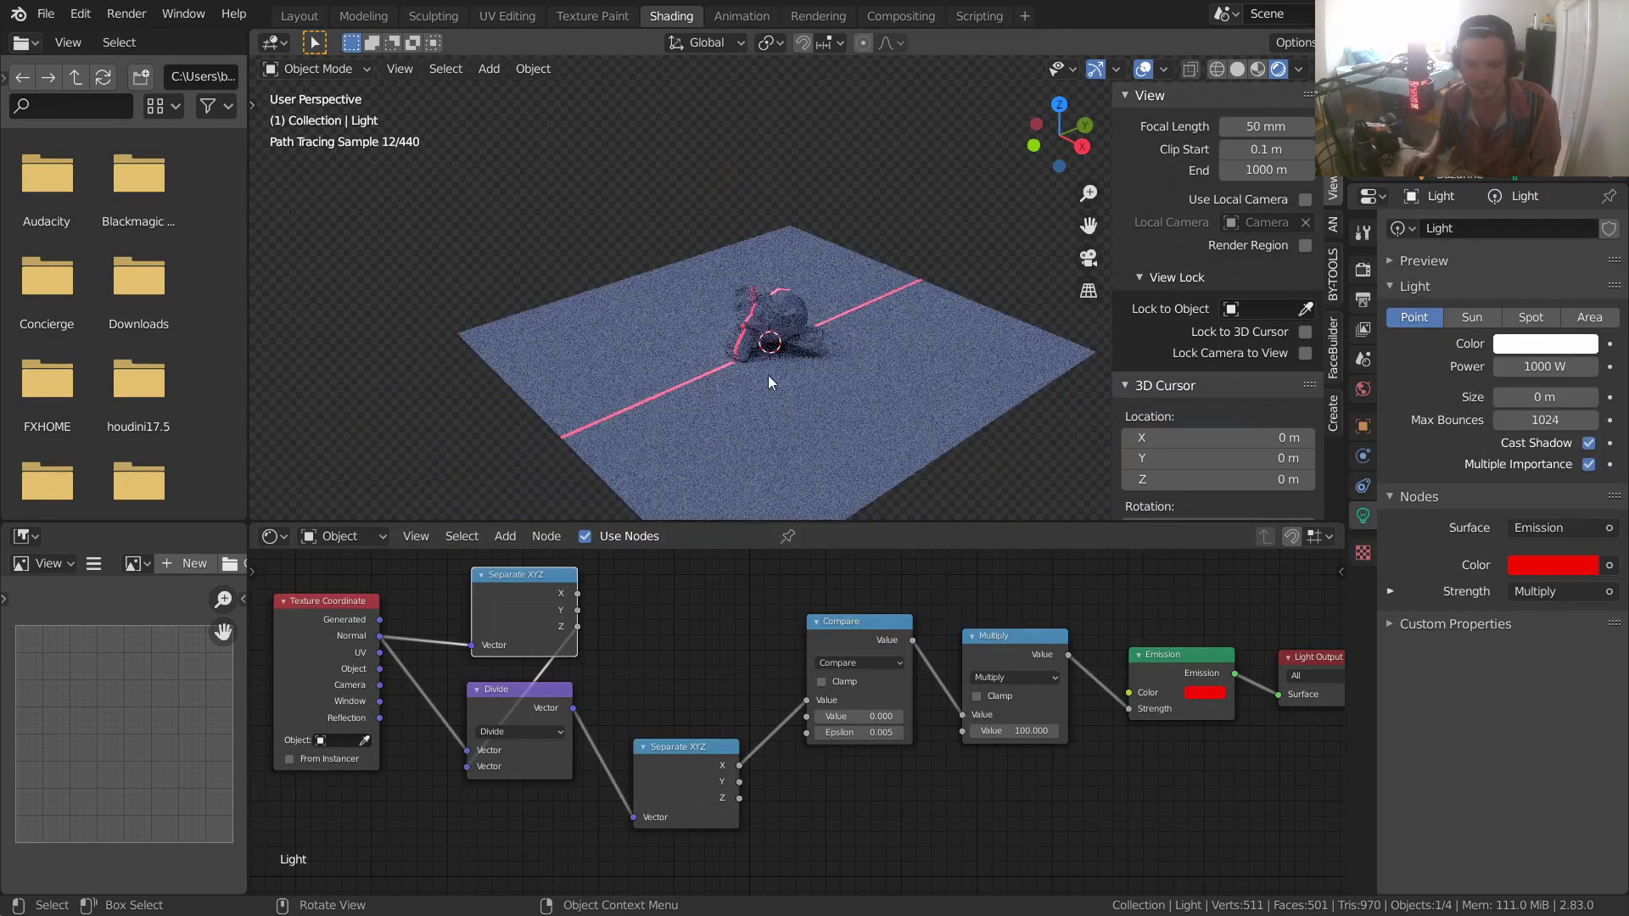
pyautogui.moveTo(781, 194); pyautogui.dragTo(753, 298, button='middle')
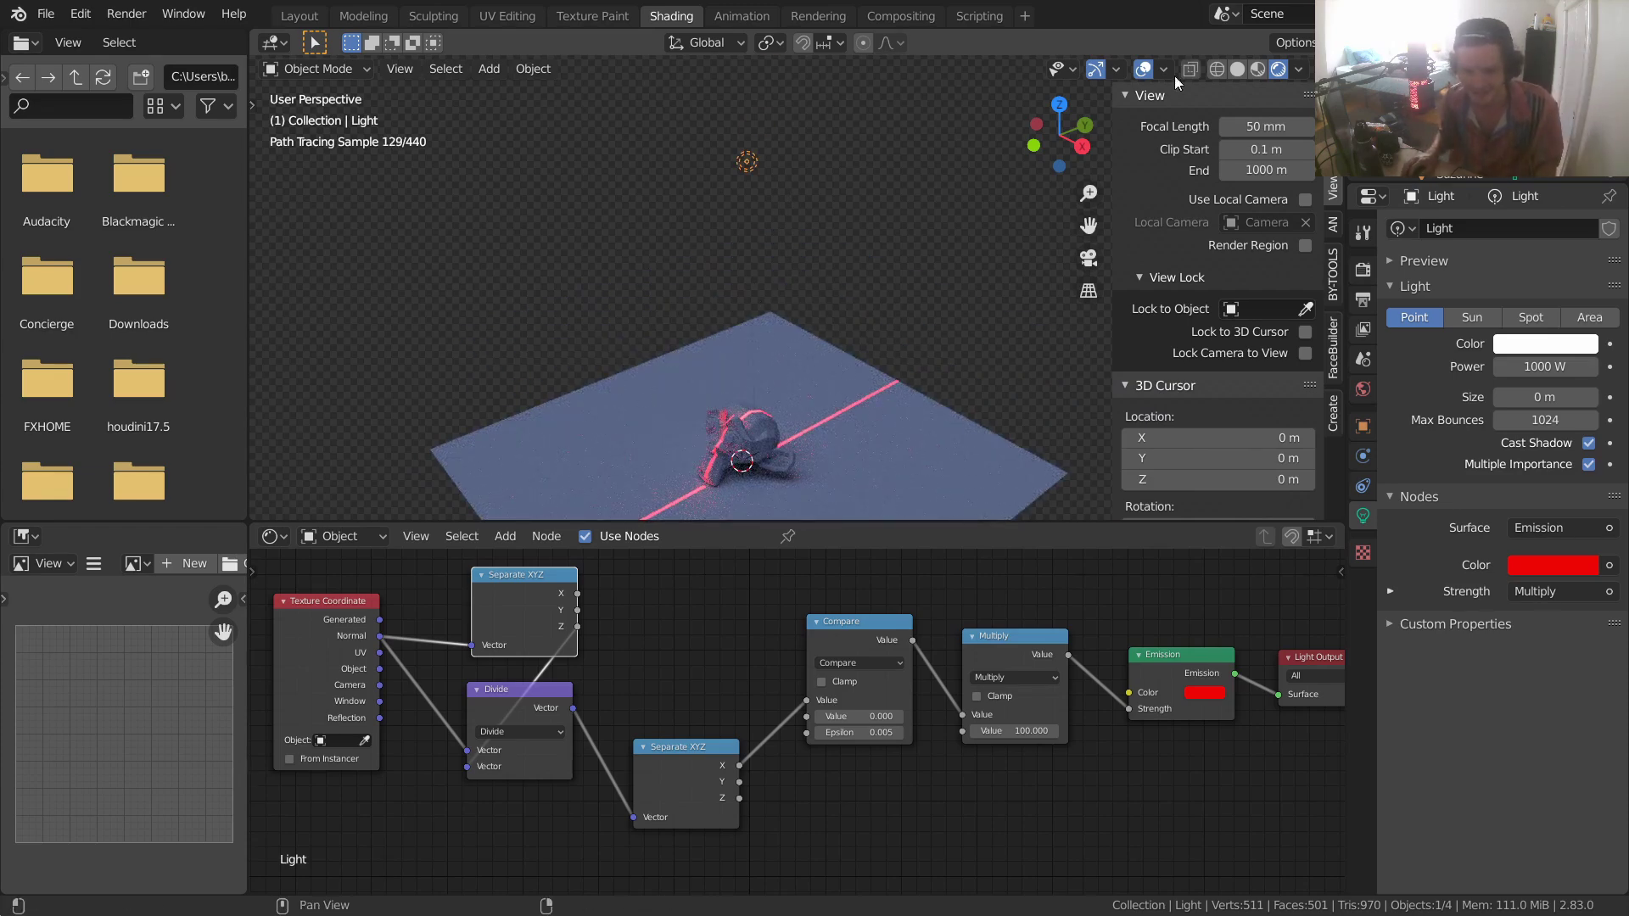
pyautogui.click(1060, 102)
pyautogui.keyDown('shift'); pyautogui.moveTo(908, 344); pyautogui.dragTo(714, 238, button='middle'); pyautogui.keyUp('shift')
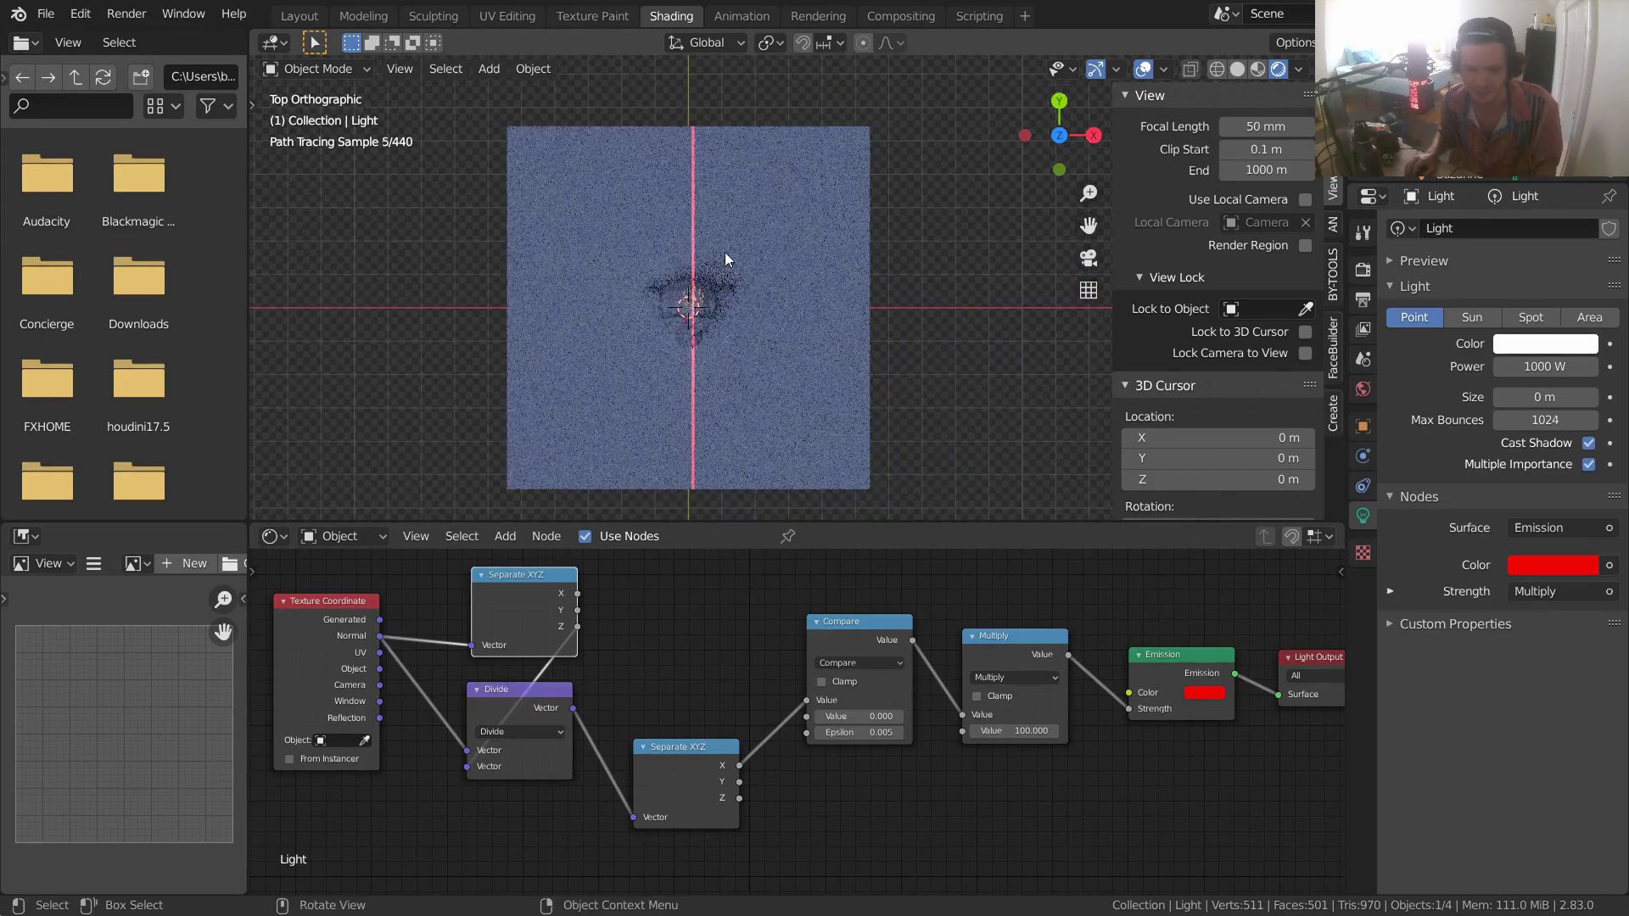
pyautogui.press('g')
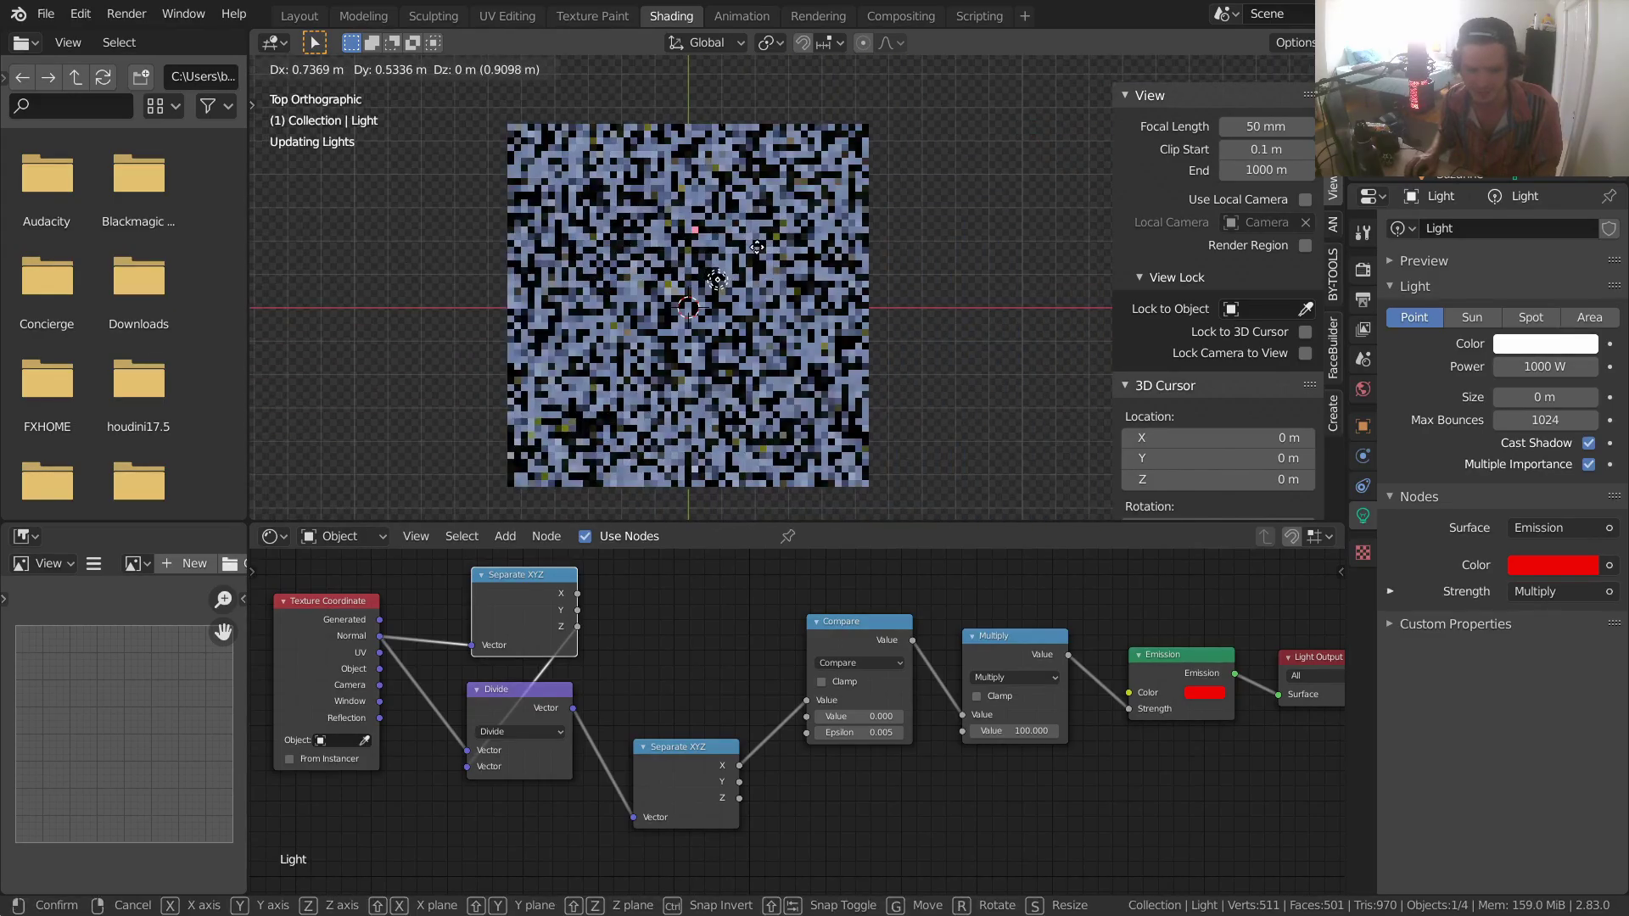
pyautogui.click(736, 253)
# - Rotate the point light about the global Z axis to turn its laser line across the plane
pyautogui.moveTo(743, 273); pyautogui.dragTo(634, 231, button='middle')
pyautogui.press('r')
pyautogui.press('z')
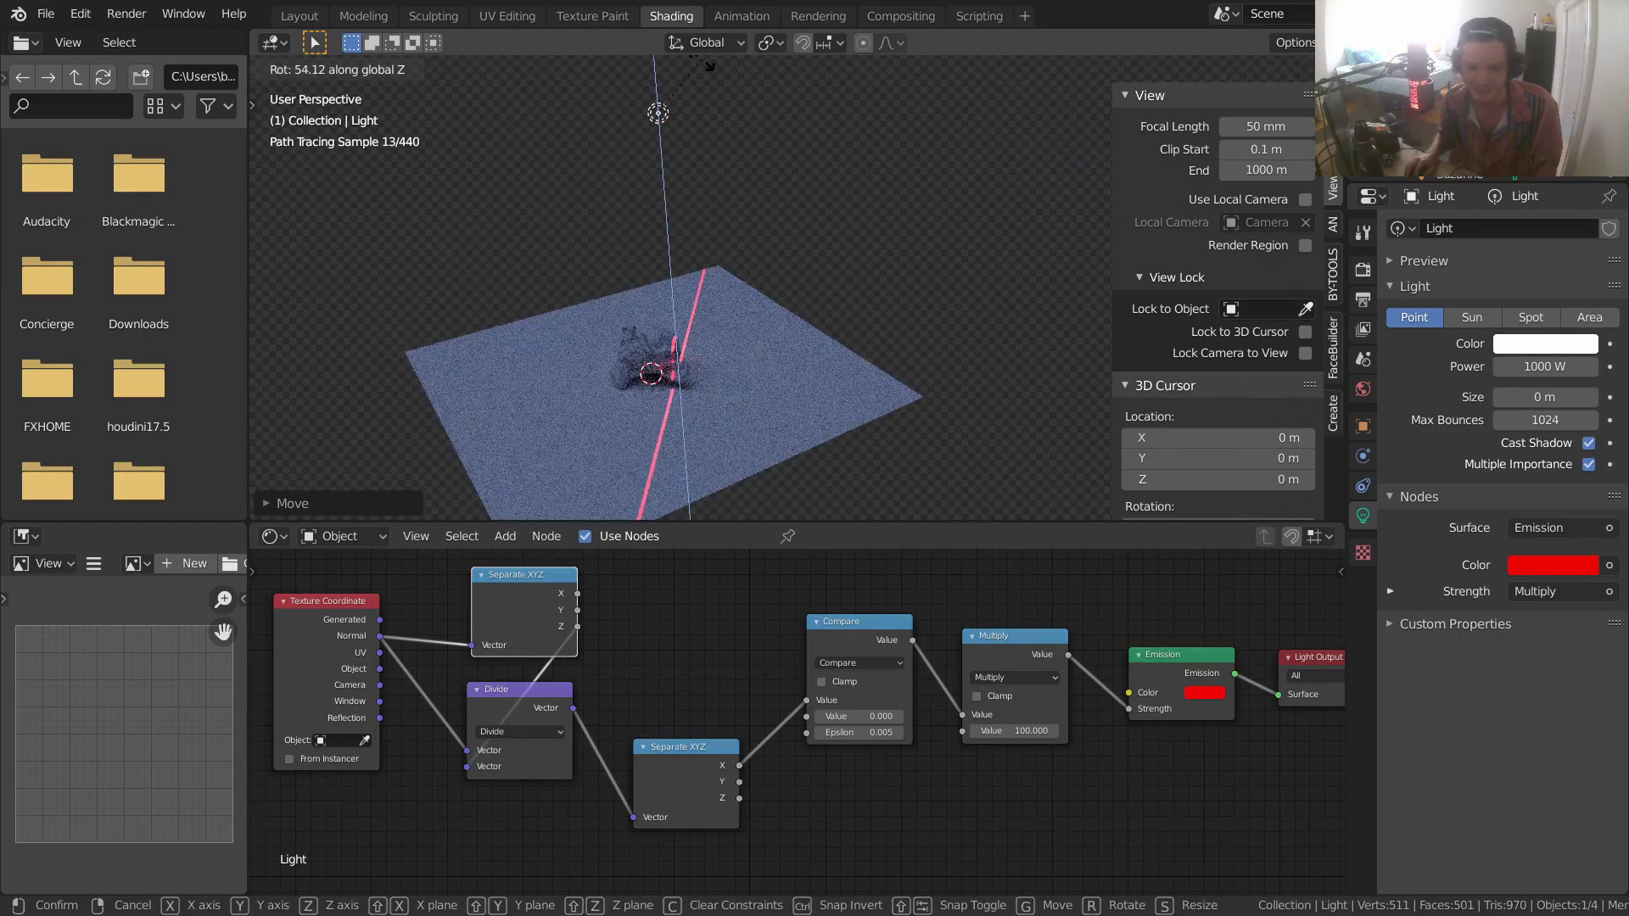
pyautogui.click(791, 94)
# - Duplicate the light along the X axis and set the copy's Emission colour to green with hue 0.329
pyautogui.hotkey('shift', 'd')
pyautogui.press('x')
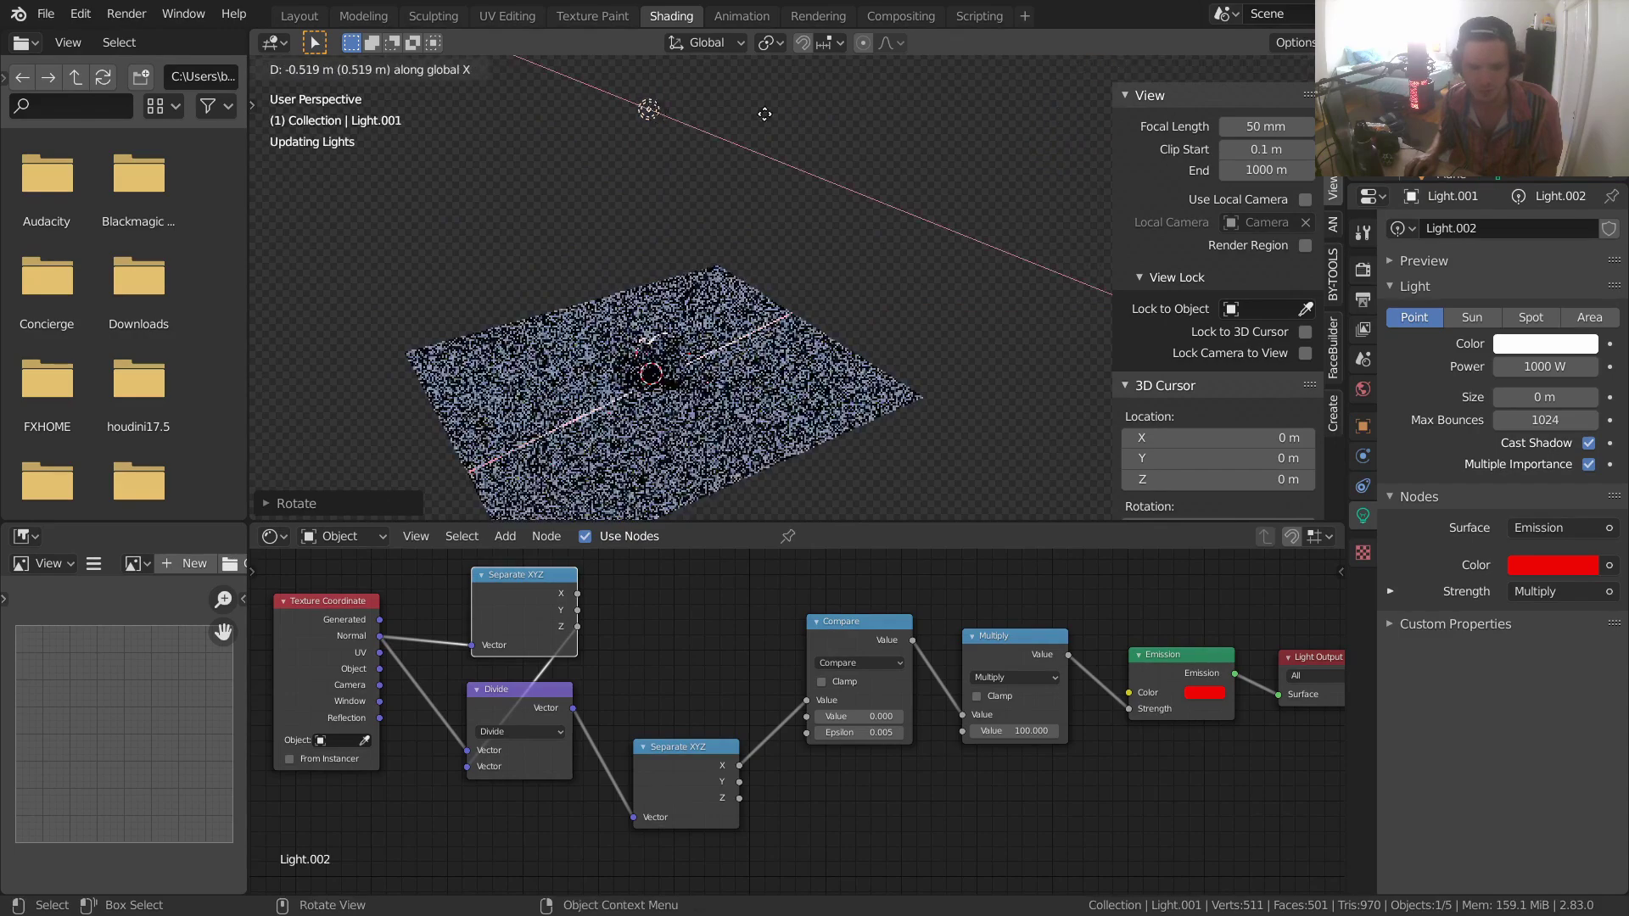
pyautogui.click(768, 134)
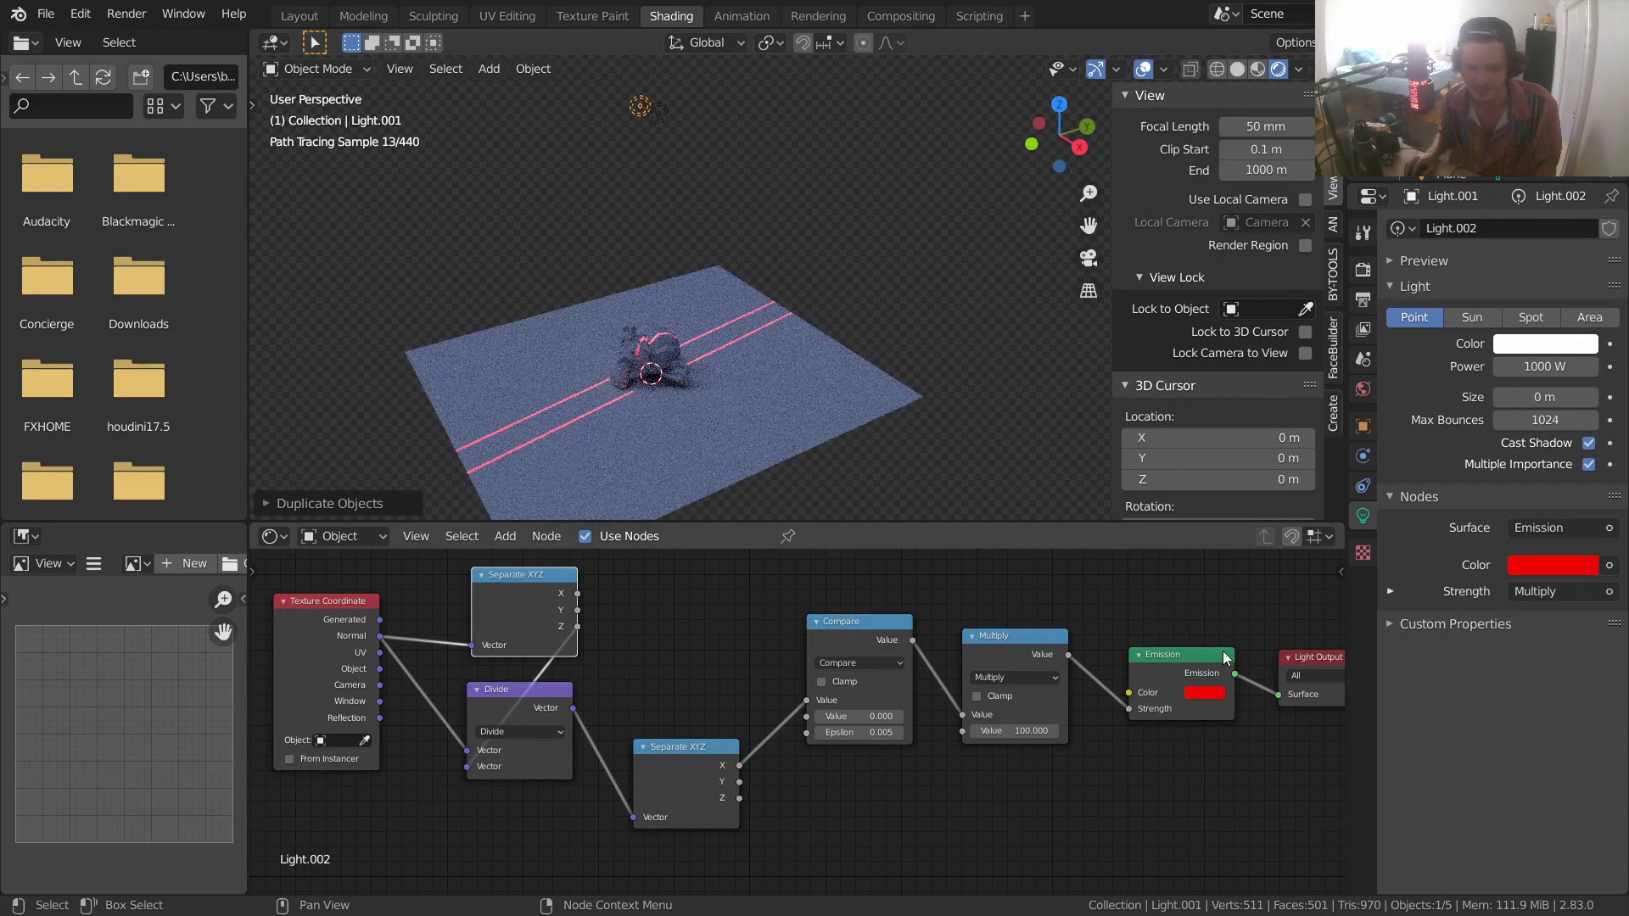
pyautogui.click(1207, 693)
pyautogui.click(1194, 509)
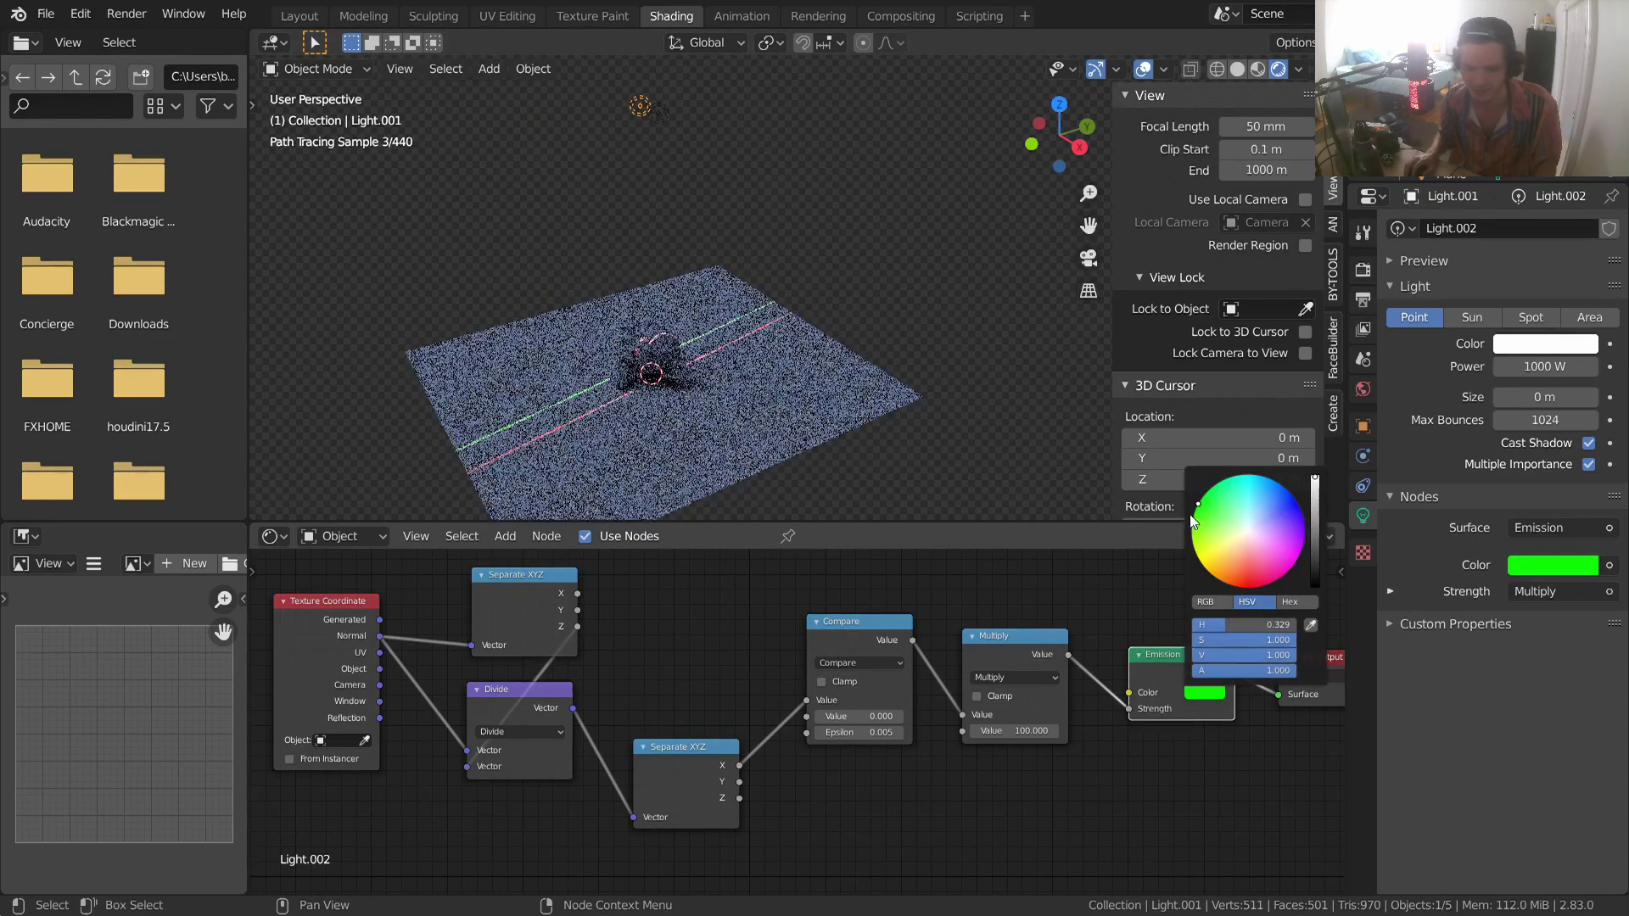
pyautogui.moveTo(796, 350); pyautogui.dragTo(697, 348, button='middle')
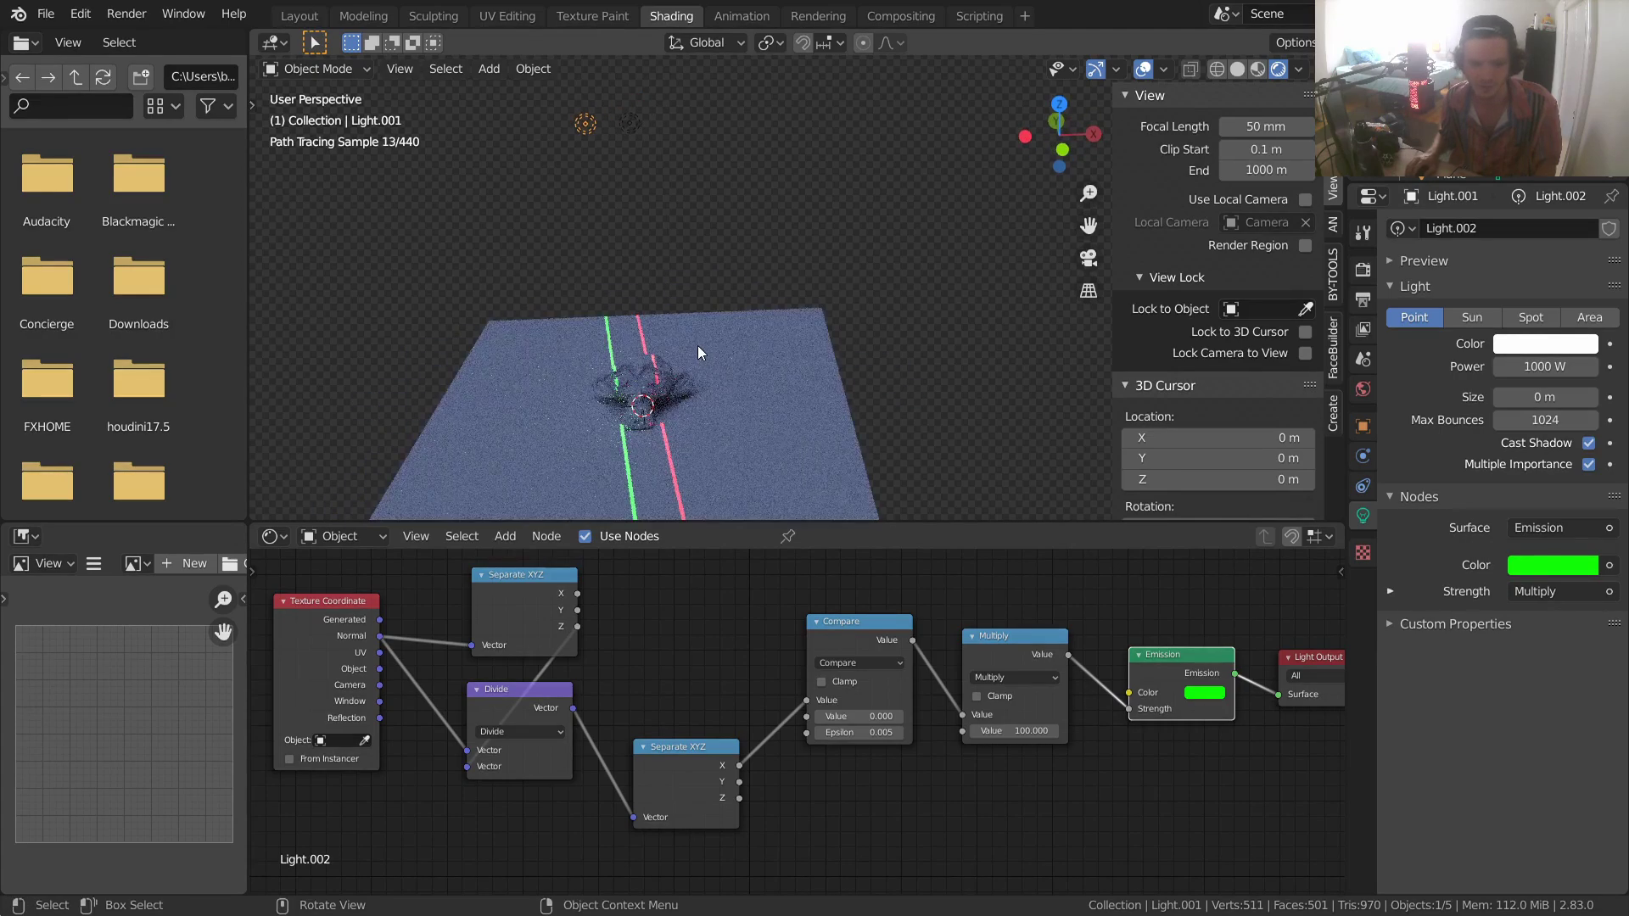
# - Create a new General file without saving the changes to the demo scene
pyautogui.hotkey('ctrl', 'n')
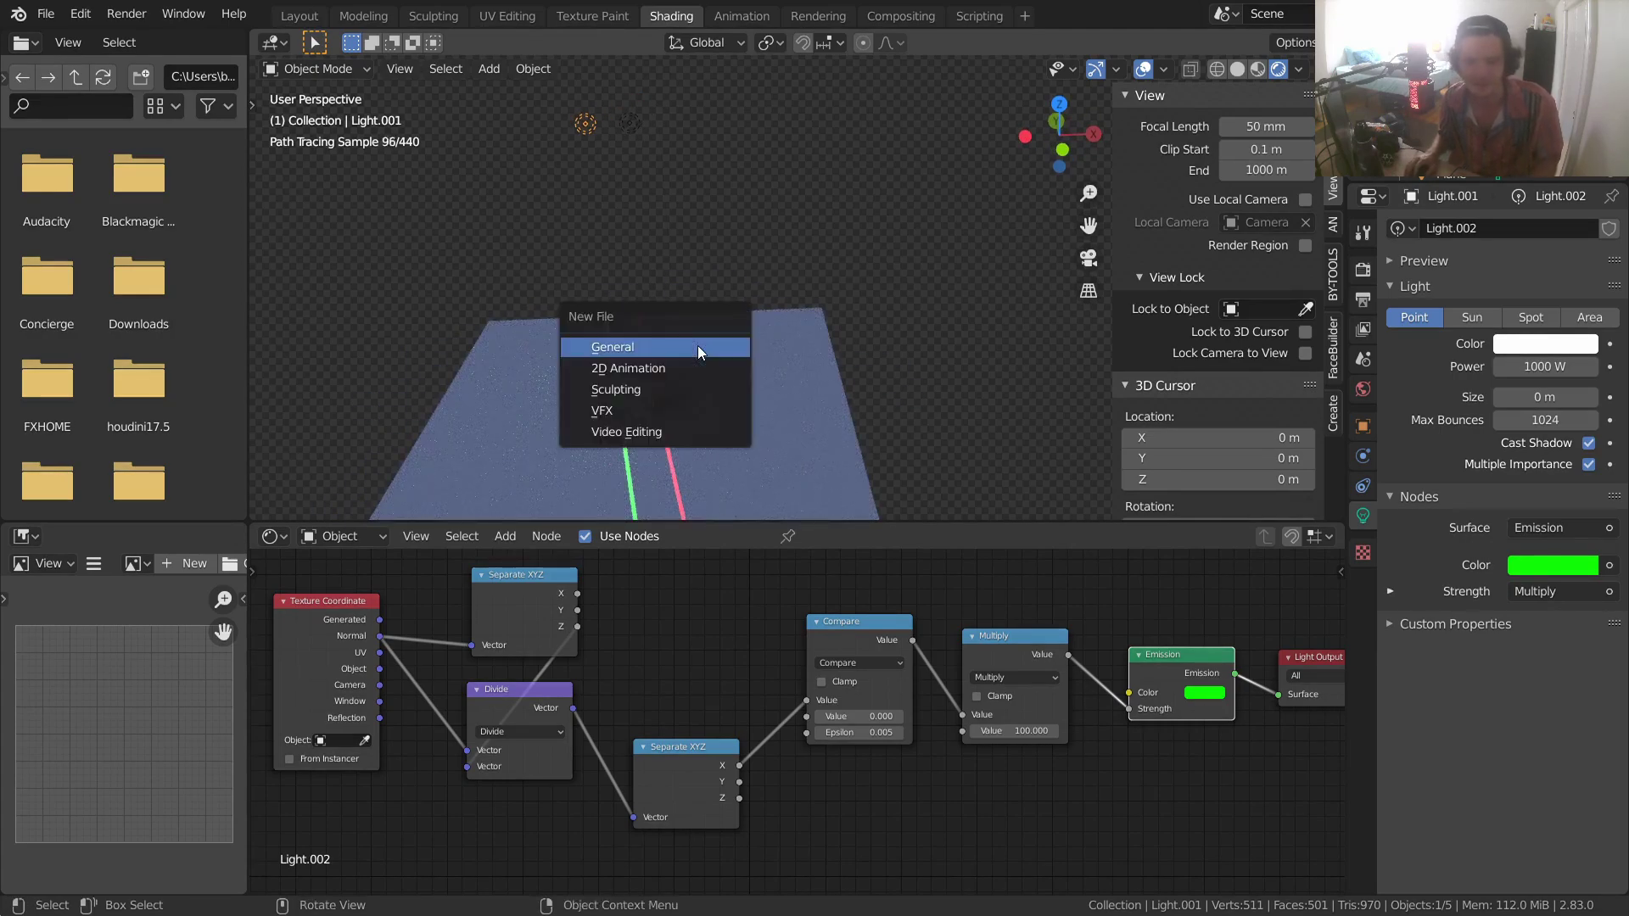
pyautogui.click(698, 348)
pyautogui.click(852, 495)
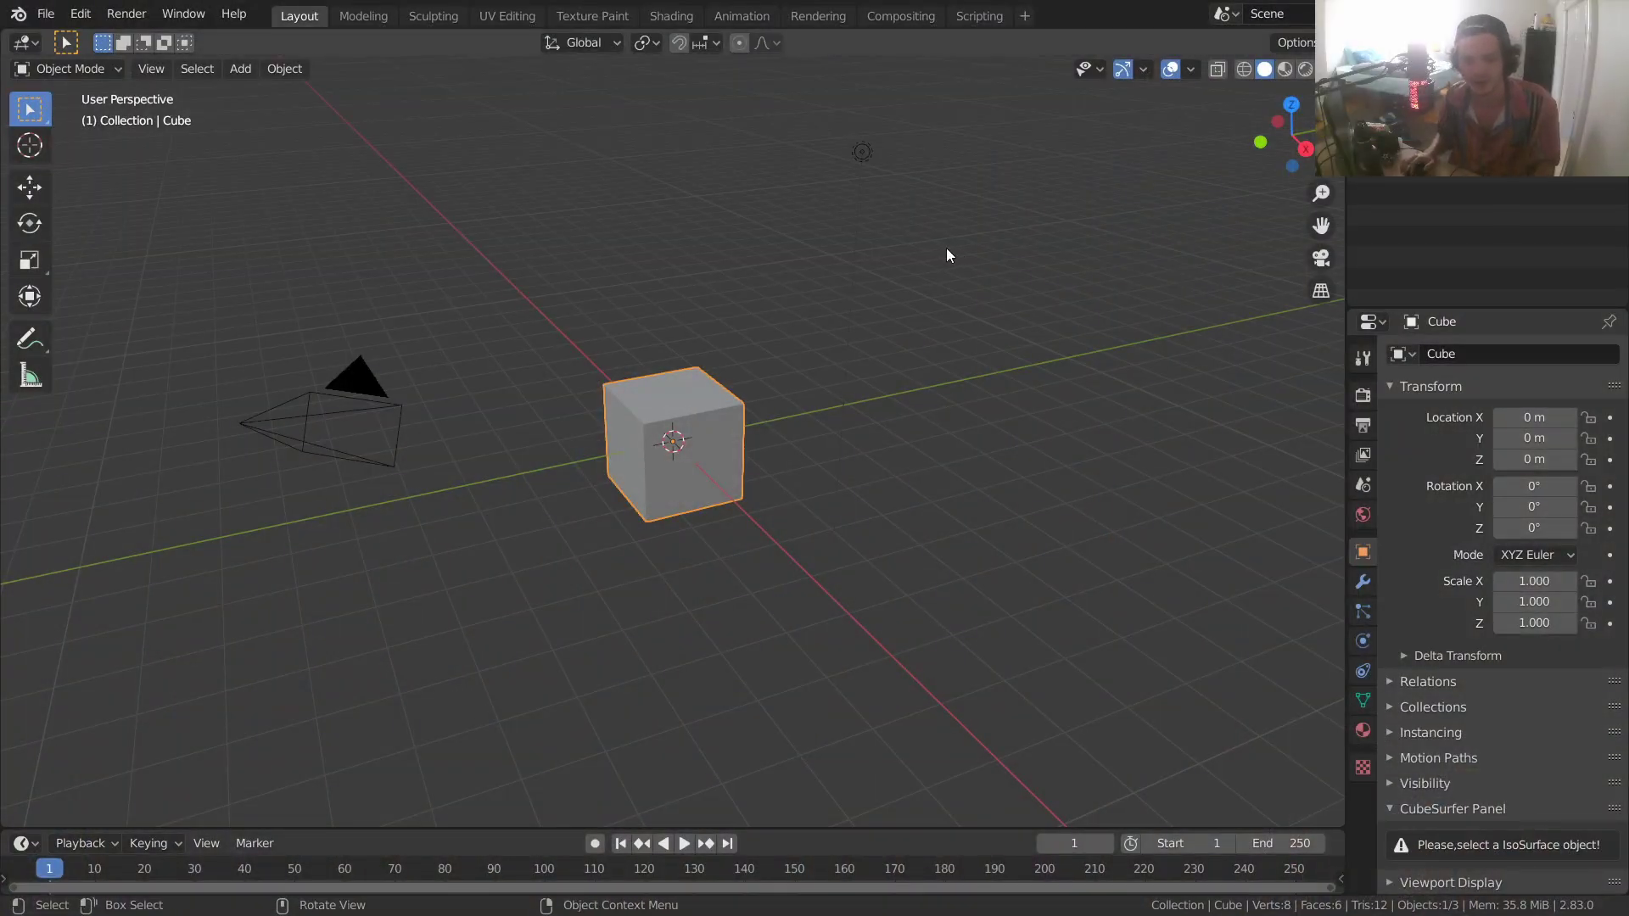
# - Set the render engine to Cycles and its device to GPU Compute
pyautogui.click(862, 151)
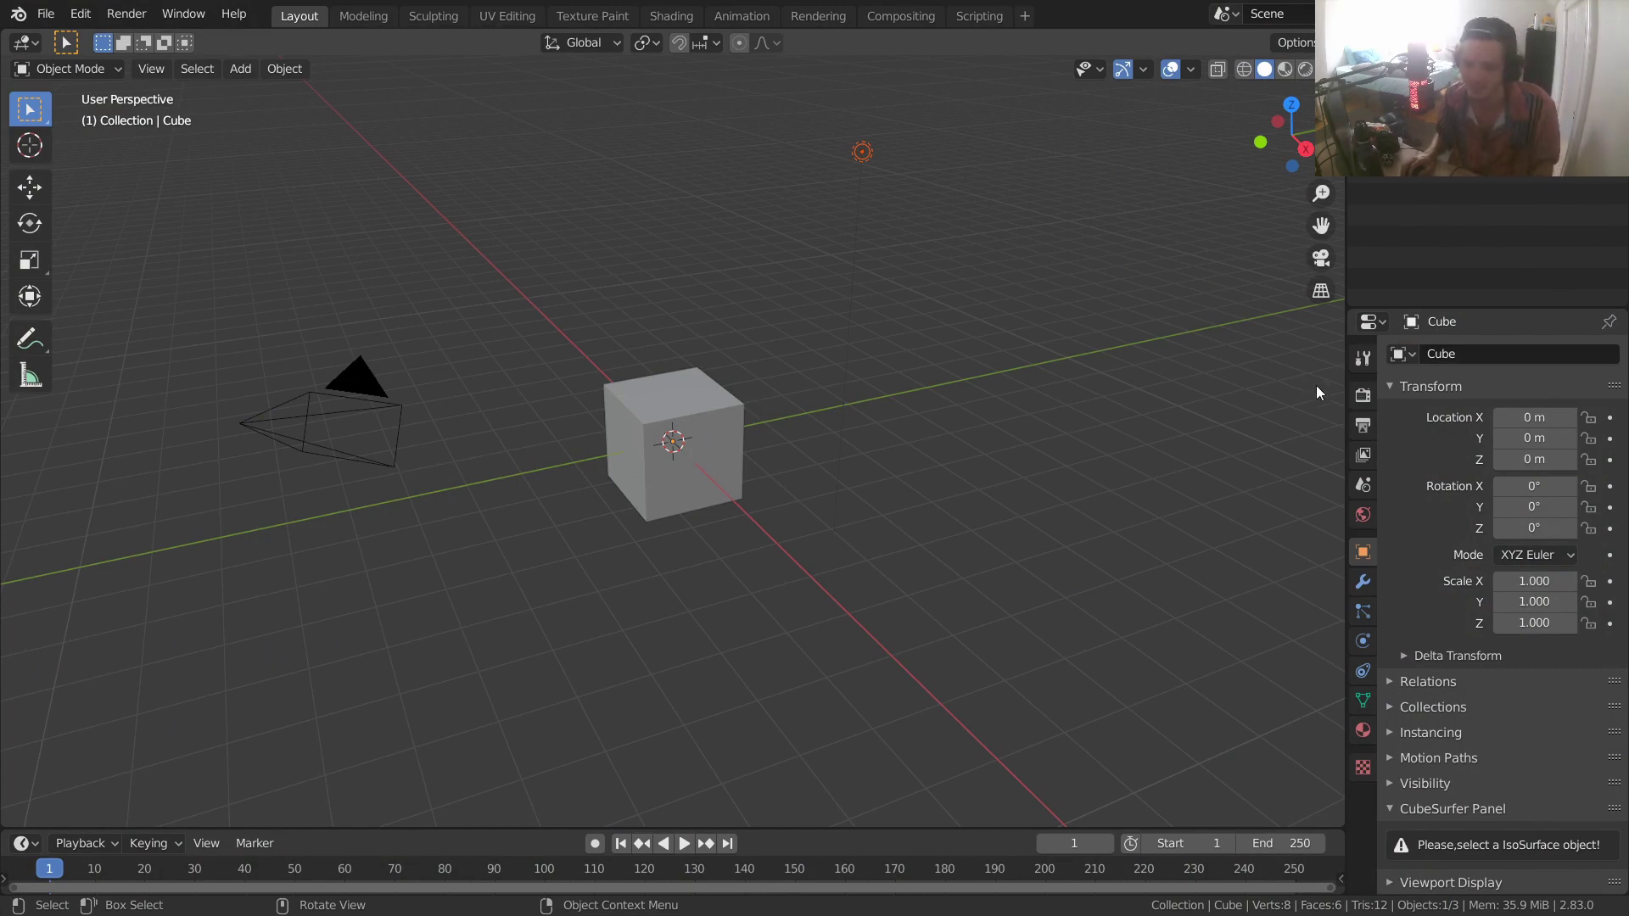
pyautogui.click(1363, 395)
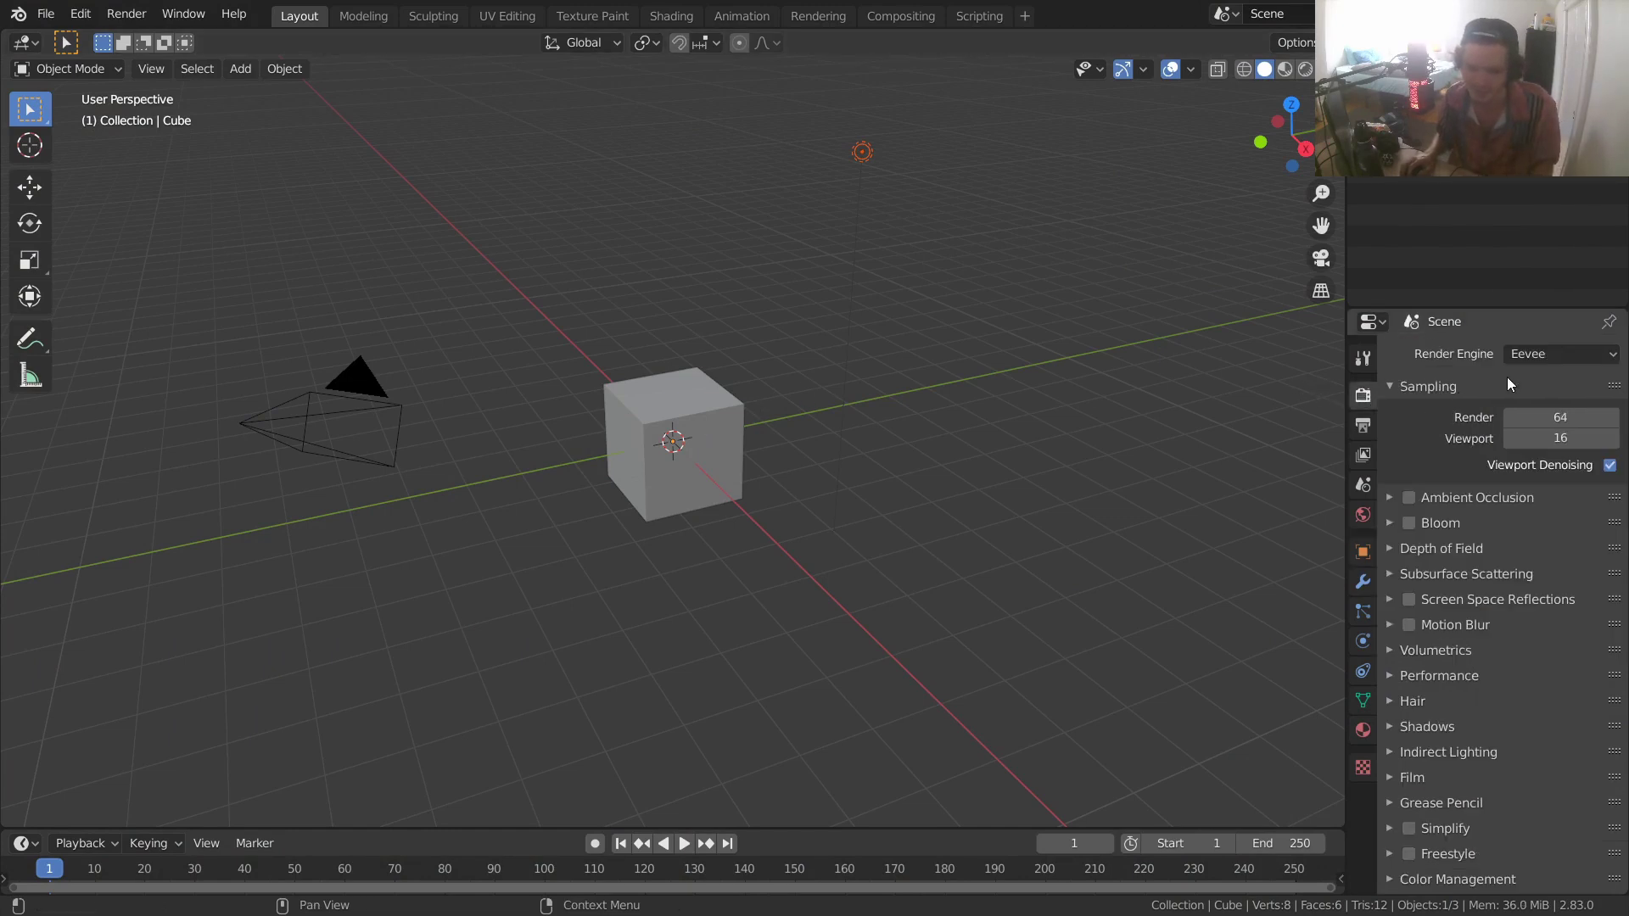
pyautogui.click(1550, 356)
pyautogui.click(1530, 426)
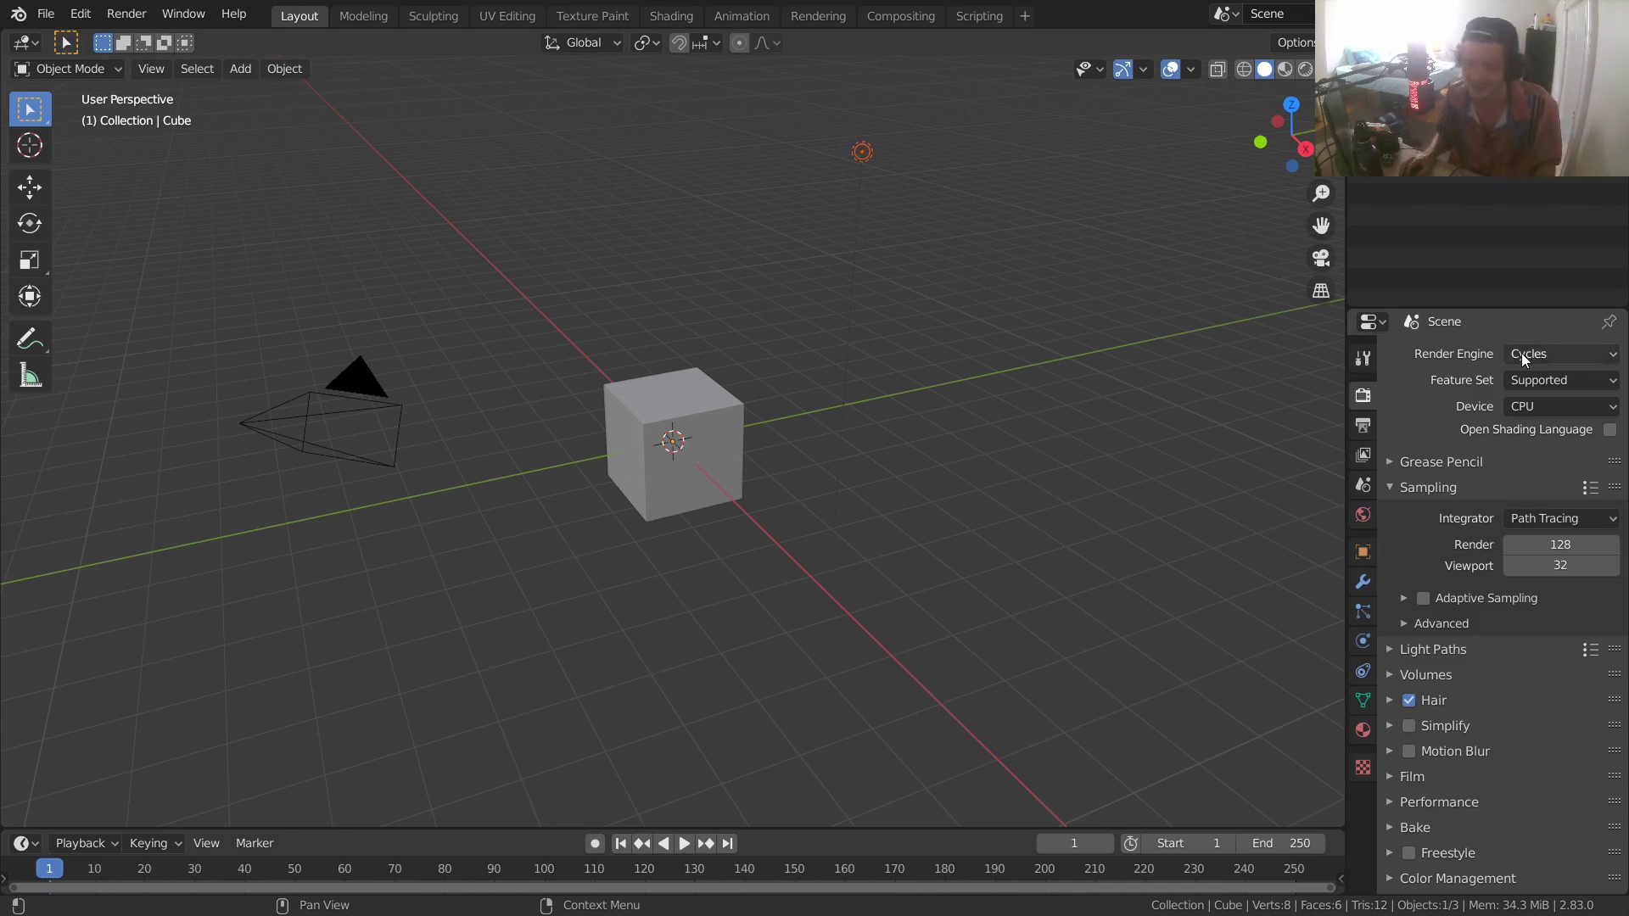
pyautogui.click(1544, 407)
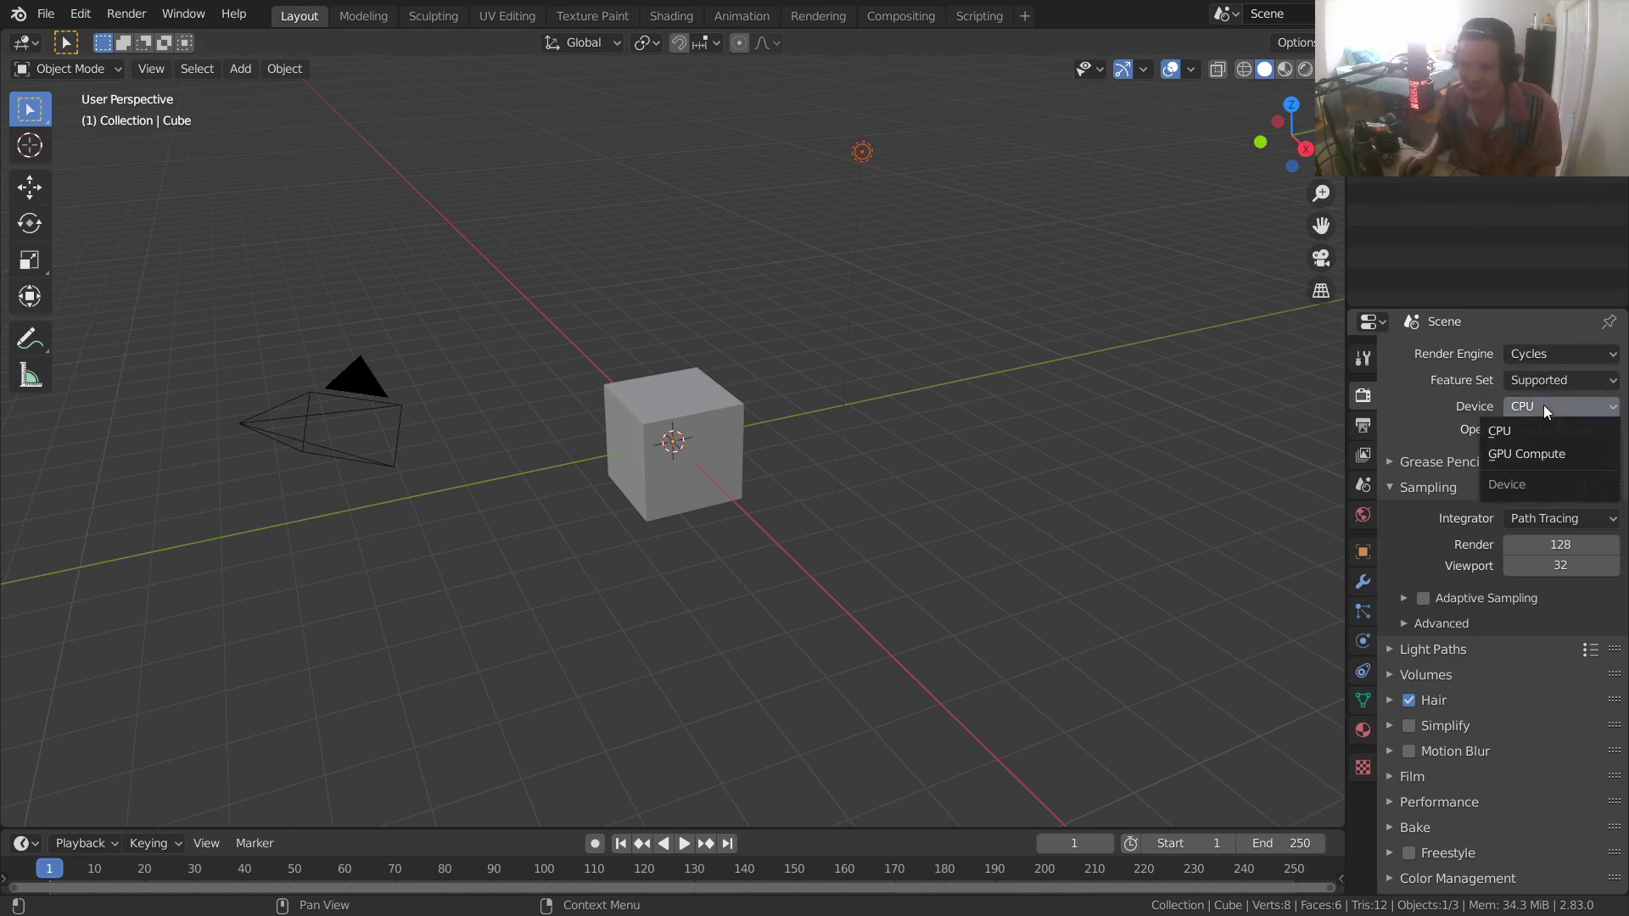
pyautogui.click(1528, 454)
# - Replace the default cube with a mesh plane scaled up into a large floor
pyautogui.moveTo(908, 313); pyautogui.dragTo(865, 335, button='middle')
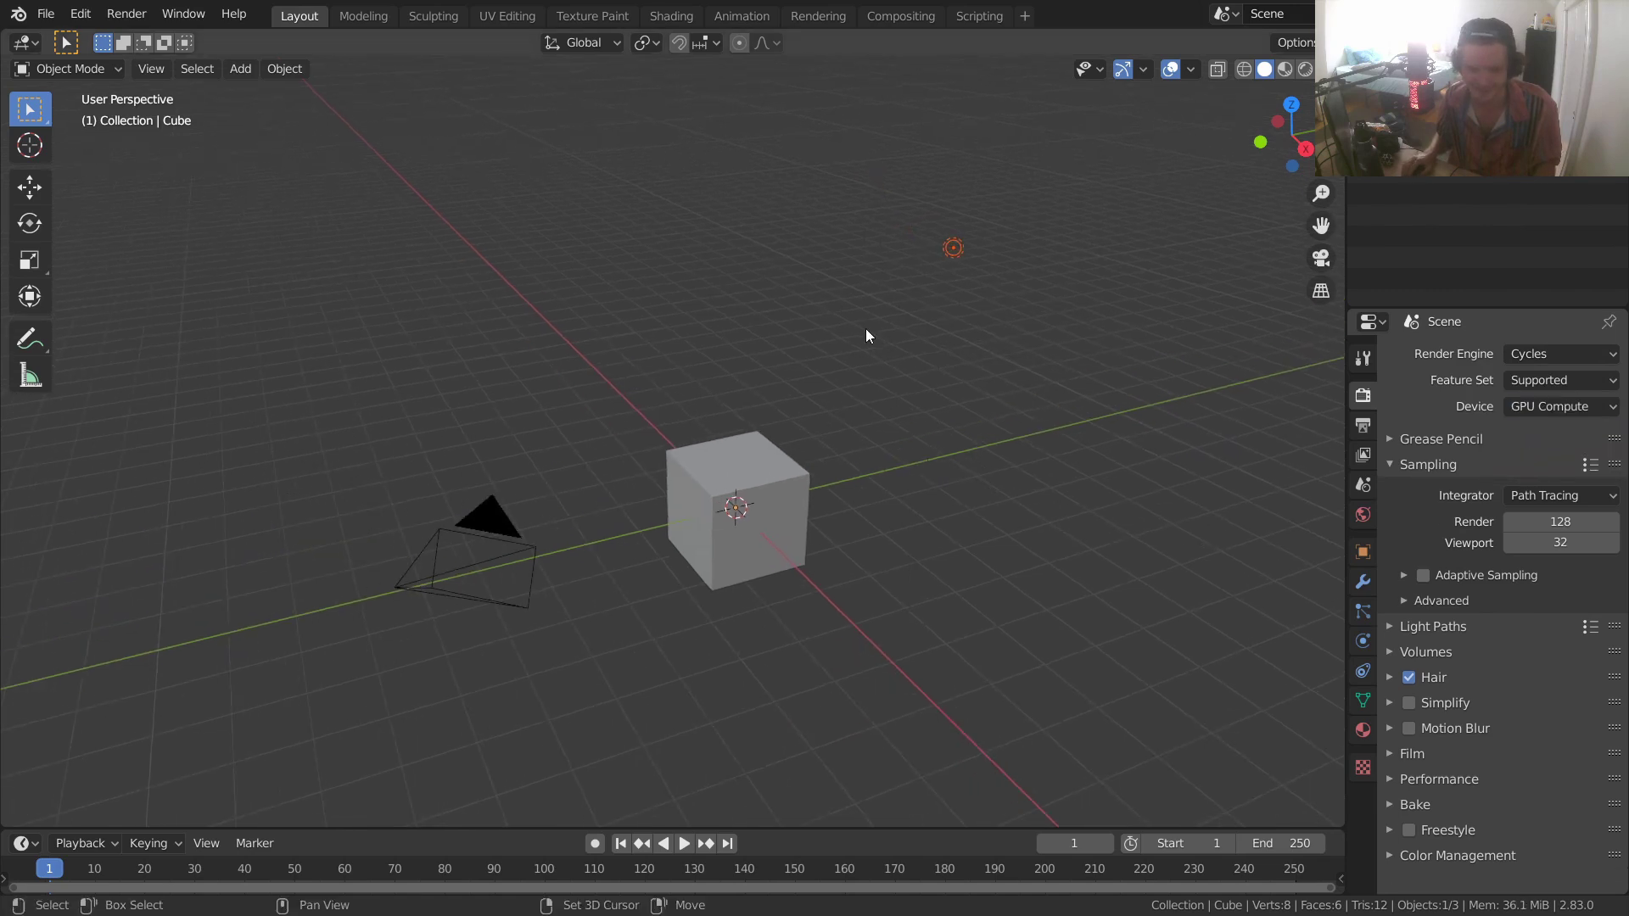
pyautogui.moveTo(930, 275); pyautogui.dragTo(1137, 276, button='middle')
pyautogui.click(802, 480)
pyautogui.press('Delete')
pyautogui.hotkey('shift', 'a')
pyautogui.click(827, 390)
pyautogui.press('s')
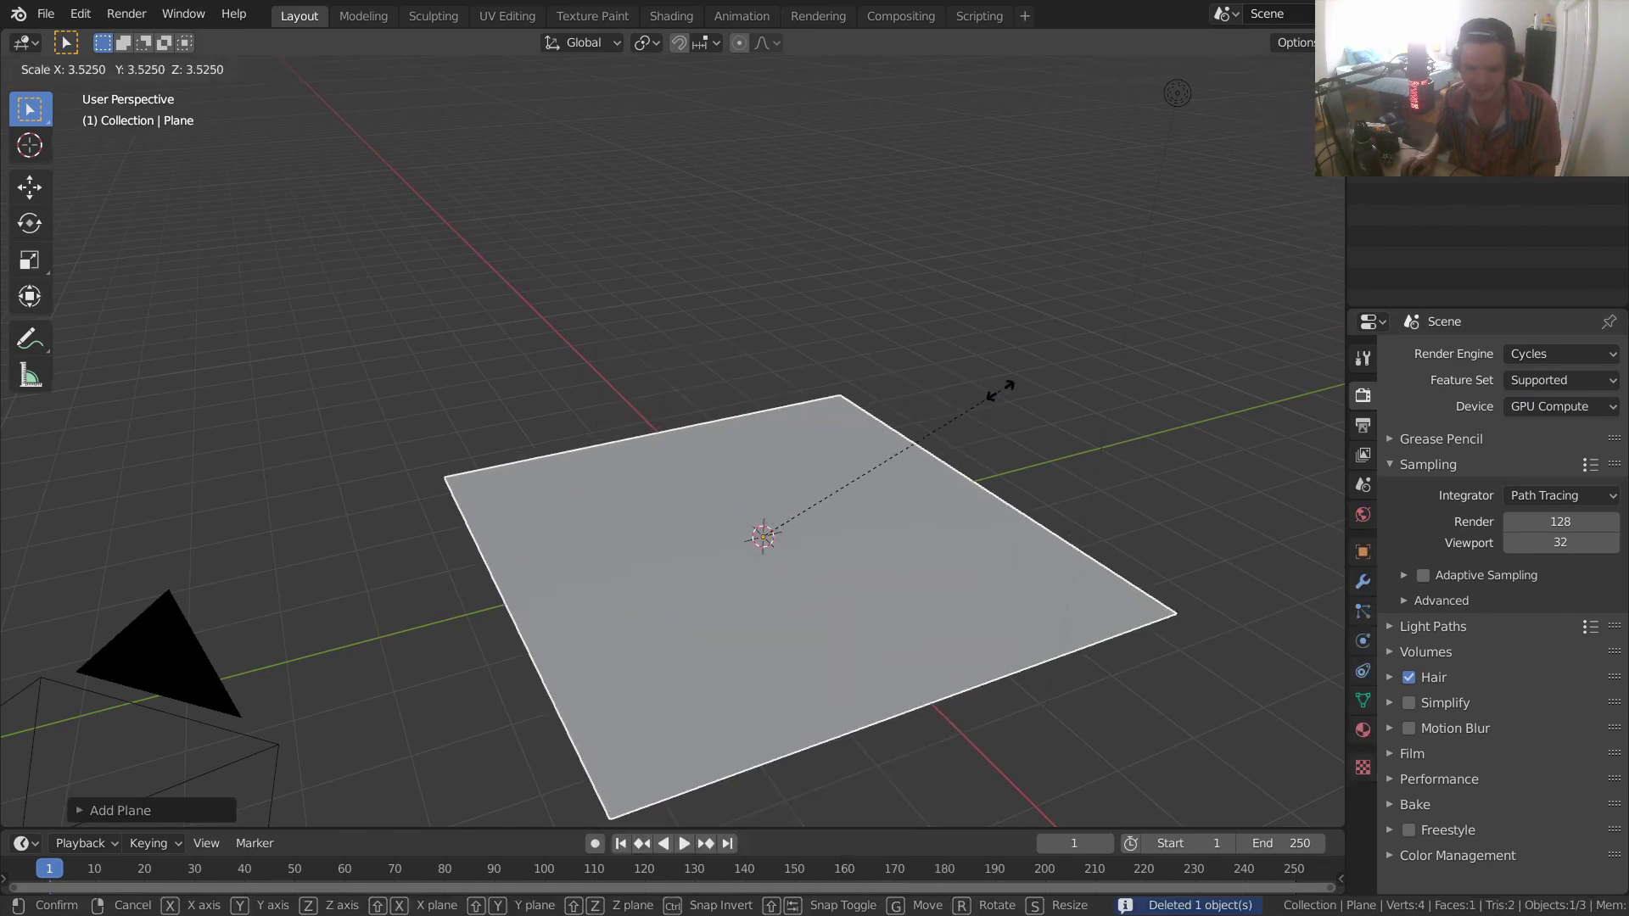
pyautogui.click(872, 389)
# - Add a monkey mesh at the centre of the plane
pyautogui.hotkey('shift', 'a')
pyautogui.moveTo(689, 345)
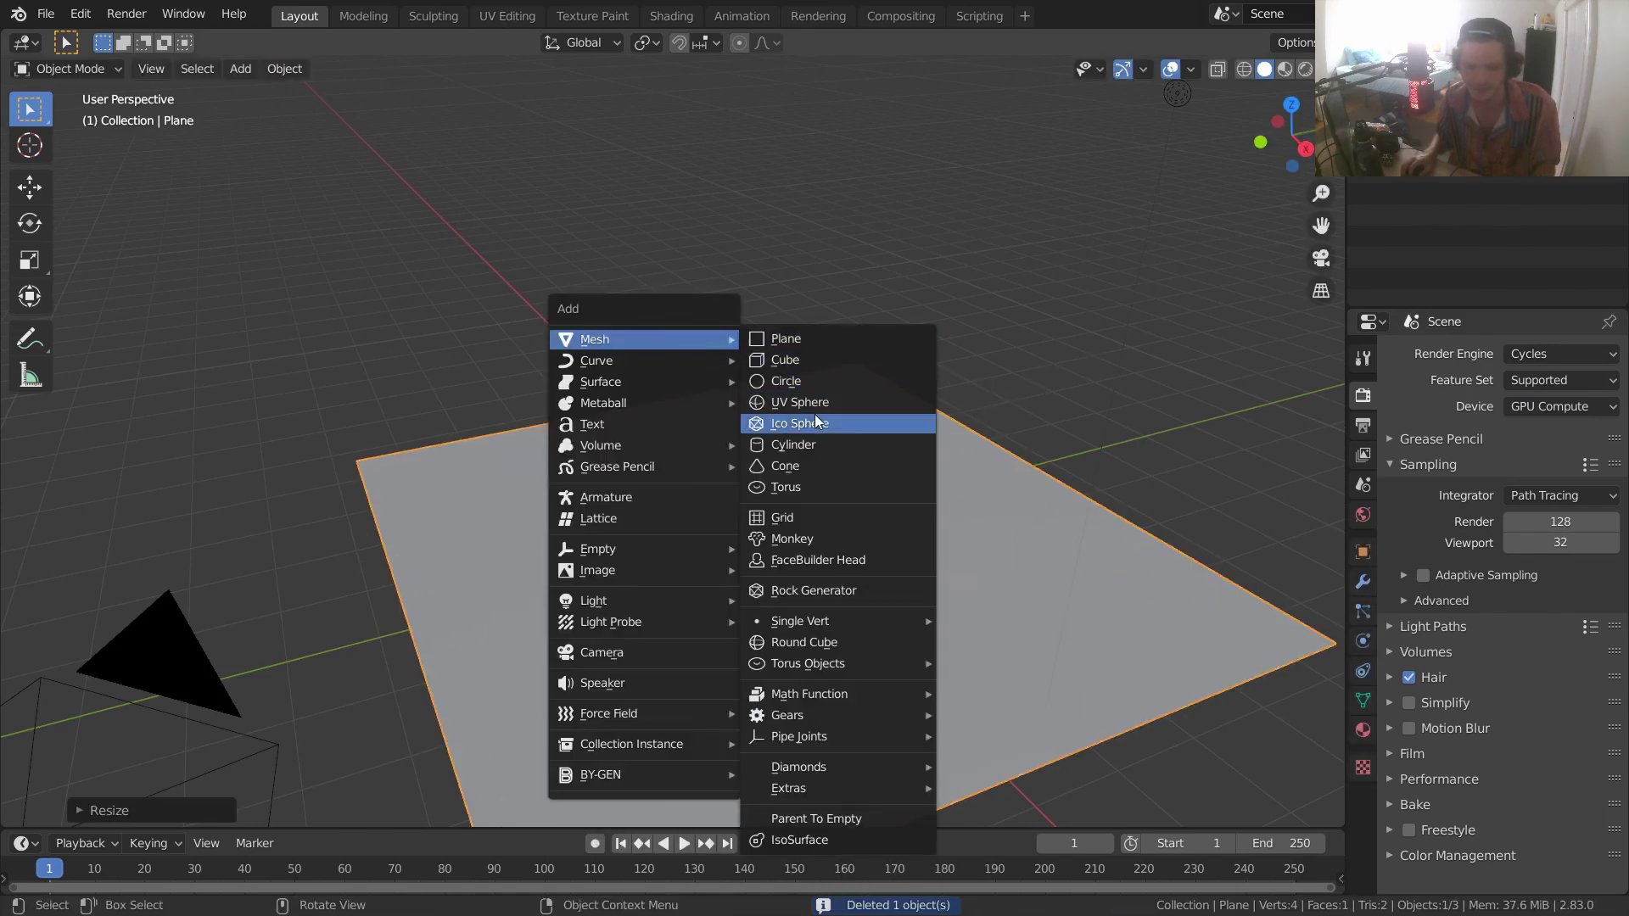
pyautogui.click(811, 539)
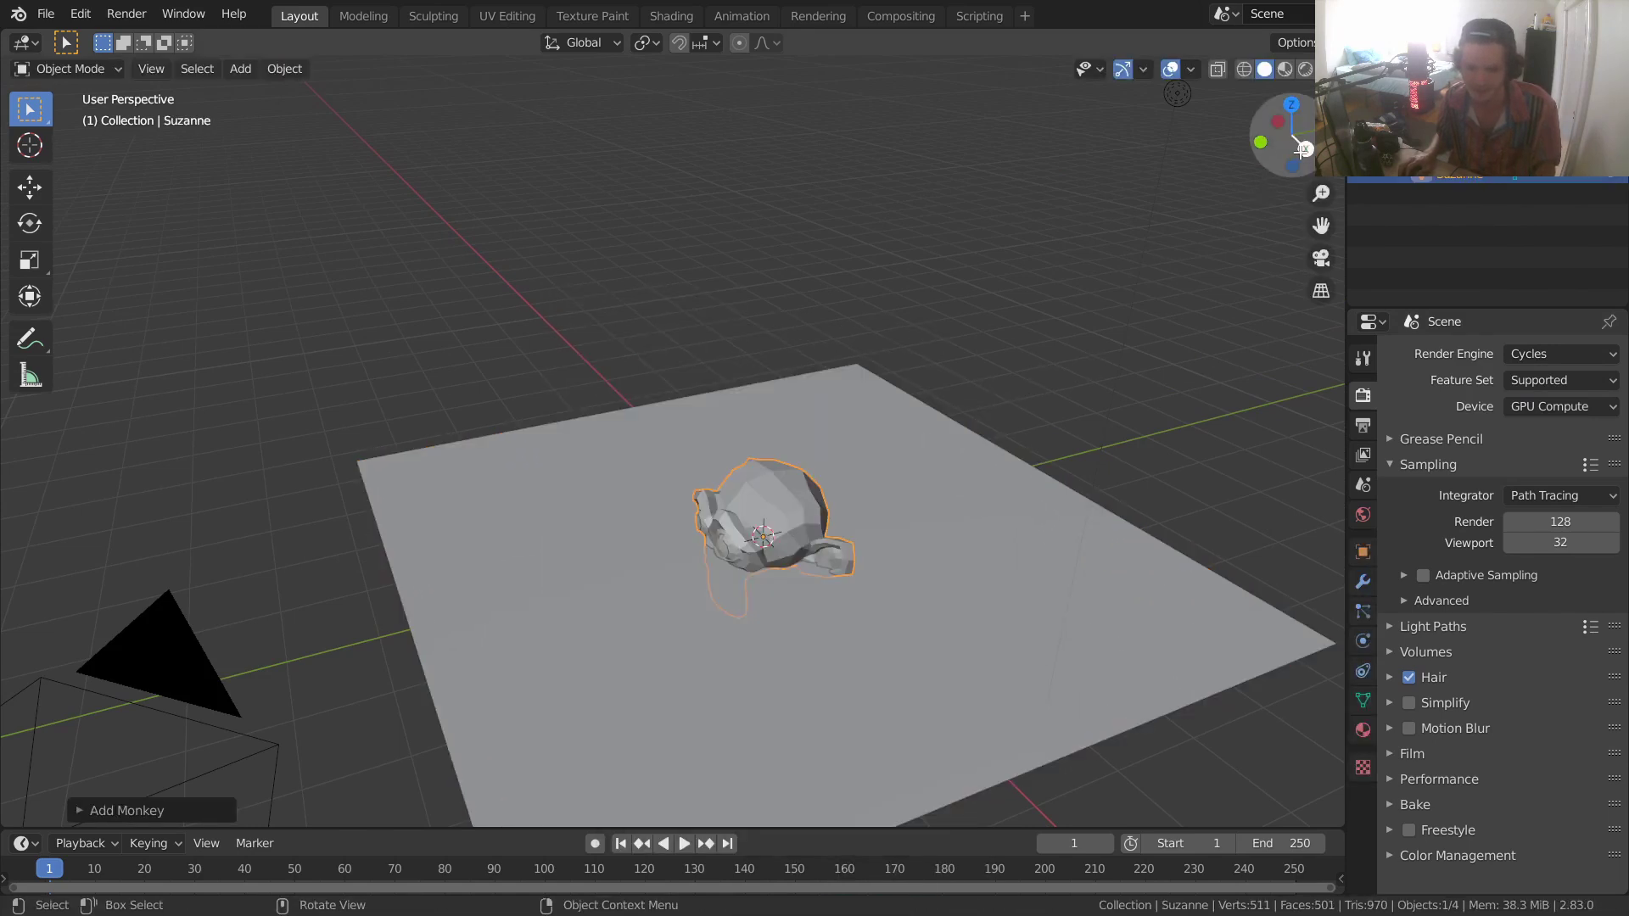
# - Rotate the entire monkey mesh about 38° in Edit Mode from the right orthographic view, tilting the head back
pyautogui.click(1306, 148)
pyautogui.scroll(4, 907, 512)
pyautogui.press('Tab')
pyautogui.scroll(4, 907, 513)
pyautogui.scroll(-4, 907, 513)
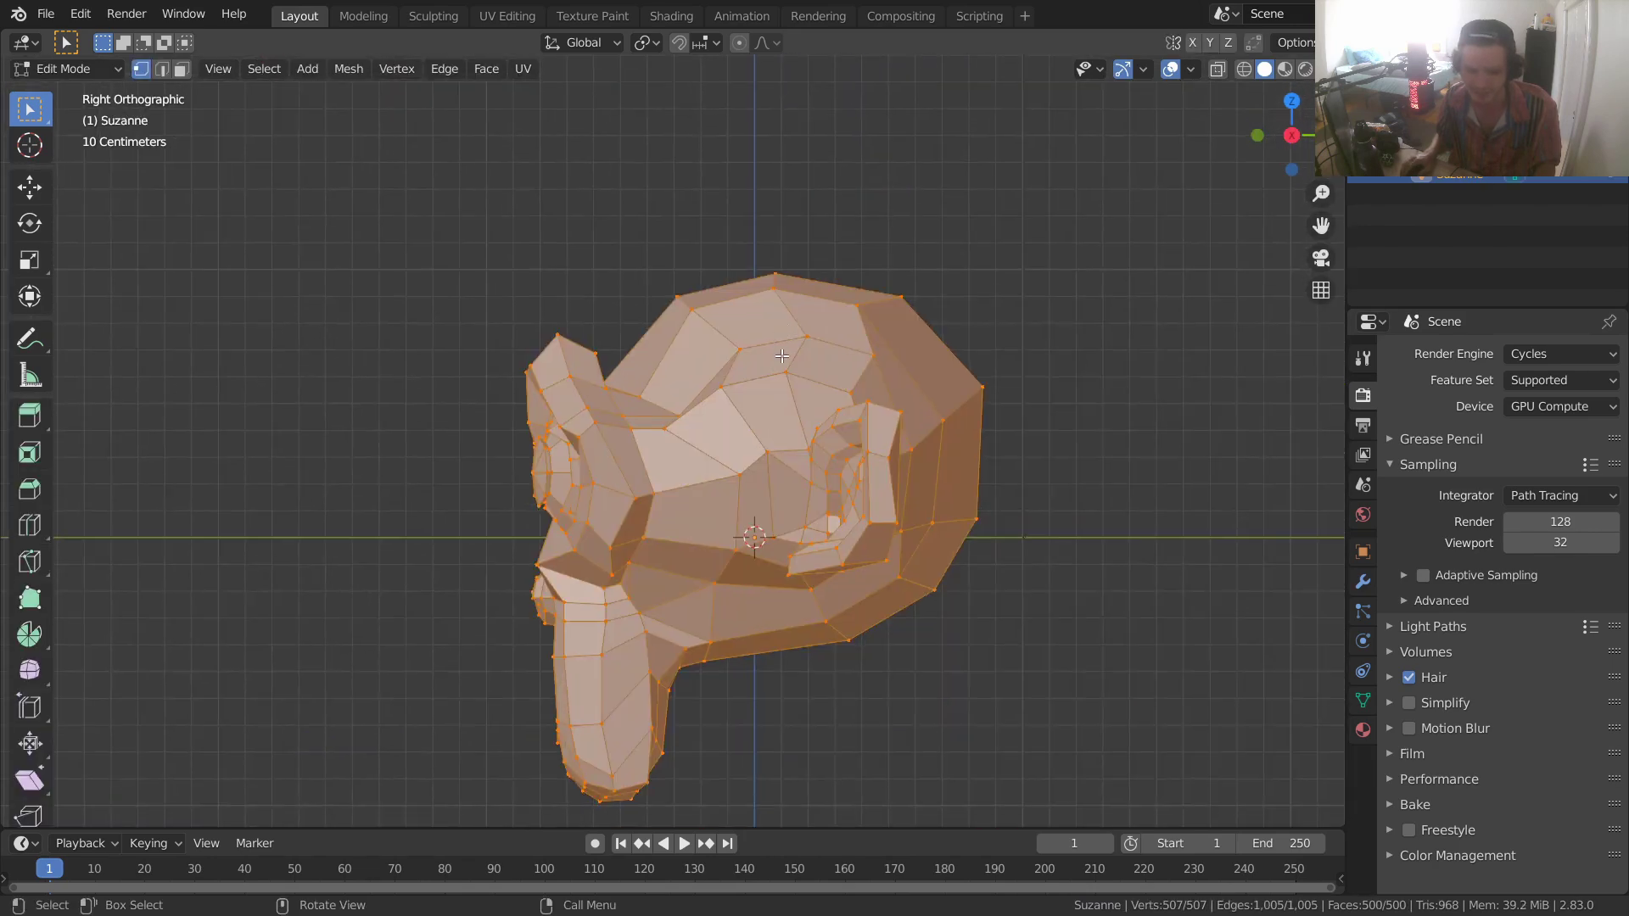
pyautogui.press('r')
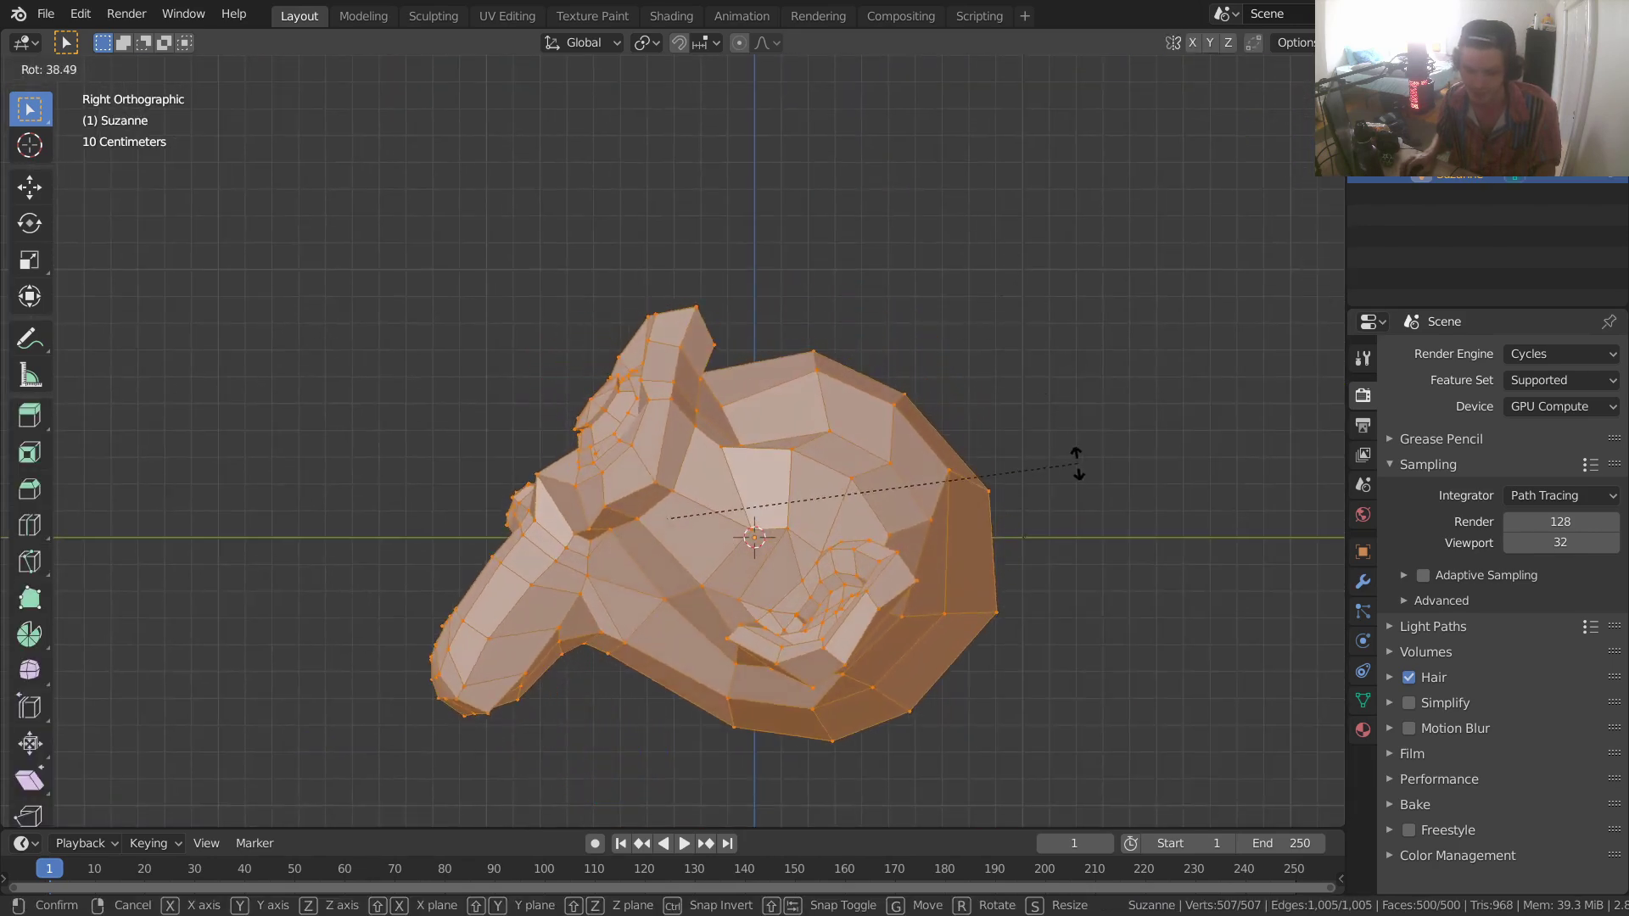
pyautogui.click(1073, 460)
# - Raise the monkey mesh about 0.7 m along the Z axis so it rests on the plane, and return to Object Mode
pyautogui.press('g')
pyautogui.press('z')
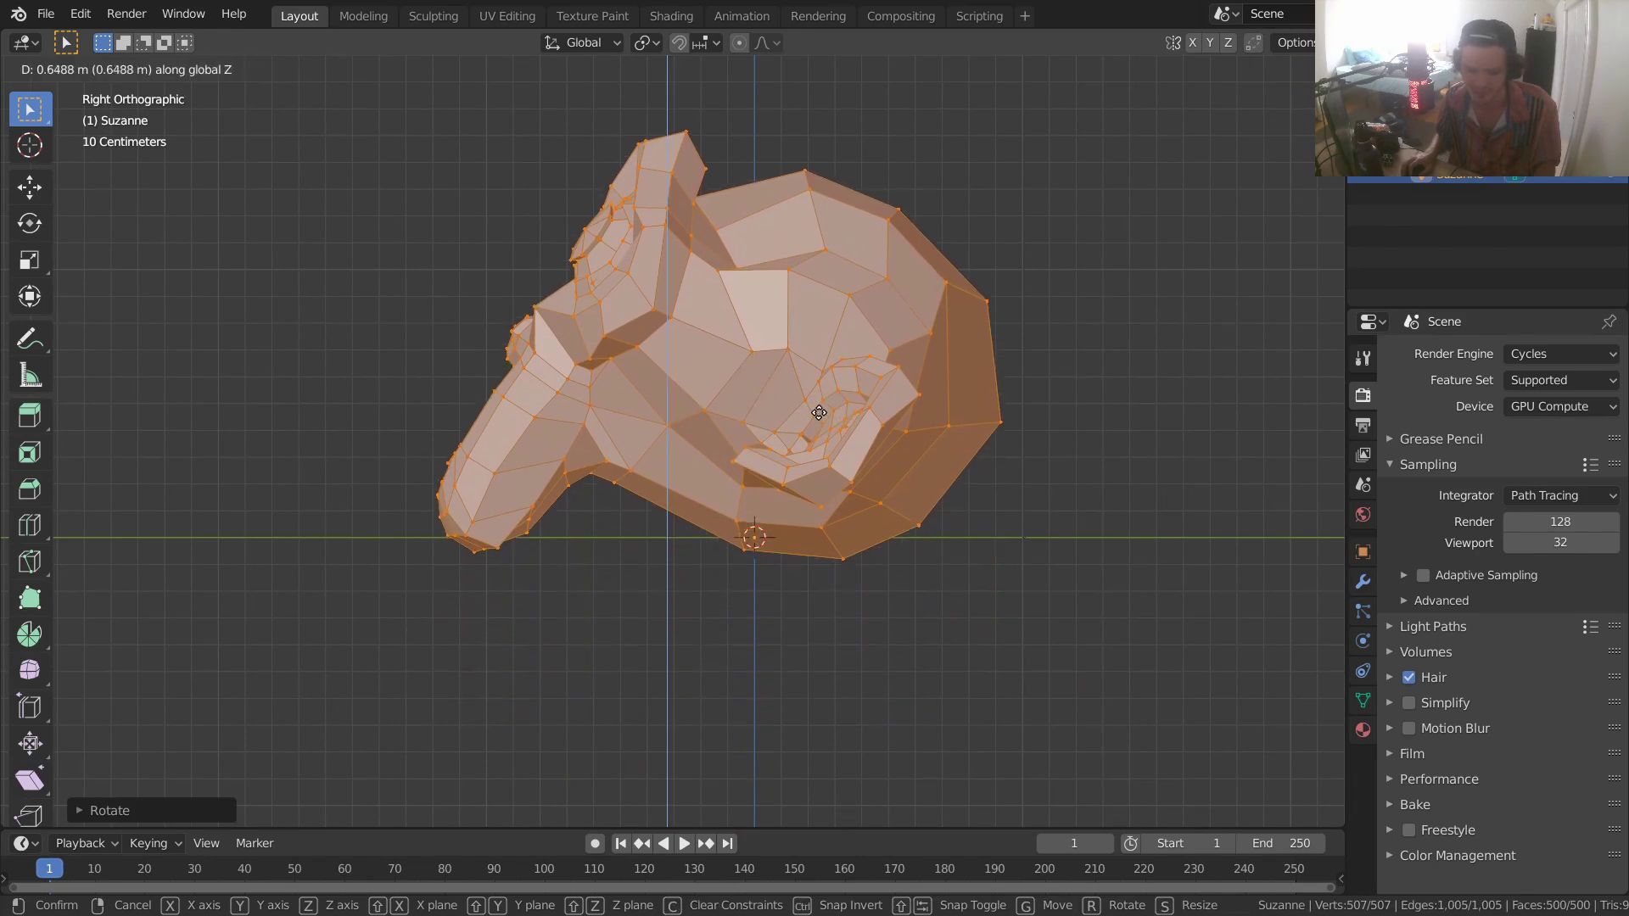
pyautogui.click(820, 403)
pyautogui.press('Tab')
pyautogui.moveTo(820, 403); pyautogui.dragTo(788, 368, button='middle')
pyautogui.scroll(-5, 769, 379)
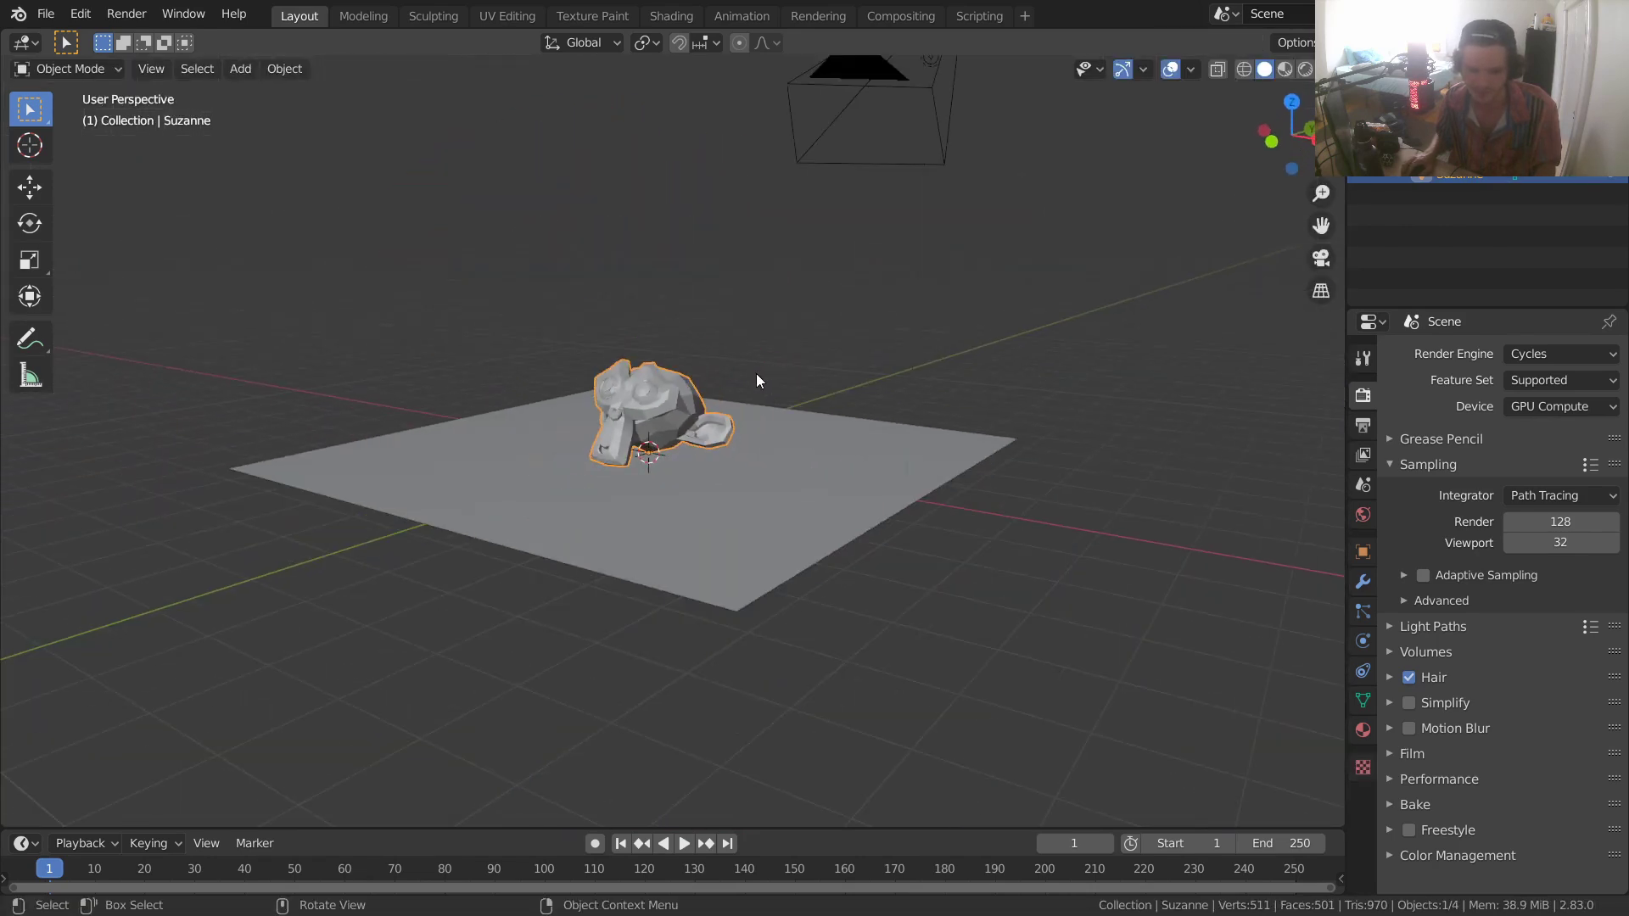
# - Switch to the Shading workspace, set the 3D viewport to rendered shading, and select the light
pyautogui.click(688, 17)
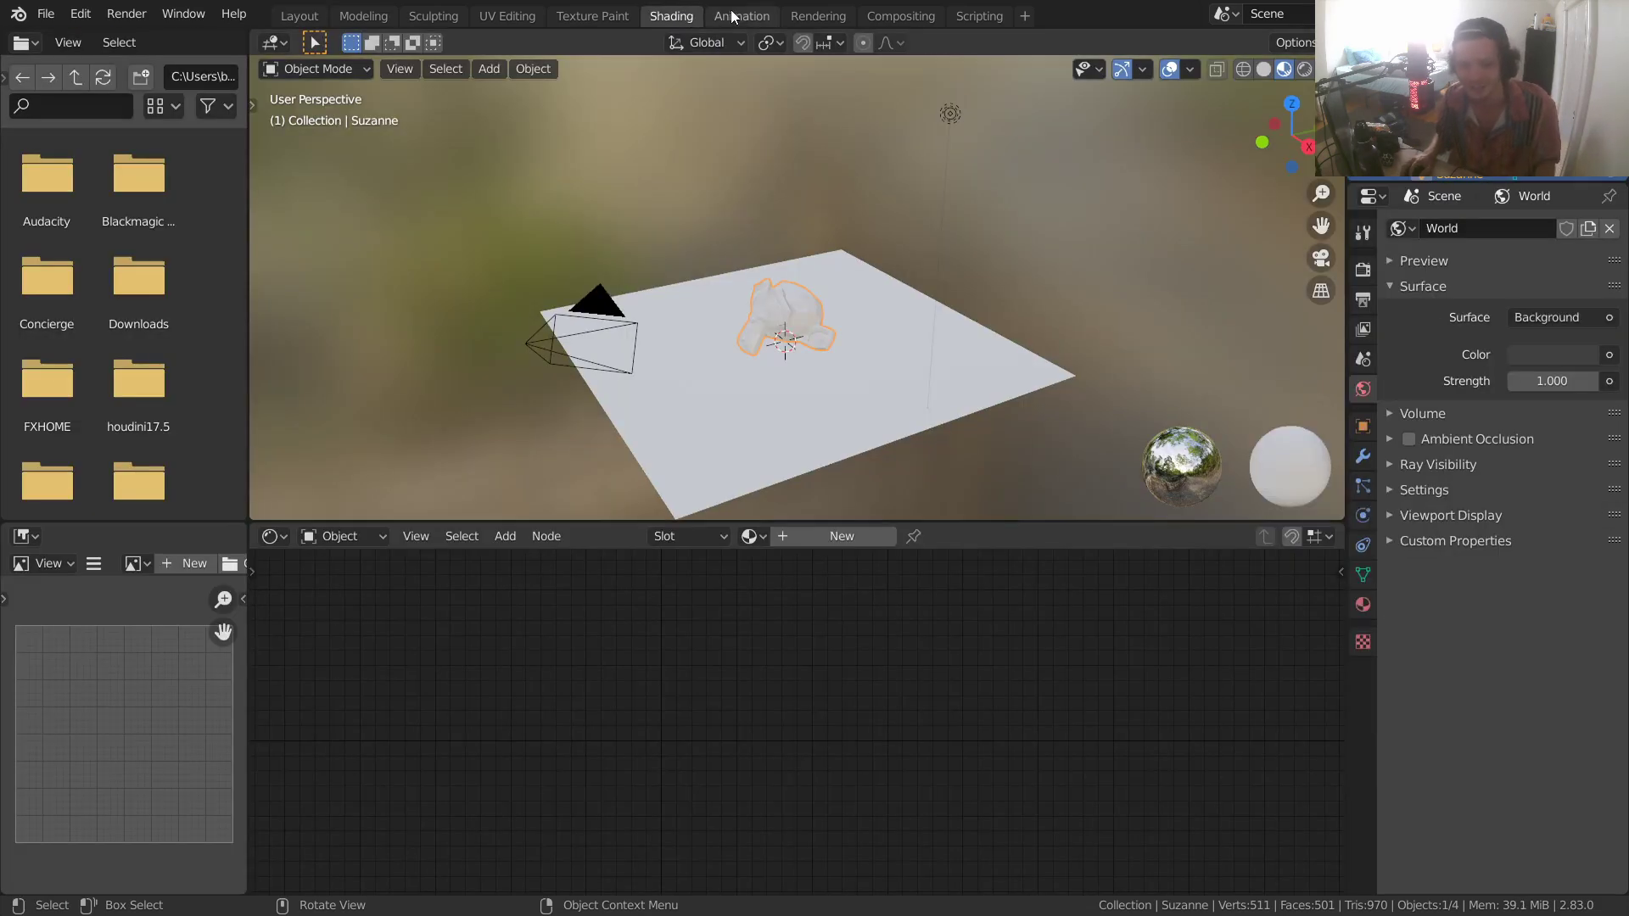
pyautogui.click(1309, 75)
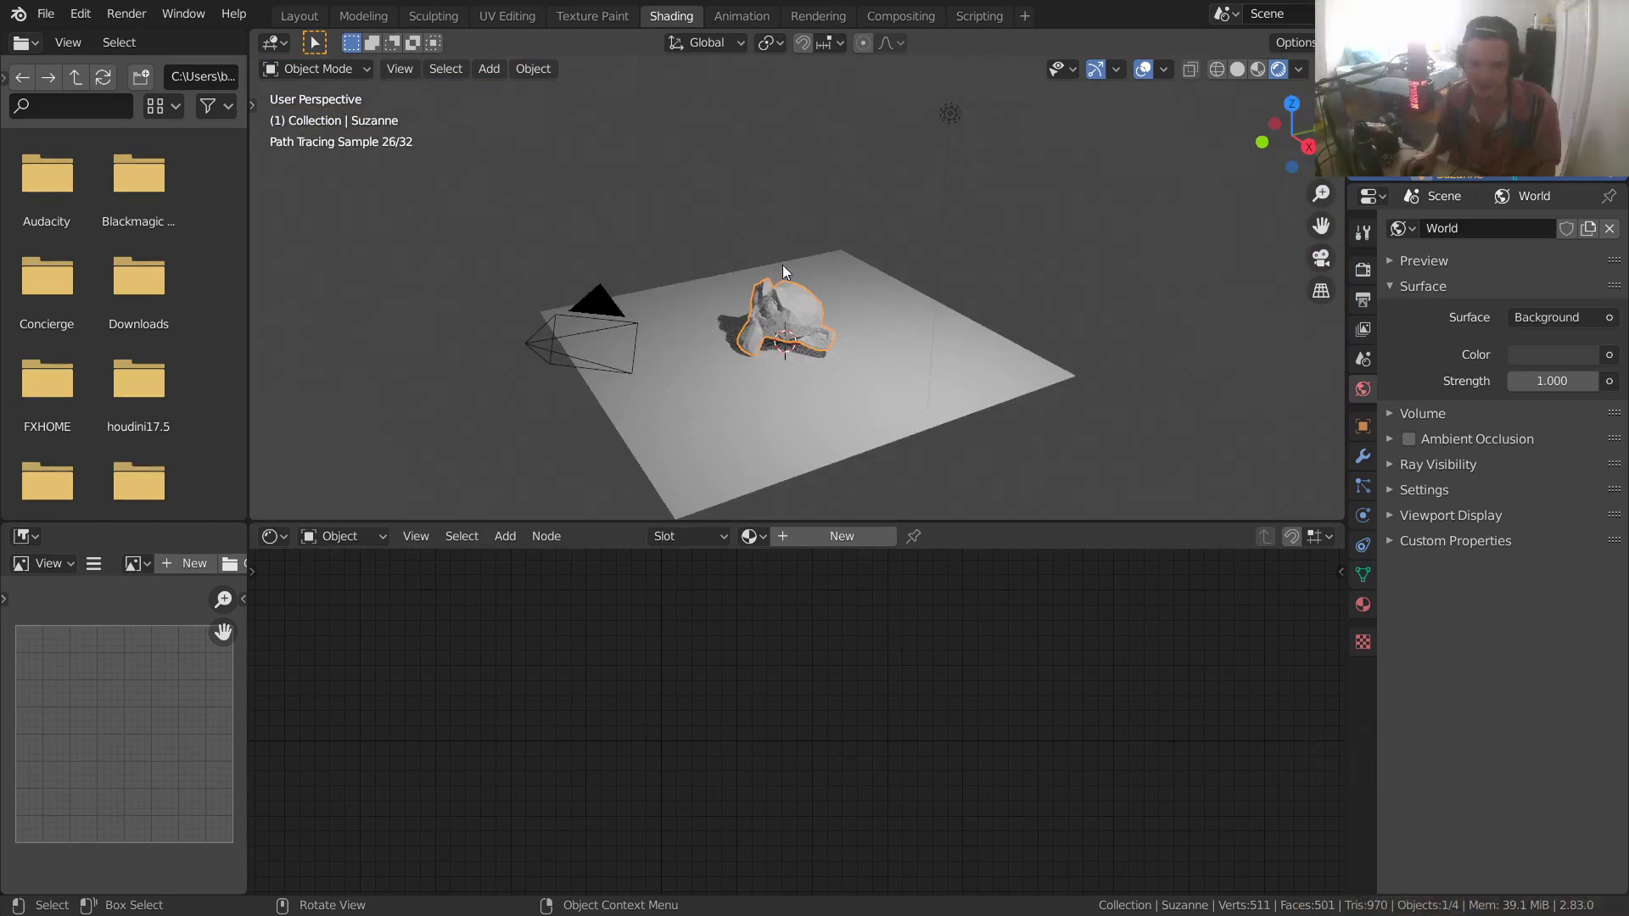
pyautogui.moveTo(947, 113); pyautogui.dragTo(769, 214)
# - Save the scene to the Desktop folder as untitled.blend
pyautogui.hotkey('ctrl', 's')
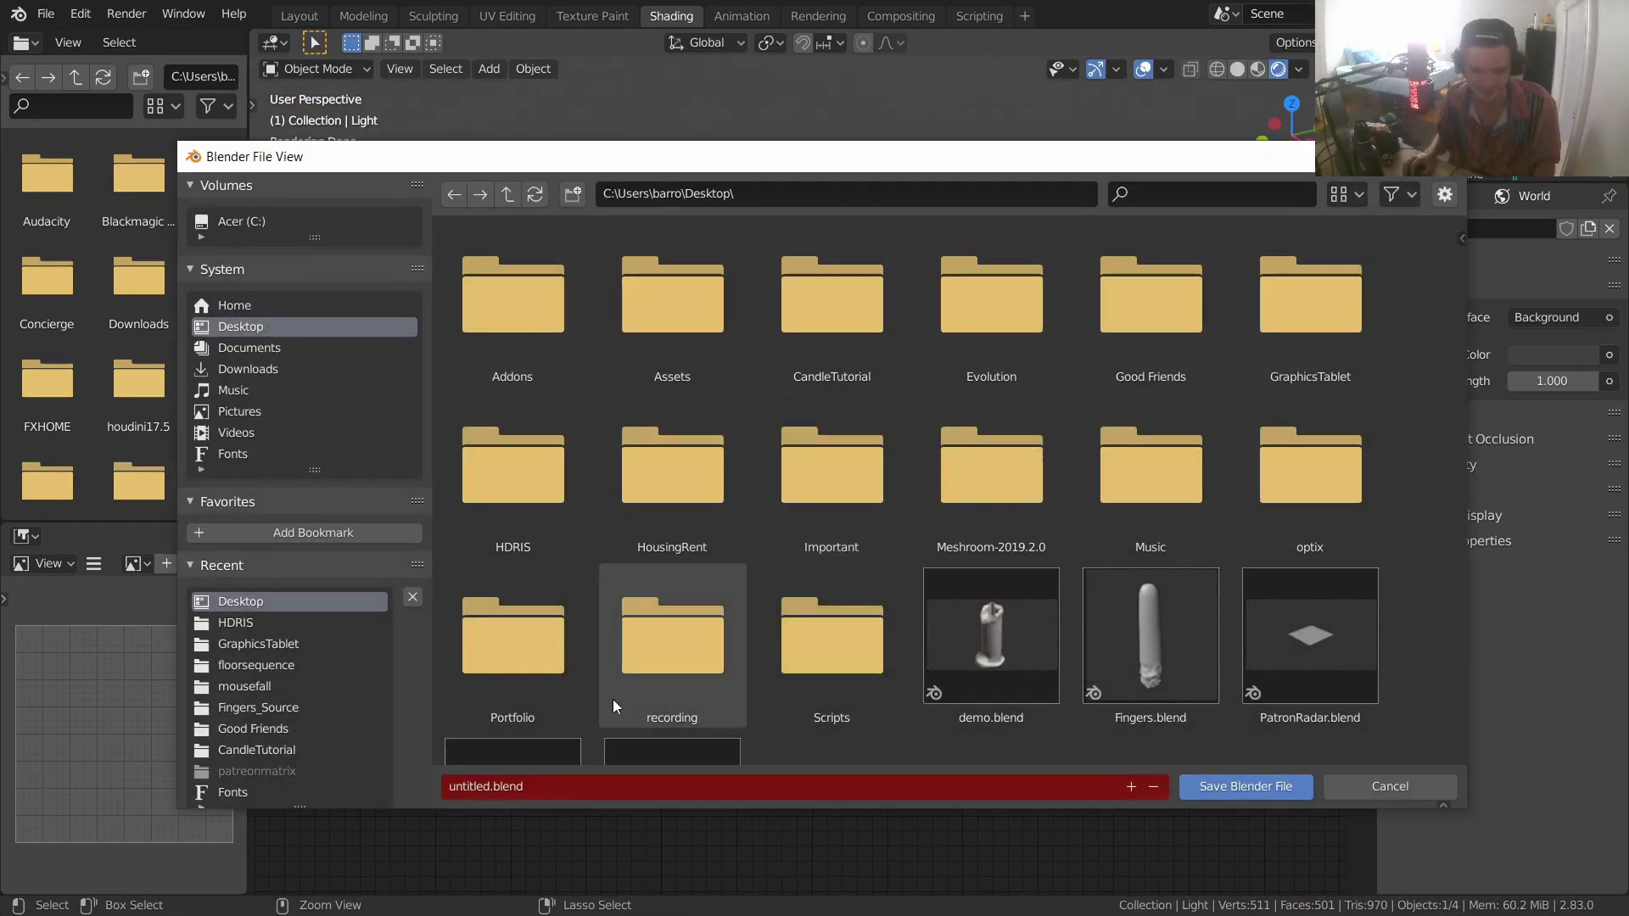
pyautogui.click(1230, 782)
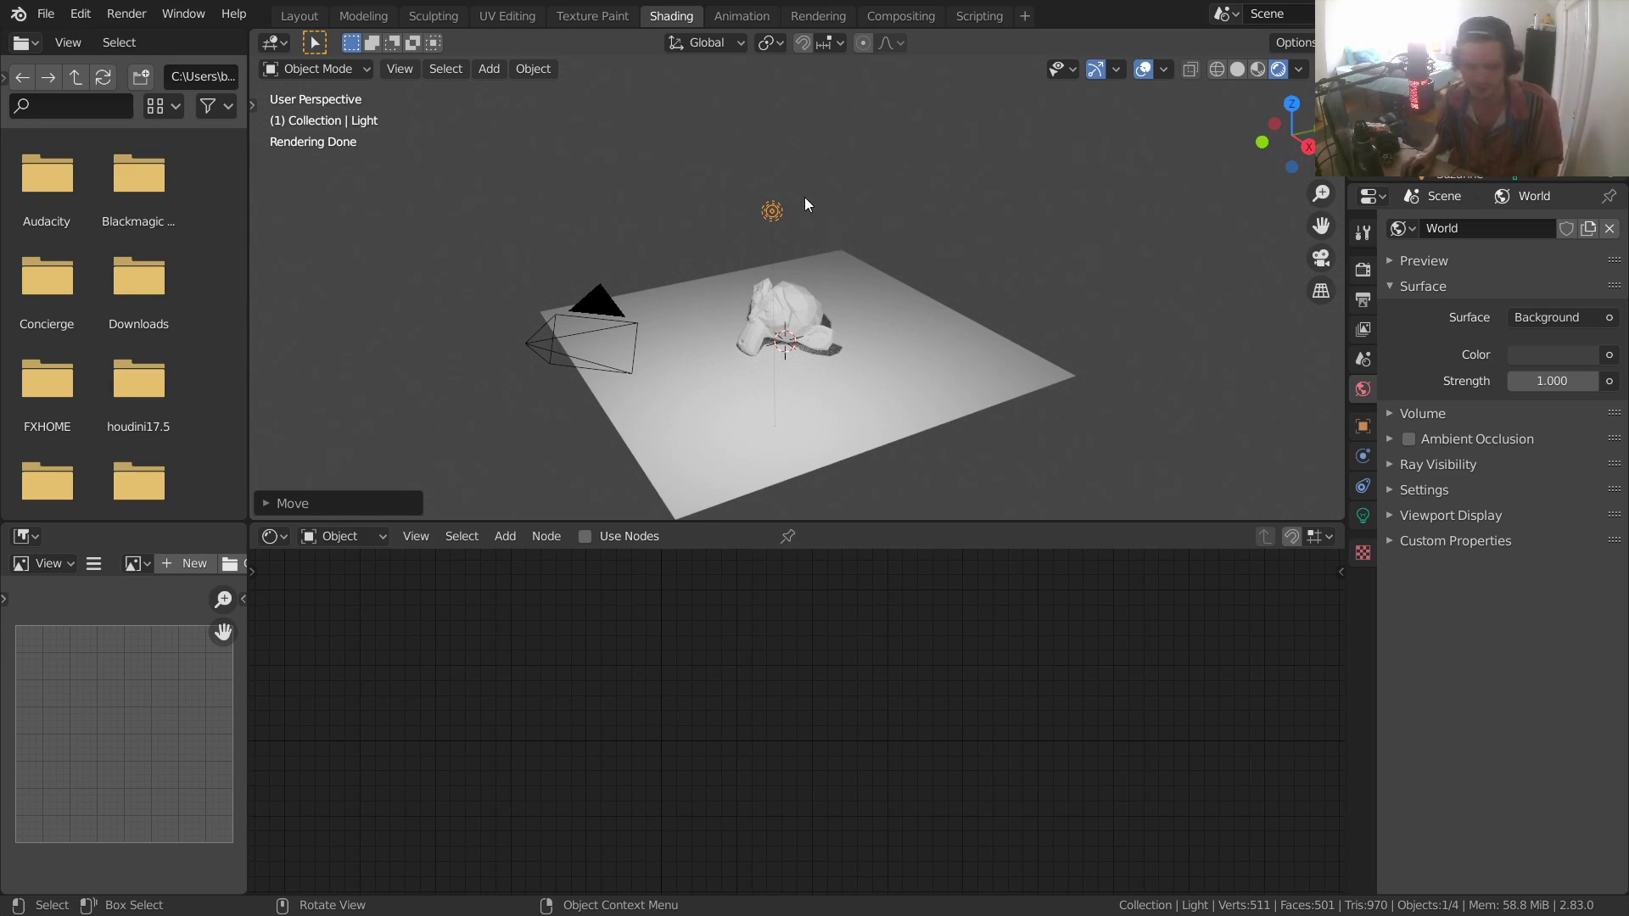
# - Set the light's X, Y and Z rotation to 0°
pyautogui.press('n')
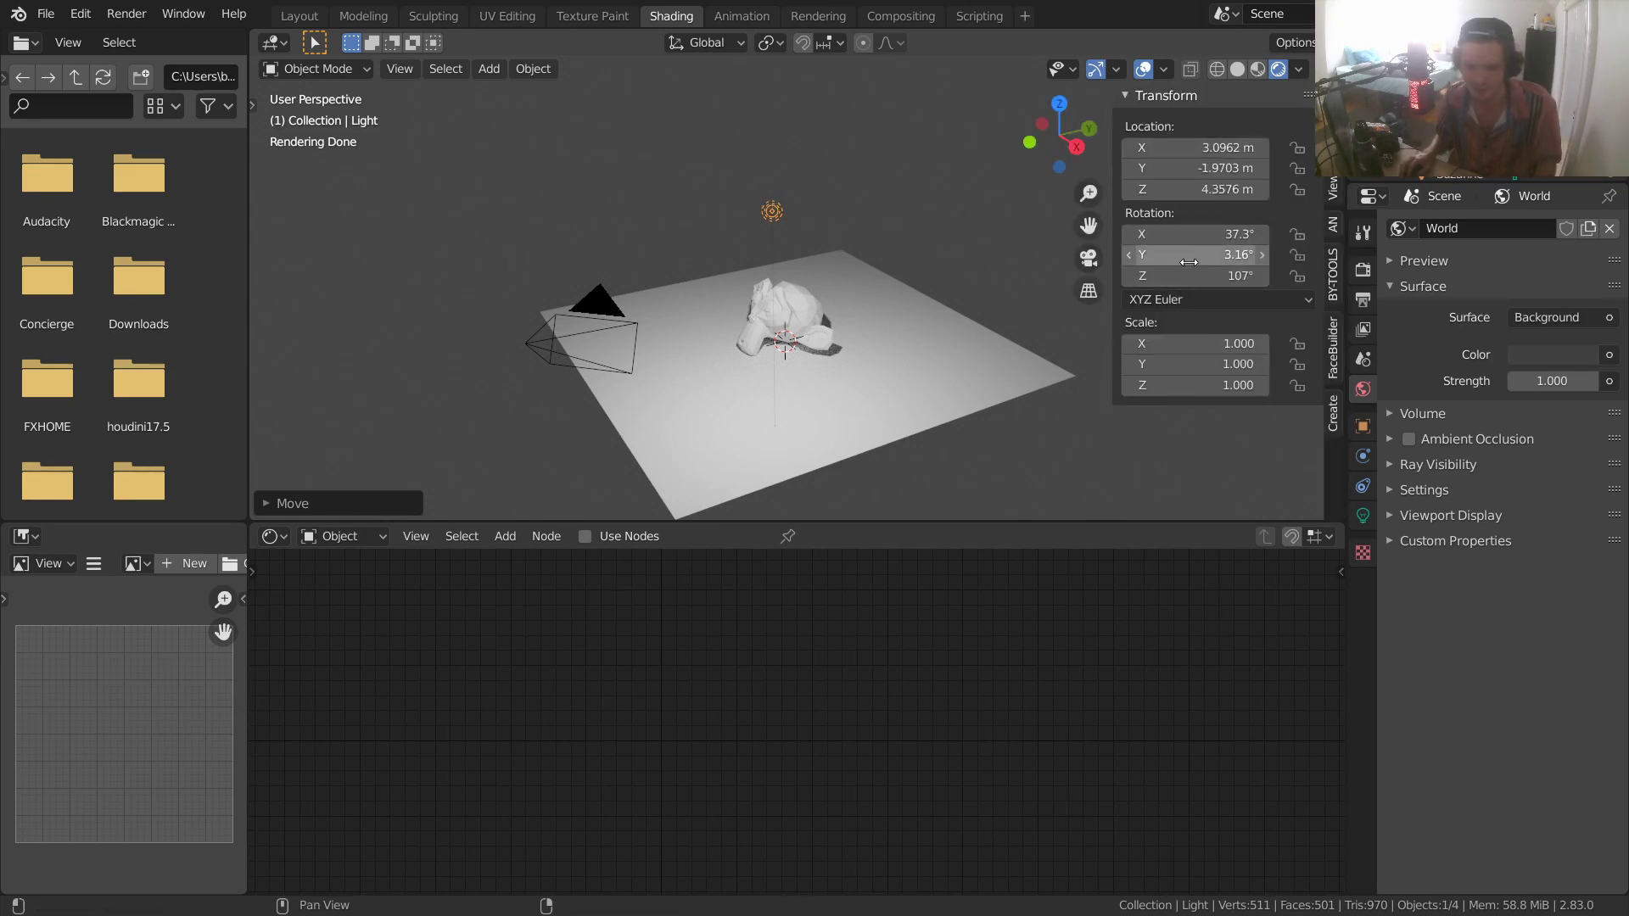
pyautogui.moveTo(1197, 233); pyautogui.dragTo(1197, 275)
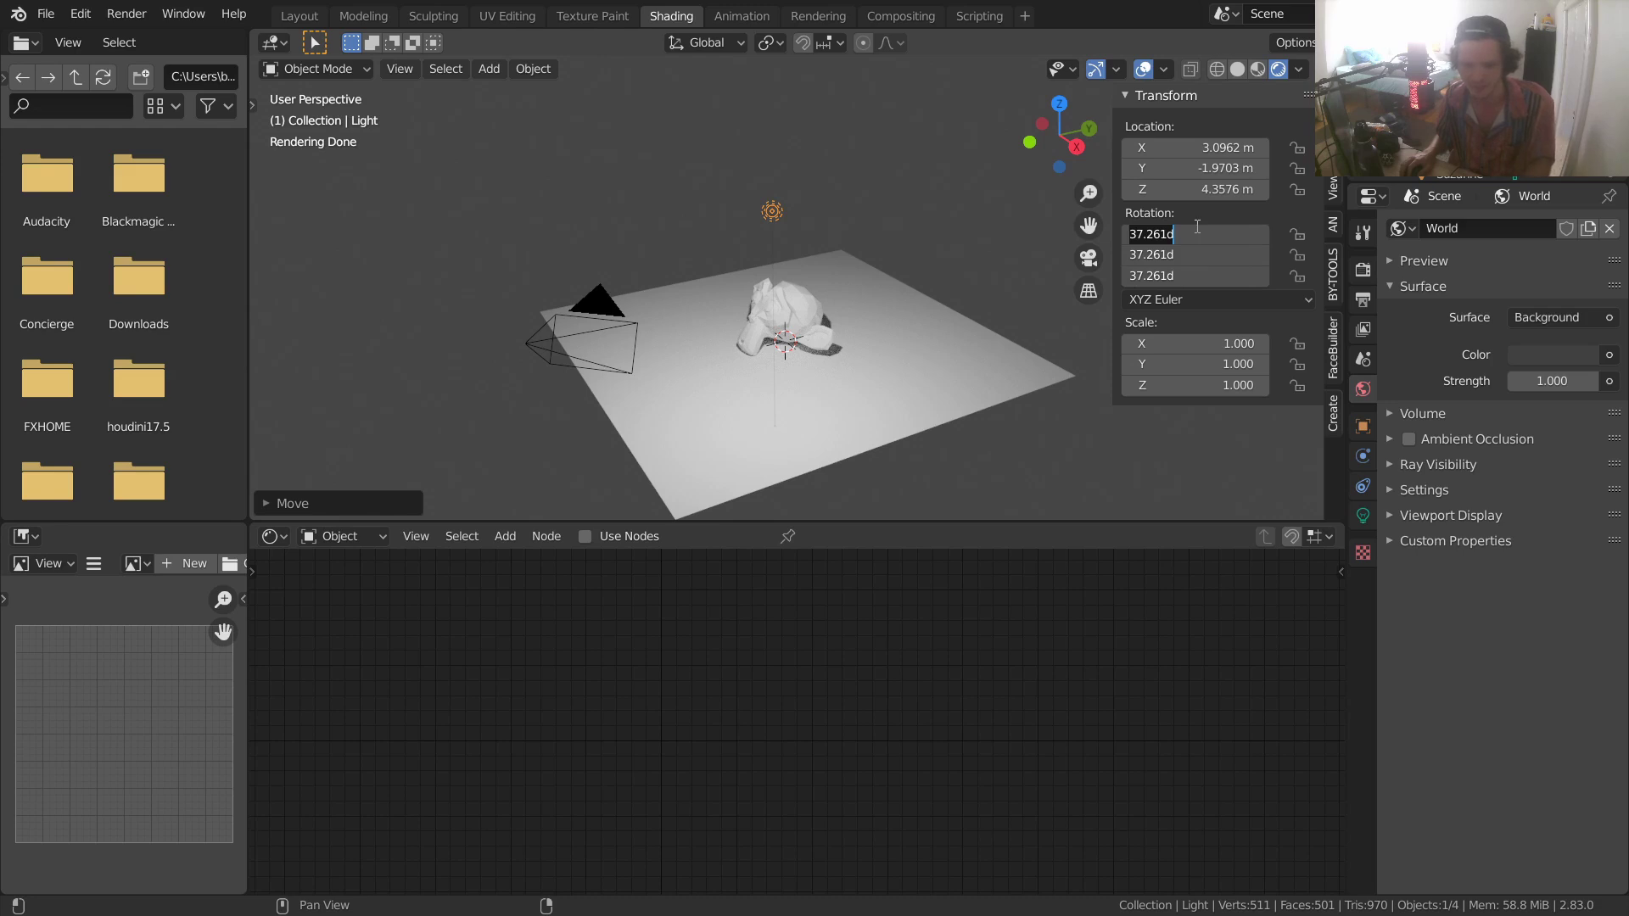
pyautogui.press('Return')
pyautogui.scroll(2, 748, 178)
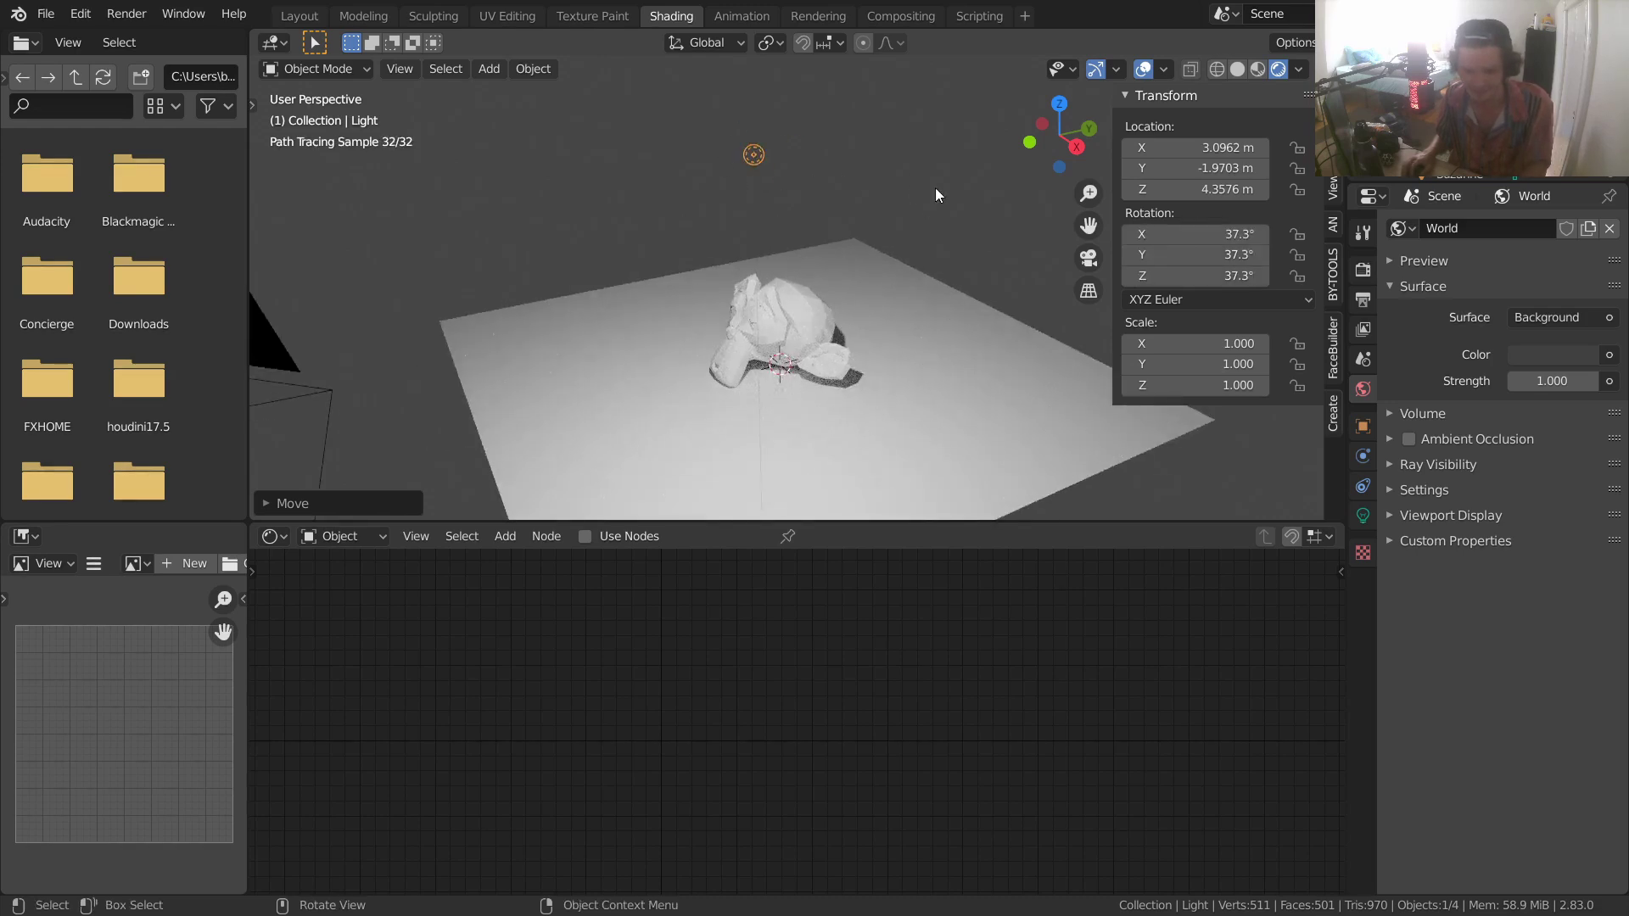
pyautogui.moveTo(1187, 235); pyautogui.dragTo(1187, 275)
pyautogui.write('0')
pyautogui.press('Return')
# - Move the light above the monkey head to about X -0.31 m, Y -0.26 m and raise it to about Z 5.58 m
pyautogui.click(1060, 103)
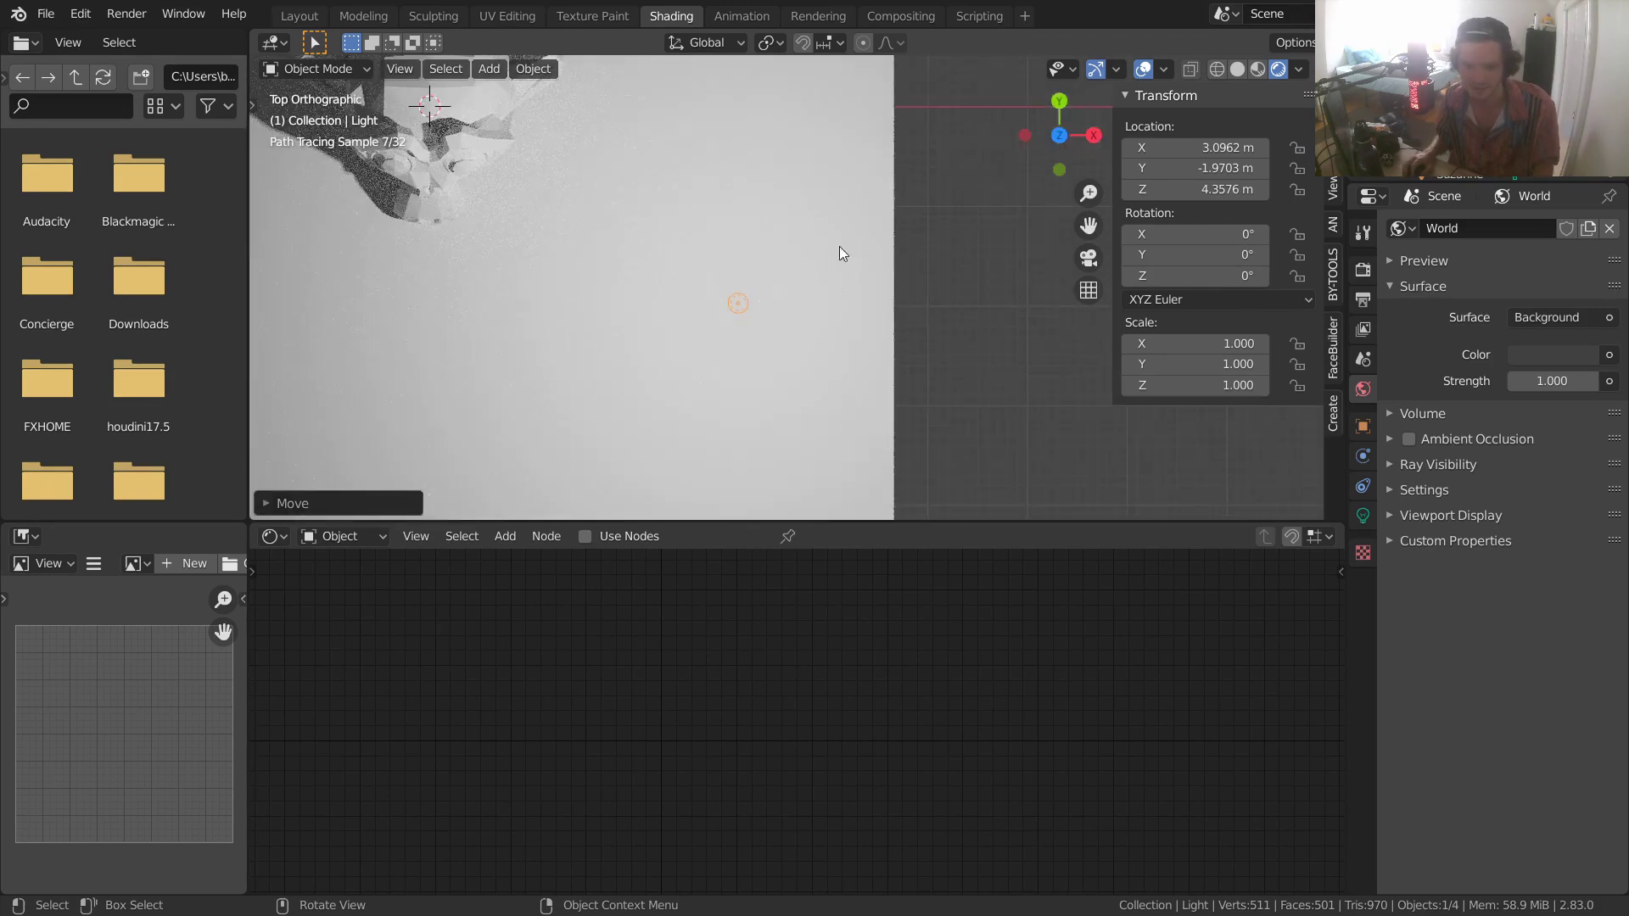
pyautogui.press('g')
pyautogui.click(670, 255)
pyautogui.moveTo(669, 248); pyautogui.dragTo(555, 190, button='middle')
pyautogui.press('g')
pyautogui.press('z')
pyautogui.click(669, 131)
pyautogui.scroll(-3, 711, 230)
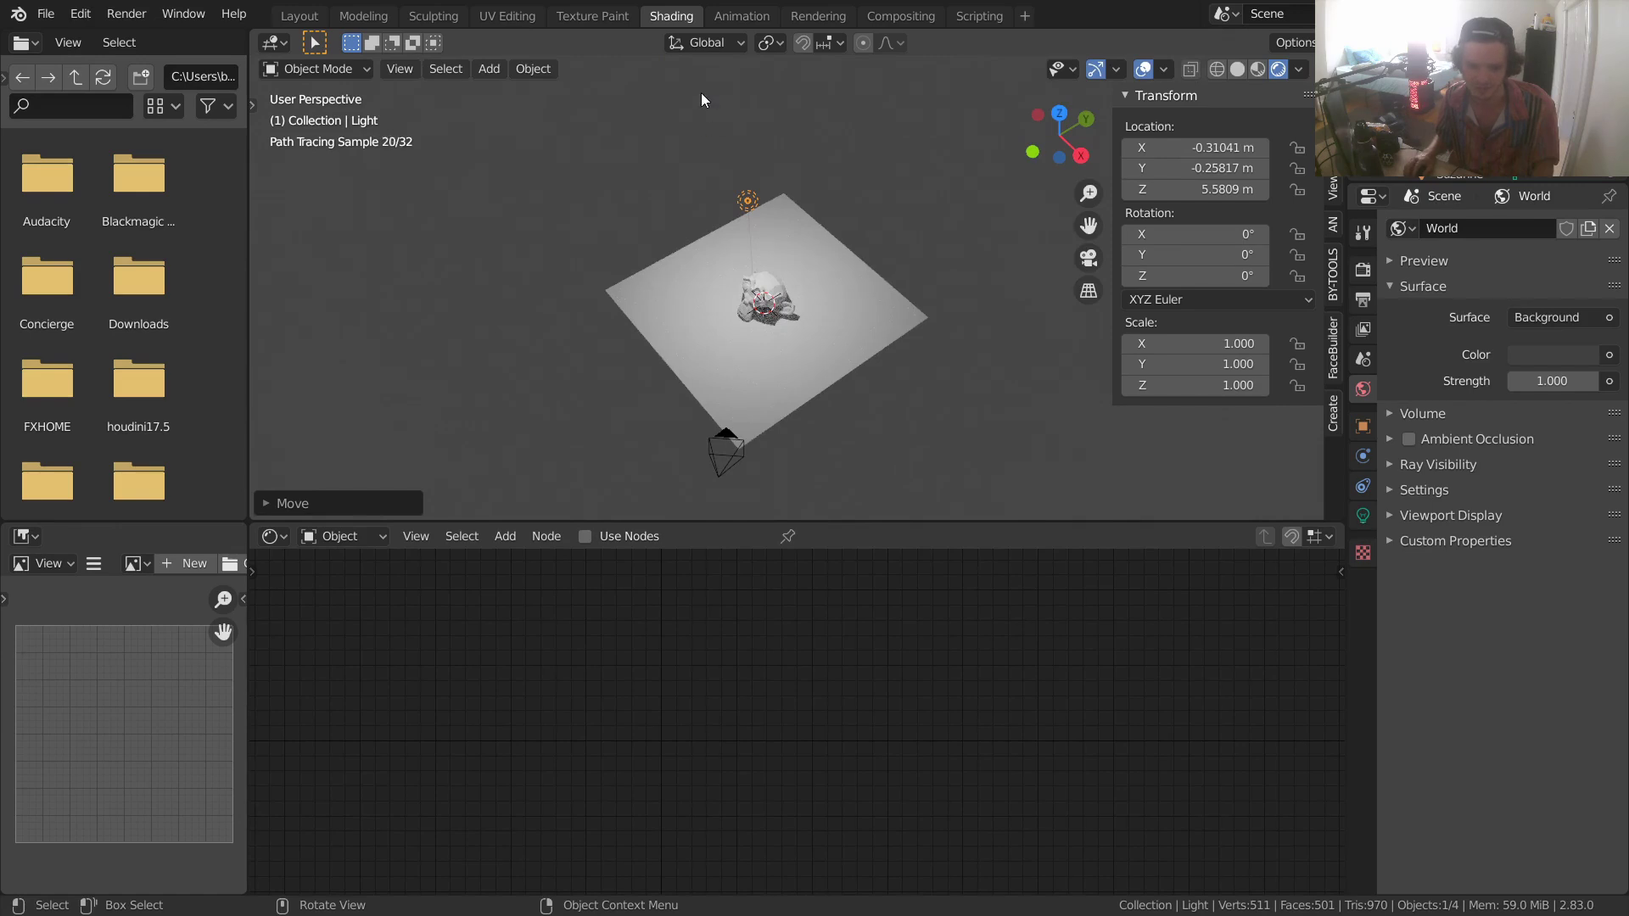
pyautogui.scroll(3, 760, 286)
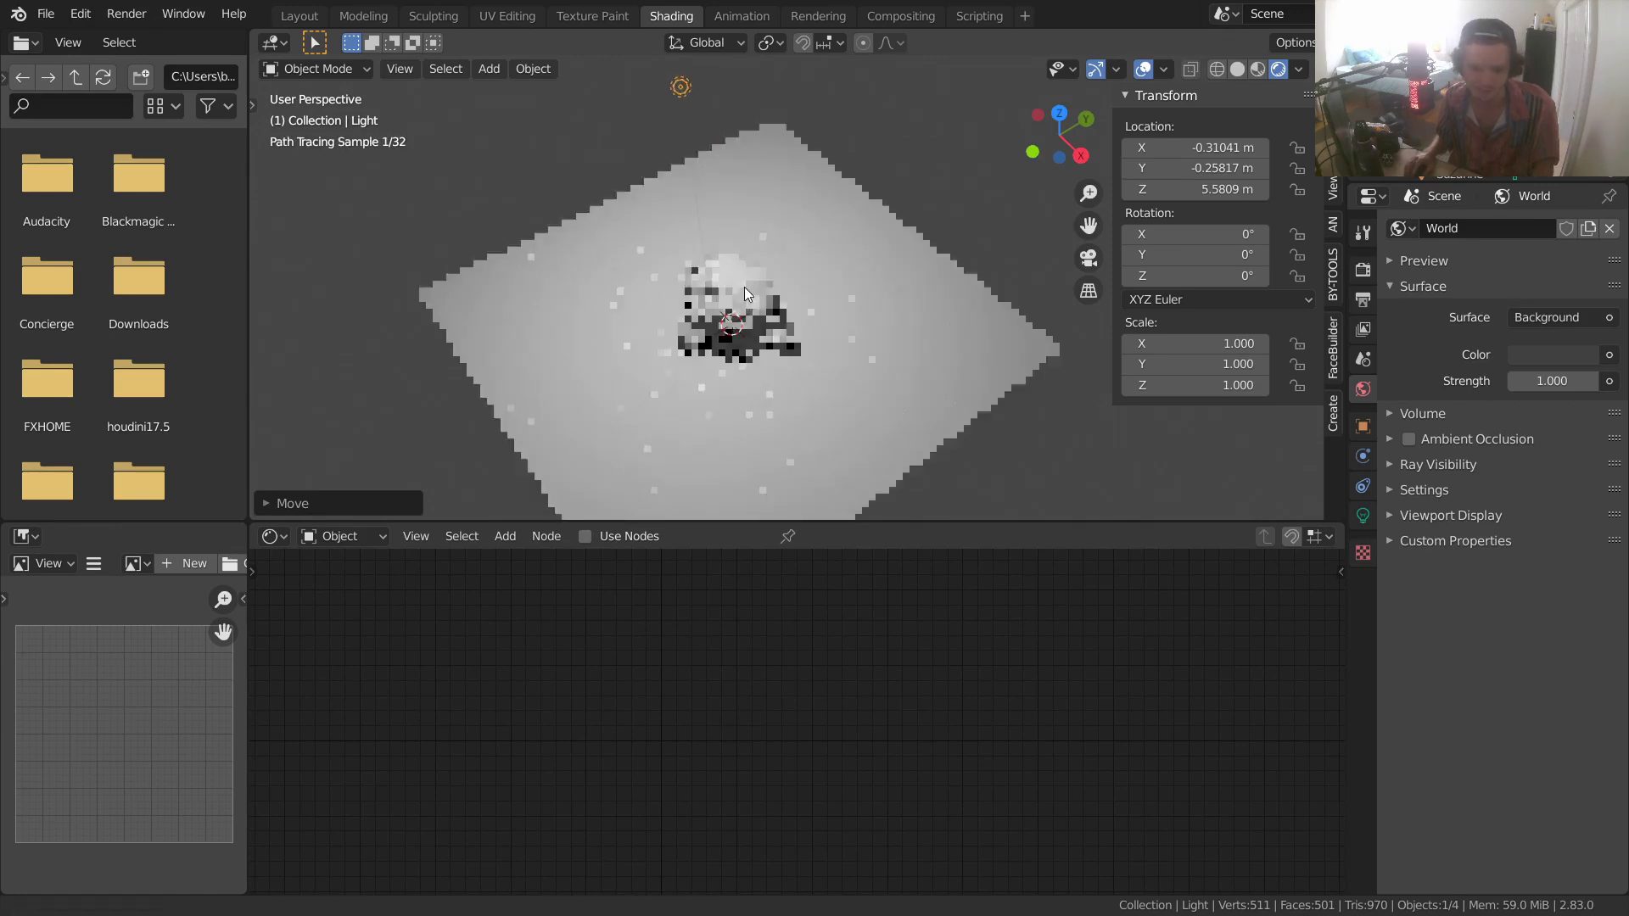
pyautogui.moveTo(741, 281); pyautogui.dragTo(767, 322, button='middle')
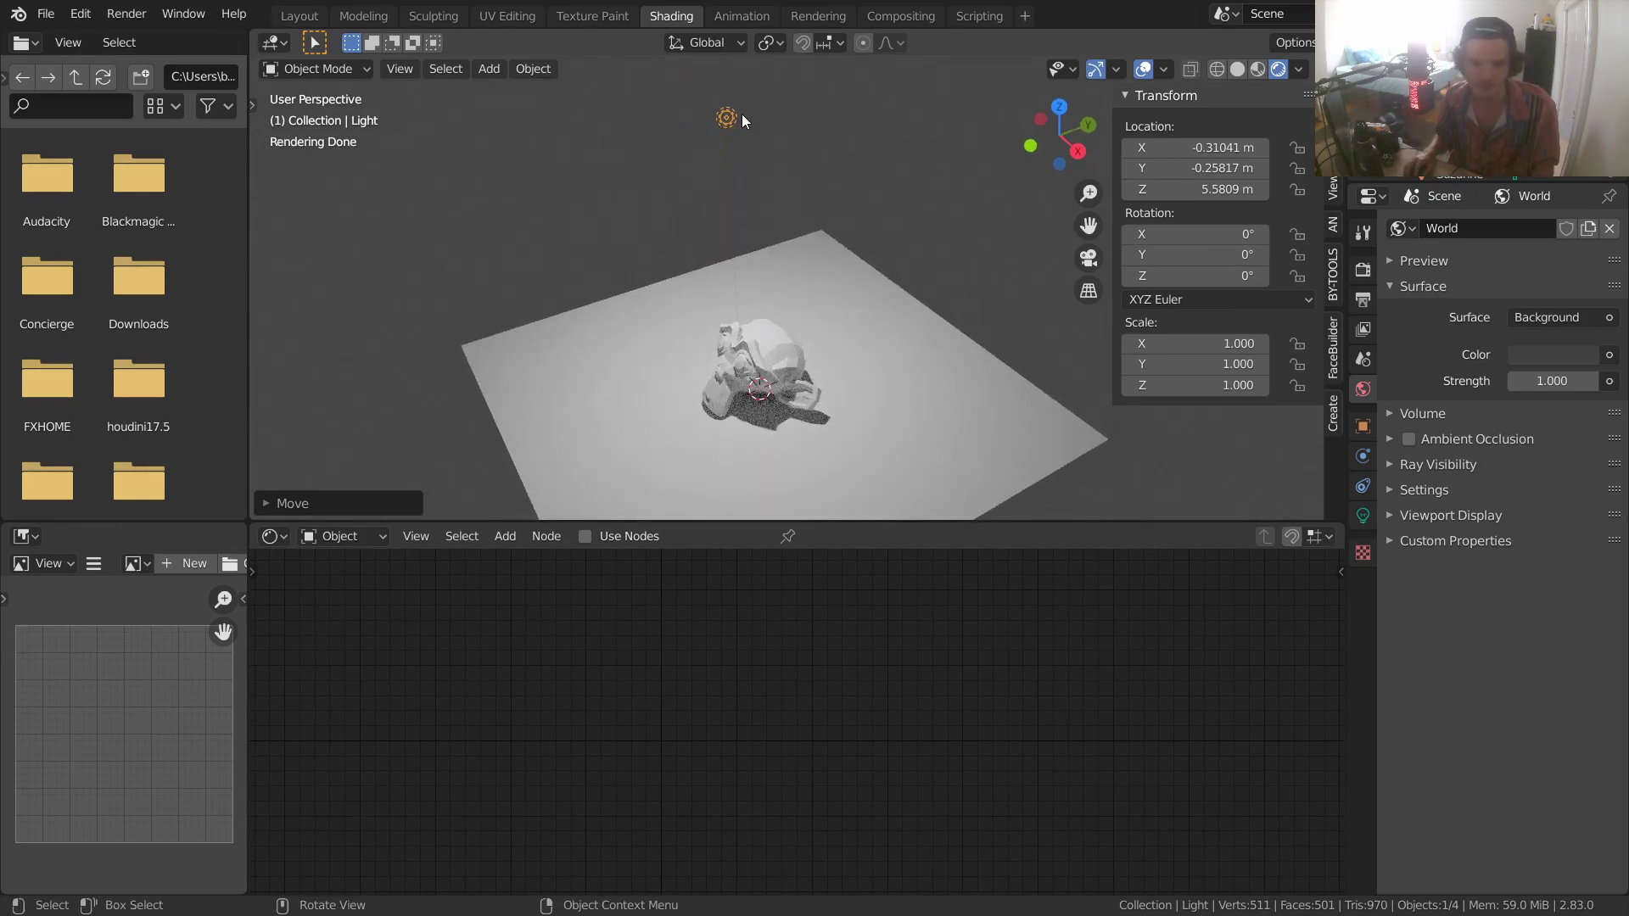
# - Switch the render engine to Eevee to compare the light's properties, and set it back to Cycles
pyautogui.click(1363, 516)
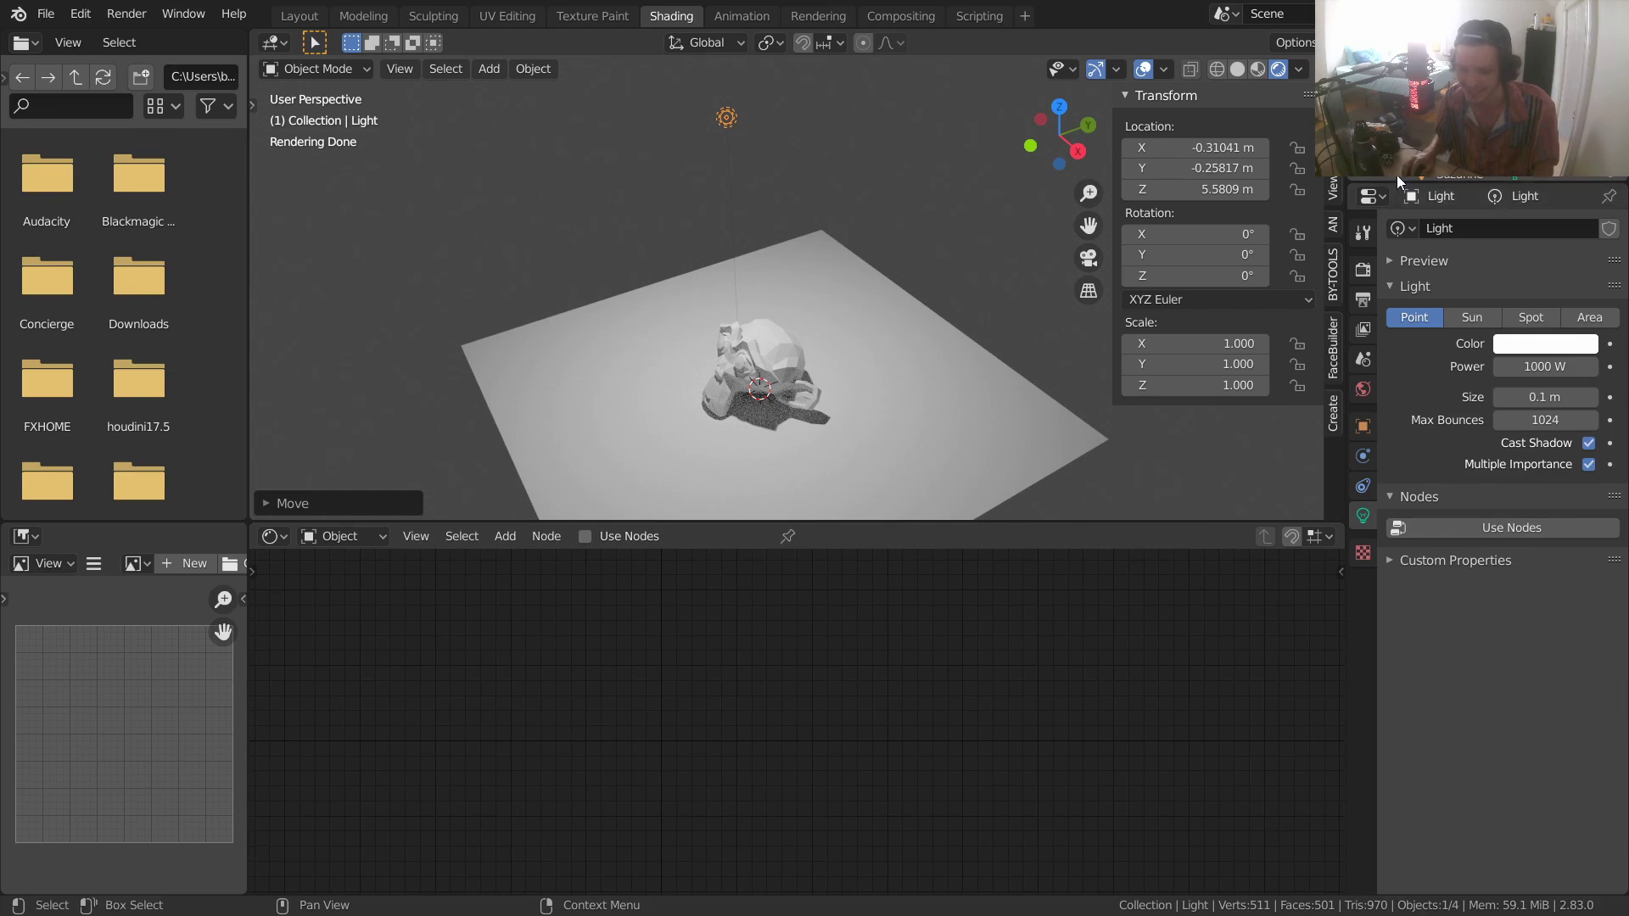
pyautogui.click(1363, 270)
pyautogui.click(1529, 229)
pyautogui.click(1530, 254)
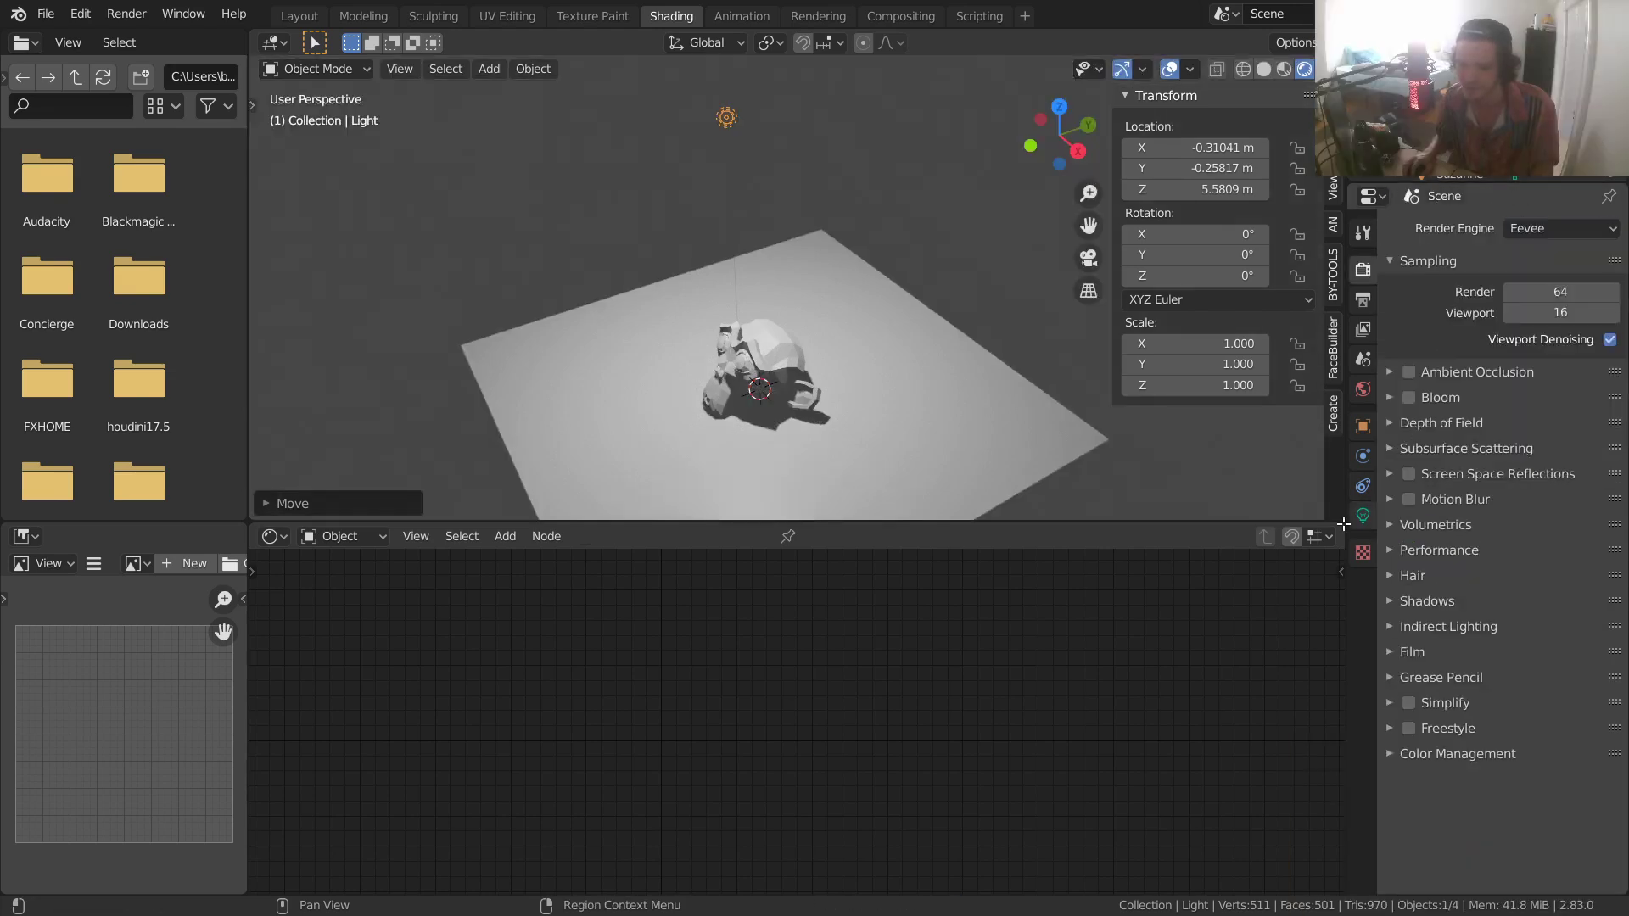
pyautogui.click(1363, 516)
pyautogui.click(1364, 269)
pyautogui.click(1527, 228)
pyautogui.click(1530, 295)
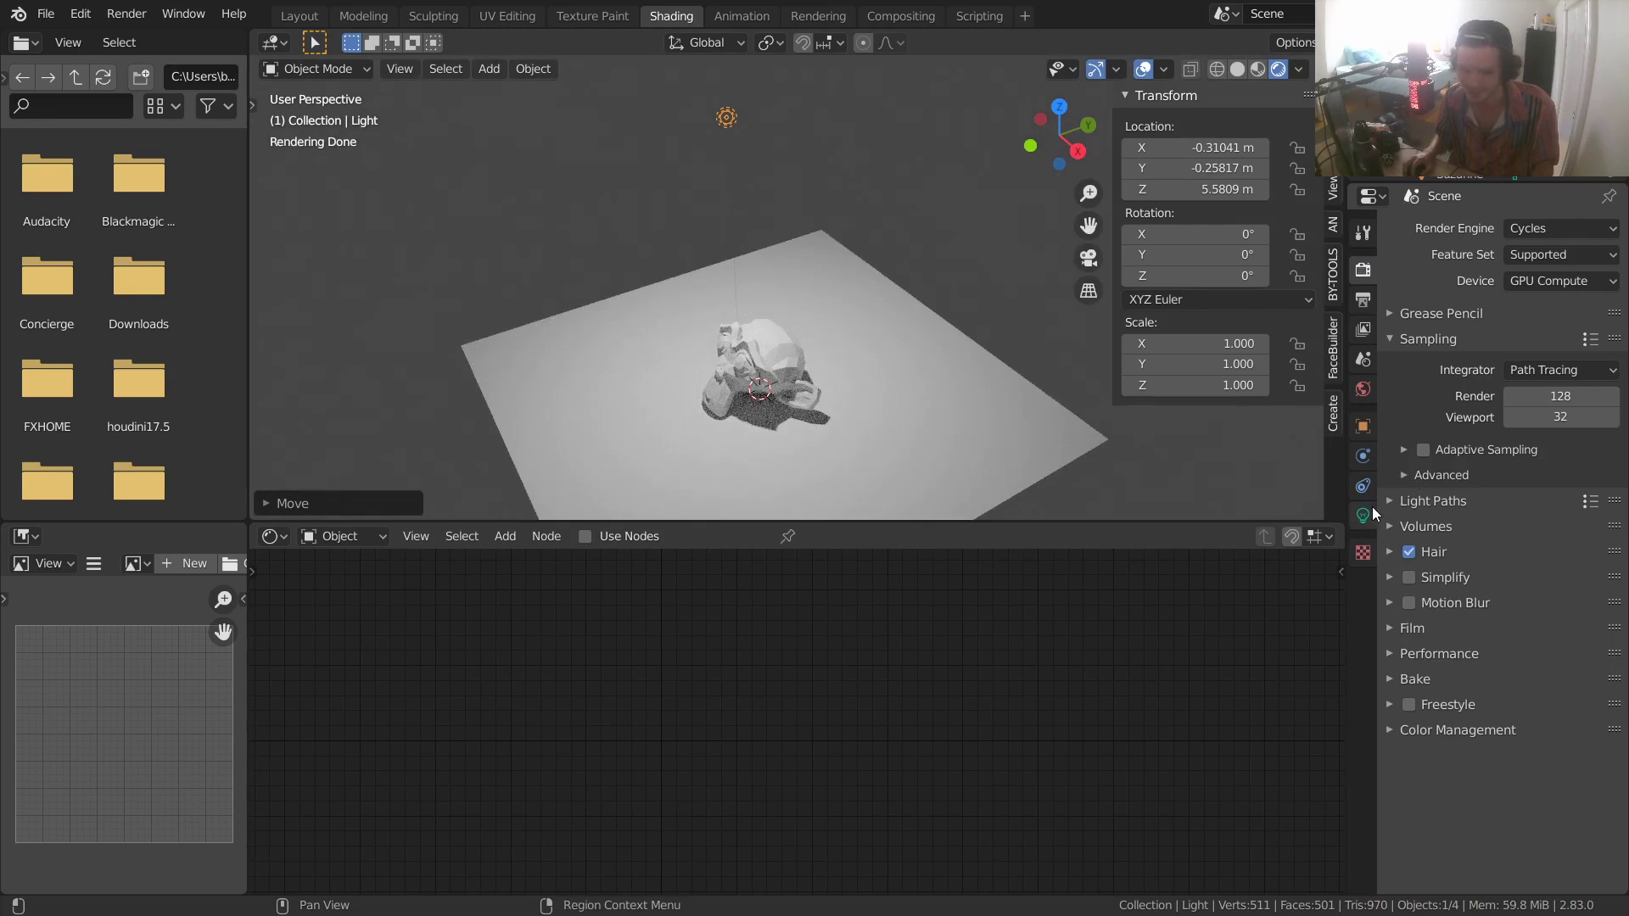
# - Enable nodes for the point light and bring its Emission and Light Output nodes into view
pyautogui.click(1363, 515)
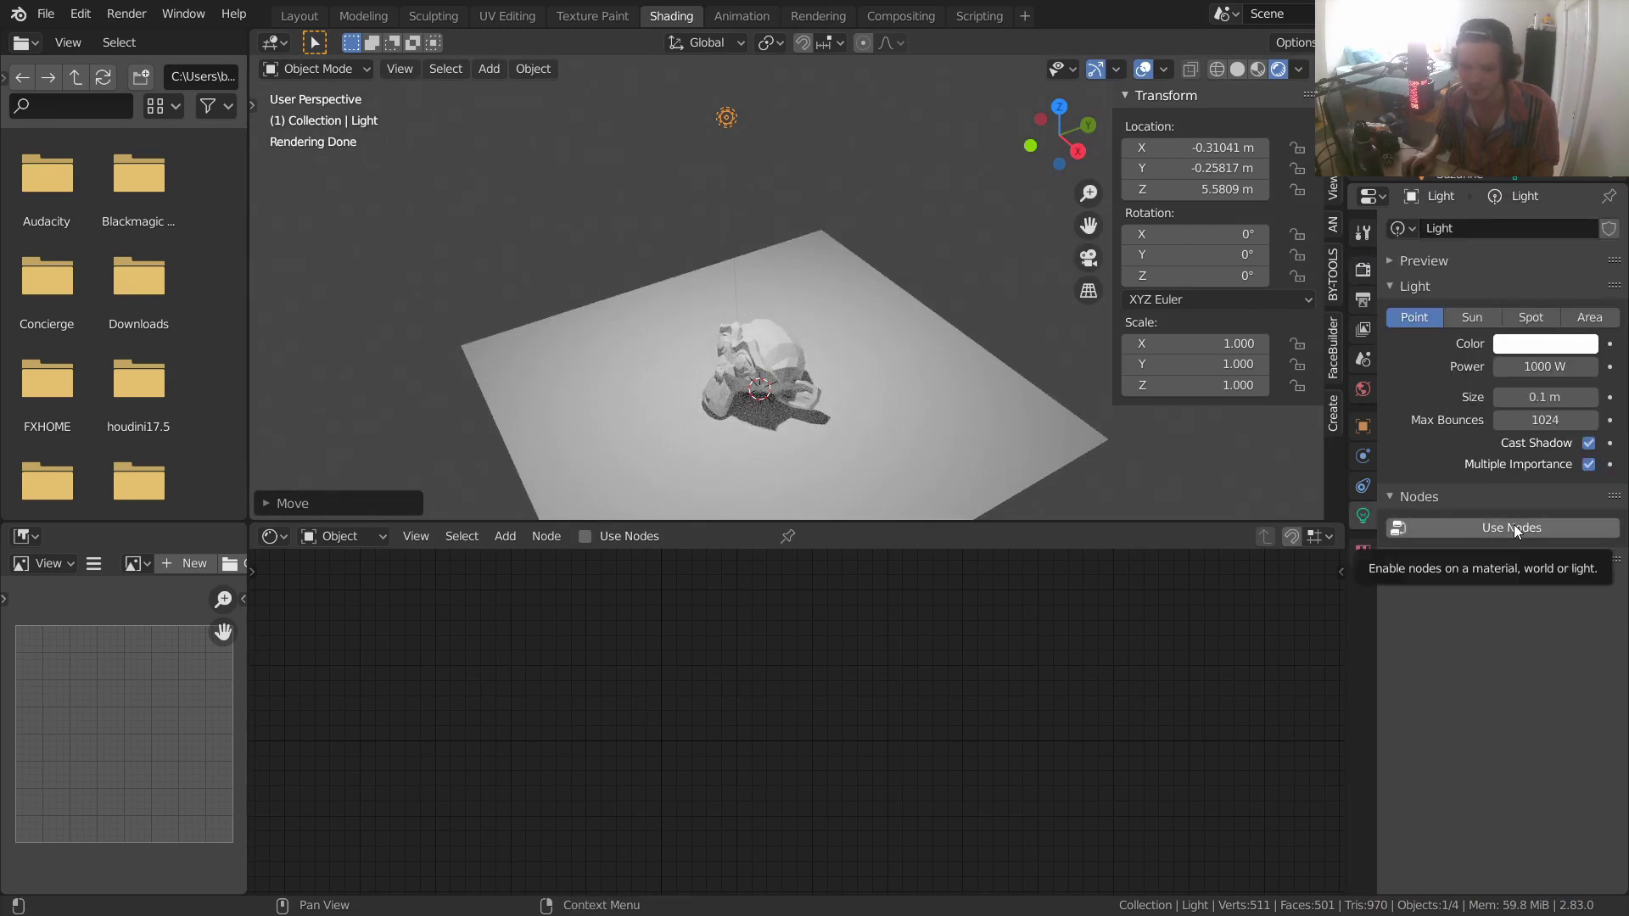
pyautogui.click(585, 537)
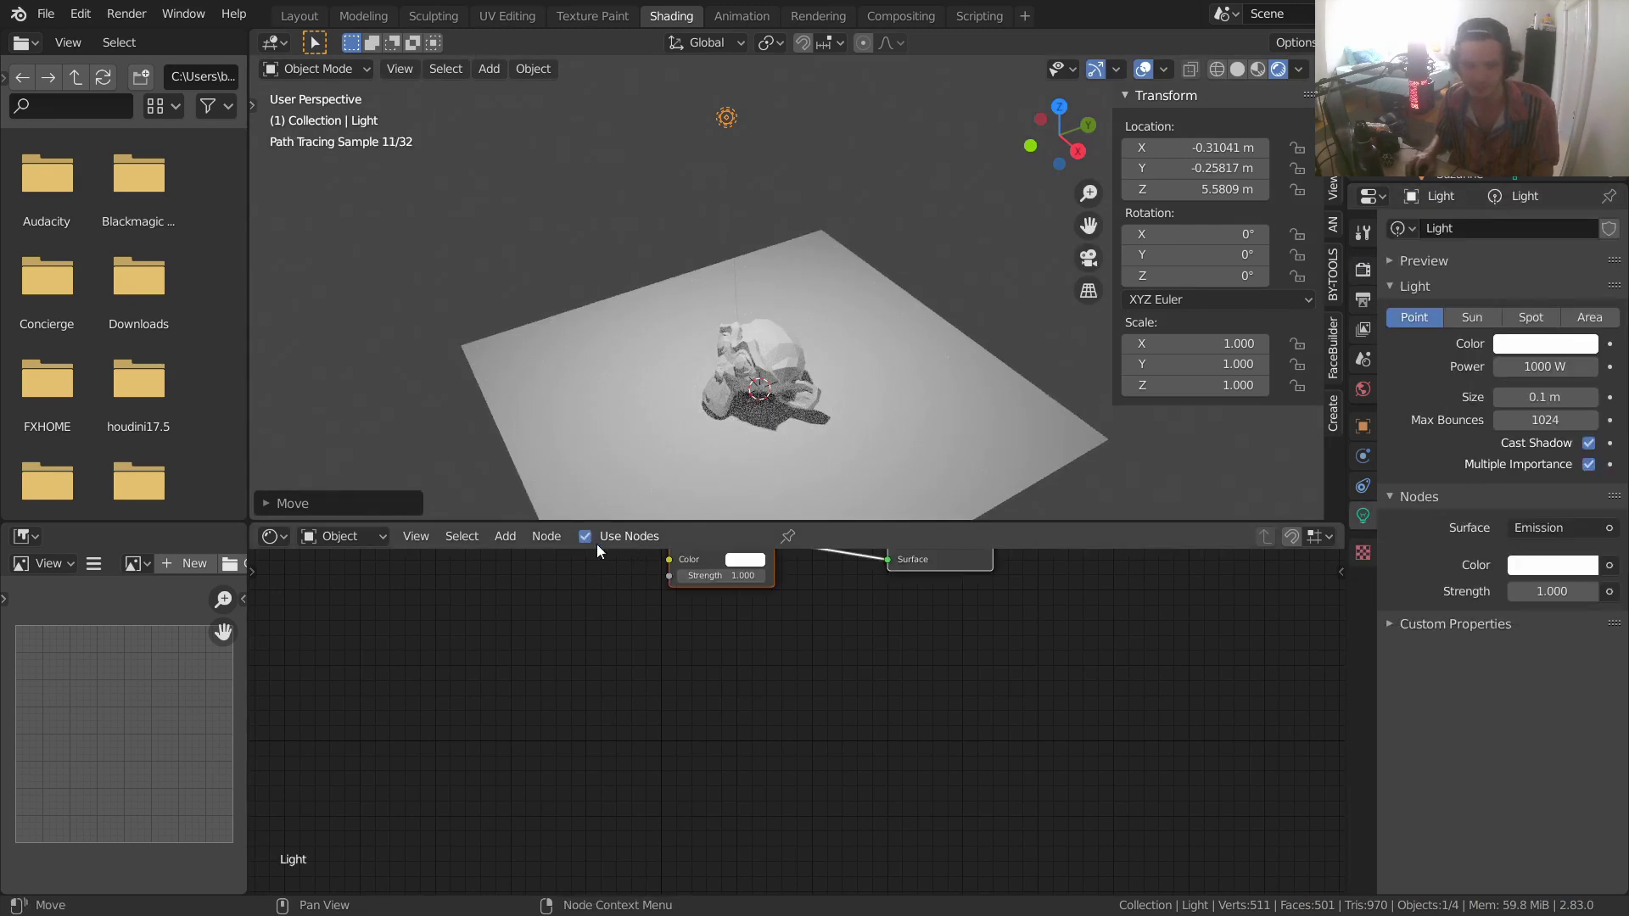
pyautogui.moveTo(802, 573); pyautogui.dragTo(842, 732, button='middle')
pyautogui.scroll(2, 778, 230)
pyautogui.scroll(2, 842, 725)
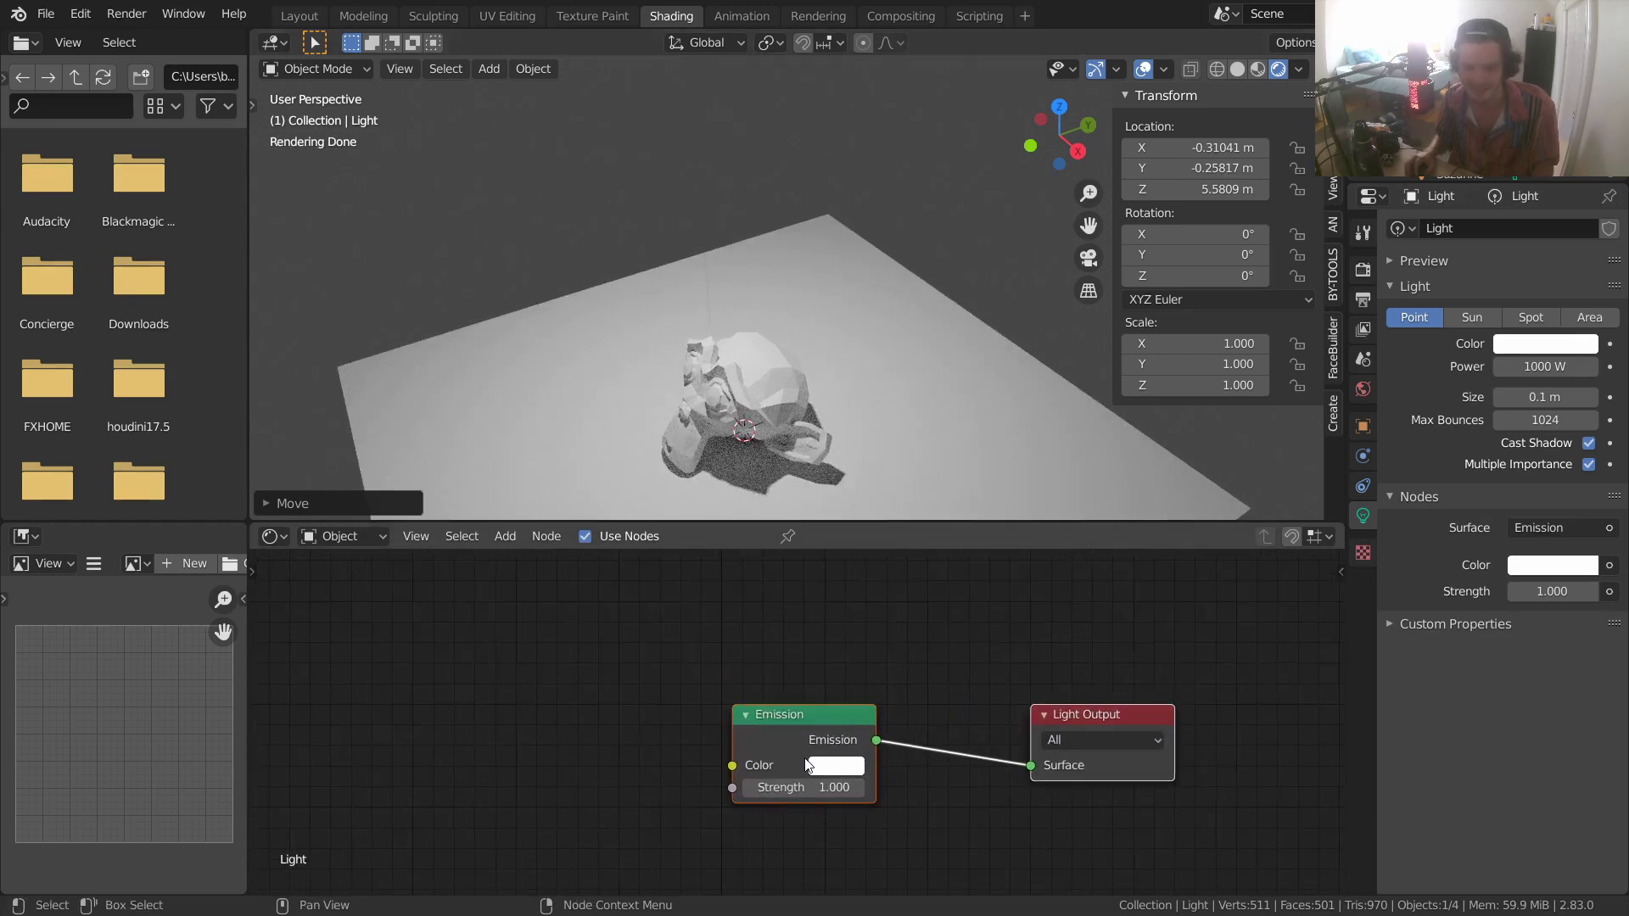
pyautogui.scroll(-3, 828, 278)
pyautogui.scroll(1, 830, 296)
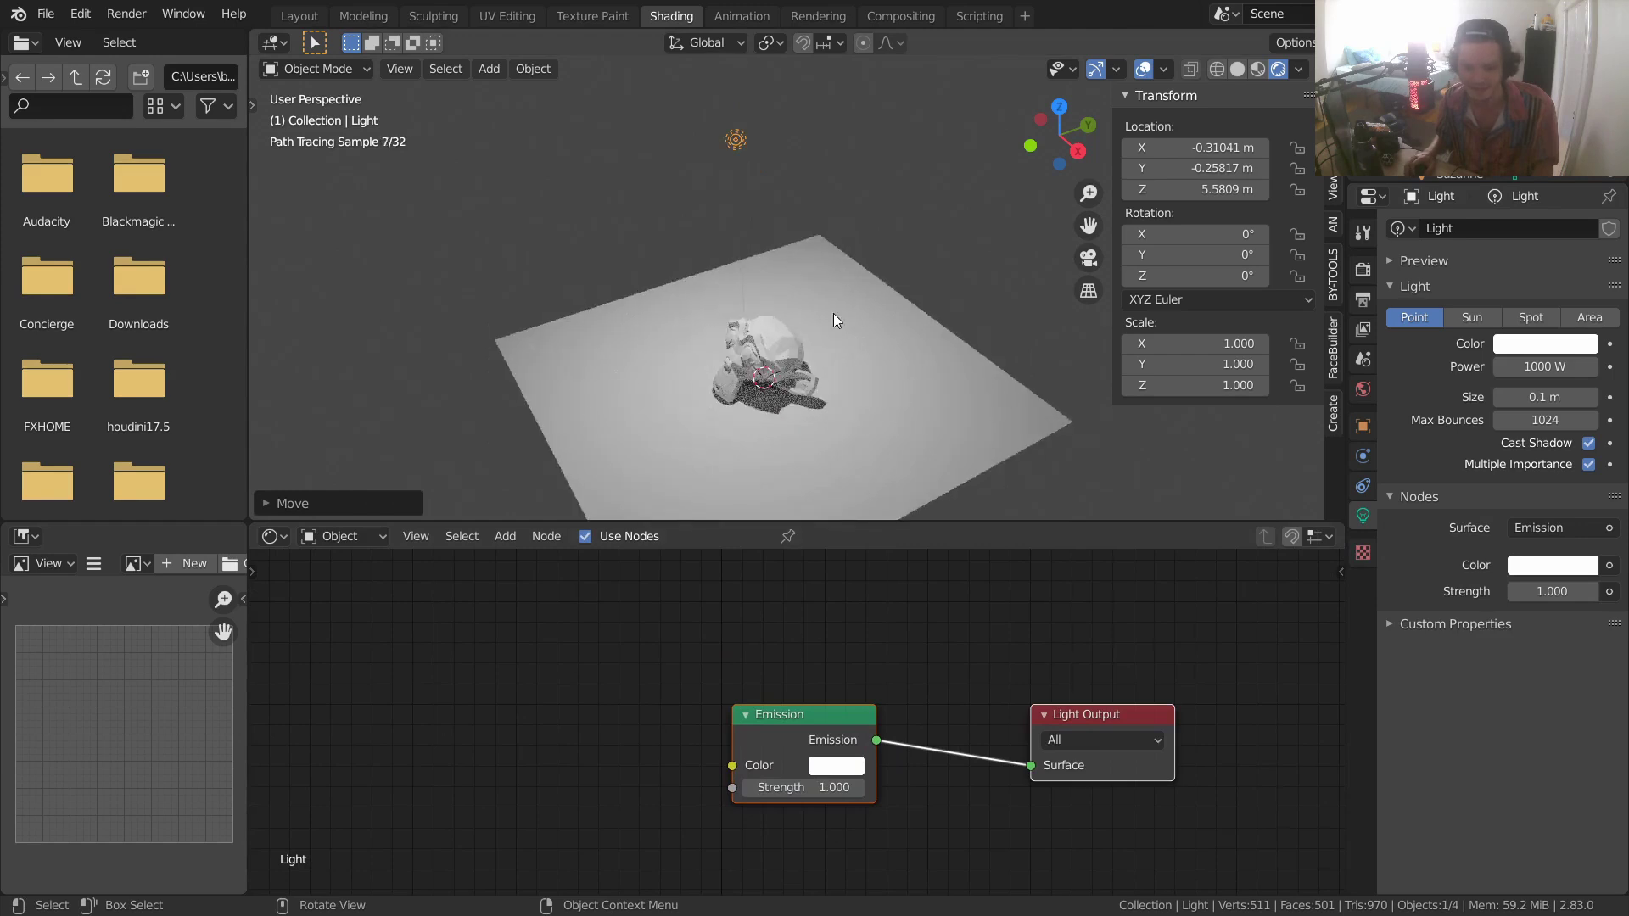
# - Try an Emission strength of 5 and a different emission colour on the light, and undo both changes
pyautogui.click(828, 787)
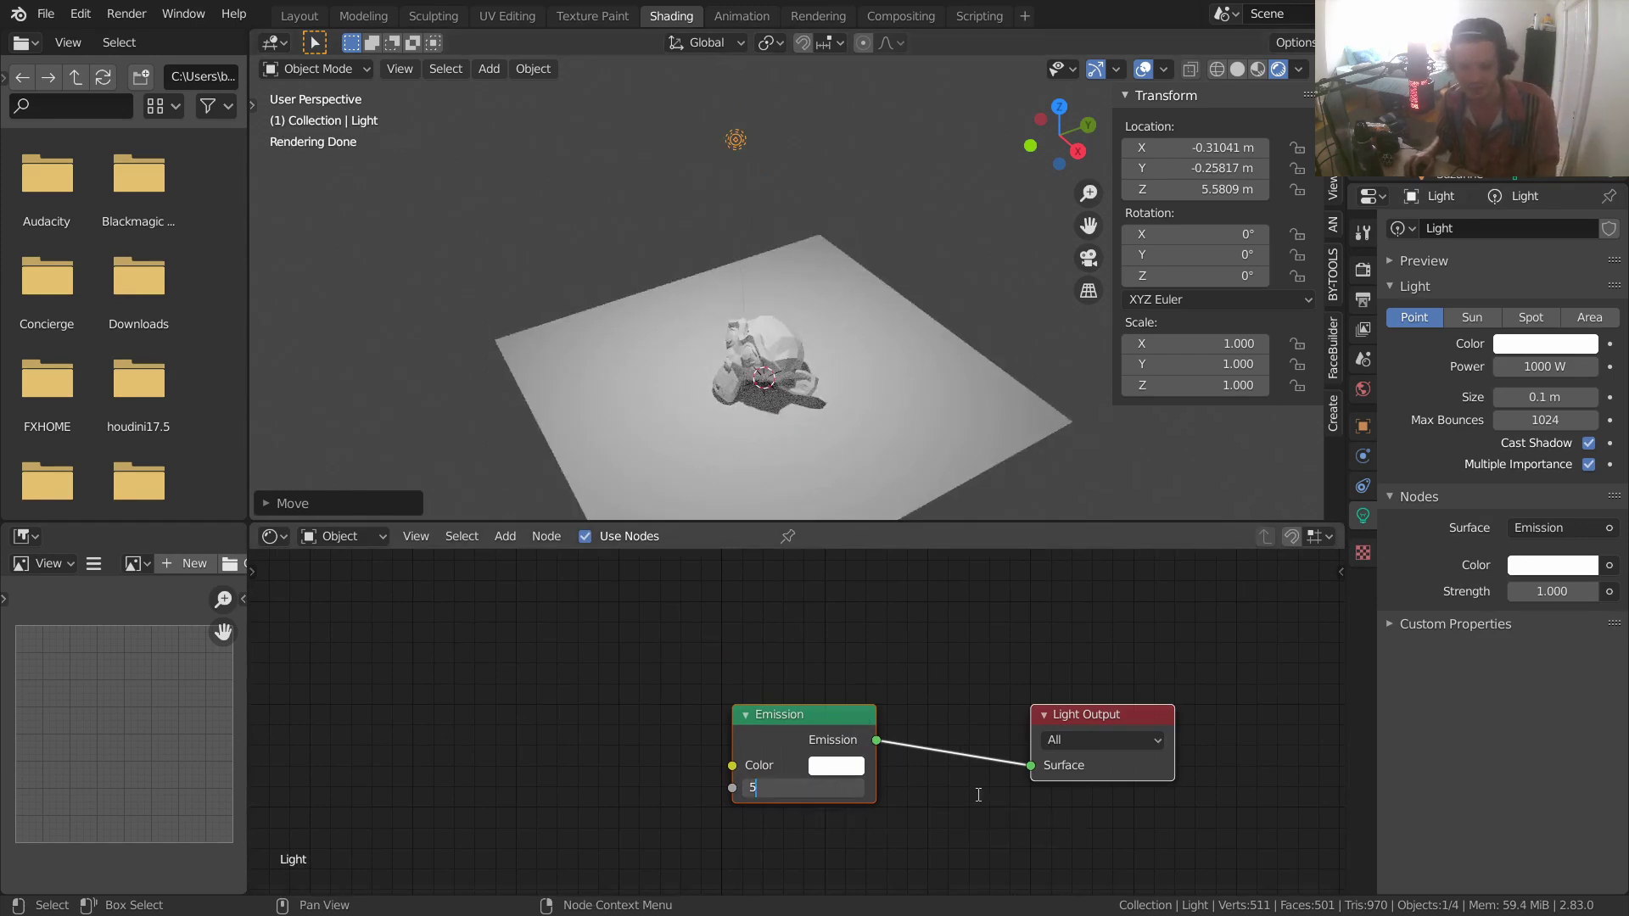
pyautogui.write('5')
pyautogui.press('Return')
pyautogui.click(835, 765)
pyautogui.click(860, 517)
pyautogui.hotkey('ctrl', 'z')
pyautogui.hotkey('ctrl', 'z')
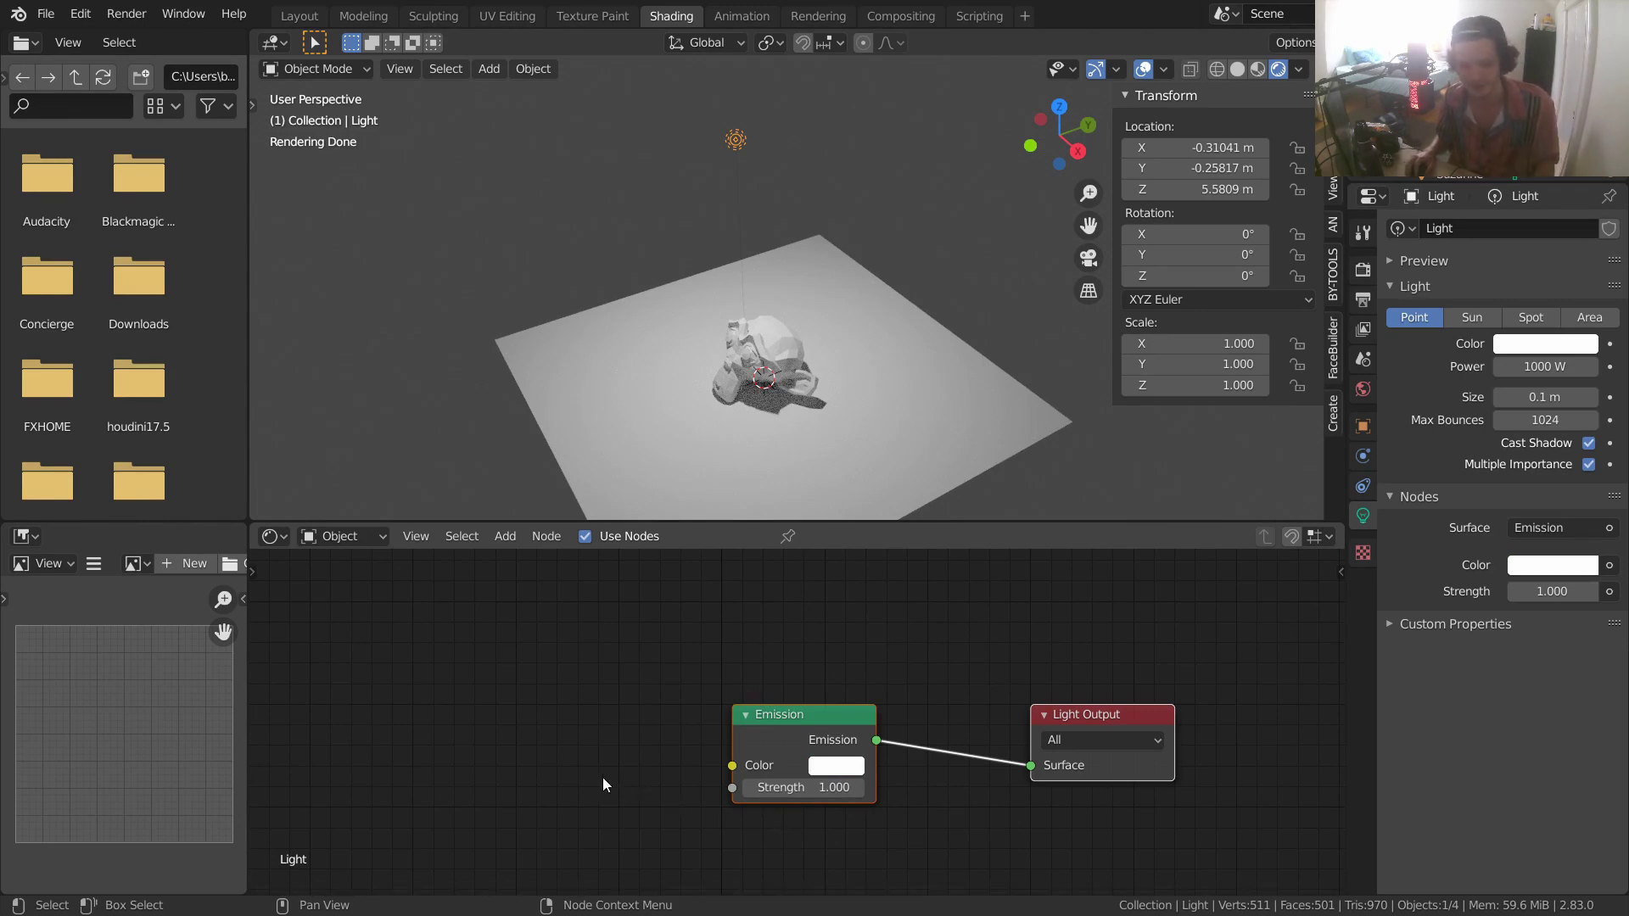
# - Add a Texture Coordinate node to the left of the Emission node
pyautogui.moveTo(593, 640); pyautogui.dragTo(785, 614, button='middle')
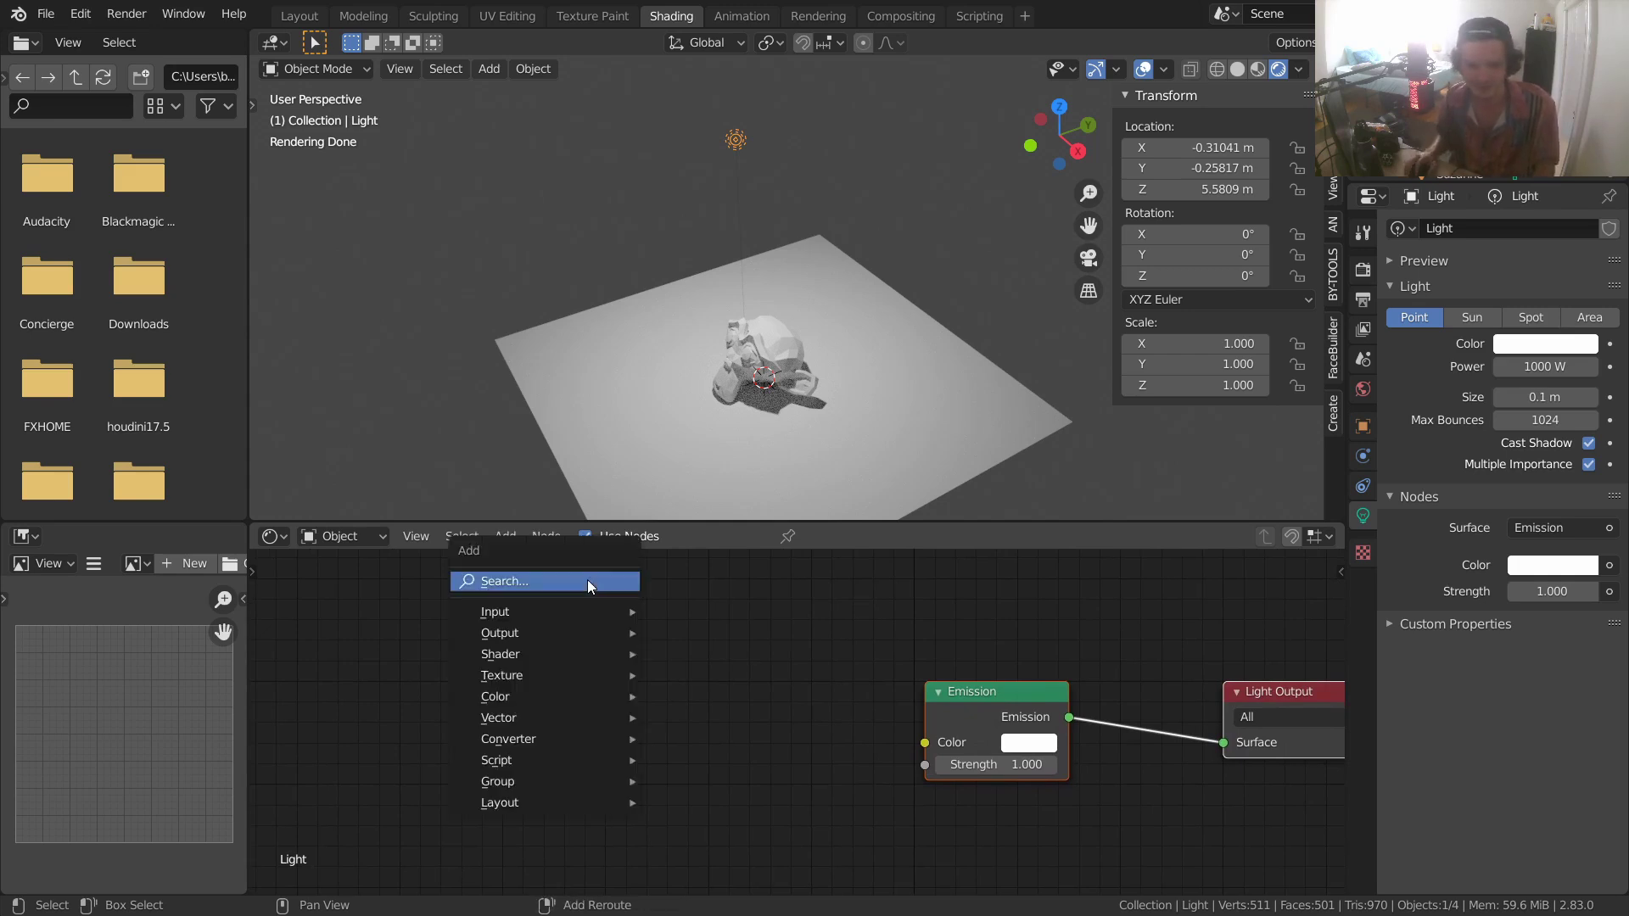
pyautogui.hotkey('shift', 'a')
pyautogui.click(587, 583)
pyautogui.write('tex')
pyautogui.press('Return')
pyautogui.click(491, 648)
pyautogui.moveTo(491, 648); pyautogui.dragTo(600, 643, button='middle')
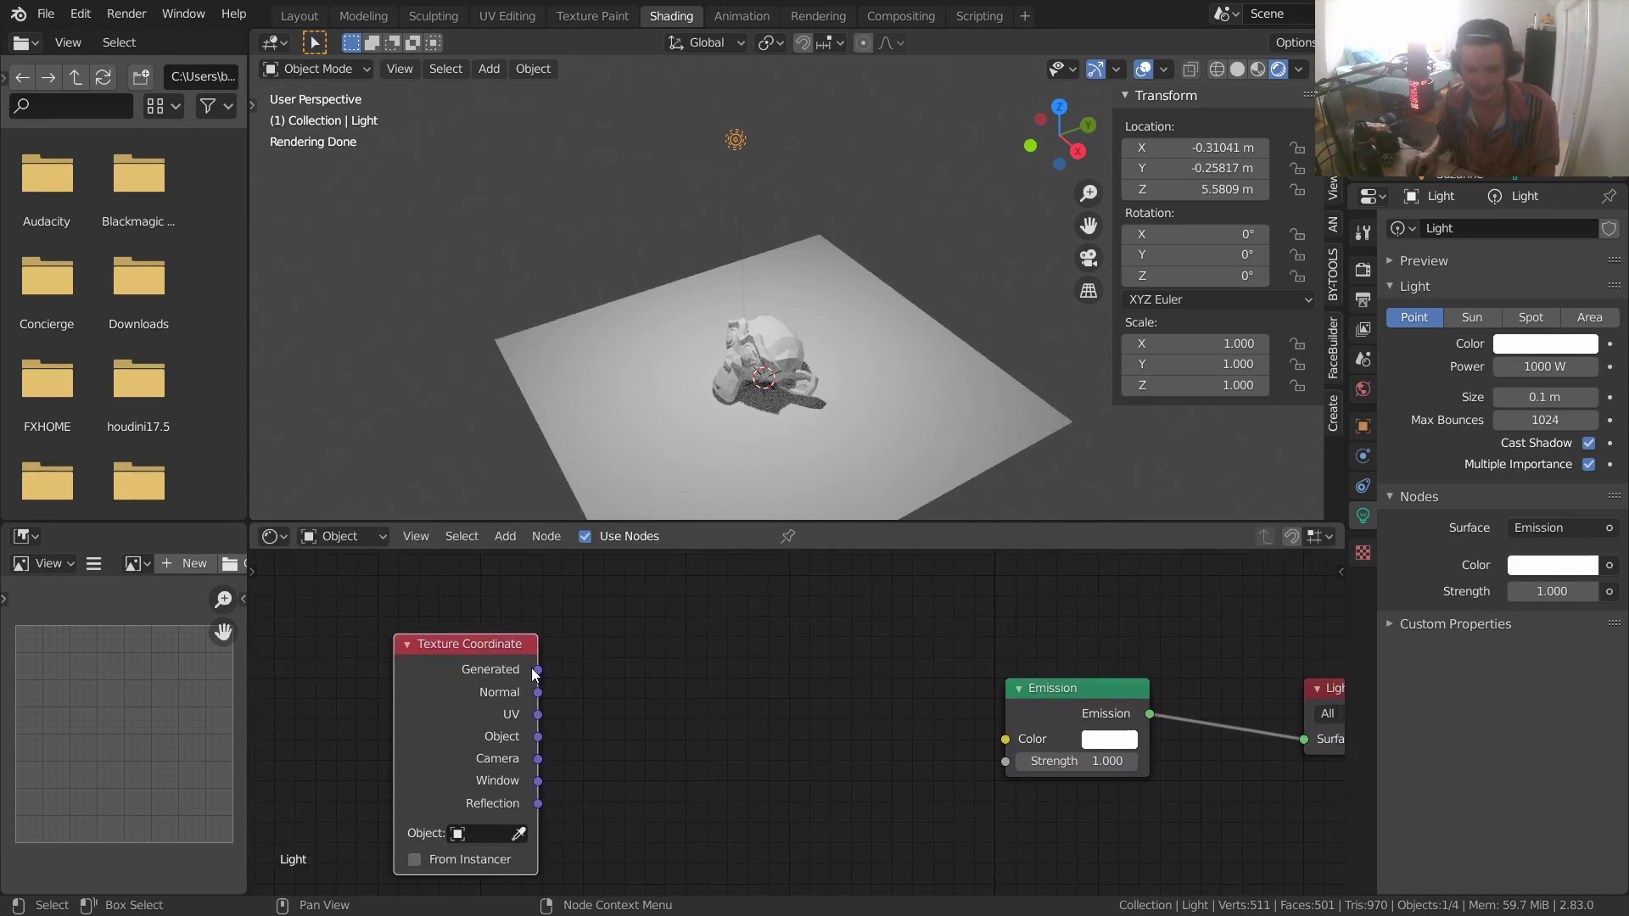
# - Test the Generated, Normal, Object and Reflection coordinates in turn as the Emission colour
pyautogui.moveTo(539, 671); pyautogui.dragTo(1006, 739)
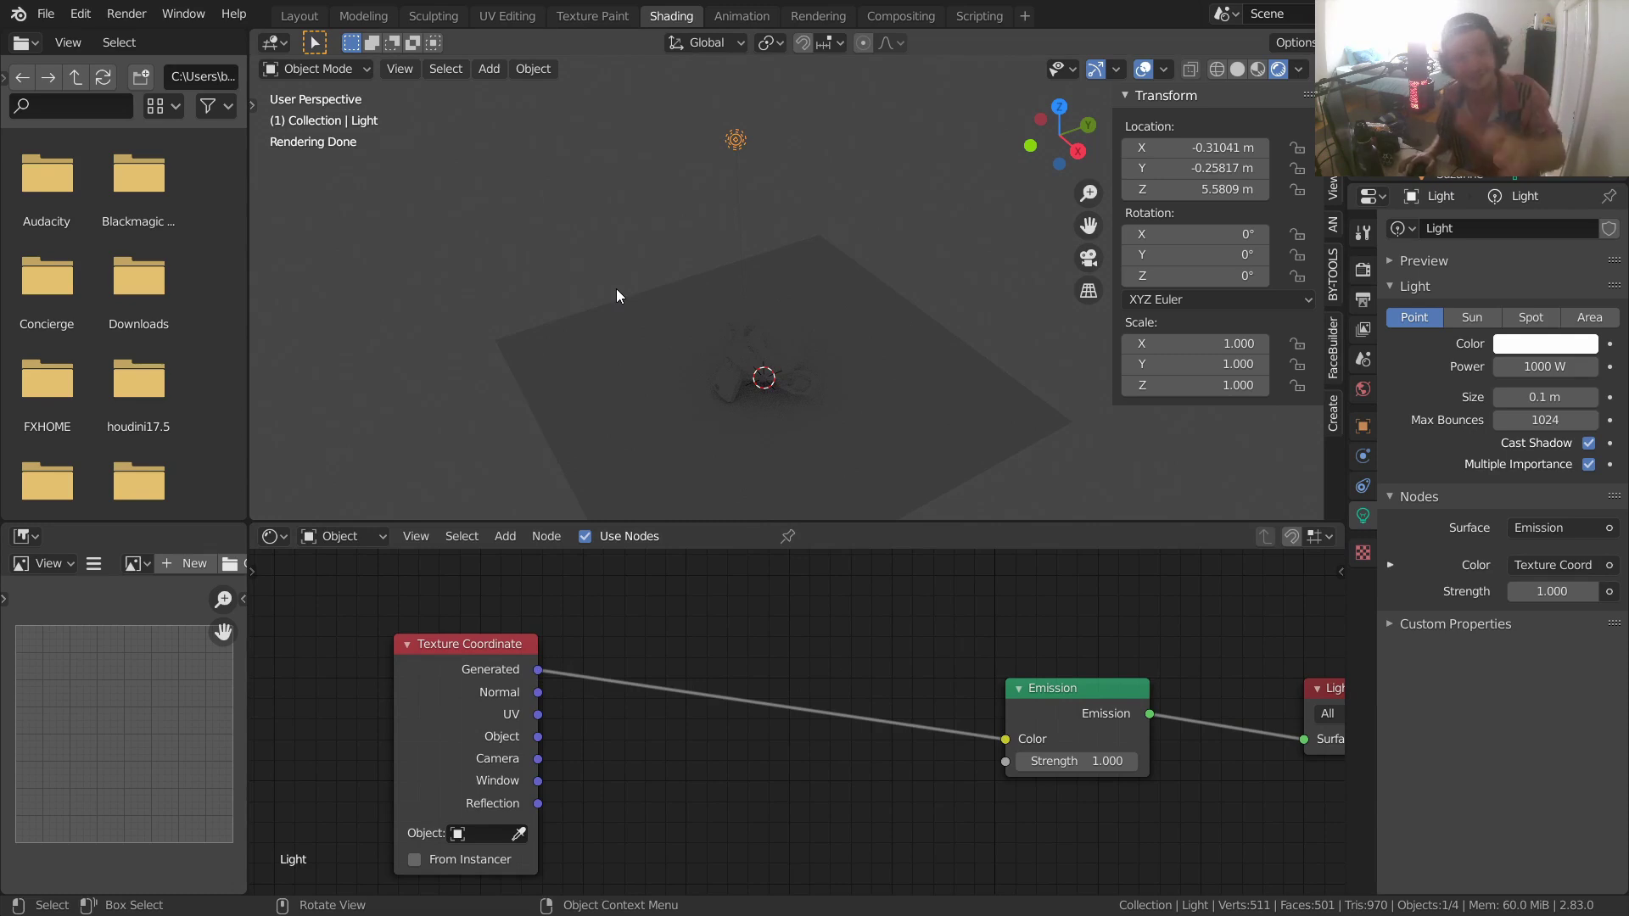
pyautogui.moveTo(538, 693); pyautogui.dragTo(1006, 740)
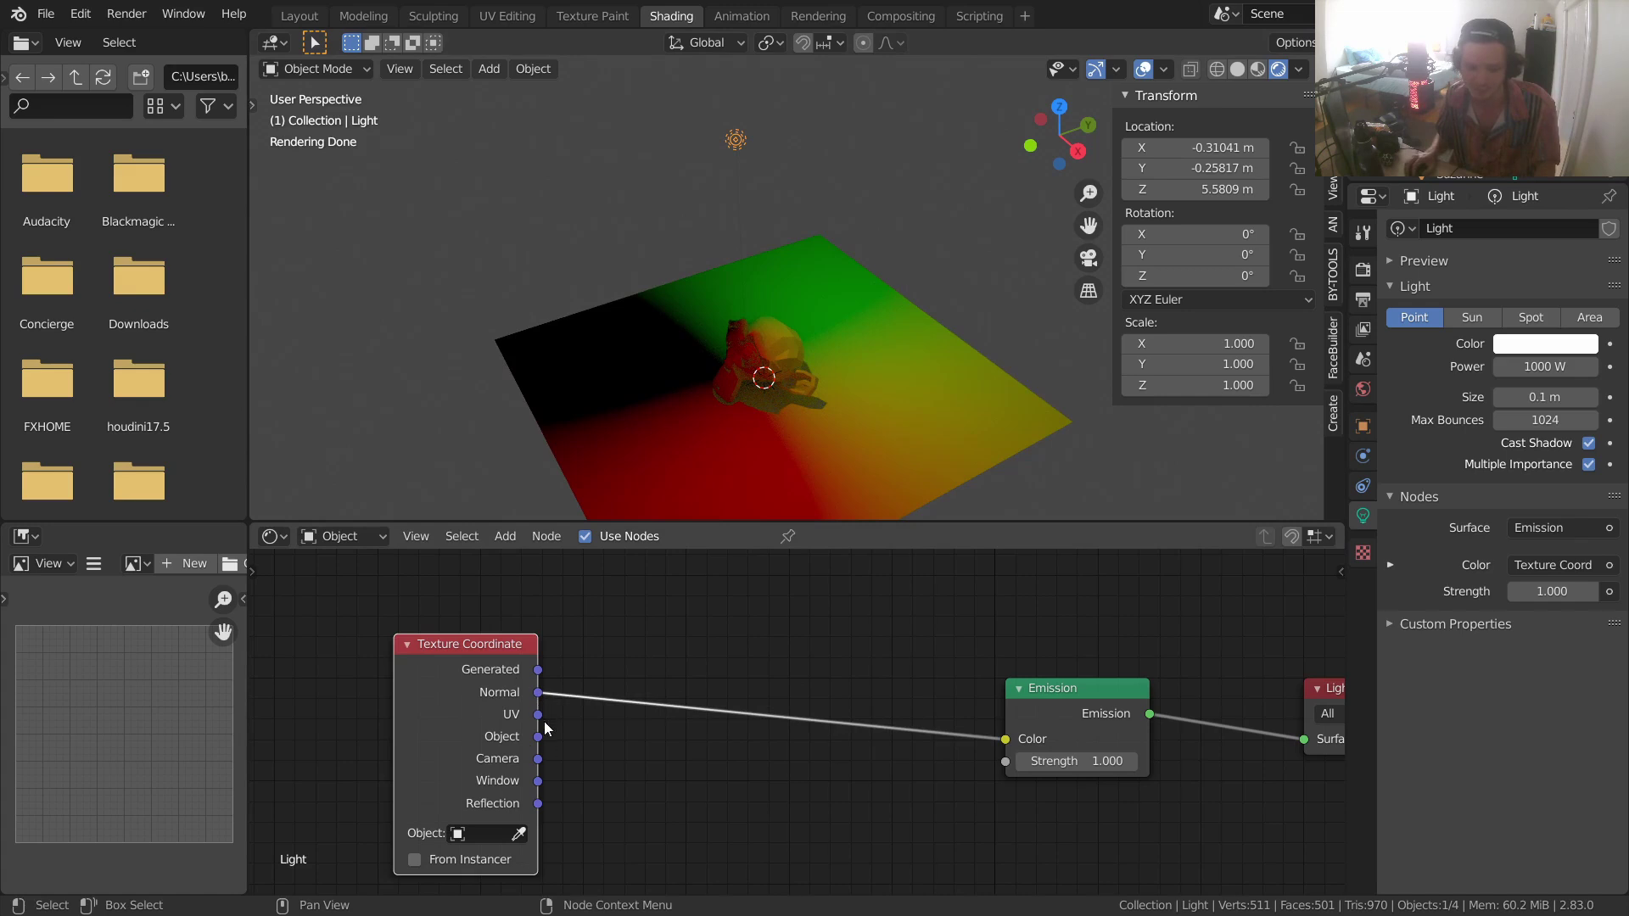
pyautogui.moveTo(539, 738); pyautogui.dragTo(1006, 740)
pyautogui.press('g')
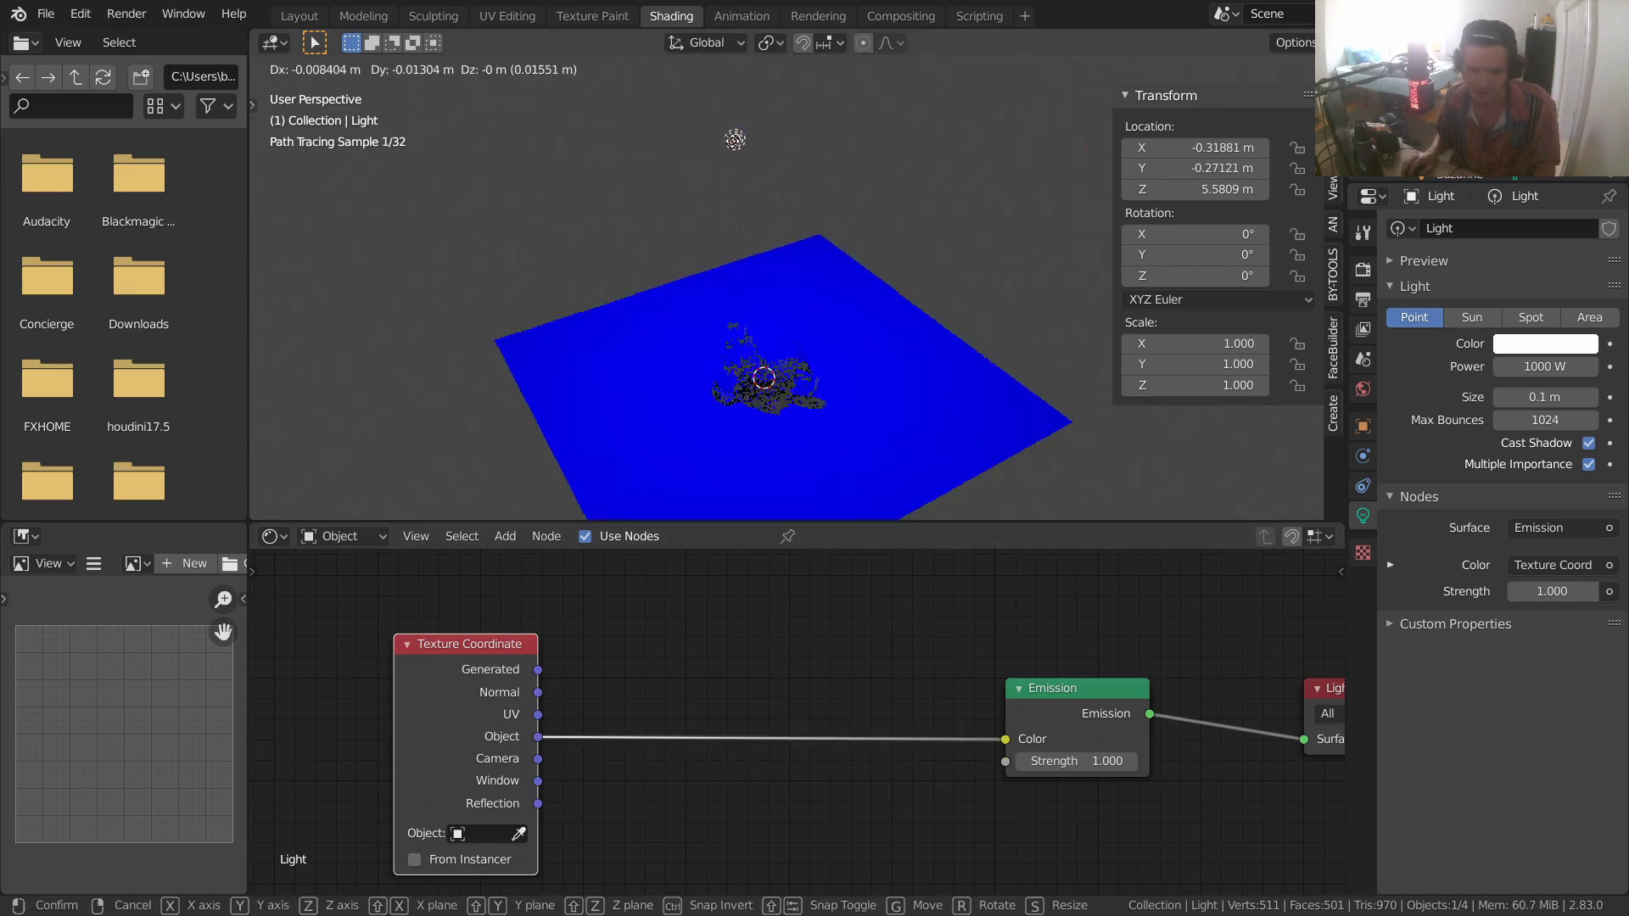
pyautogui.rightClick(721, 392)
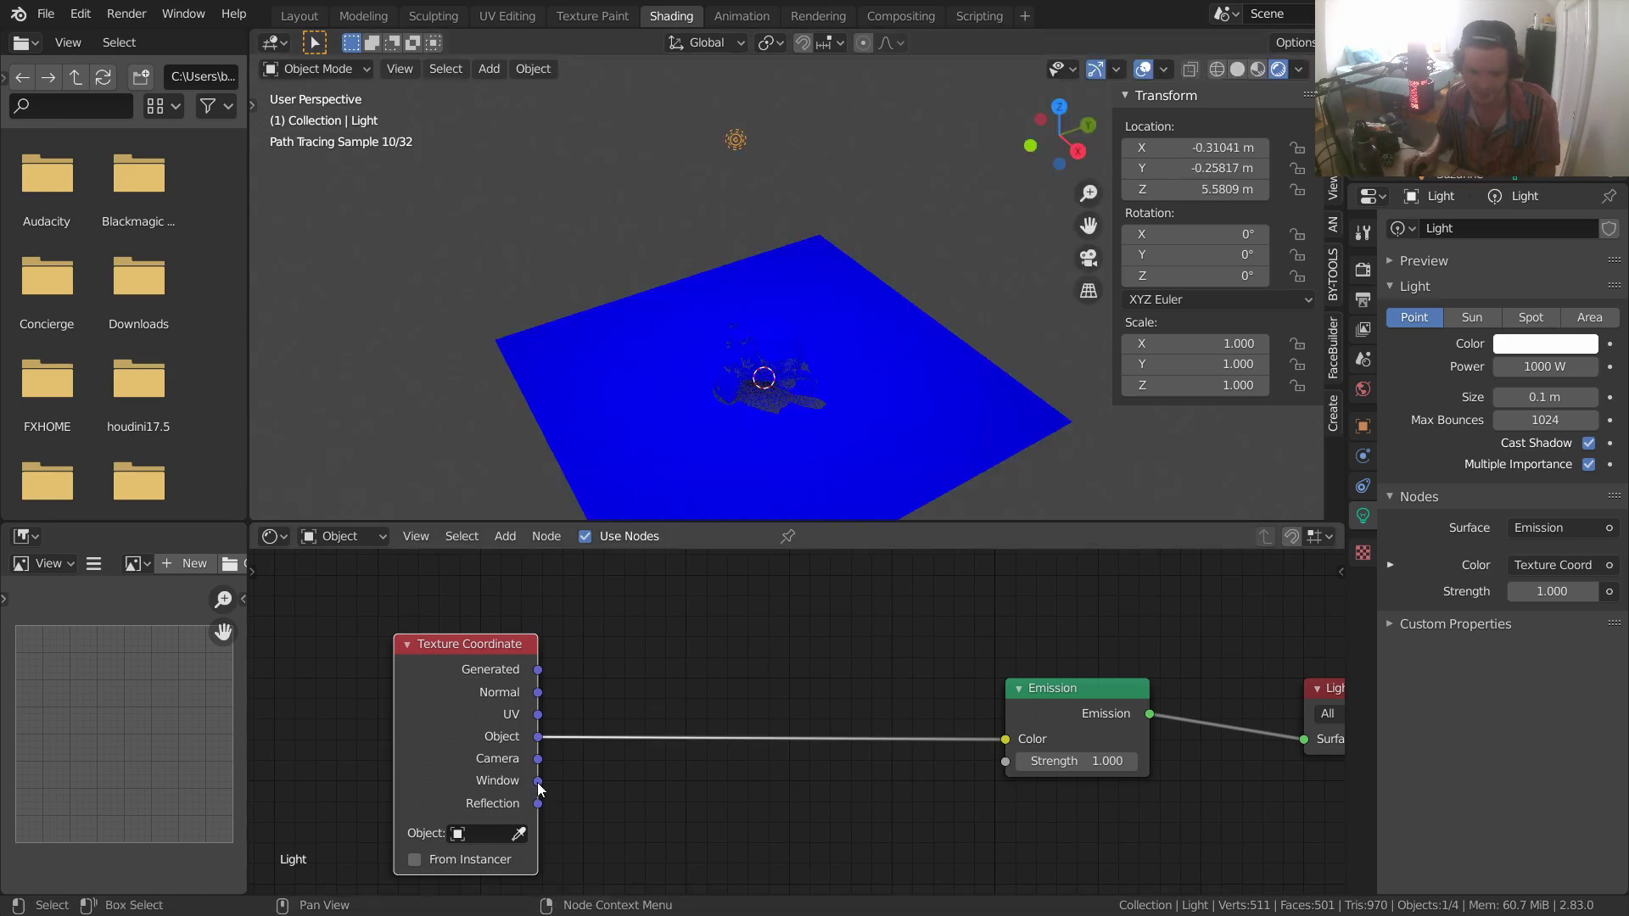
pyautogui.moveTo(538, 804); pyautogui.dragTo(1006, 740)
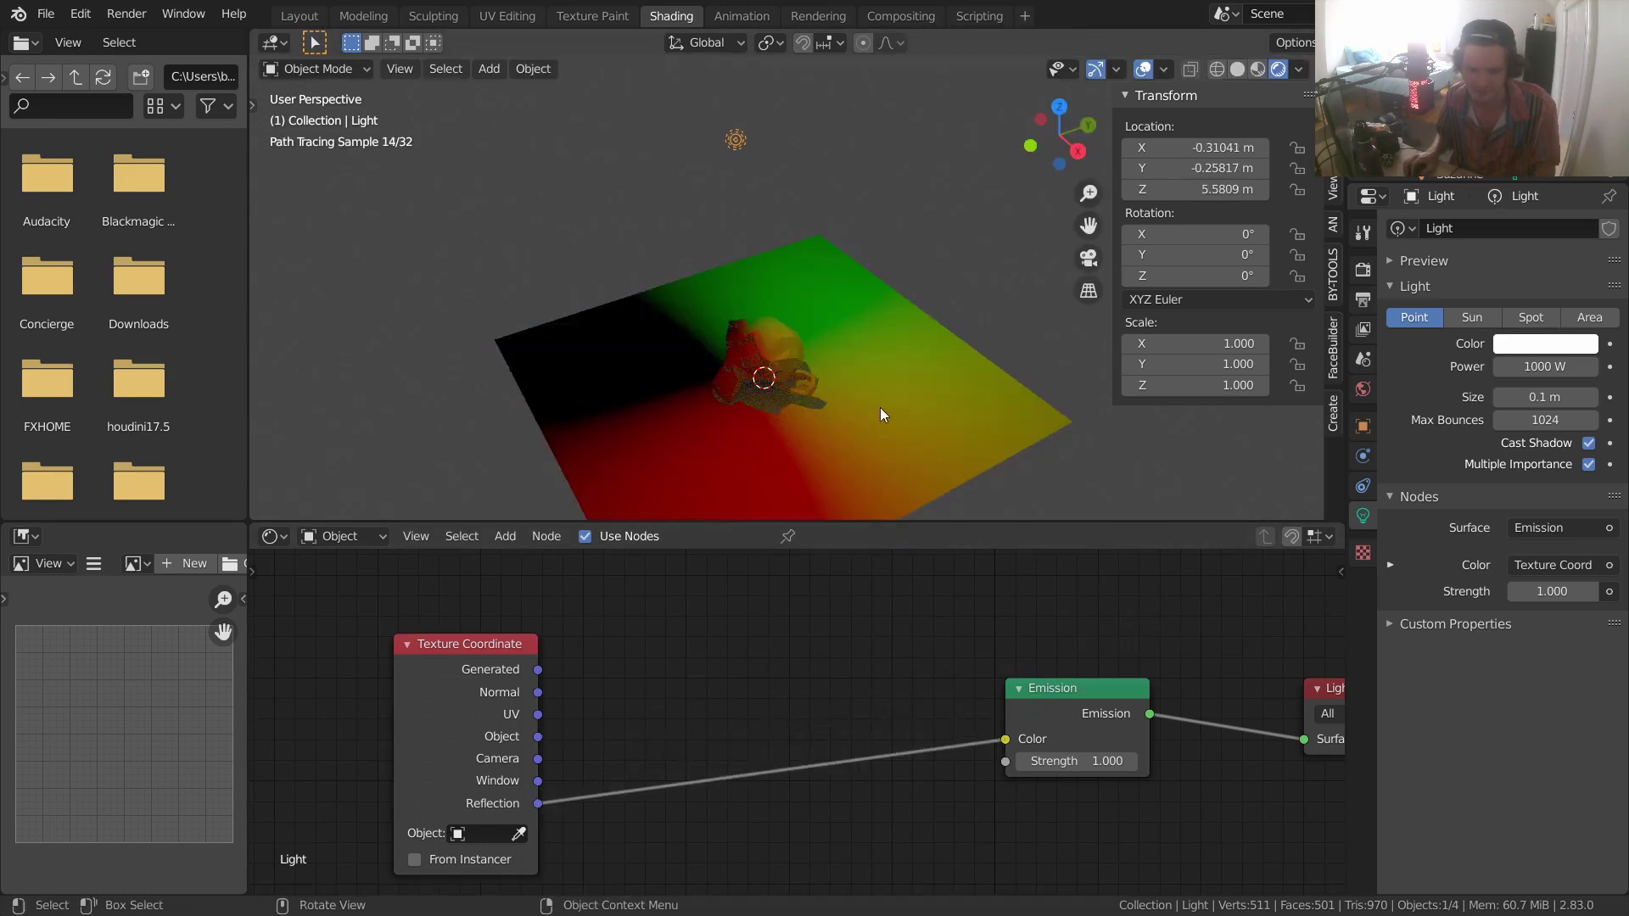
# - Connect the Normal coordinates to the Emission colour, test them by rotating the light about the global X axis, and cancel the rotation
pyautogui.moveTo(538, 692); pyautogui.dragTo(1006, 739)
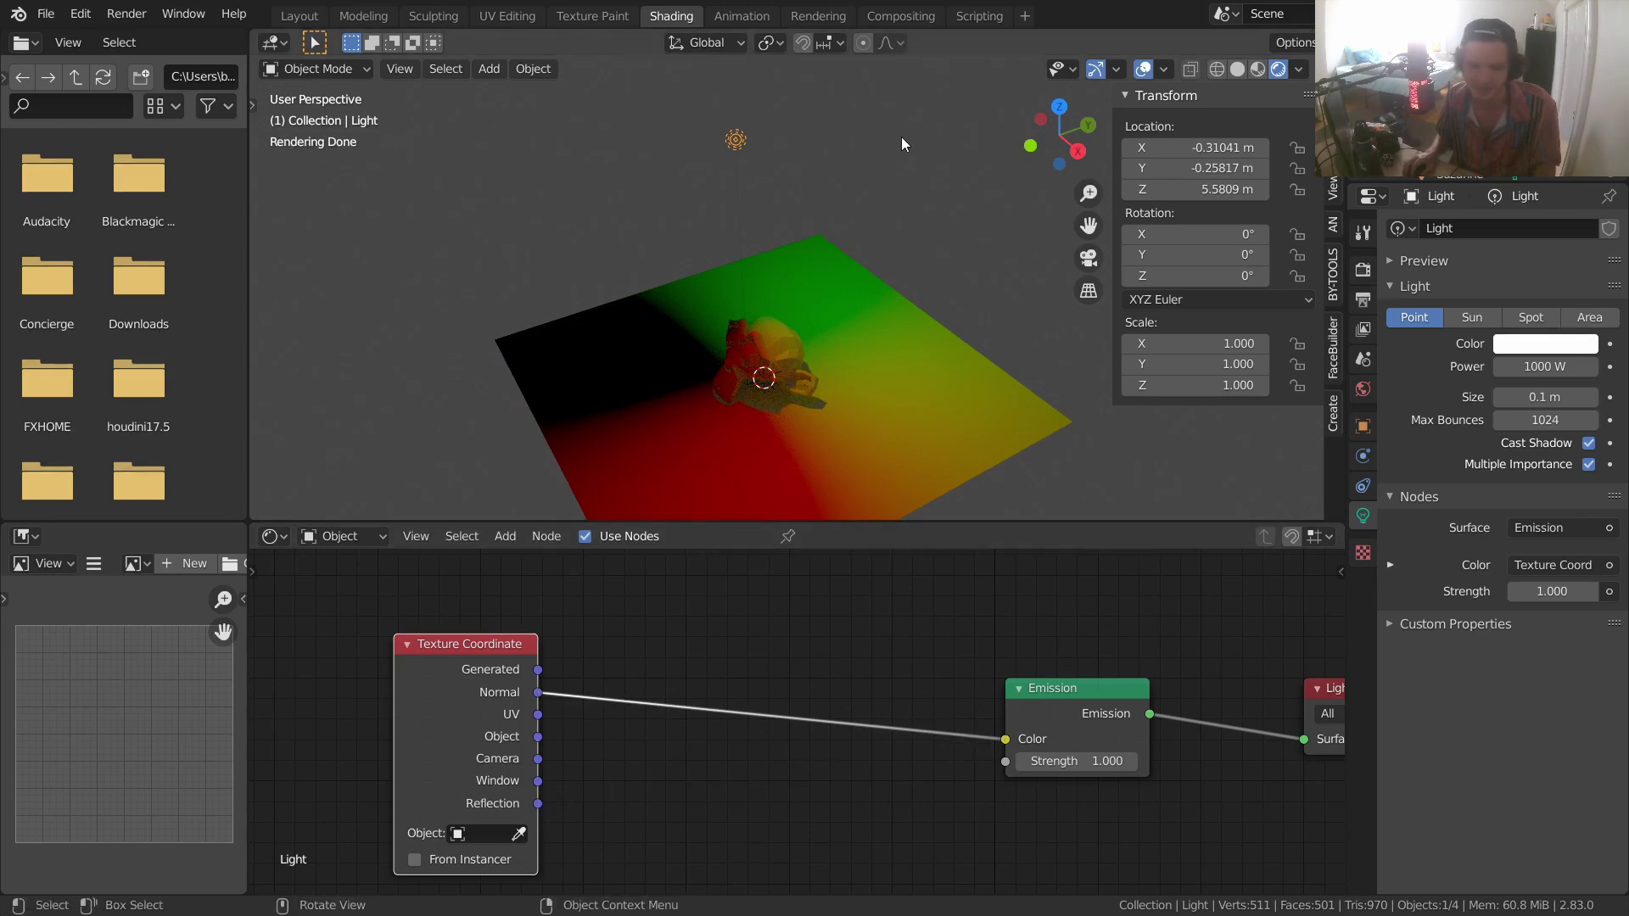
pyautogui.press('r')
pyautogui.press('x')
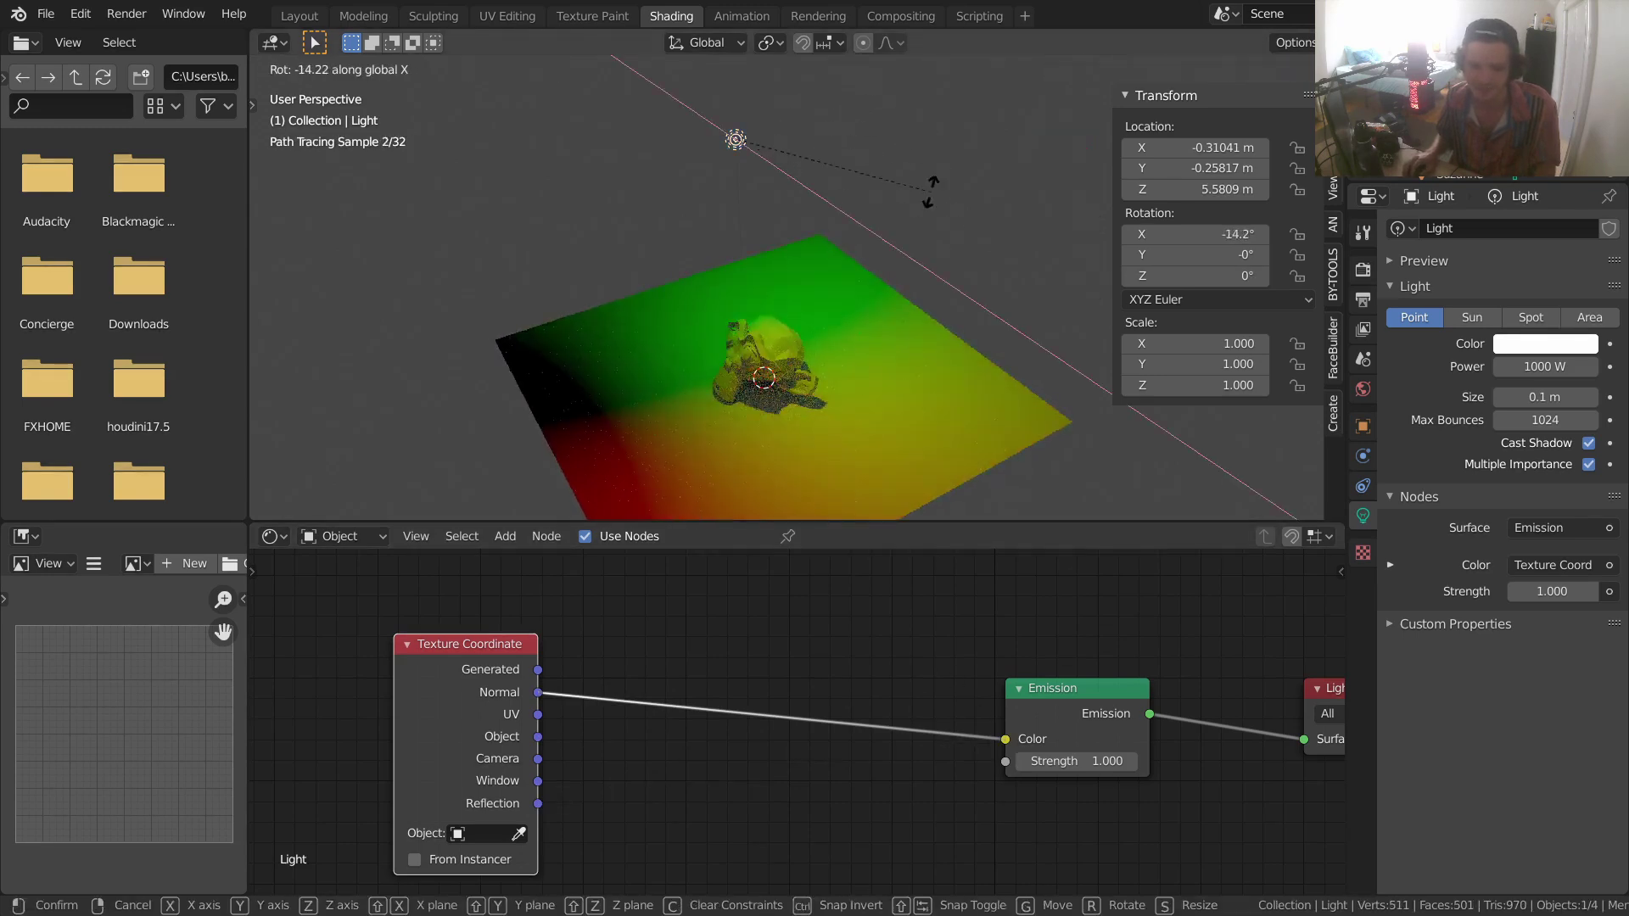
pyautogui.rightClick(934, 208)
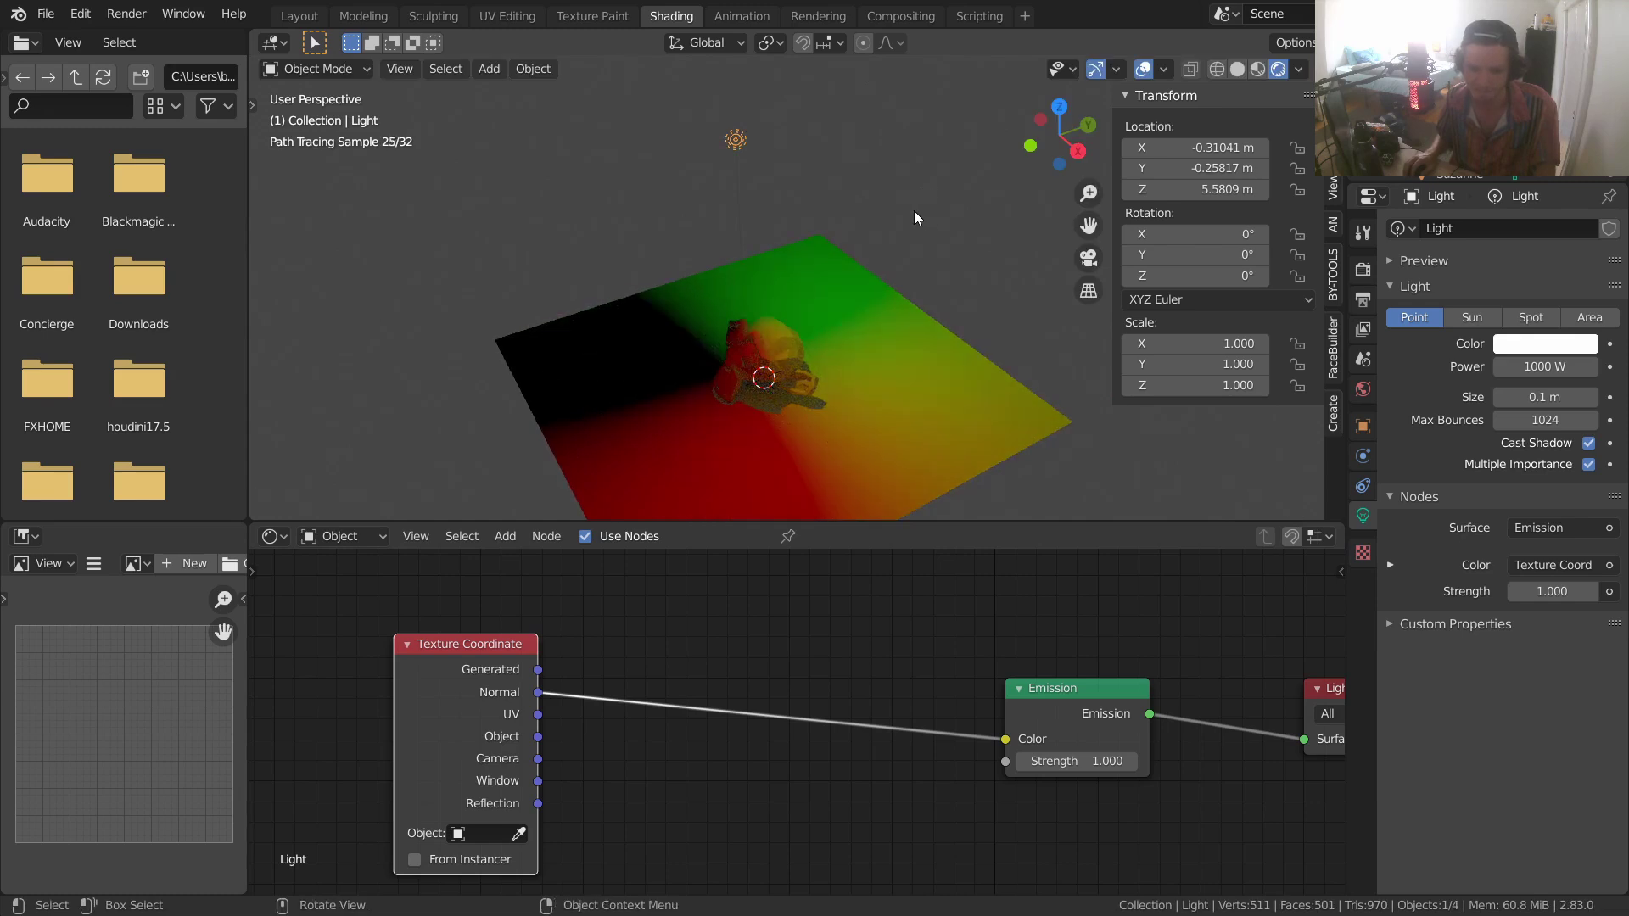
# - Set the light's X and Y location to 0 m to centre it above the plane
pyautogui.moveTo(1209, 148)
pyautogui.mouseDown()
pyautogui.moveTo(1209, 168)
pyautogui.moveTo(1210, 144)
pyautogui.mouseUp()
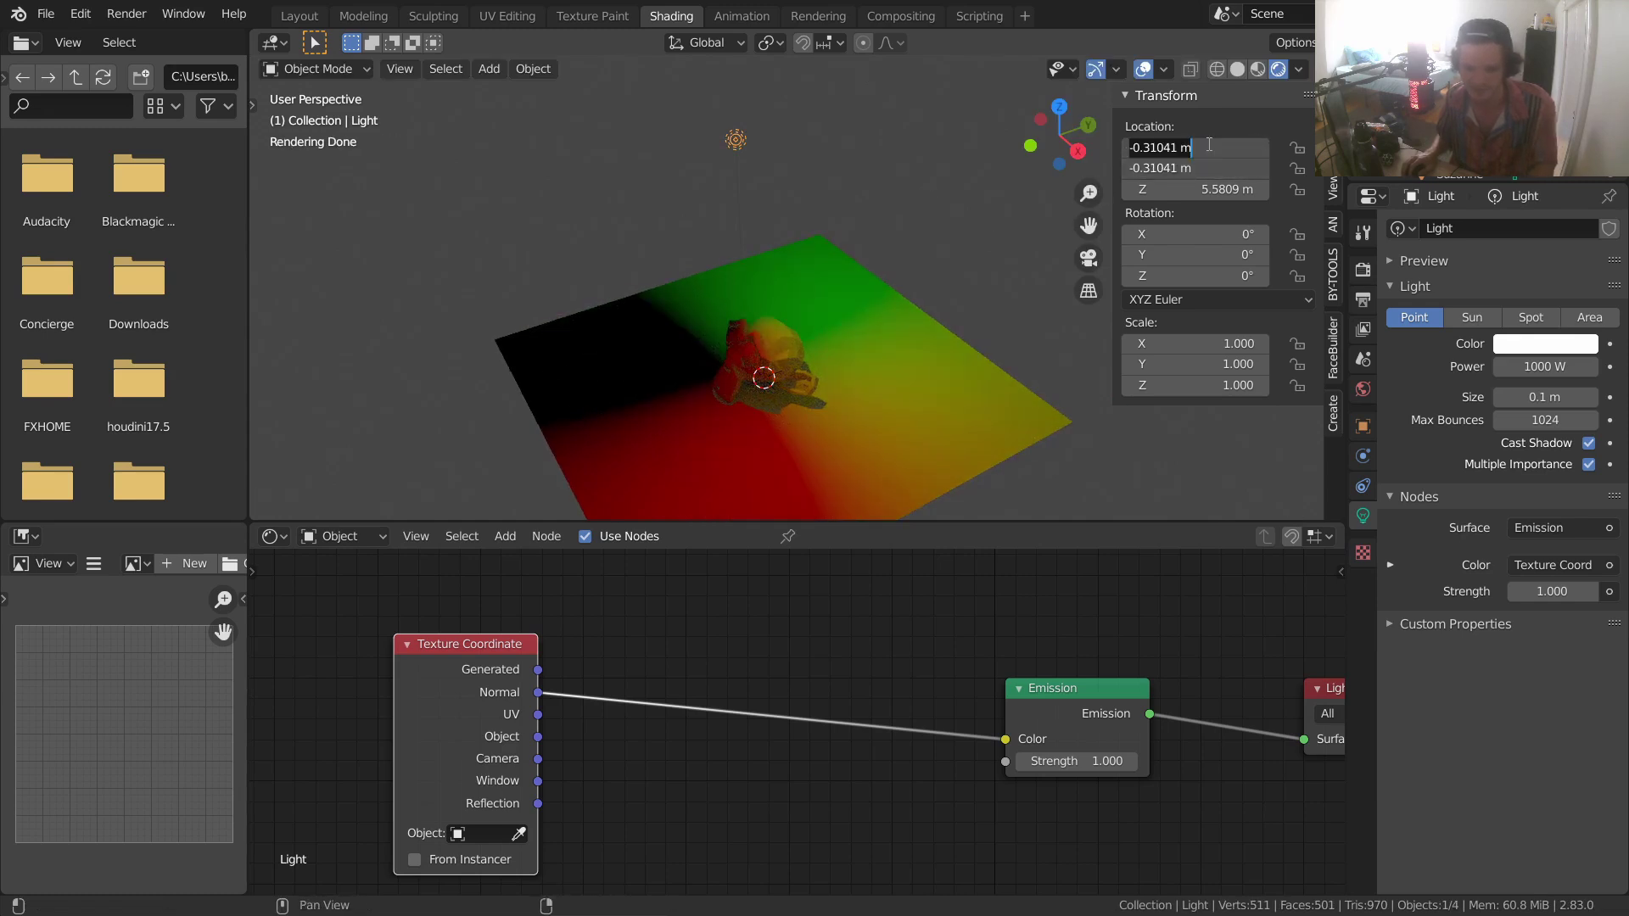
pyautogui.write('0')
pyautogui.press('Return')
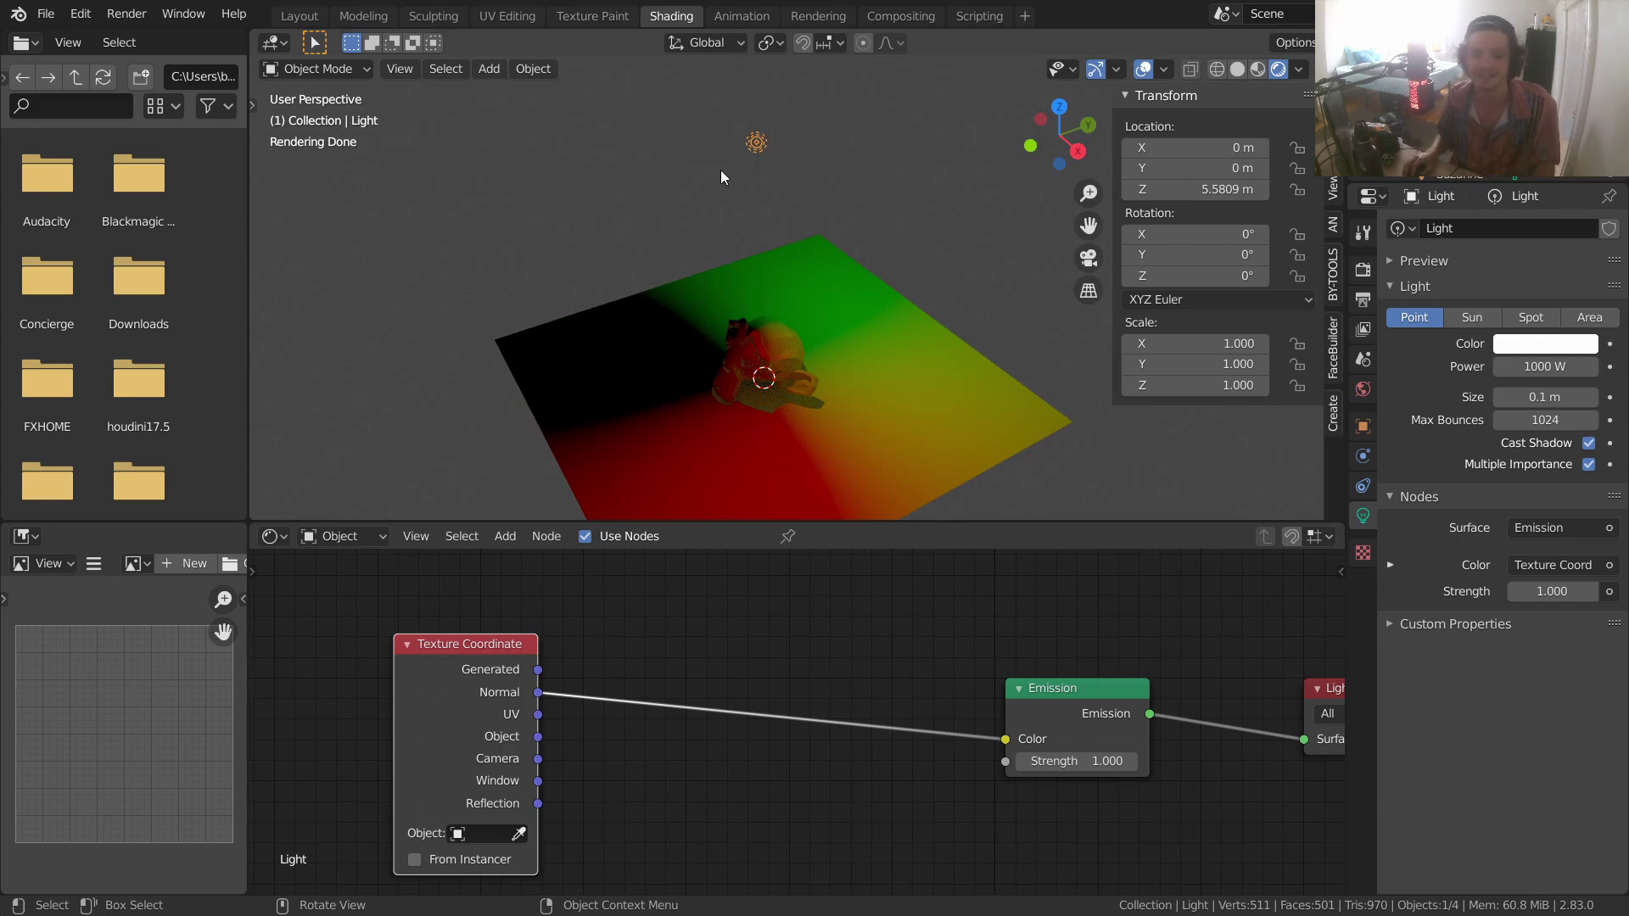
pyautogui.moveTo(771, 96)
pyautogui.mouseDown(button='middle')
pyautogui.moveTo(796, 241)
pyautogui.moveTo(755, 353)
pyautogui.moveTo(725, 247)
pyautogui.moveTo(650, 236)
pyautogui.moveTo(604, 149)
pyautogui.moveTo(675, 265)
pyautogui.moveTo(685, 256)
pyautogui.mouseUp(button='middle')
pyautogui.scroll(-8, 690, 256)
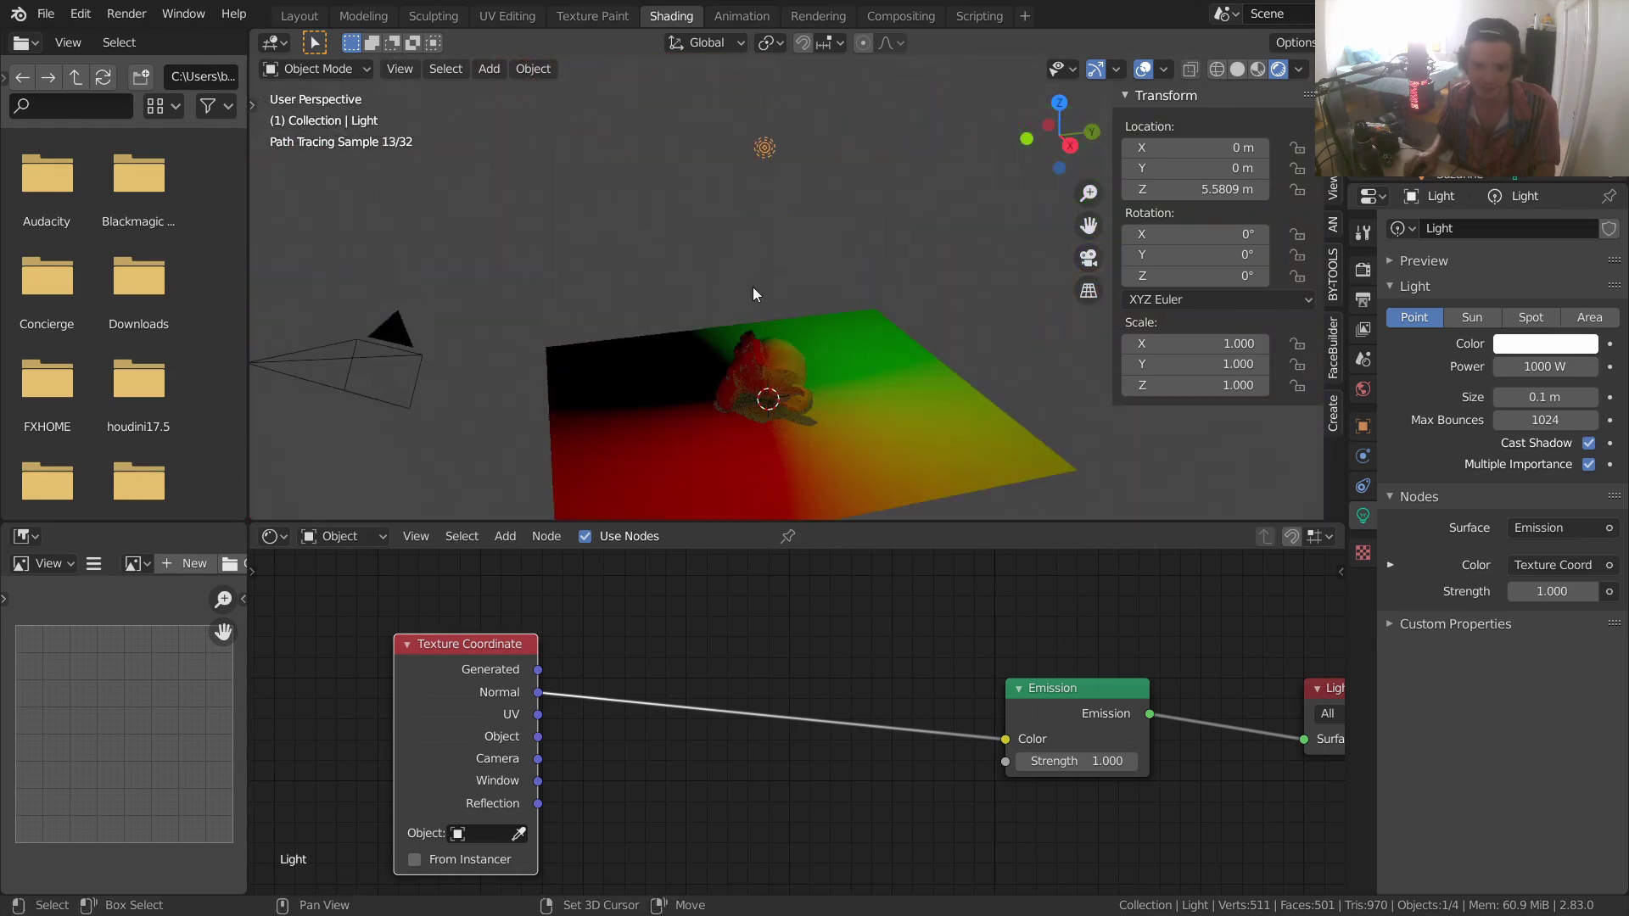
# - Insert a Separate XYZ node between the Normal coordinates and the Emission colour, with its X output driving the colour
pyautogui.hotkey('shift', 'a')
pyautogui.click(579, 616)
pyautogui.write('se')
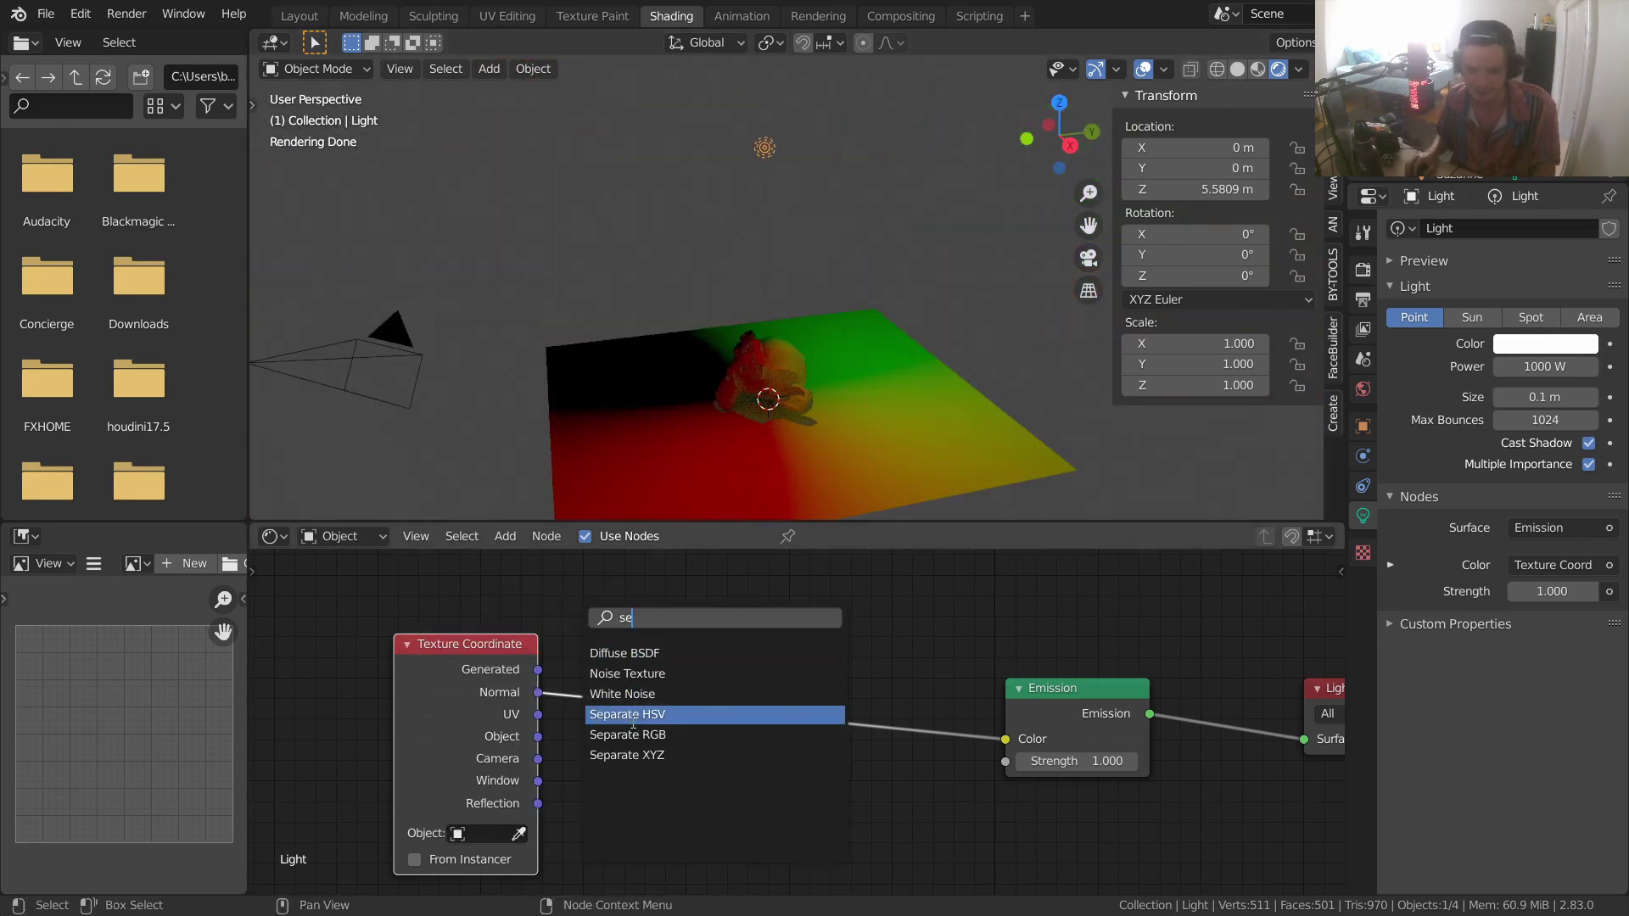
pyautogui.click(647, 752)
pyautogui.click(727, 661)
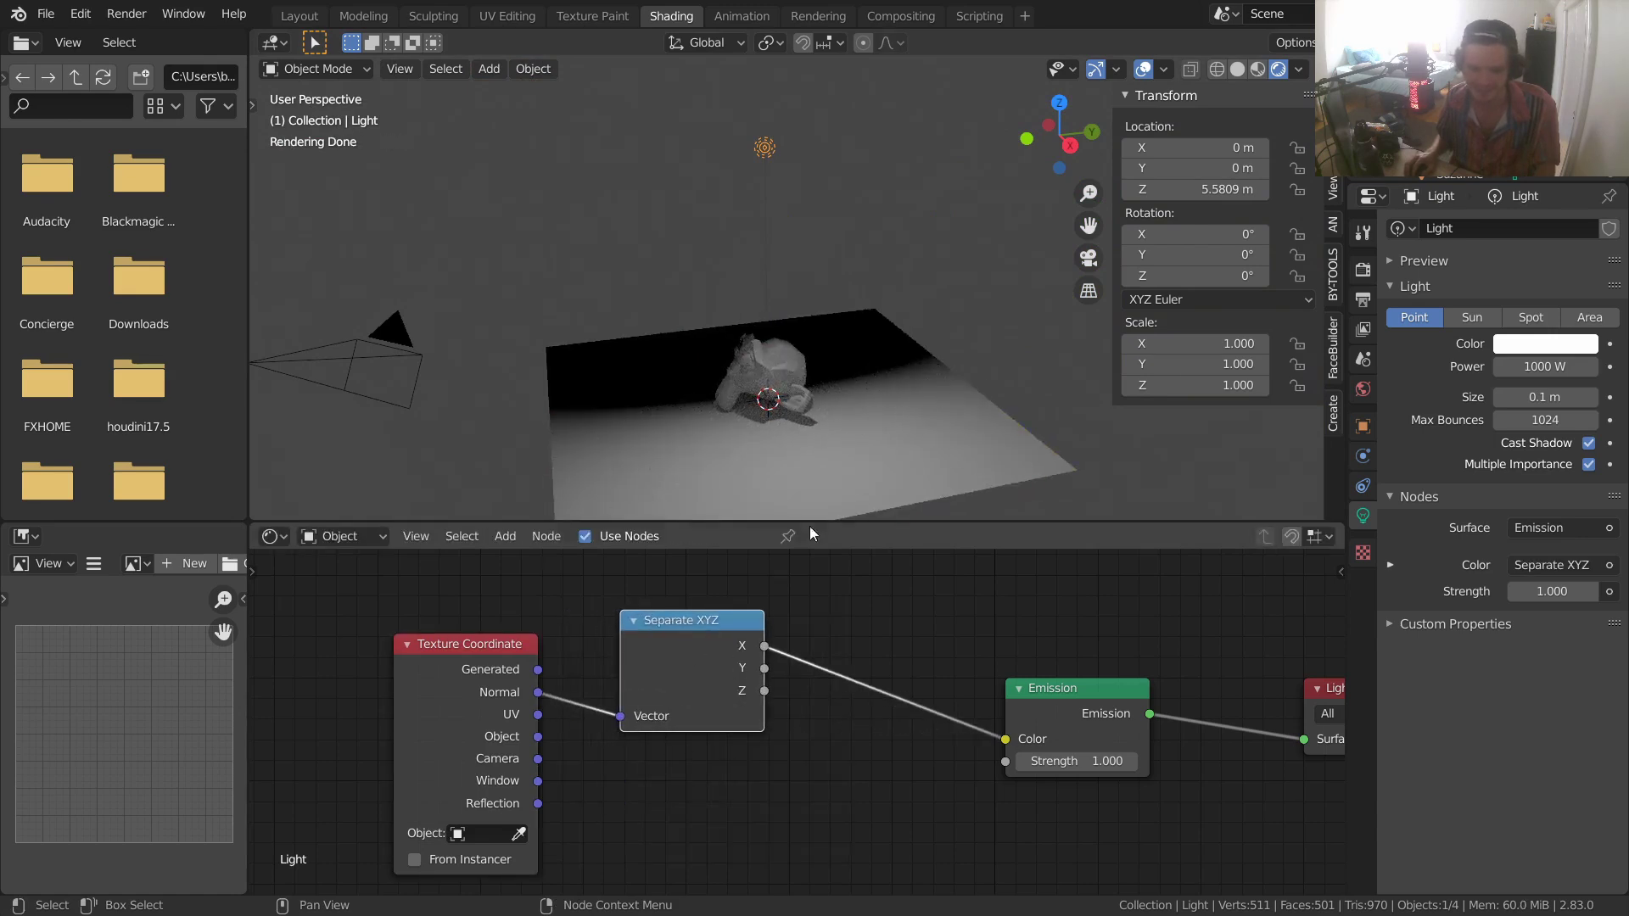
pyautogui.click(1060, 104)
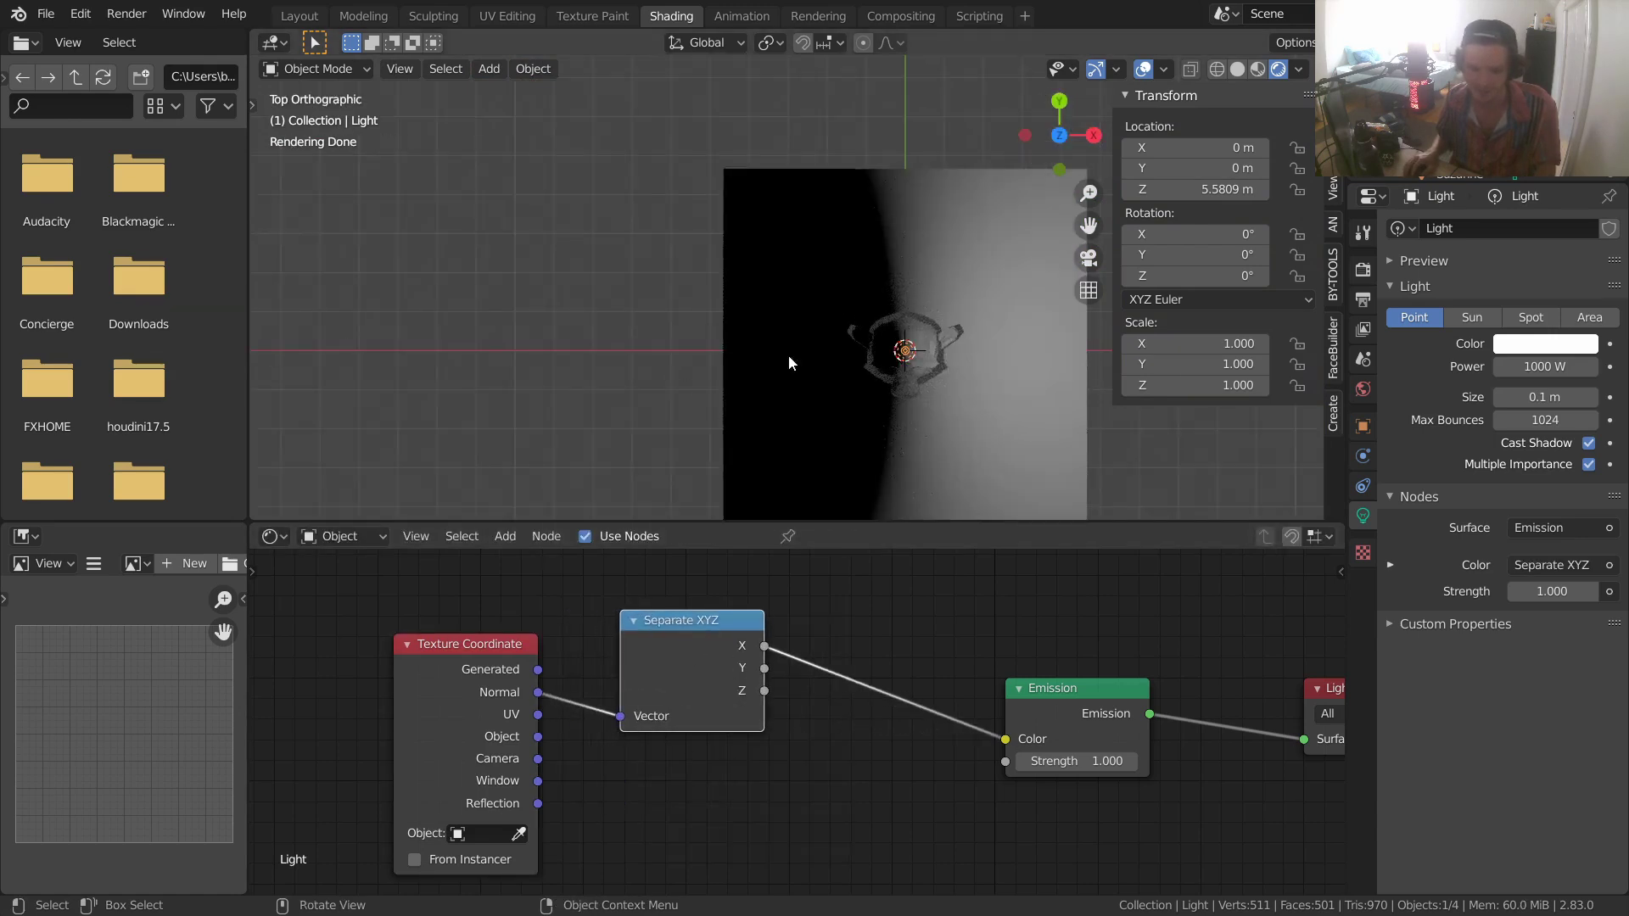
pyautogui.keyDown('shift'); pyautogui.moveTo(916, 405); pyautogui.dragTo(719, 344, button='middle'); pyautogui.keyUp('shift')
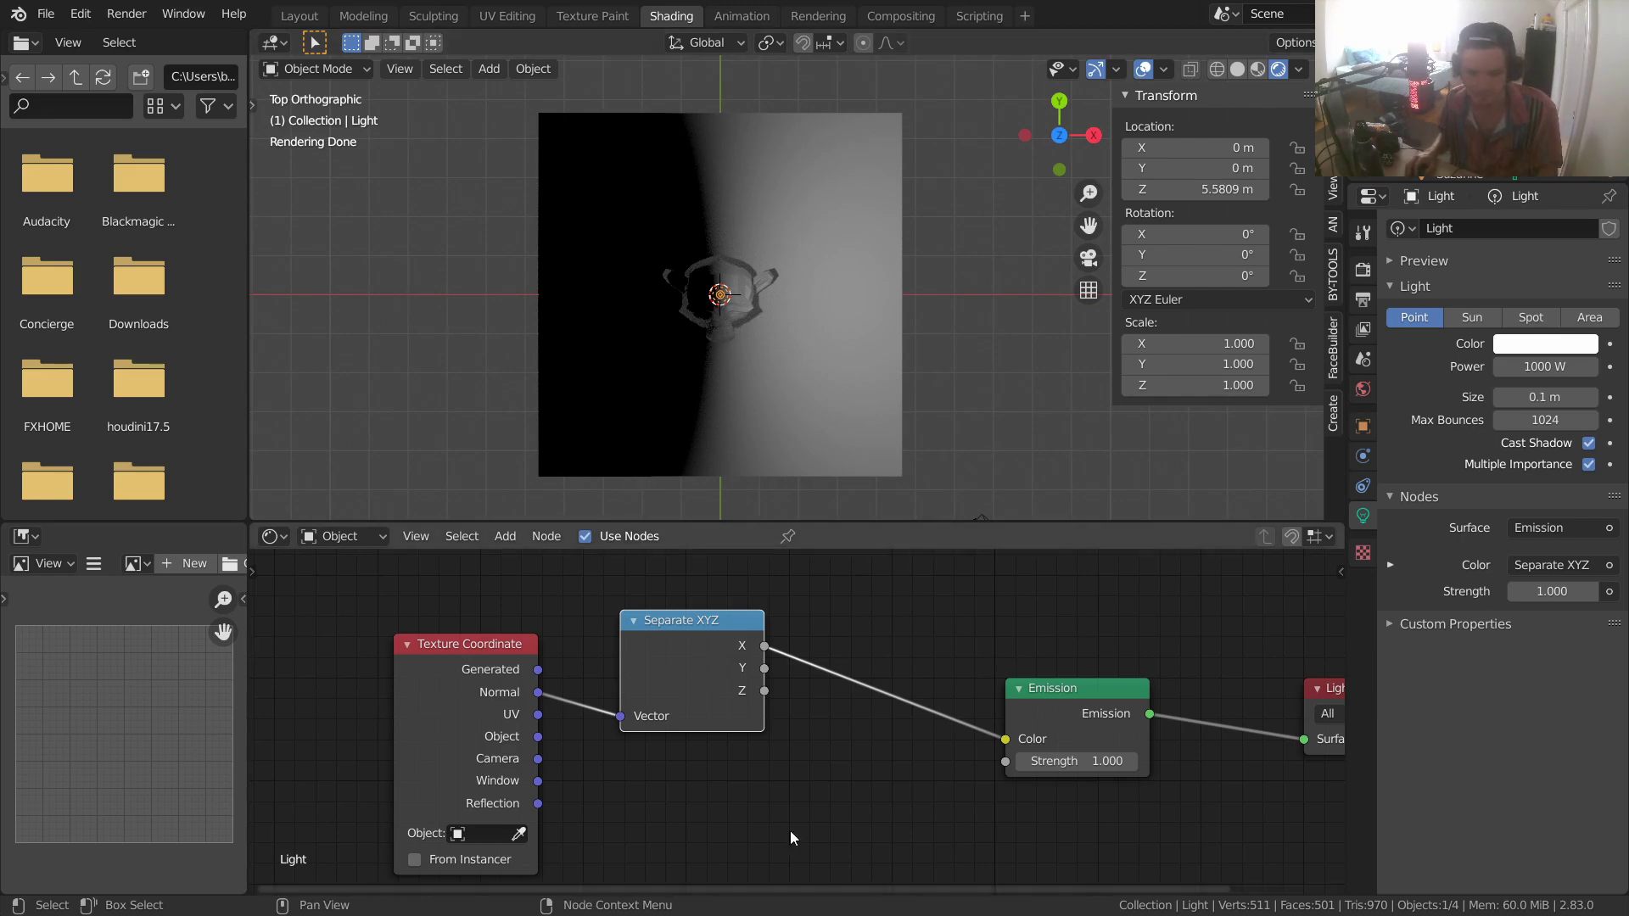
# - Insert a Math node set to Compare between the Separate XYZ's X output and the Emission colour, making room for it among the nodes
pyautogui.moveTo(781, 794); pyautogui.dragTo(465, 644)
pyautogui.press('g')
pyautogui.click(557, 690)
pyautogui.moveTo(558, 691); pyautogui.dragTo(613, 693, button='middle')
pyautogui.hotkey('shift', 'a')
pyautogui.click(640, 611)
pyautogui.write('add')
pyautogui.press('Return')
pyautogui.click(658, 682)
pyautogui.click(670, 717)
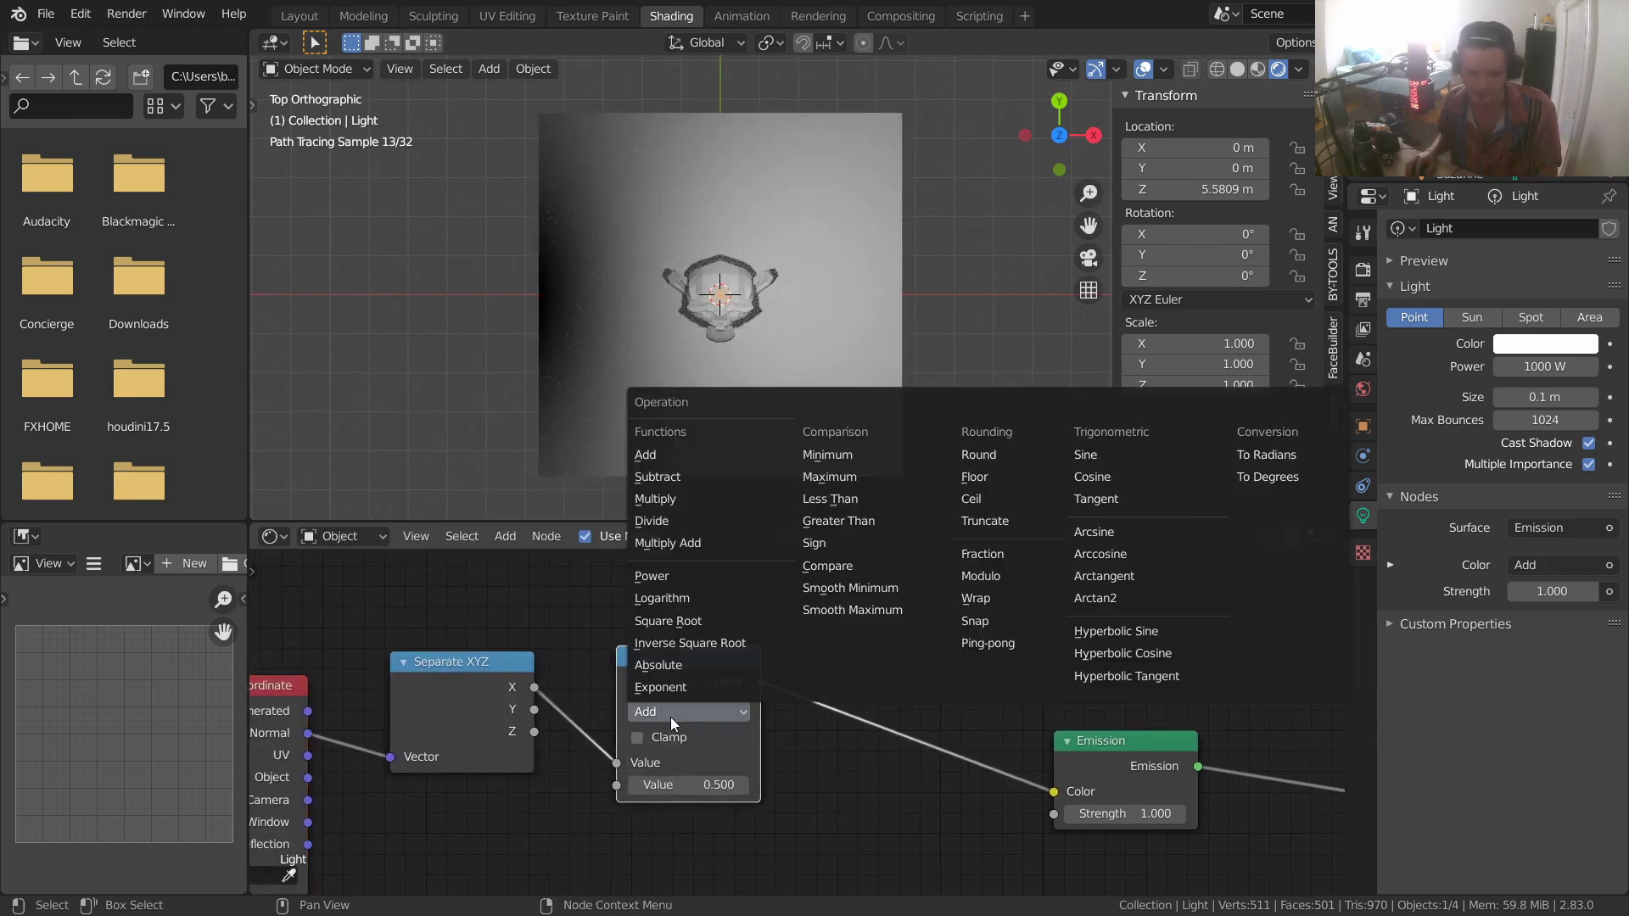
pyautogui.click(838, 565)
pyautogui.moveTo(616, 686); pyautogui.dragTo(694, 690, button='middle')
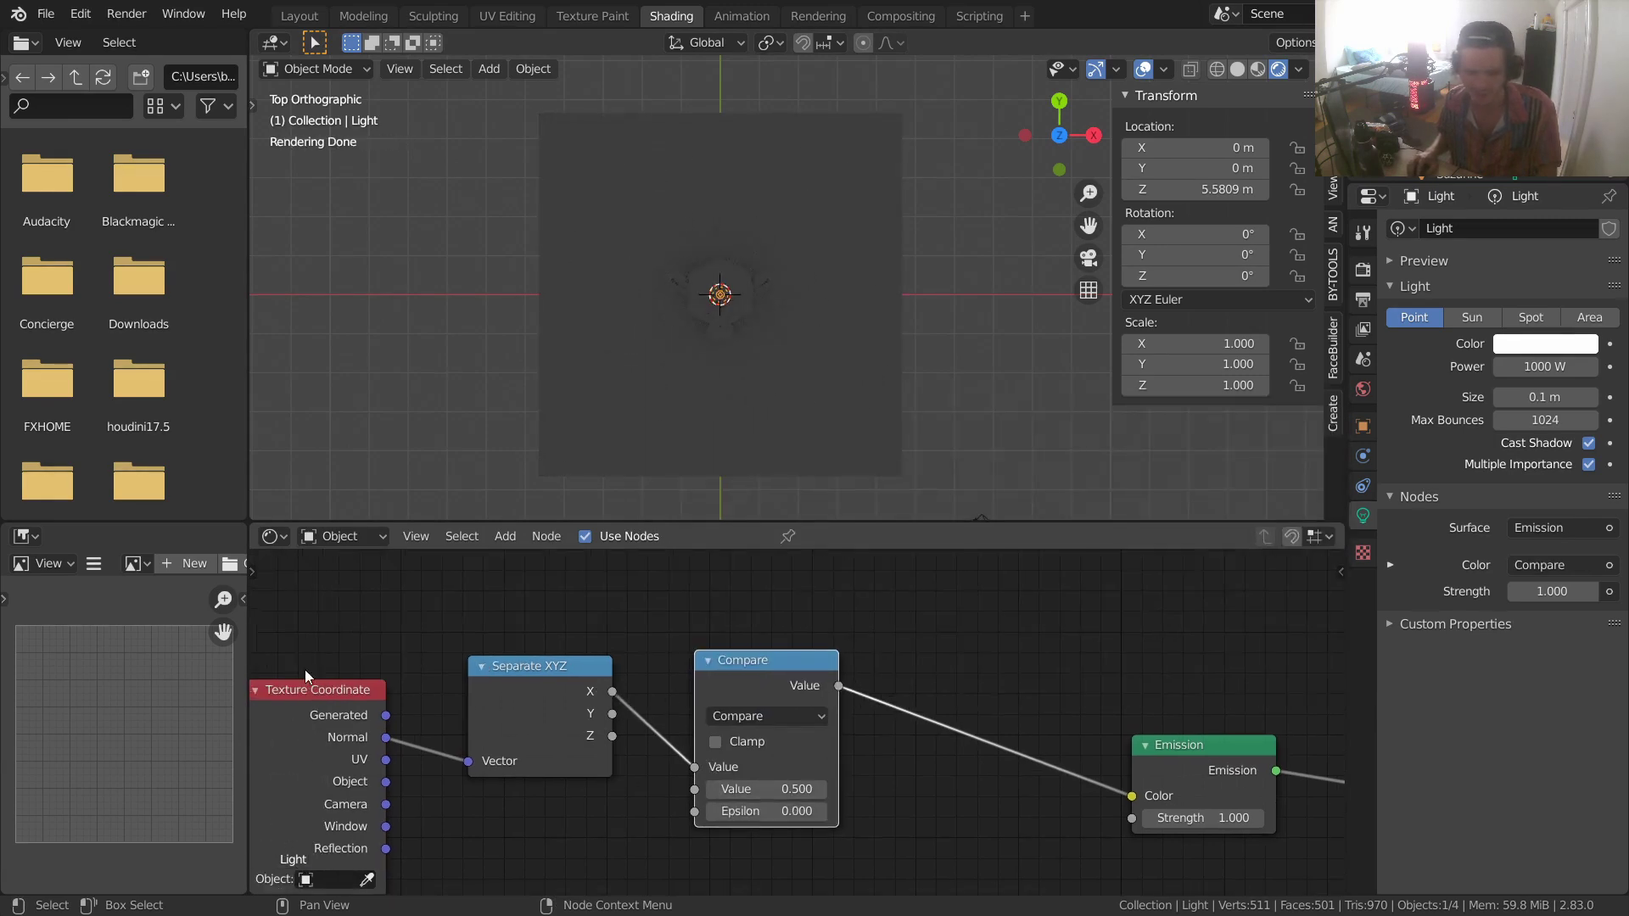
# - Set the Compare node's value to 0 and its epsilon to 0.1, and narrow the epsilon to 0.02
pyautogui.scroll(1, 634, 707)
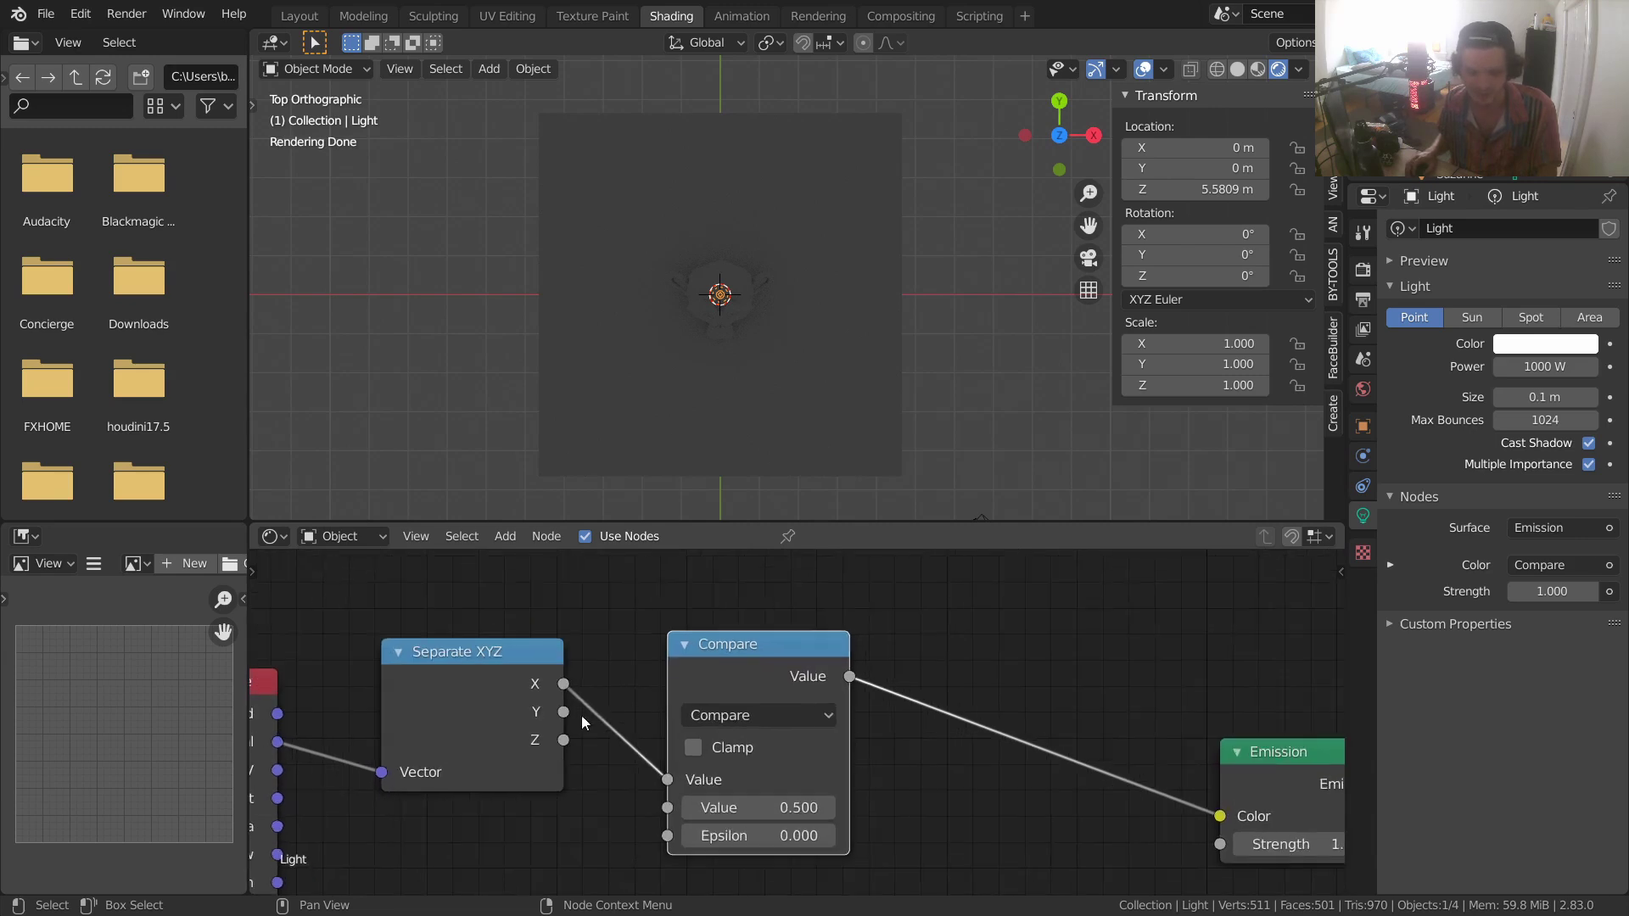
pyautogui.click(731, 807)
pyautogui.write('0')
pyautogui.press('Return')
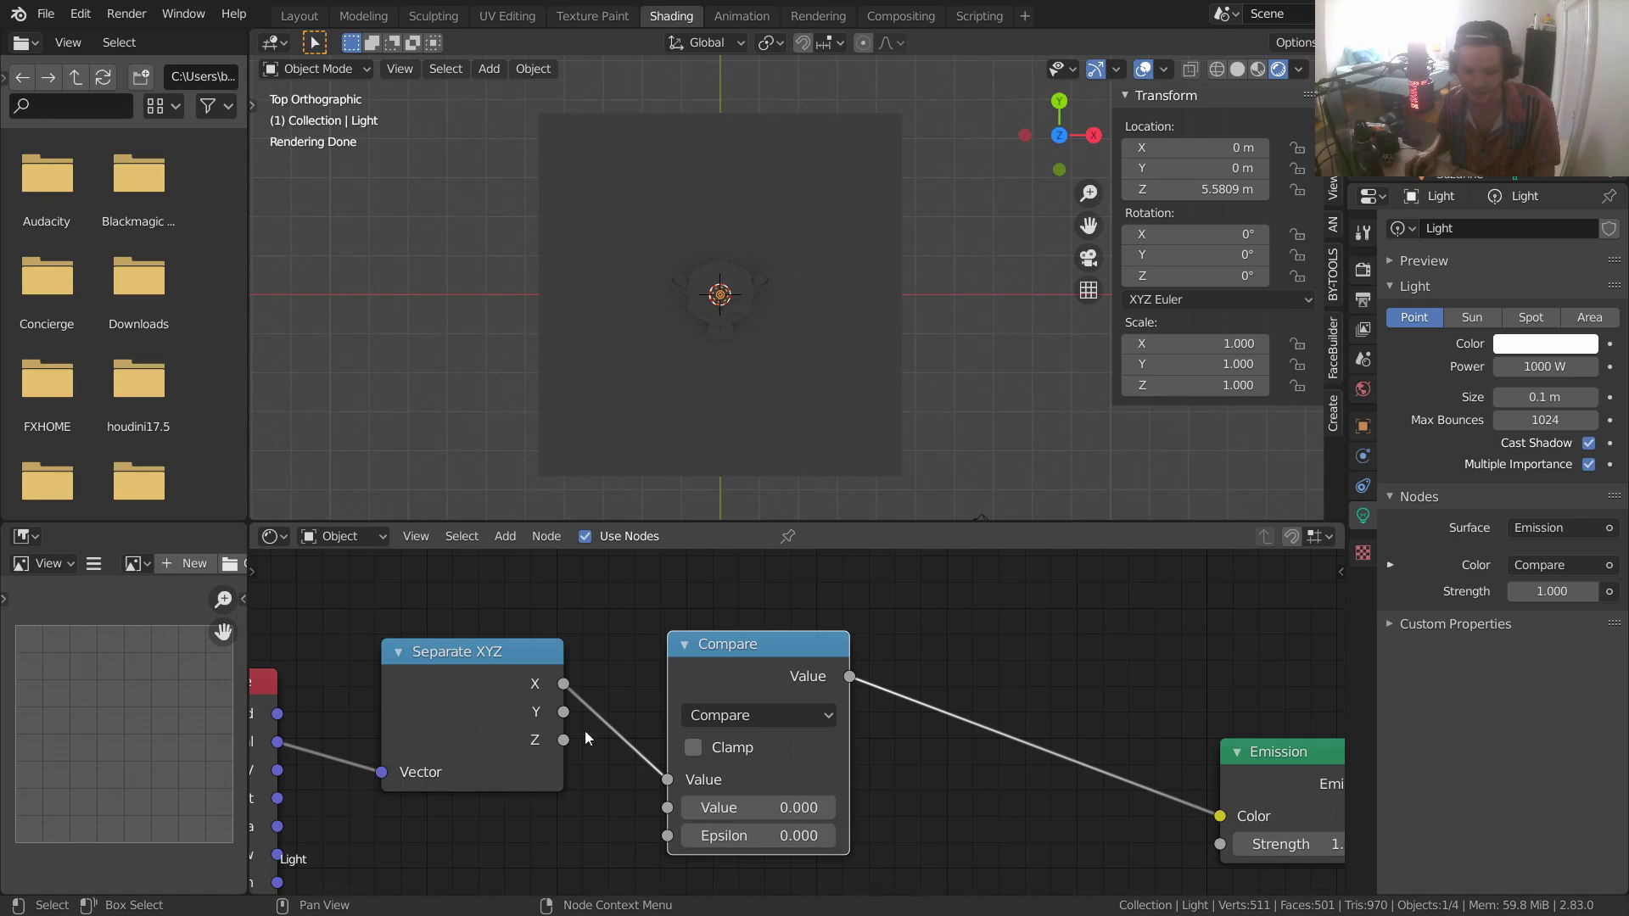
pyautogui.click(764, 836)
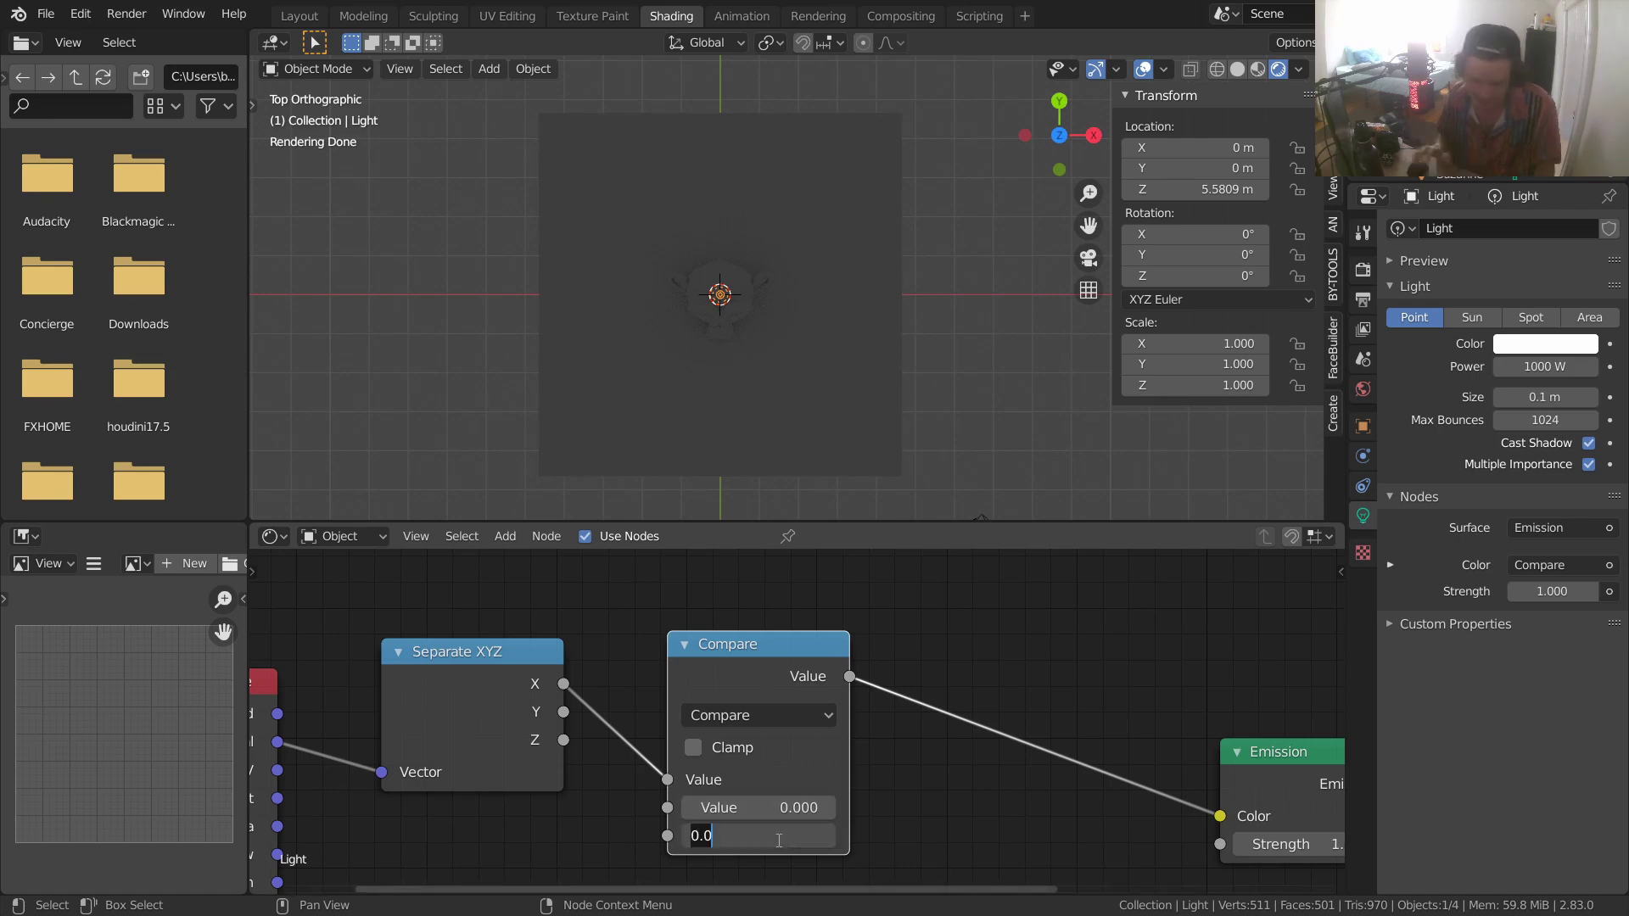
pyautogui.write('.1')
pyautogui.press('Return')
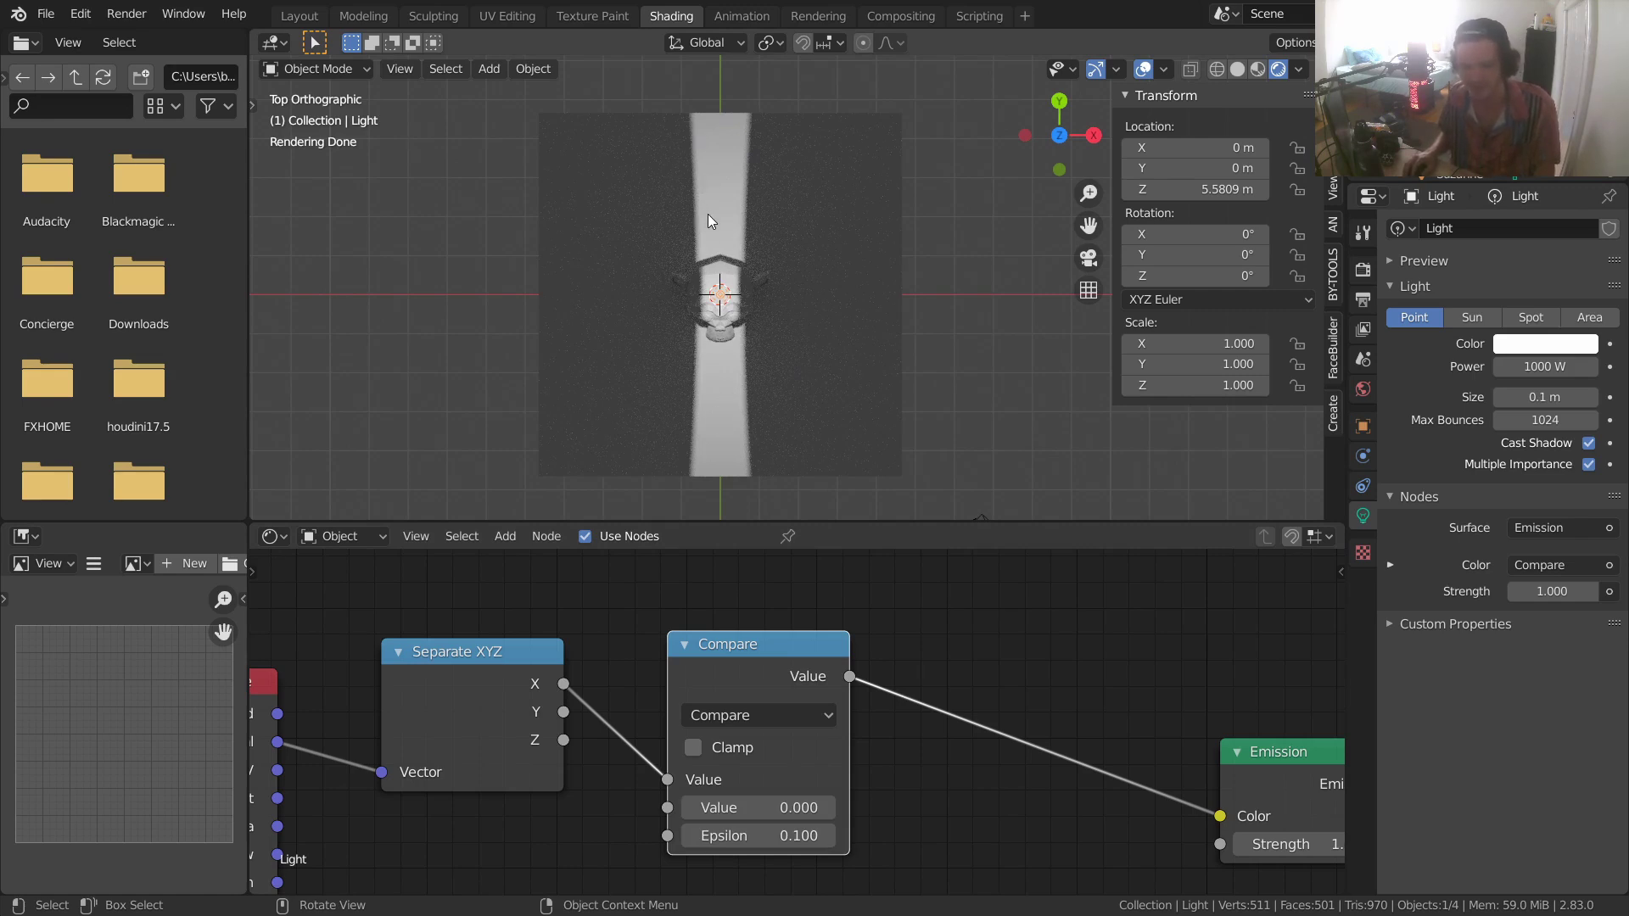
pyautogui.moveTo(764, 836)
pyautogui.mouseDown()
pyautogui.moveTo(707, 835)
pyautogui.moveTo(805, 836)
pyautogui.moveTo(764, 836)
pyautogui.mouseUp()
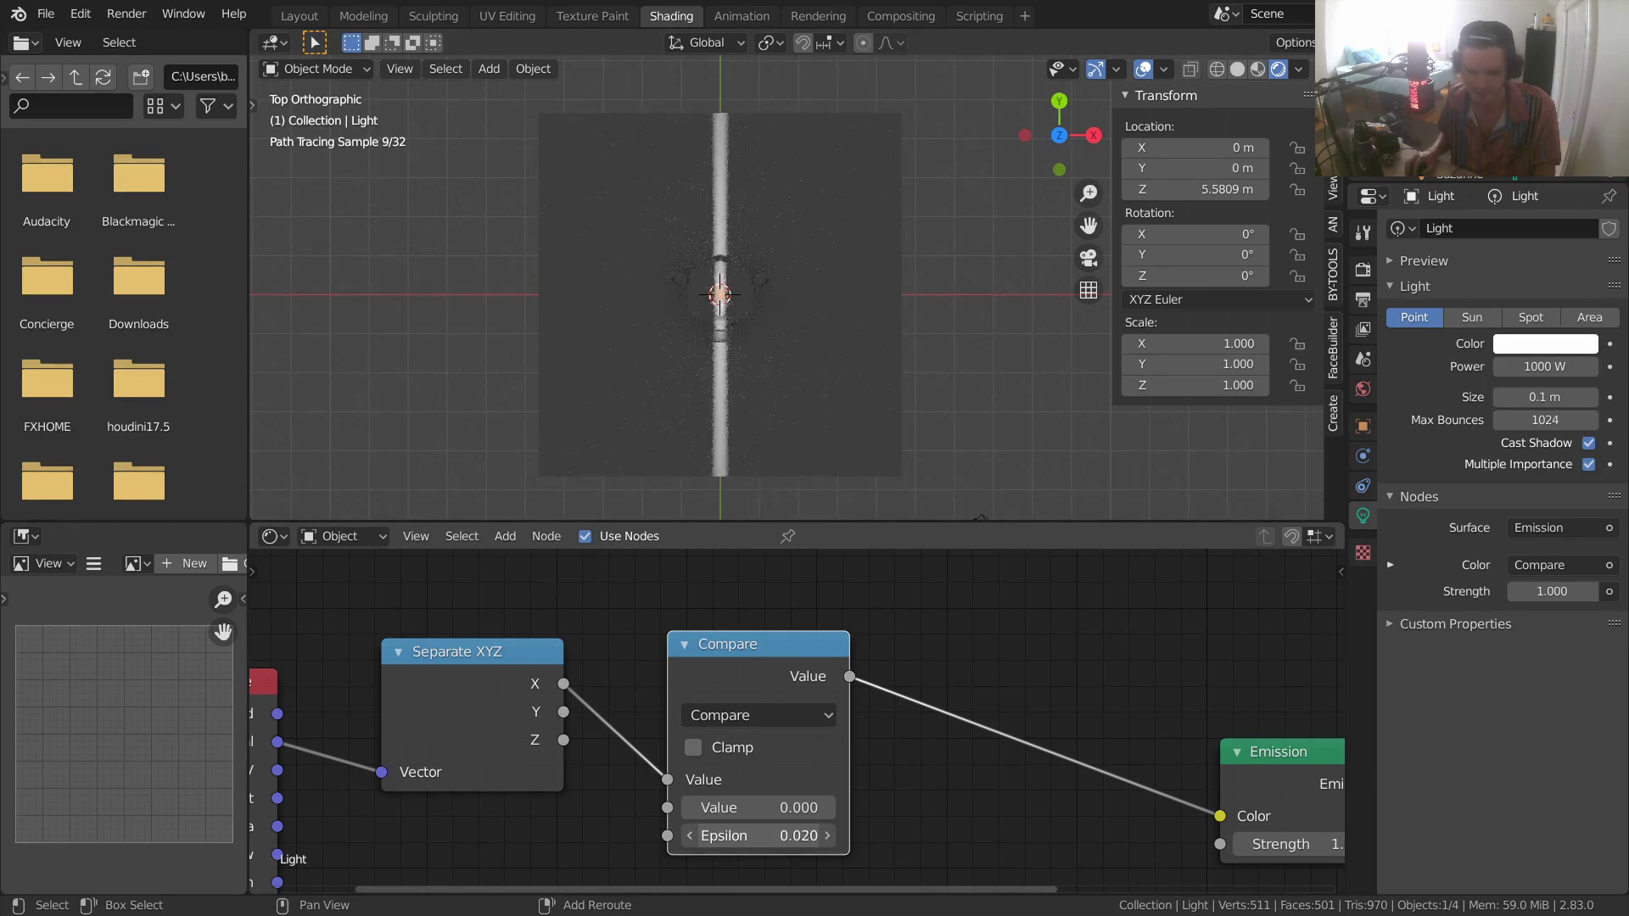
# - Raise the monkey head about 1.96 m along the global Z axis to test the light line, and undo the move
pyautogui.moveTo(728, 360); pyautogui.dragTo(713, 210, button='middle')
pyautogui.click(783, 353)
pyautogui.scroll(3, 782, 353)
pyautogui.press('g')
pyautogui.press('z')
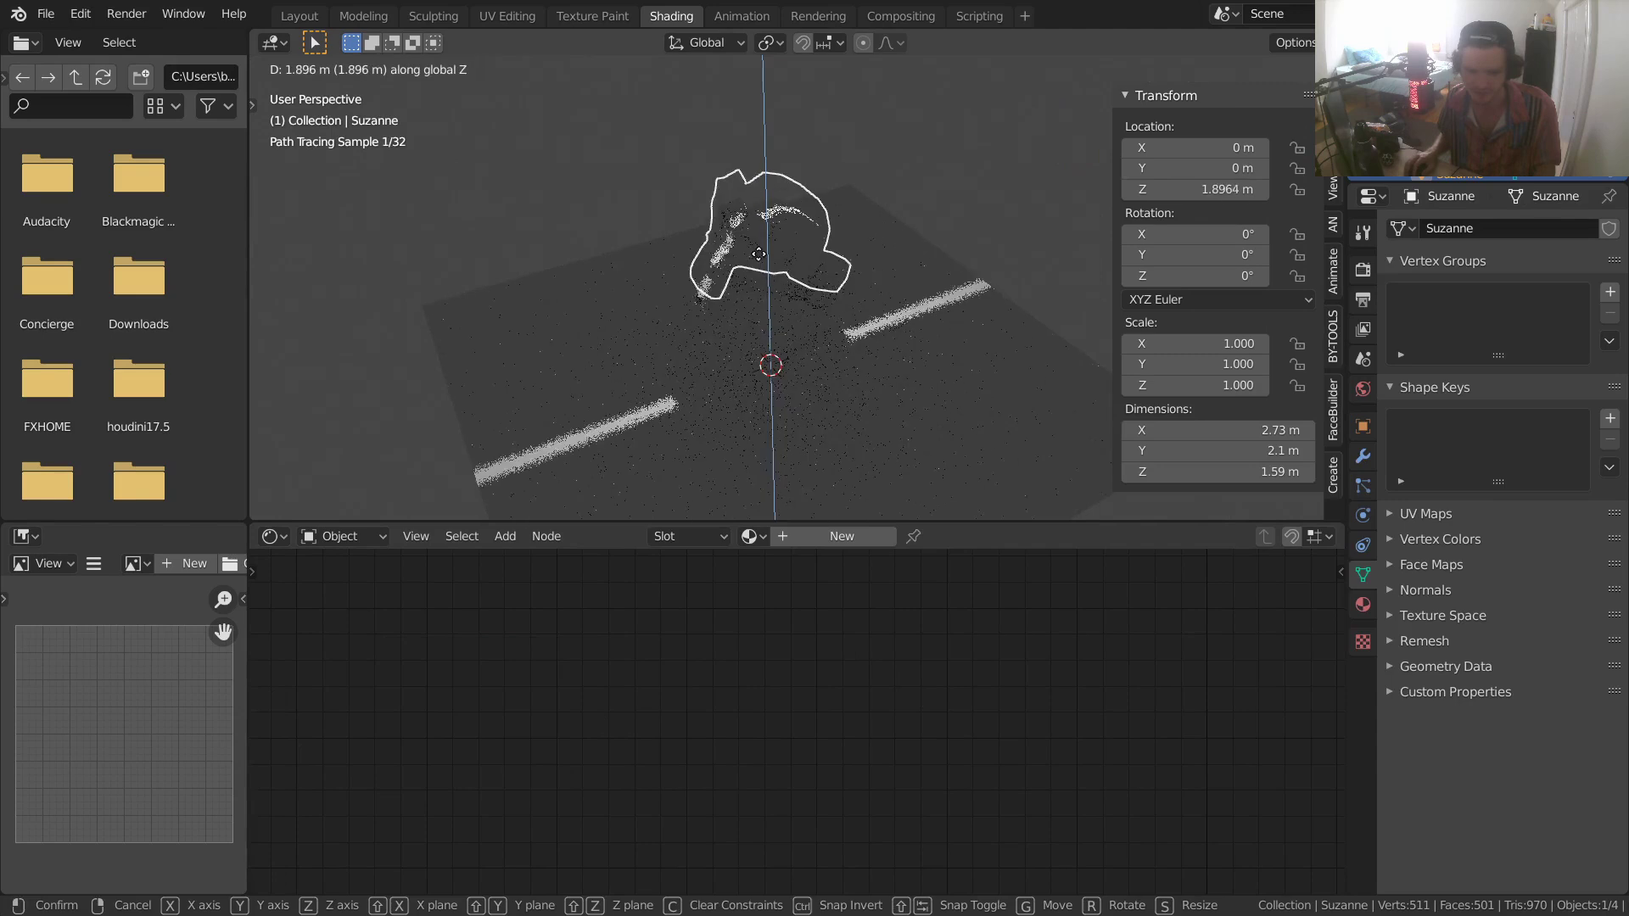
pyautogui.click(604, 363)
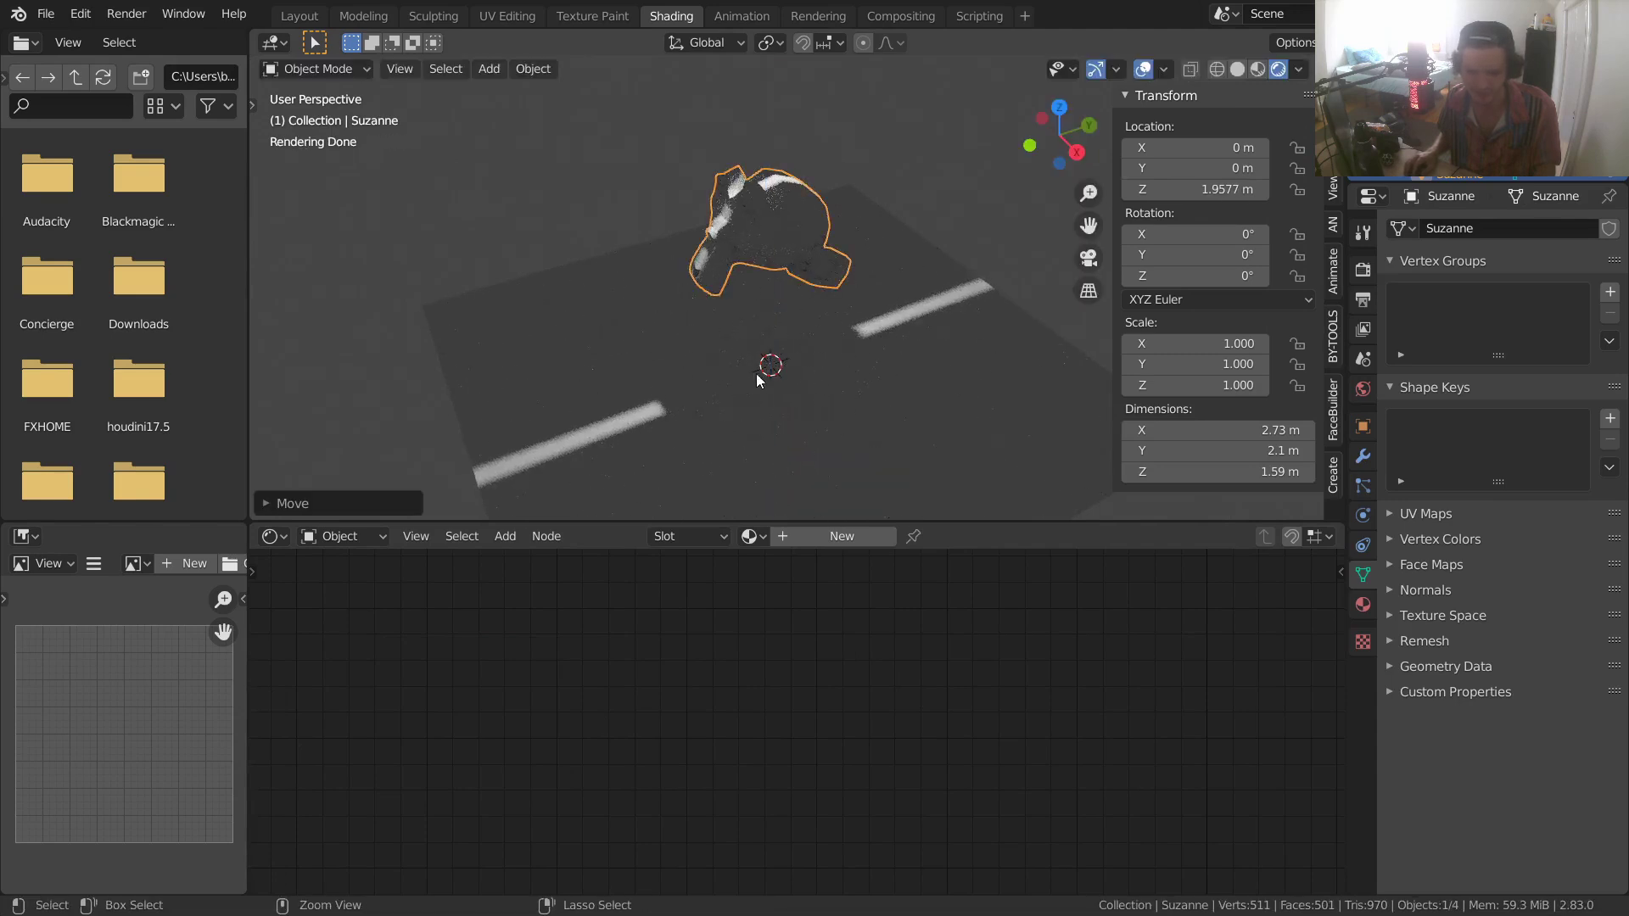
pyautogui.hotkey('ctrl', 'z')
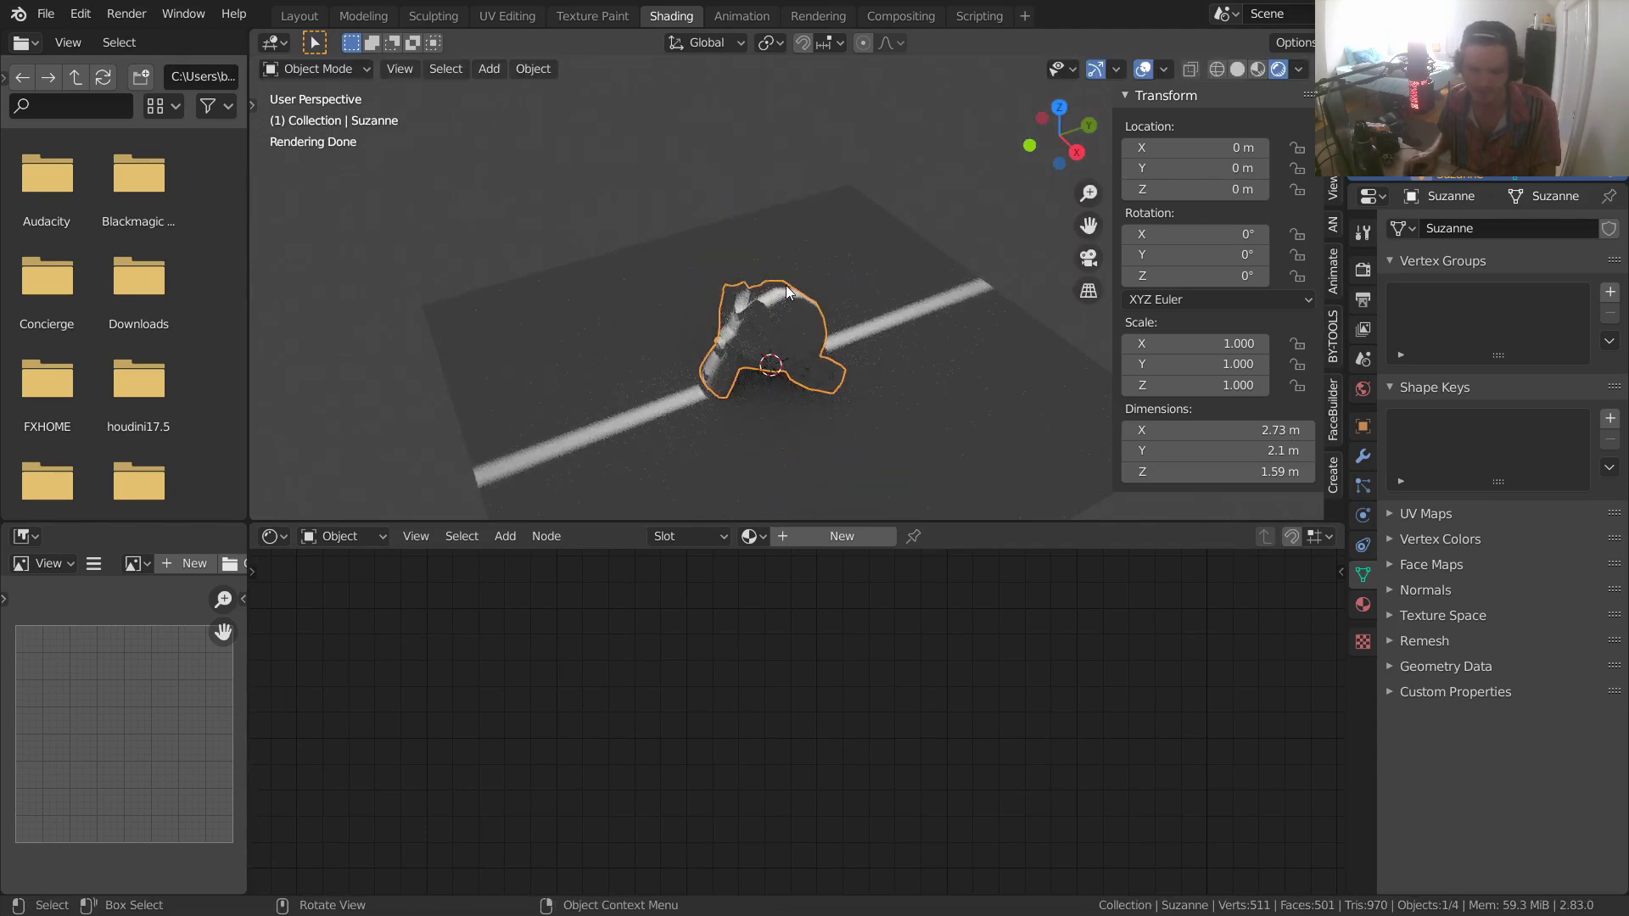
# - Inspect the edges of the light line on the plane, and set the point light's size to 0 m
pyautogui.keyDown('shift'); pyautogui.moveTo(767, 328); pyautogui.dragTo(886, 206, button='middle'); pyautogui.keyUp('shift')
pyautogui.scroll(5, 767, 268)
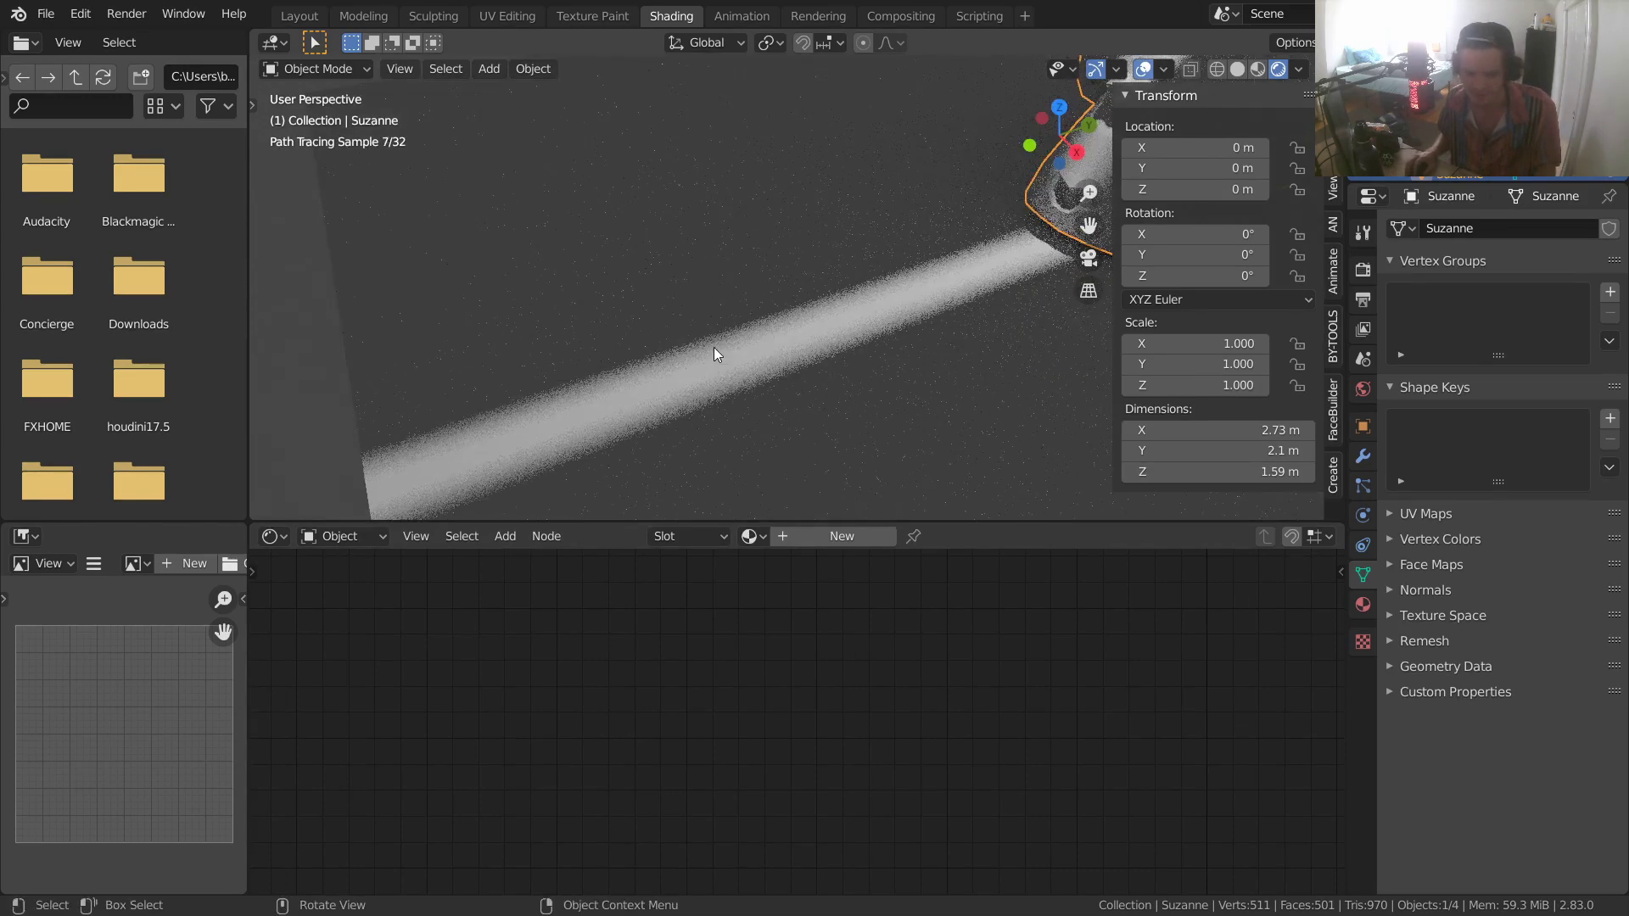
pyautogui.click(748, 367)
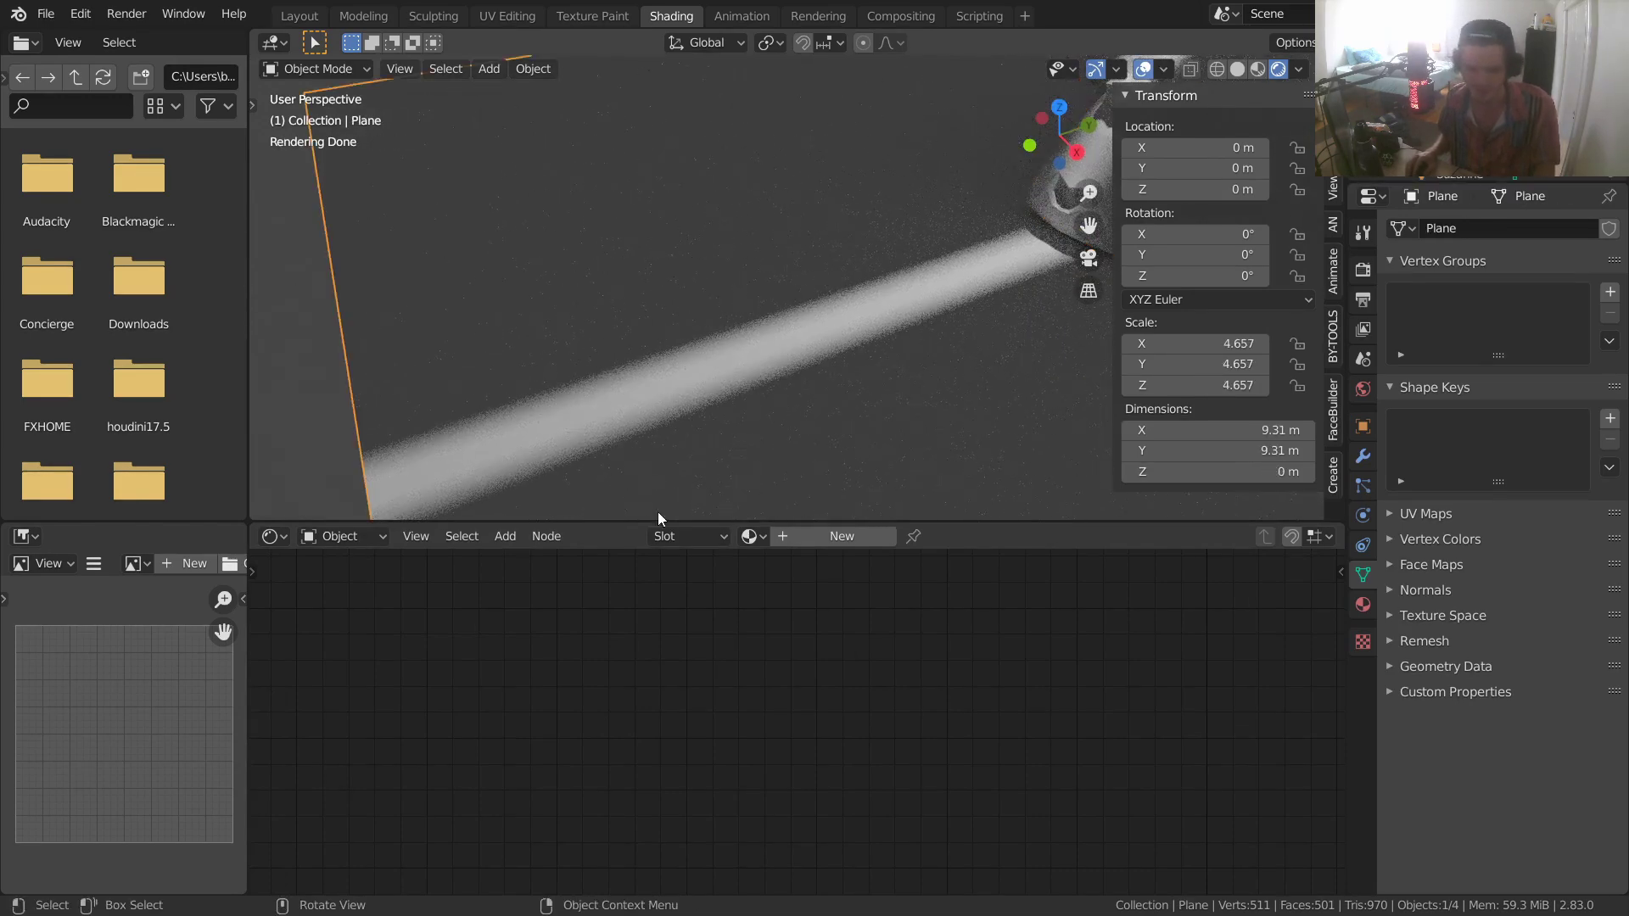
pyautogui.scroll(-7, 757, 320)
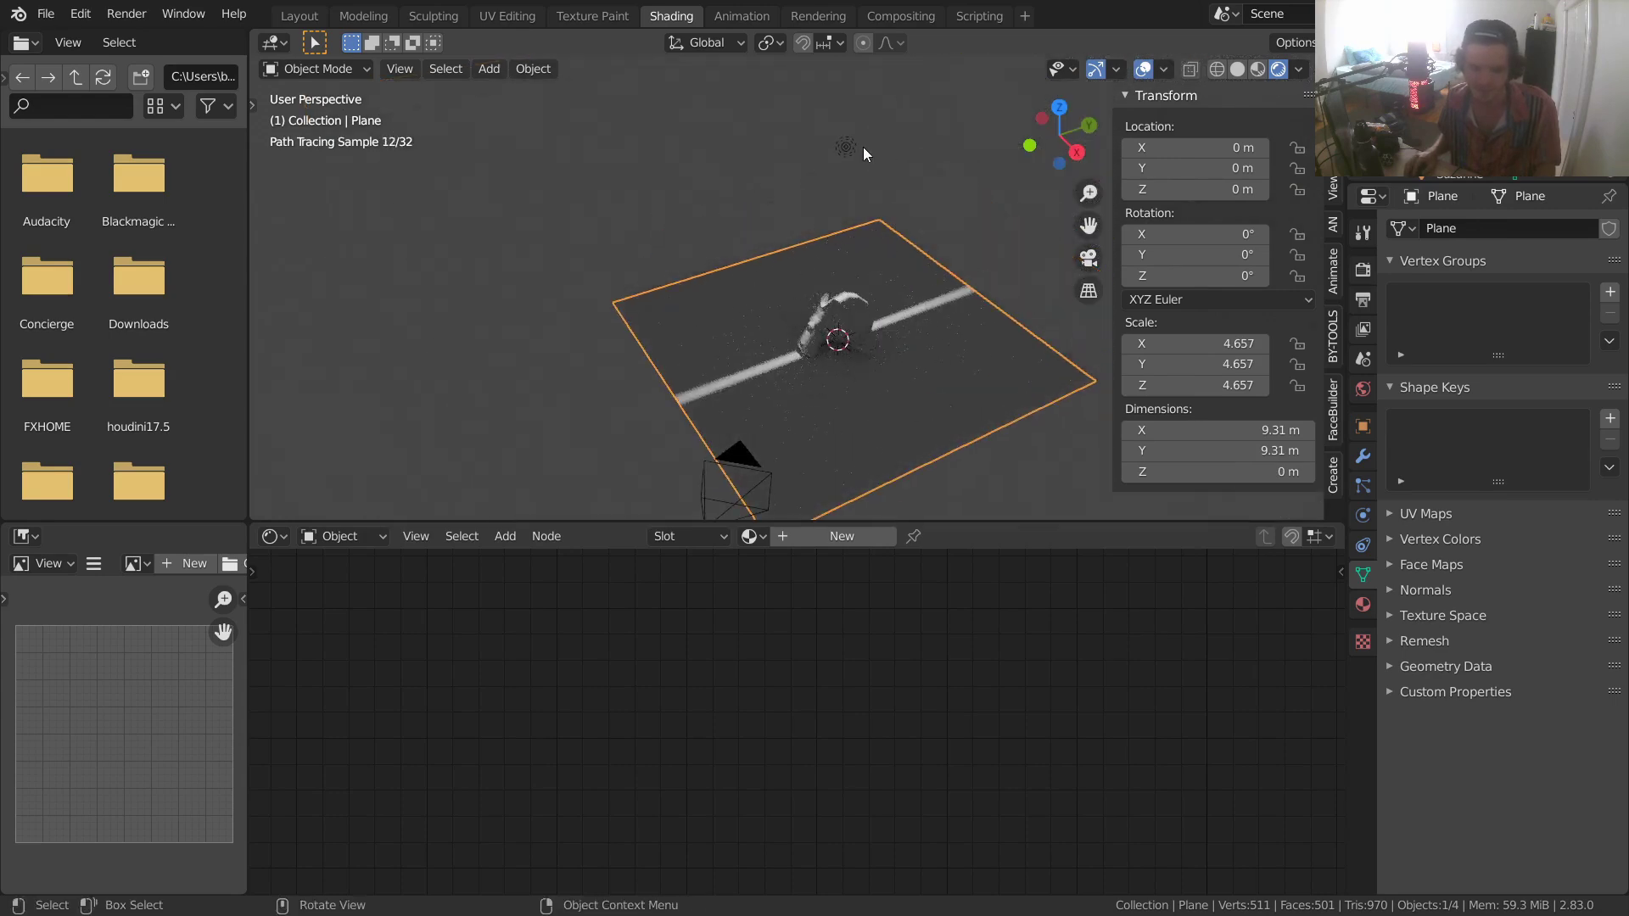
pyautogui.click(855, 148)
pyautogui.scroll(3, 782, 375)
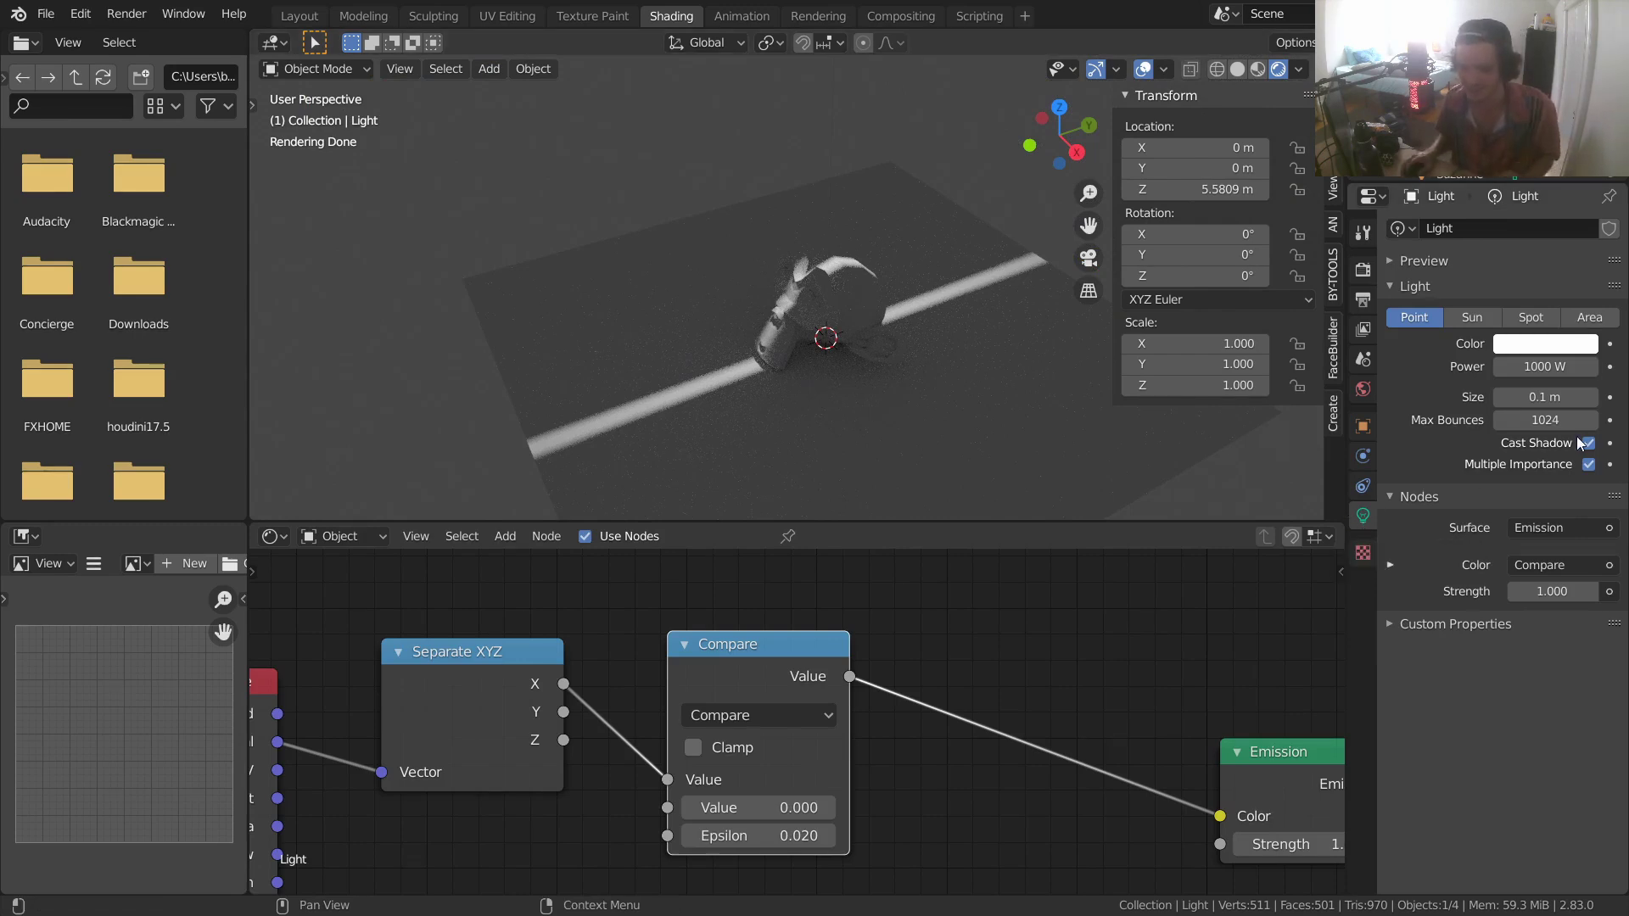
pyautogui.moveTo(1536, 397); pyautogui.dragTo(1570, 398)
pyautogui.doubleClick(1538, 398)
pyautogui.write('0')
pyautogui.press('Return')
pyautogui.scroll(5, 771, 360)
pyautogui.scroll(-2, 710, 396)
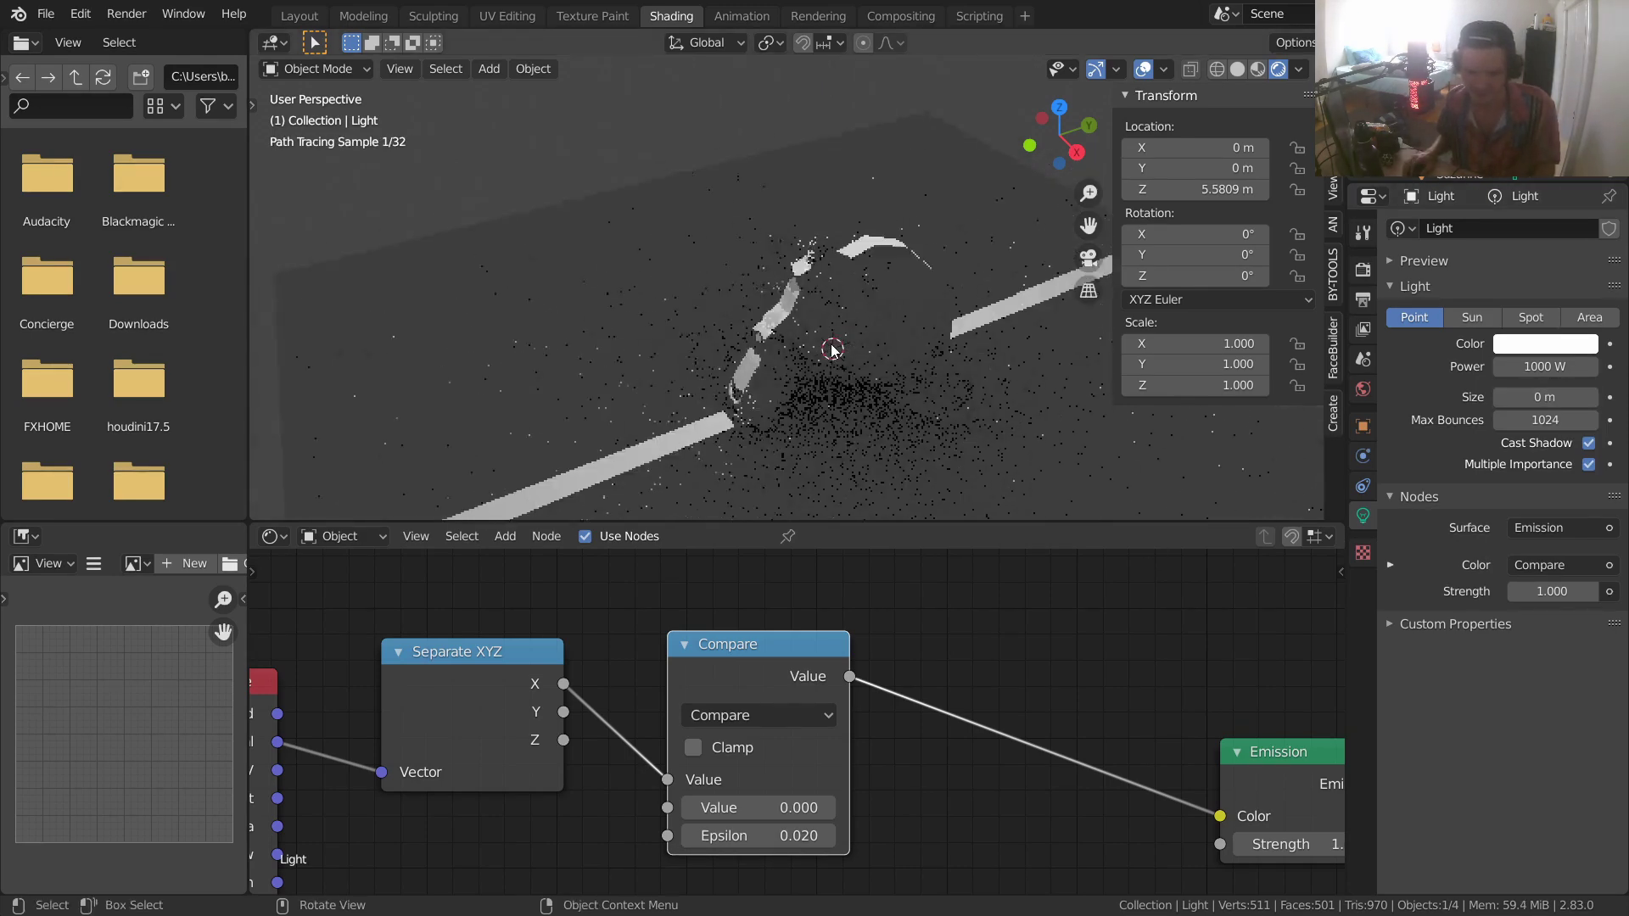
# - View the scene from above, widen the Compare node's epsilon to 0.34, and save the file
pyautogui.click(1059, 108)
pyautogui.moveTo(758, 836); pyautogui.dragTo(884, 836)
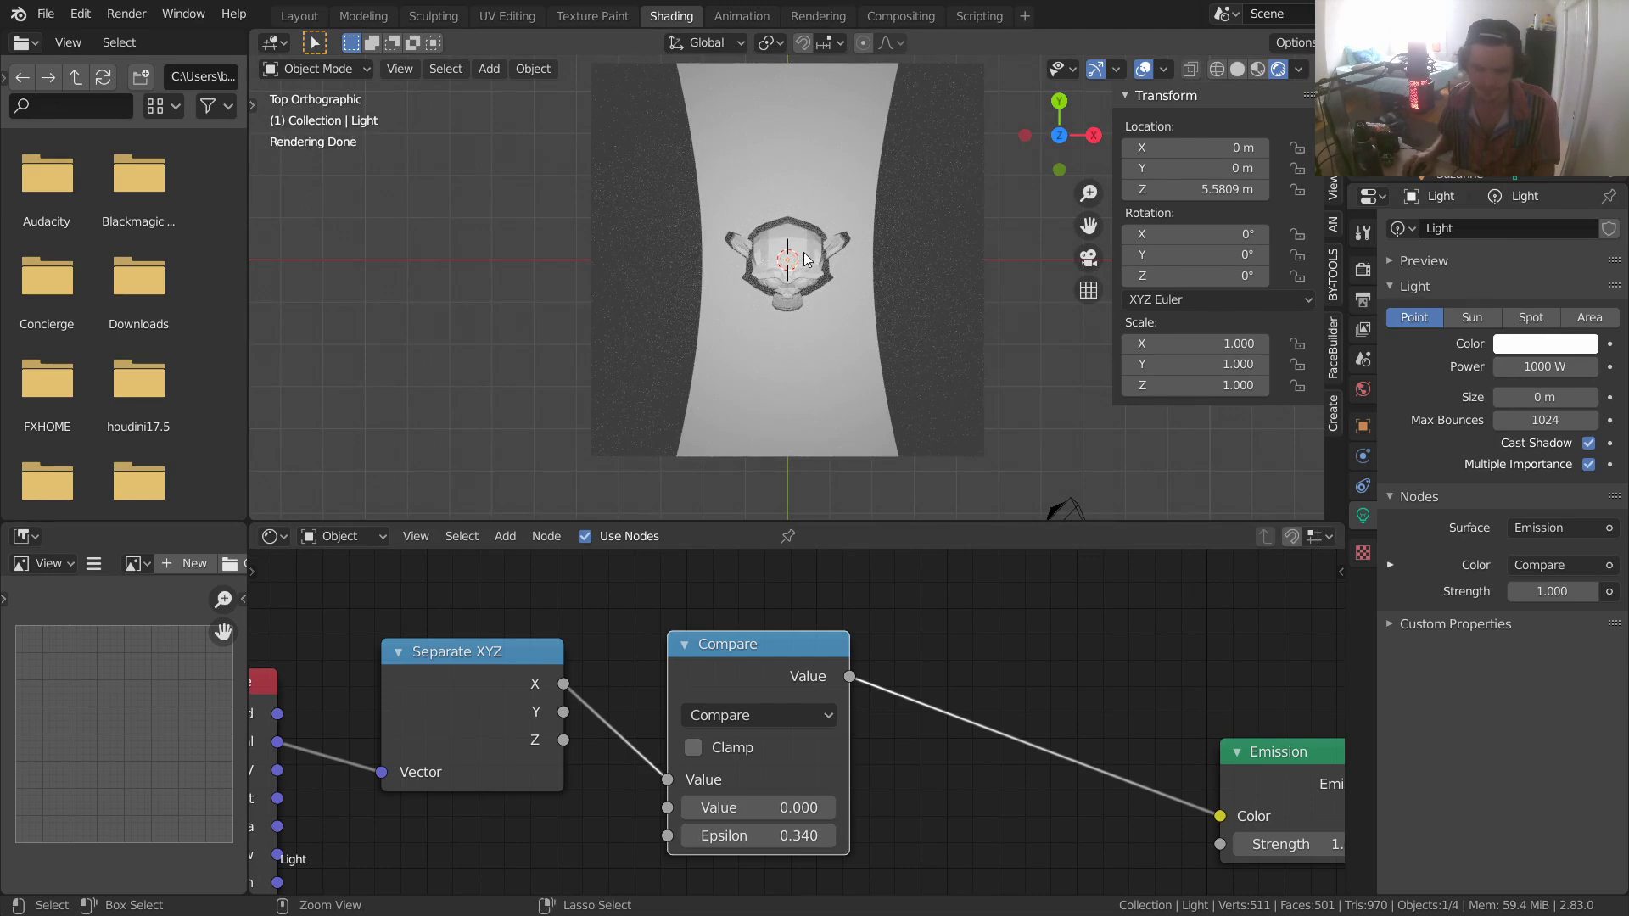
pyautogui.hotkey('ctrl', 's')
# - Spread the light nodes apart and place a duplicate of the Separate XYZ node below the original
pyautogui.moveTo(403, 711); pyautogui.dragTo(716, 669, button='middle')
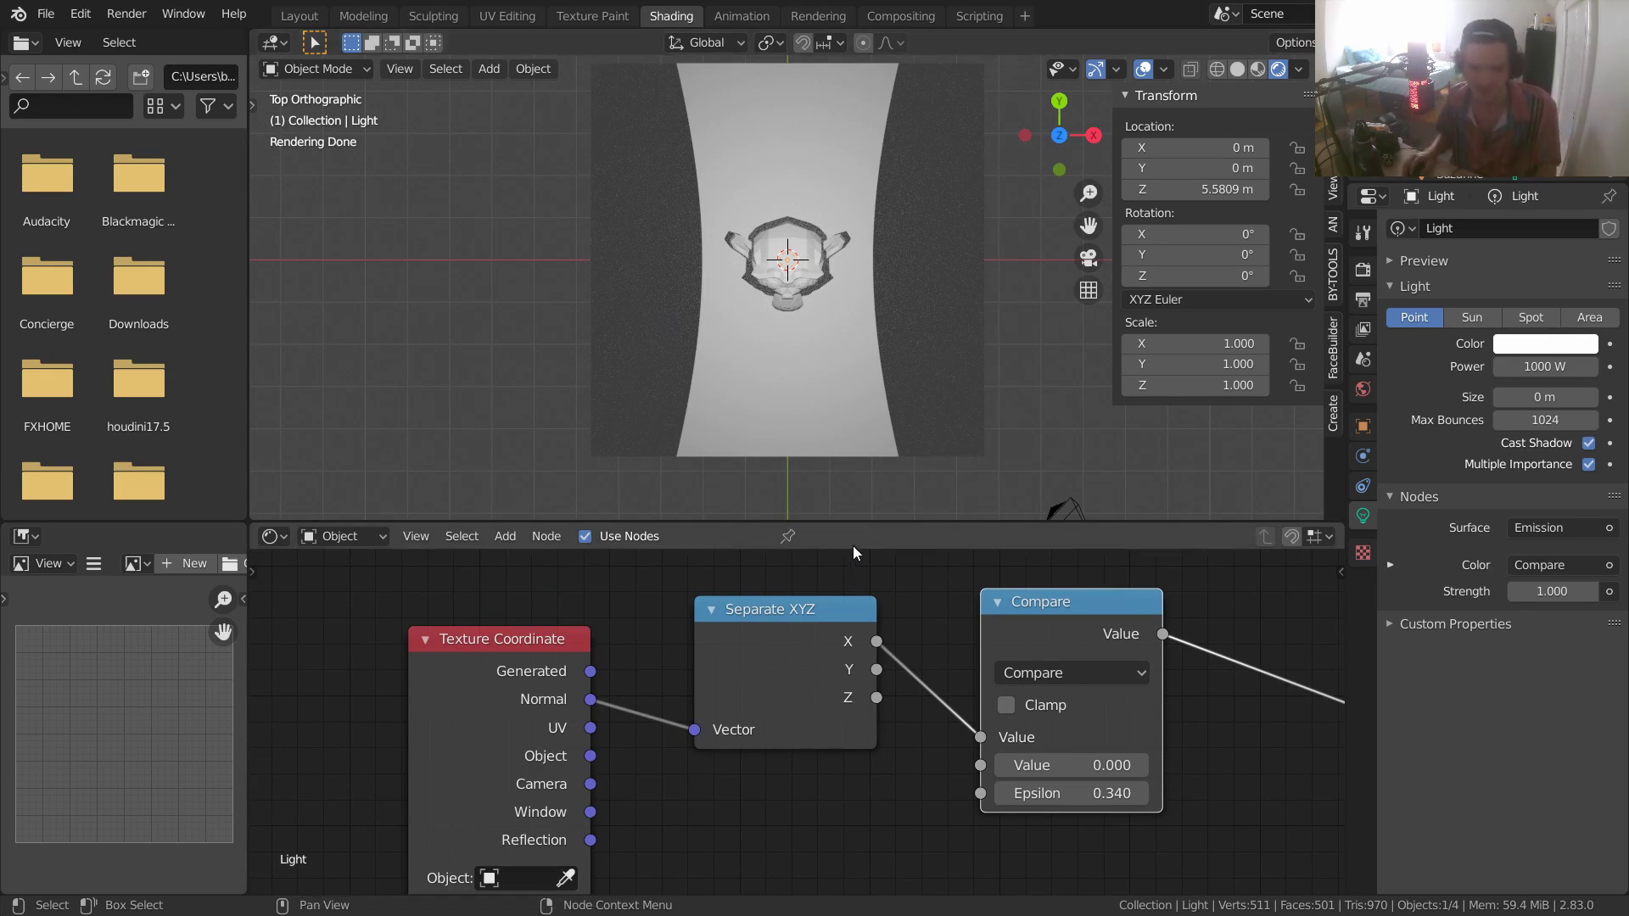
pyautogui.press('g')
pyautogui.click(647, 665)
pyautogui.moveTo(820, 793); pyautogui.dragTo(545, 654)
pyautogui.press('g')
pyautogui.click(475, 739)
pyautogui.moveTo(590, 794); pyautogui.dragTo(665, 775, button='middle')
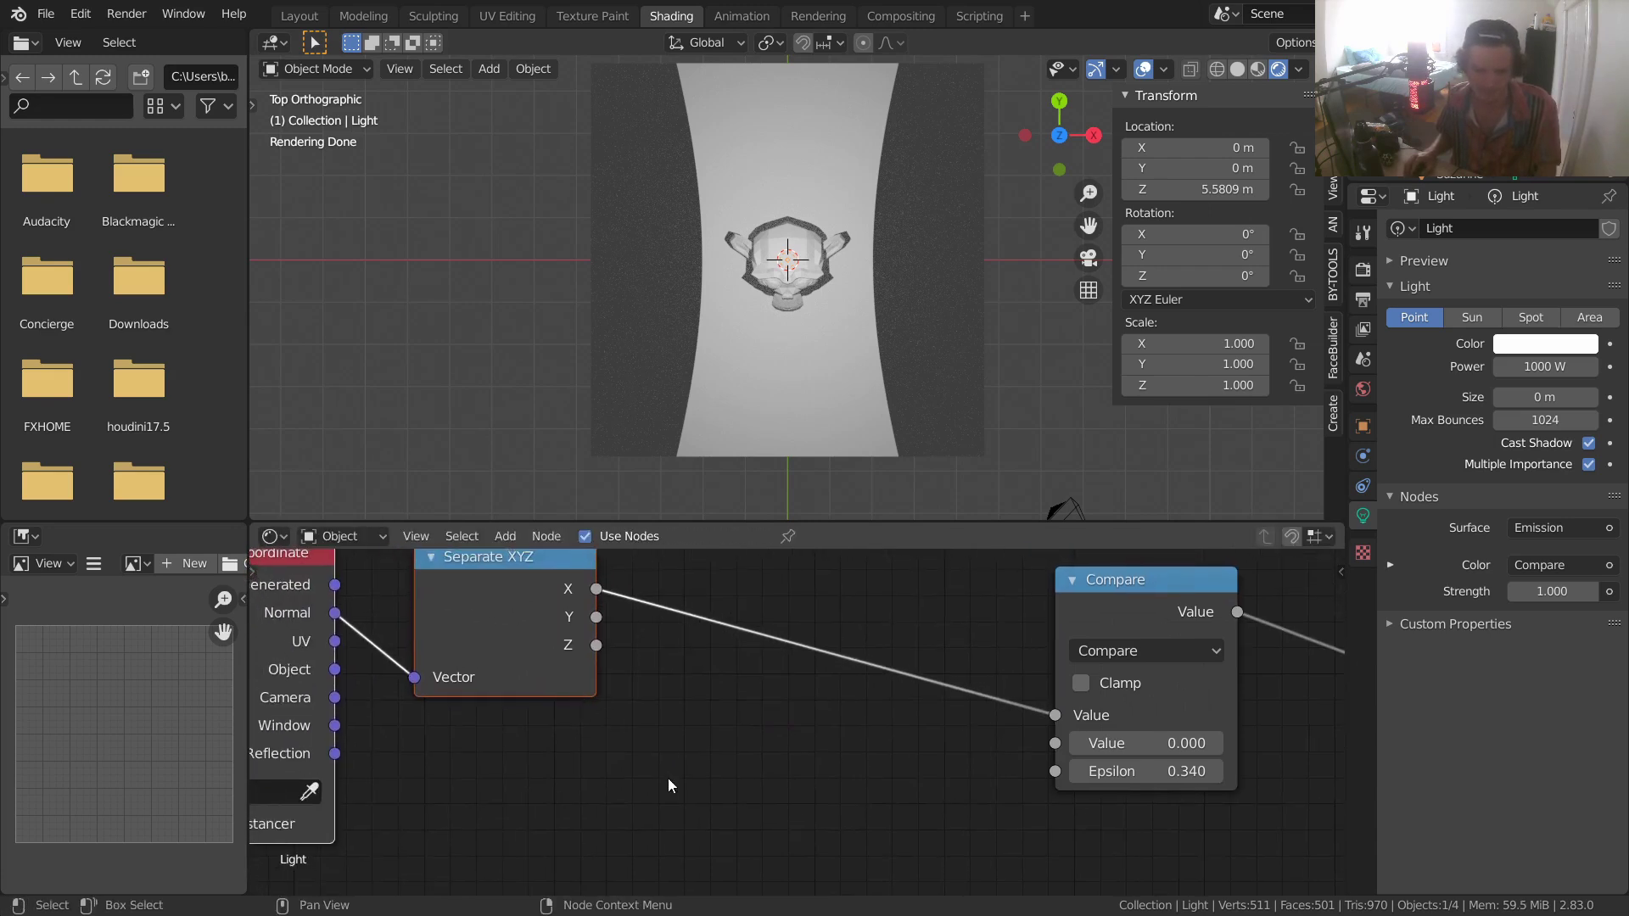
pyautogui.hotkey('shift', 'd')
pyautogui.click(908, 823)
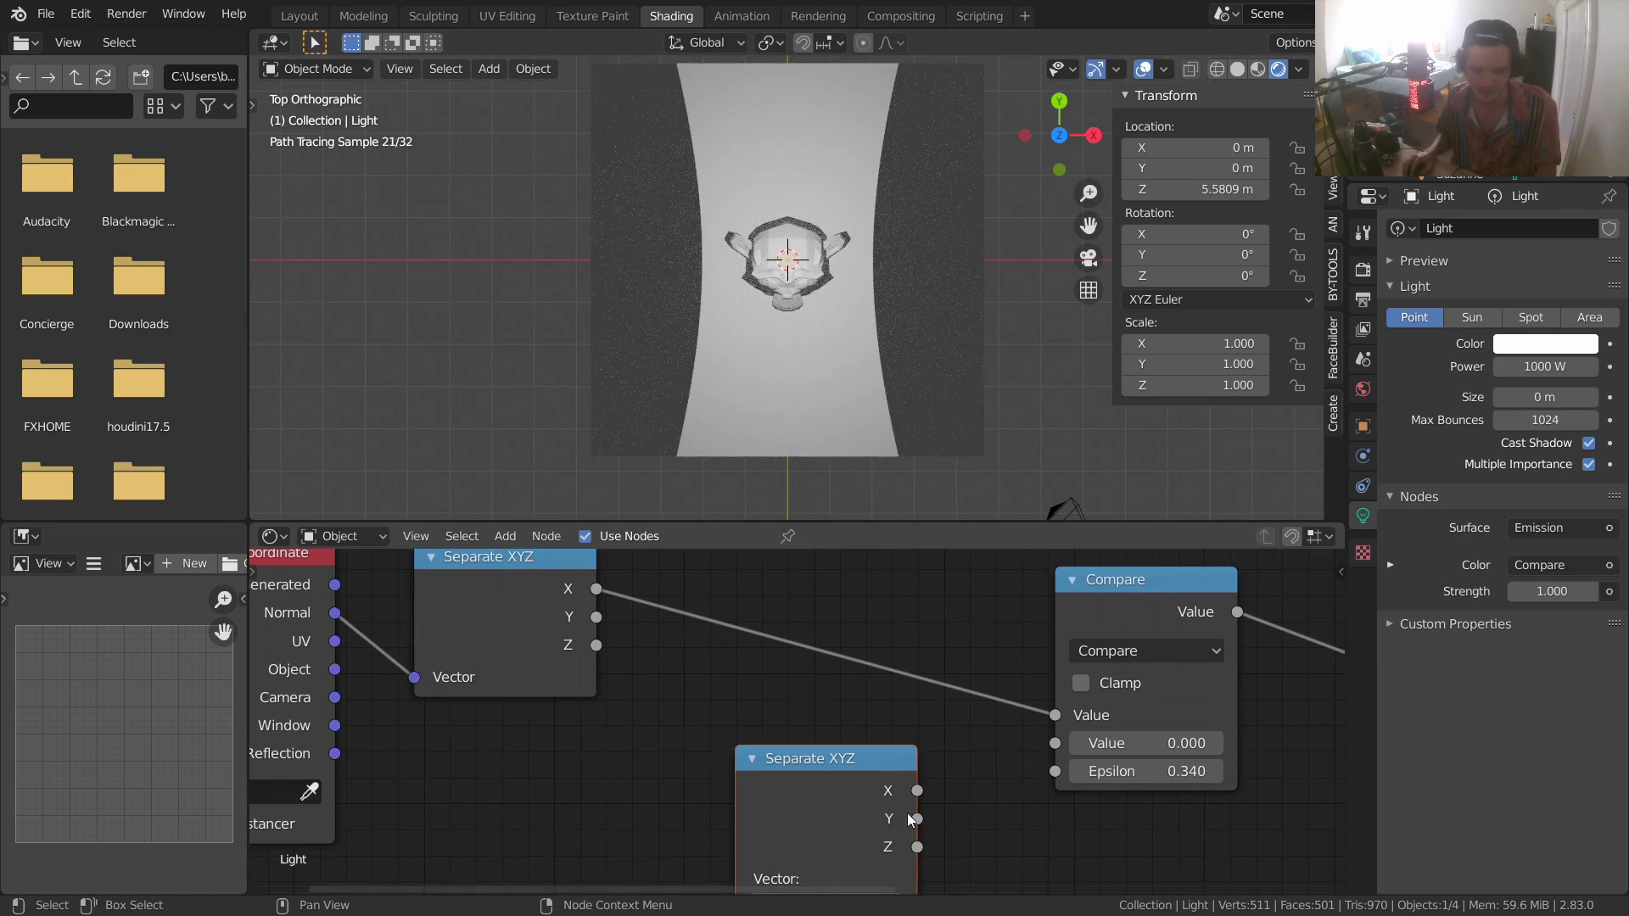
# - Route the Normal coordinates through the duplicated Separate XYZ, its X output driving the first Compare value instead of the original's, and move the original aside
pyautogui.moveTo(917, 791); pyautogui.dragTo(1055, 743)
pyautogui.scroll(-1, 1015, 709)
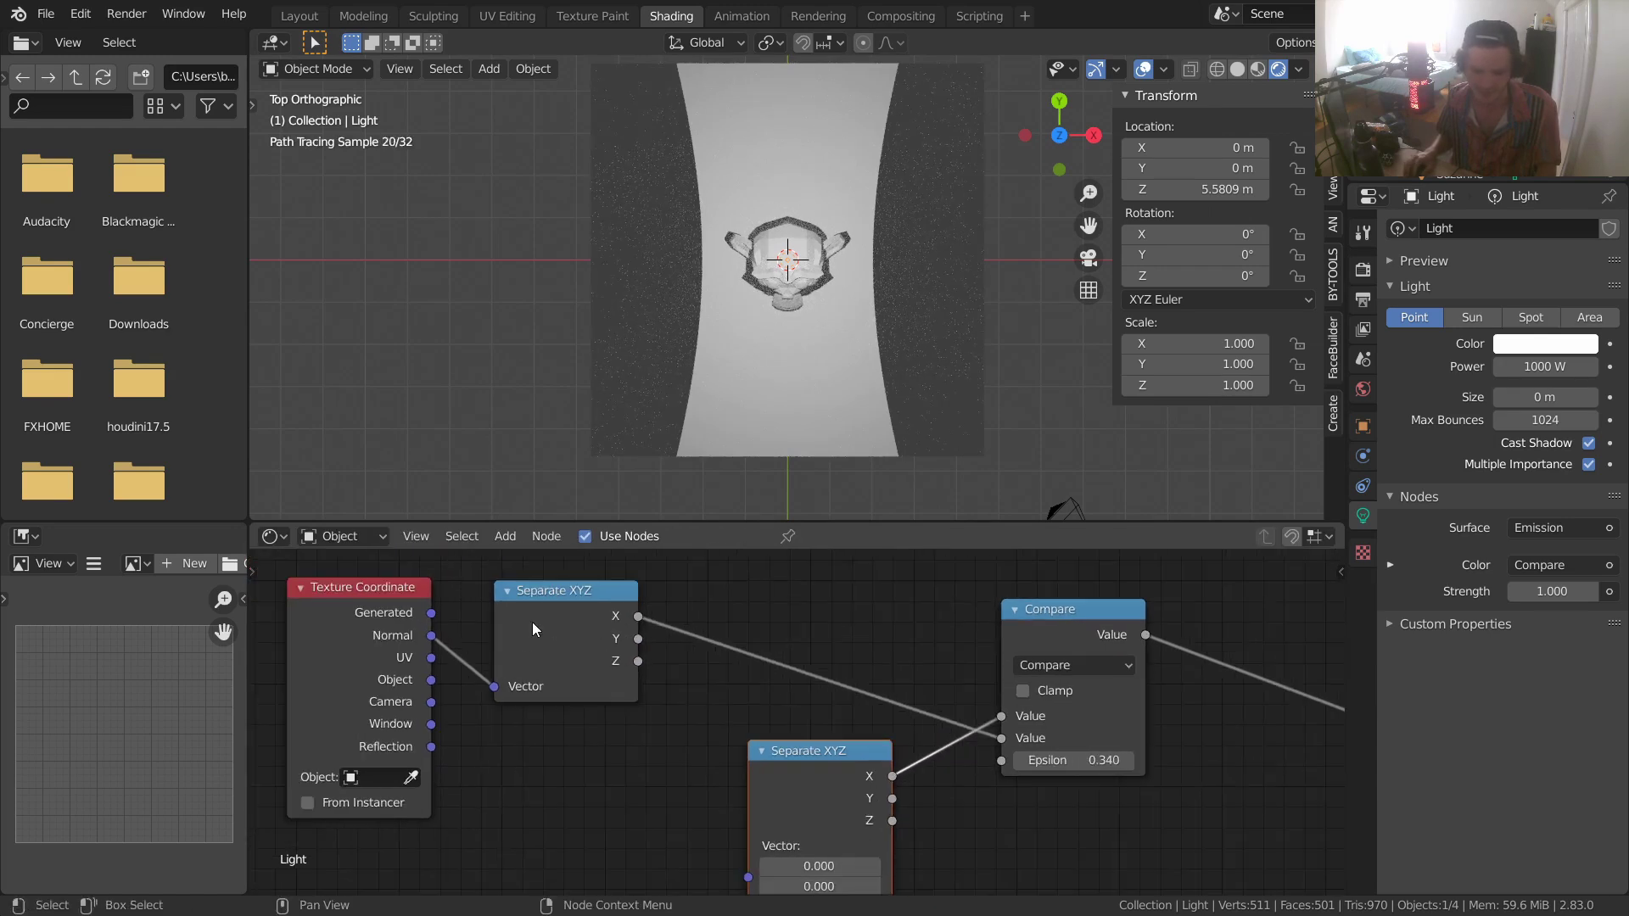
pyautogui.keyDown('ctrl'); pyautogui.moveTo(983, 813); pyautogui.dragTo(900, 767, button='right'); pyautogui.keyUp('ctrl')
pyautogui.moveTo(1007, 707); pyautogui.dragTo(1006, 715)
pyautogui.moveTo(892, 776); pyautogui.dragTo(1000, 704)
pyautogui.moveTo(810, 695); pyautogui.dragTo(881, 670, button='middle')
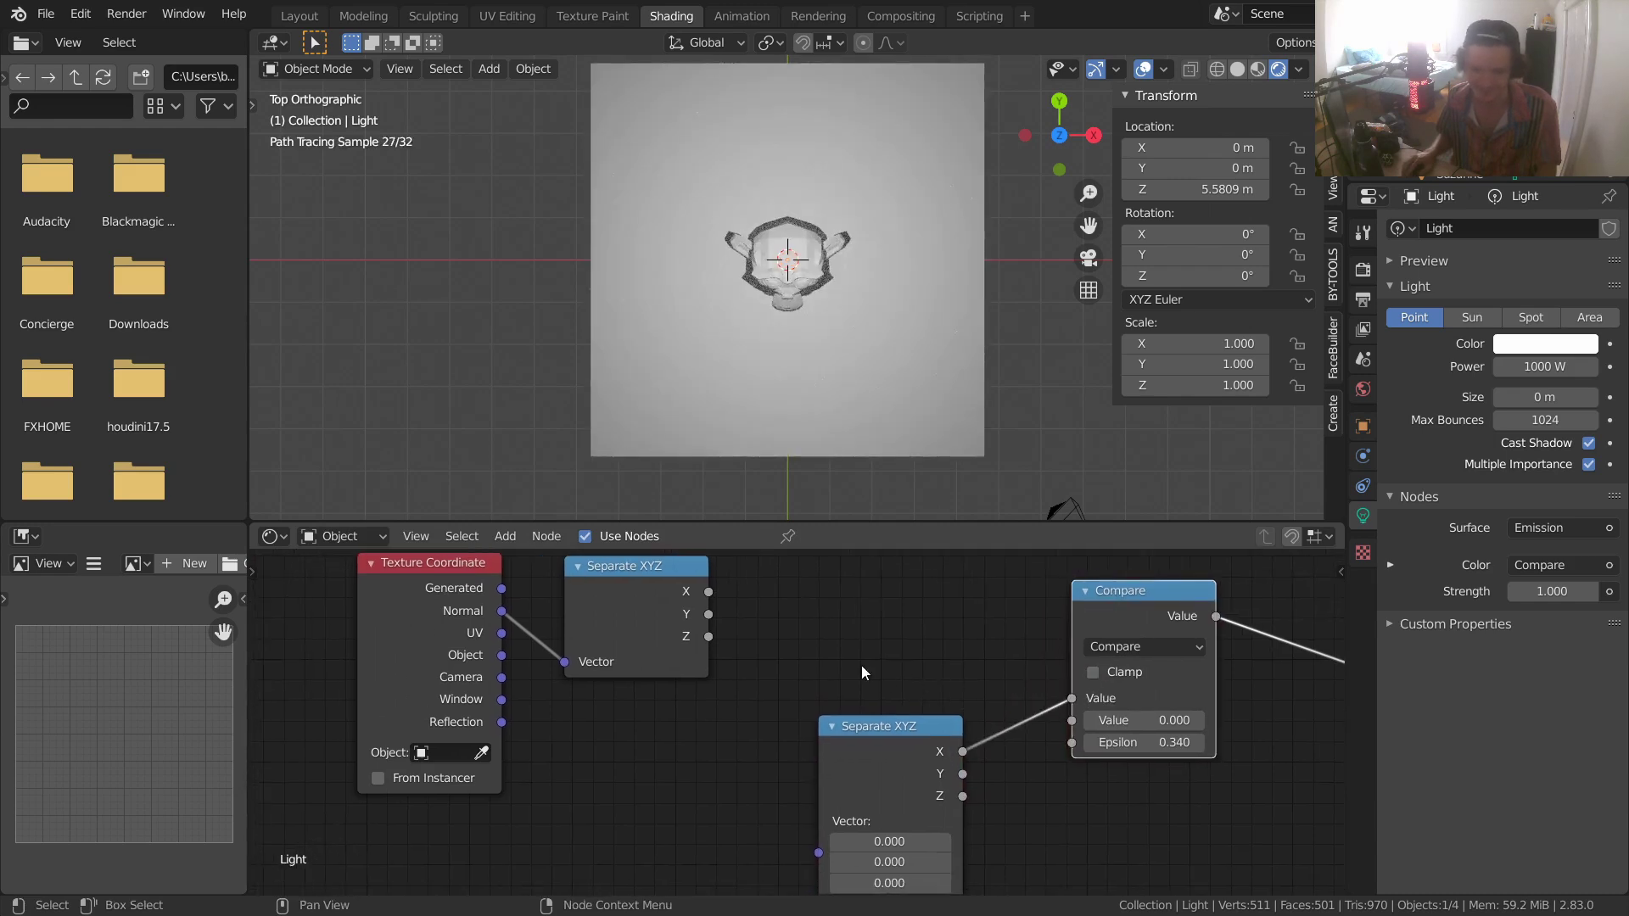
pyautogui.scroll(-1, 880, 670)
pyautogui.moveTo(543, 628); pyautogui.dragTo(811, 835)
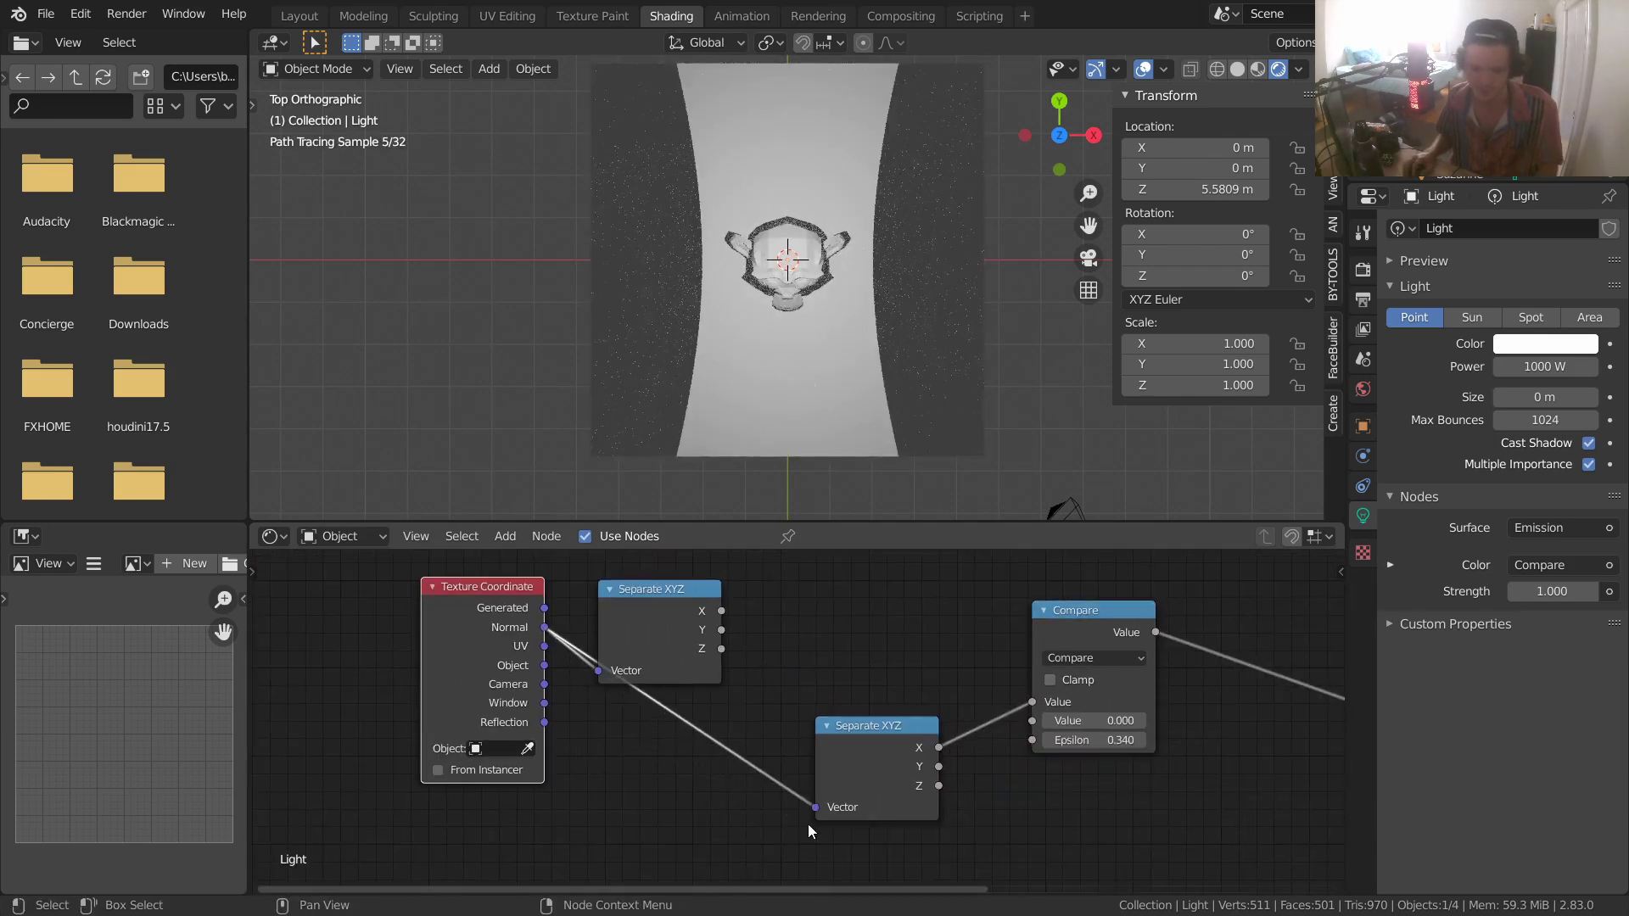
pyautogui.moveTo(657, 600); pyautogui.dragTo(832, 579)
pyautogui.click(847, 582)
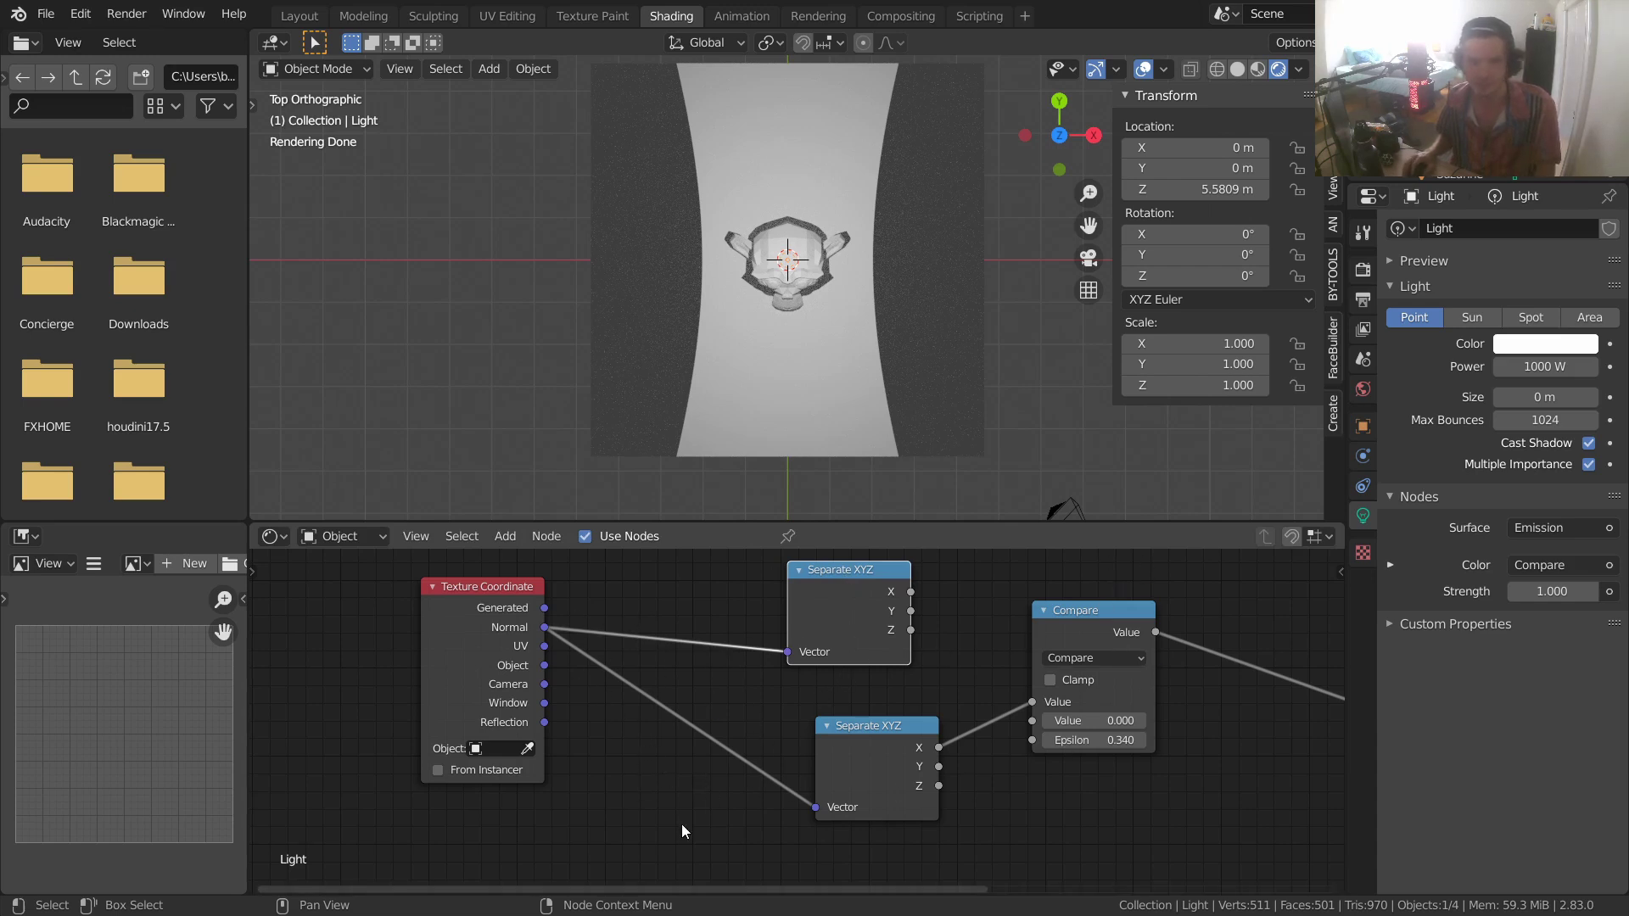
# - Insert a Vector Math node between the Normal coordinates and the lower Separate XYZ node
pyautogui.scroll(1, 645, 638)
pyautogui.hotkey('shift', 'a')
pyautogui.click(644, 582)
pyautogui.write('vect')
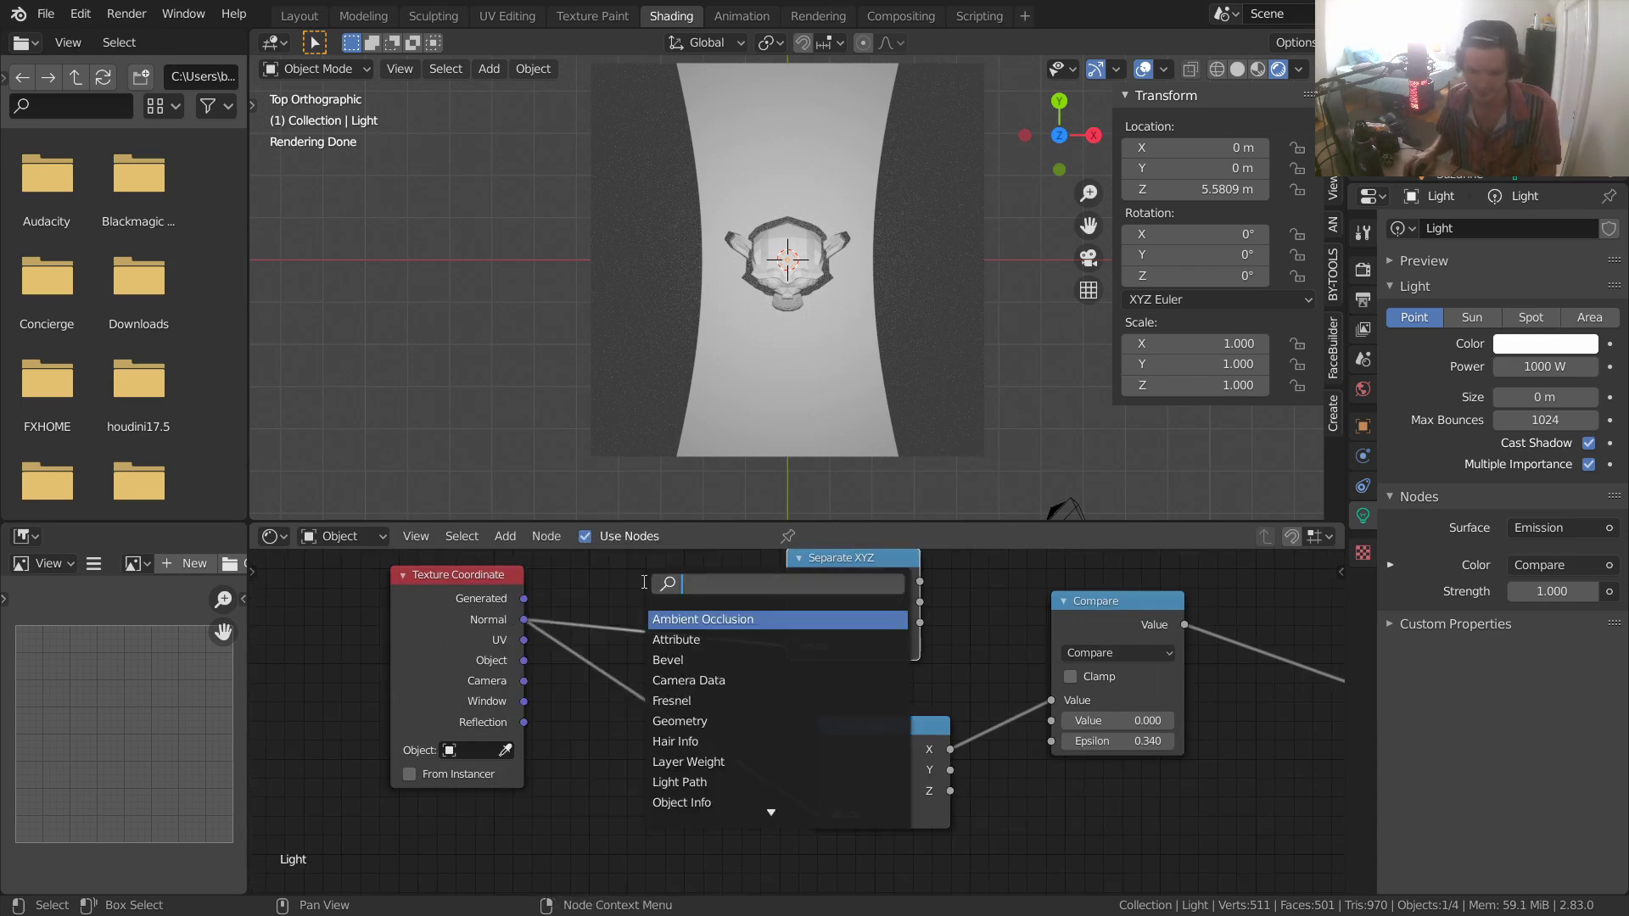
pyautogui.click(701, 700)
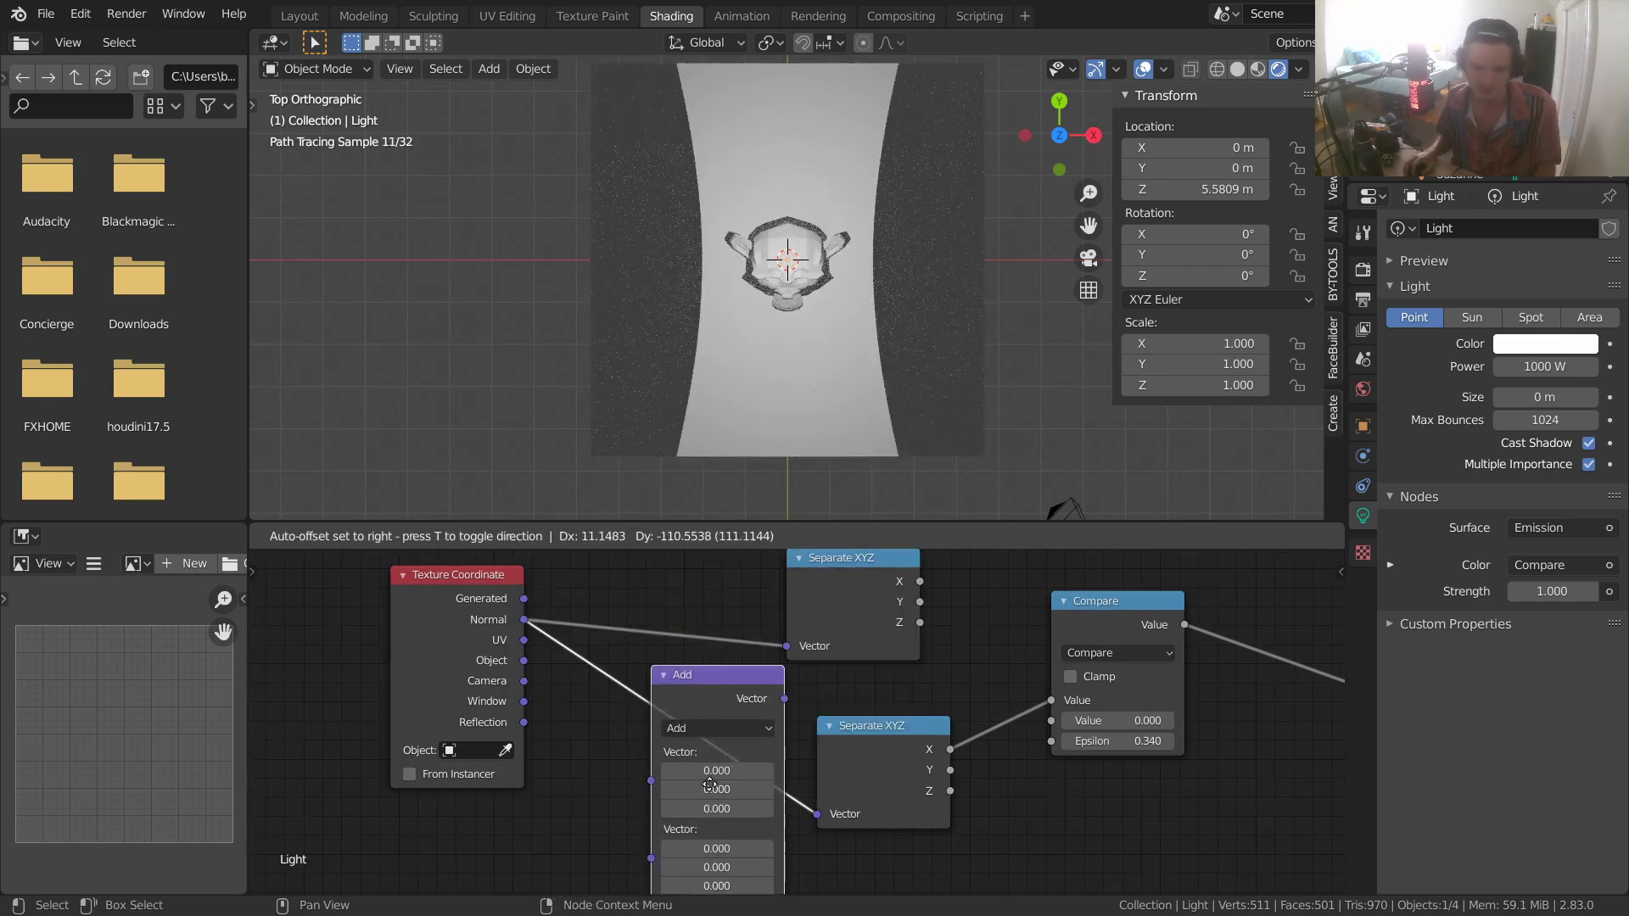
pyautogui.click(694, 737)
# - Set the Vector Math operation to Divide, switching back to Add once for comparison
pyautogui.click(704, 717)
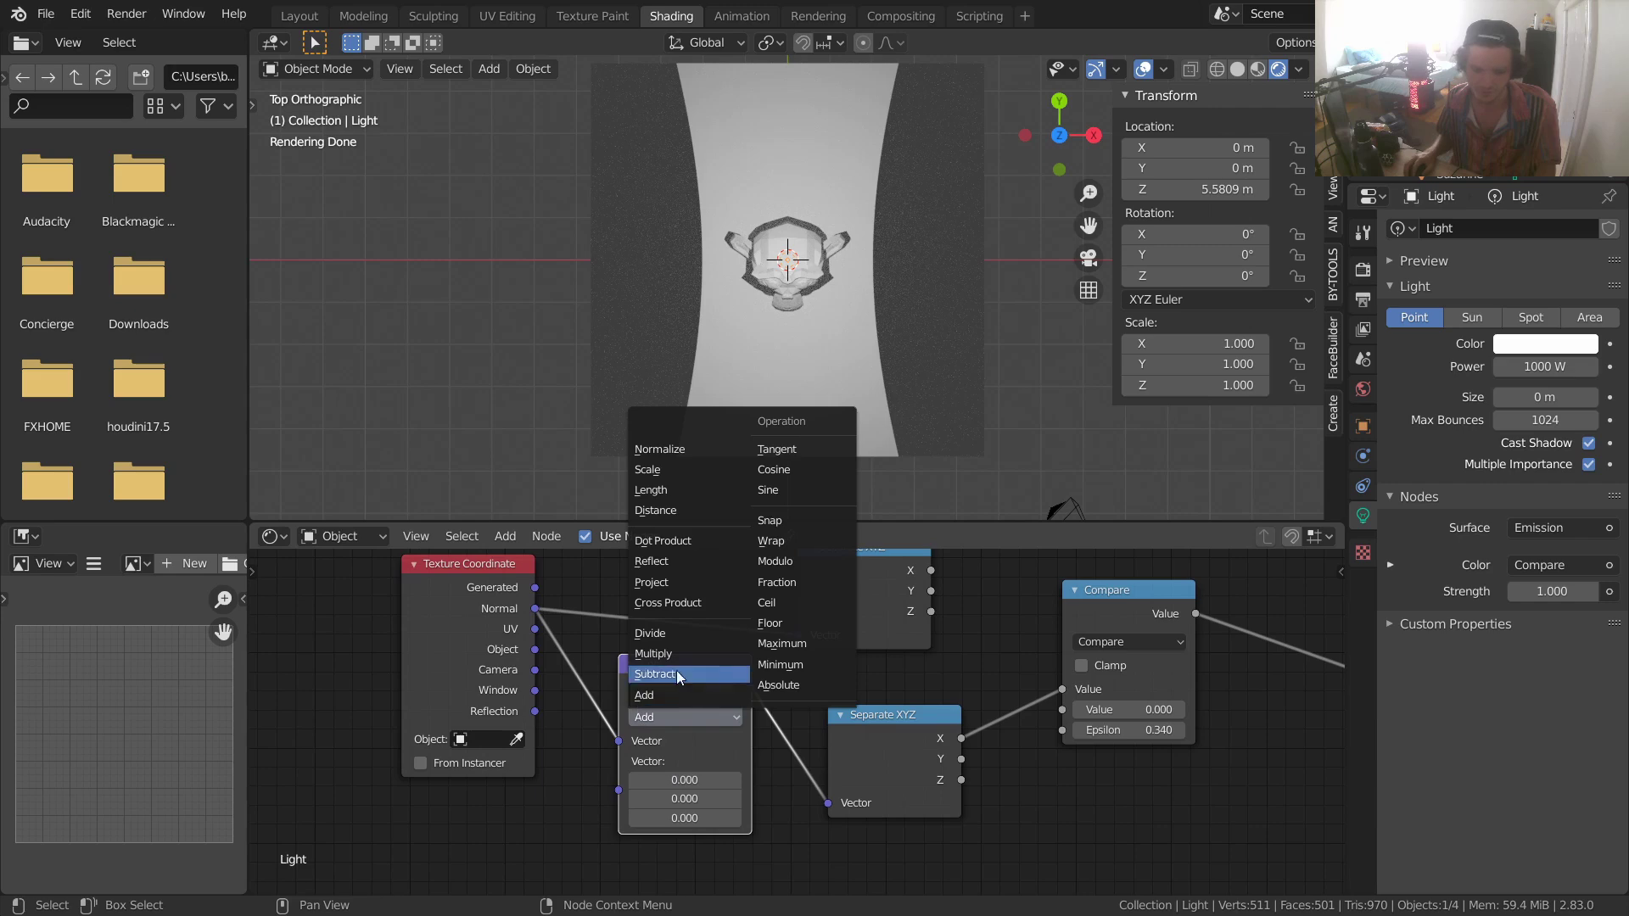
pyautogui.click(650, 633)
pyautogui.click(645, 718)
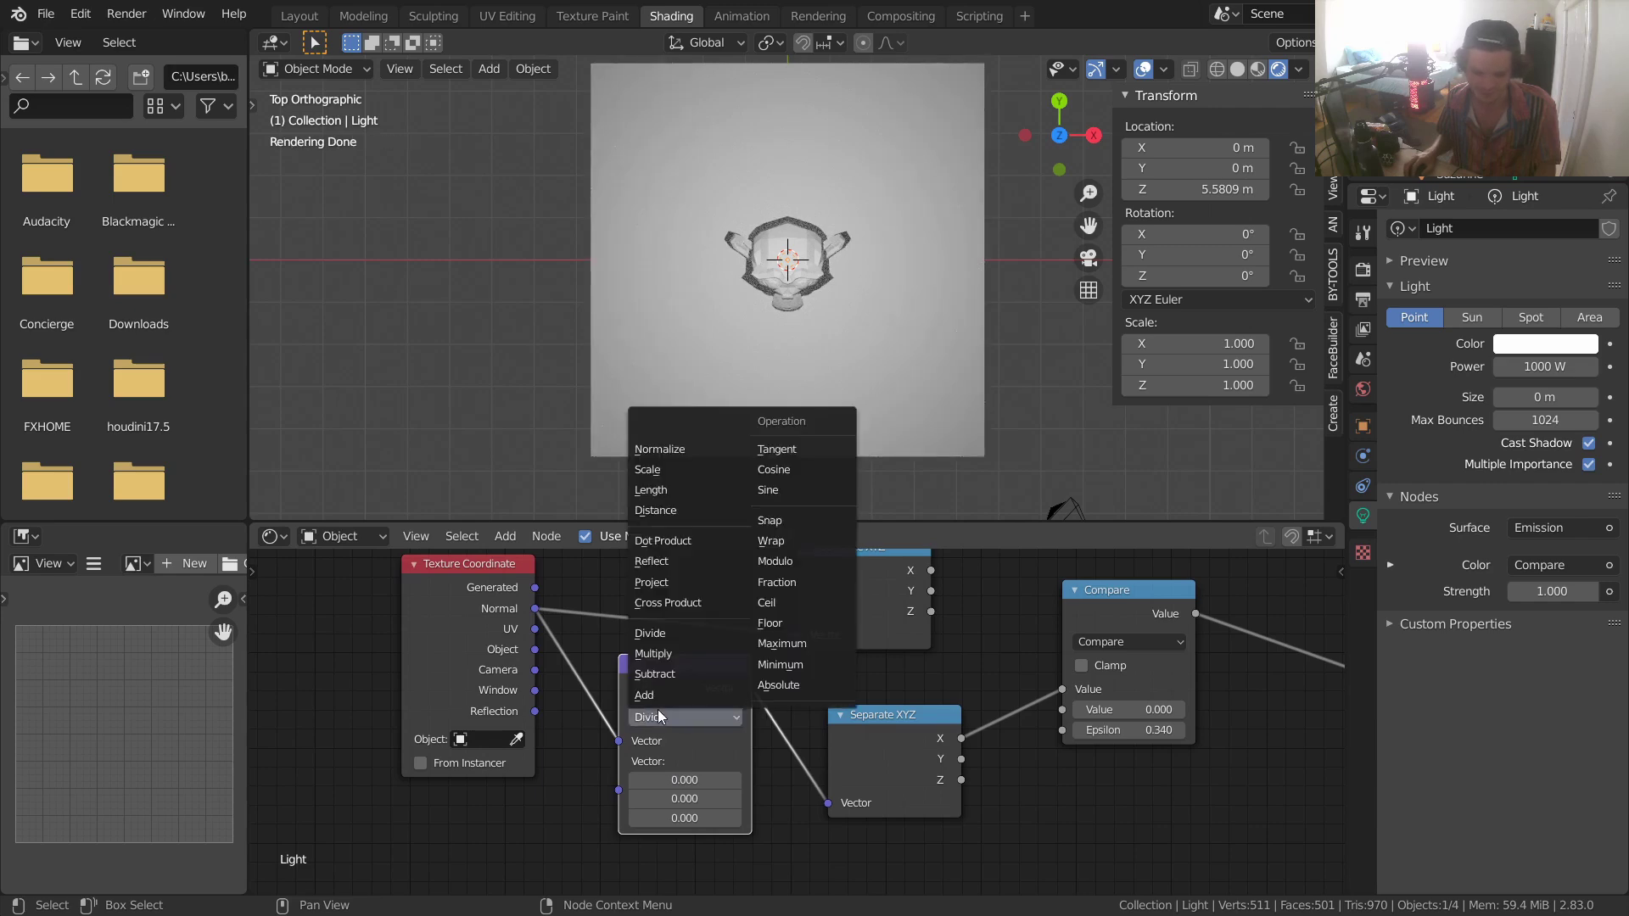
pyautogui.click(645, 695)
pyautogui.click(659, 717)
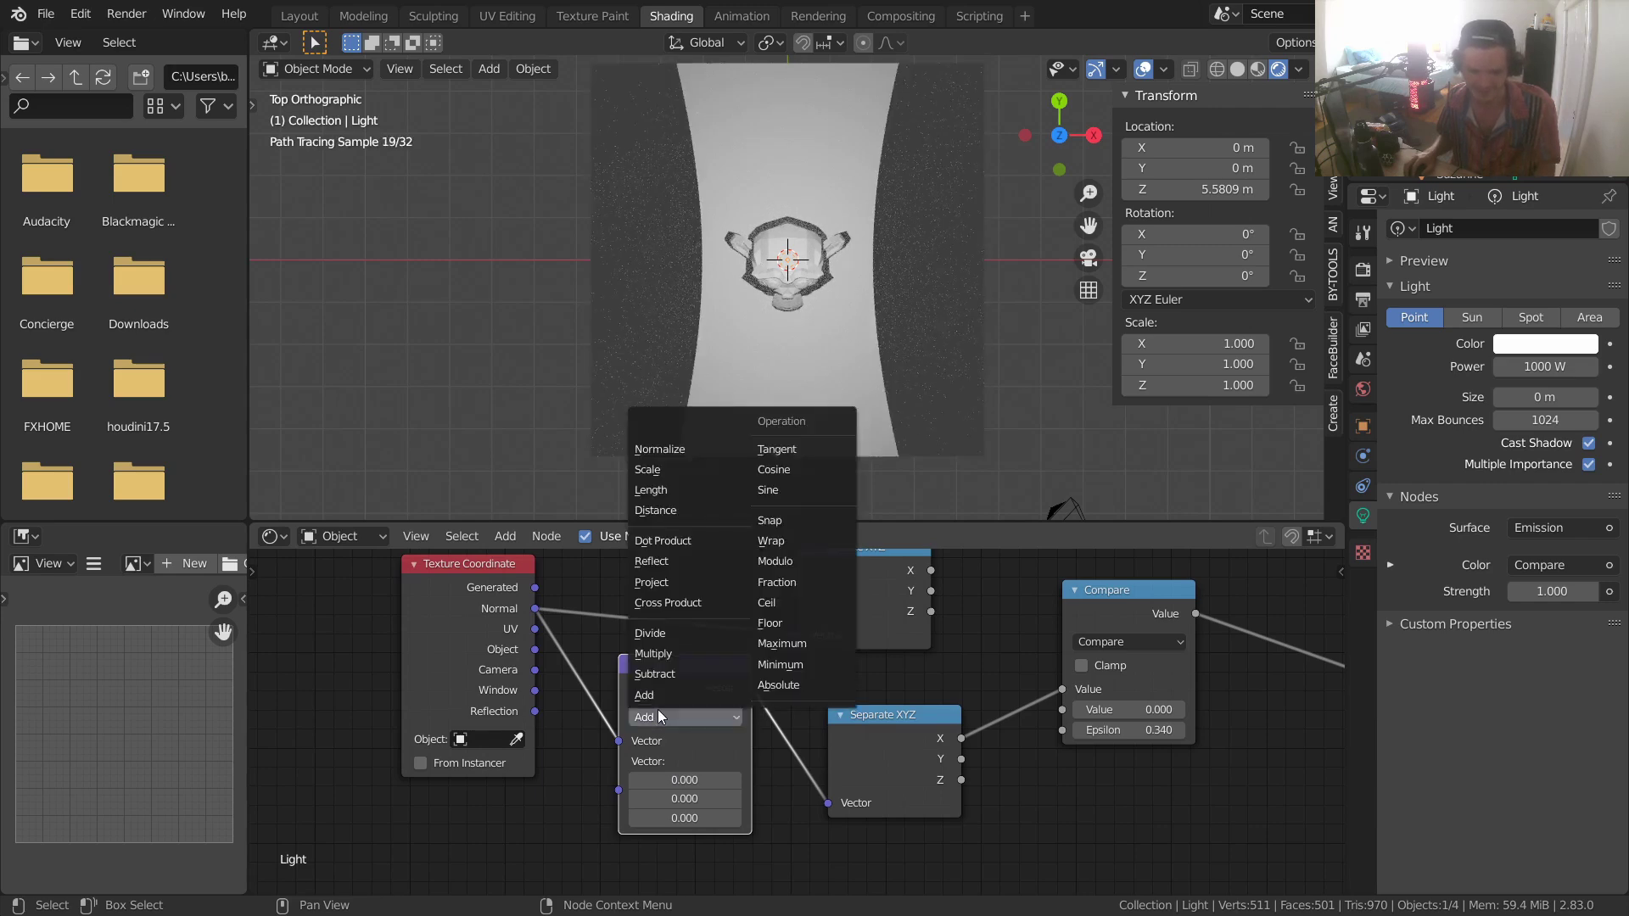
pyautogui.click(650, 633)
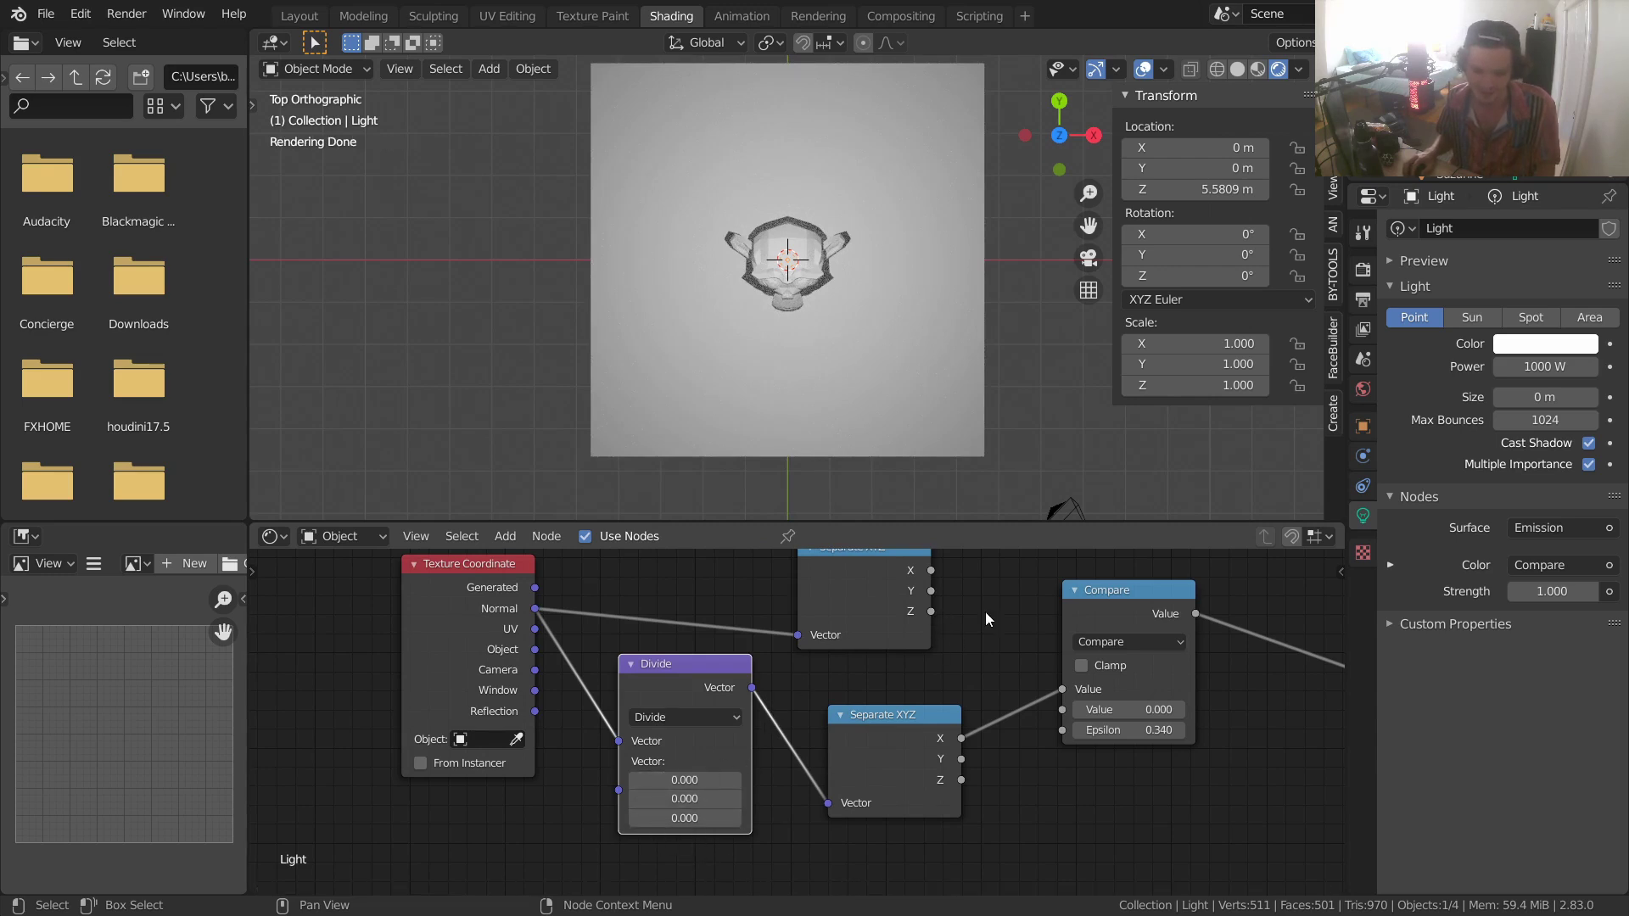
# - Connect the upper Separate XYZ's Z output to the Divide node's second vector, and reposition that Separate XYZ above the Divide node
pyautogui.moveTo(925, 609); pyautogui.dragTo(616, 796)
pyautogui.moveTo(762, 660); pyautogui.dragTo(790, 749, button='middle')
pyautogui.moveTo(887, 633); pyautogui.dragTo(787, 593)
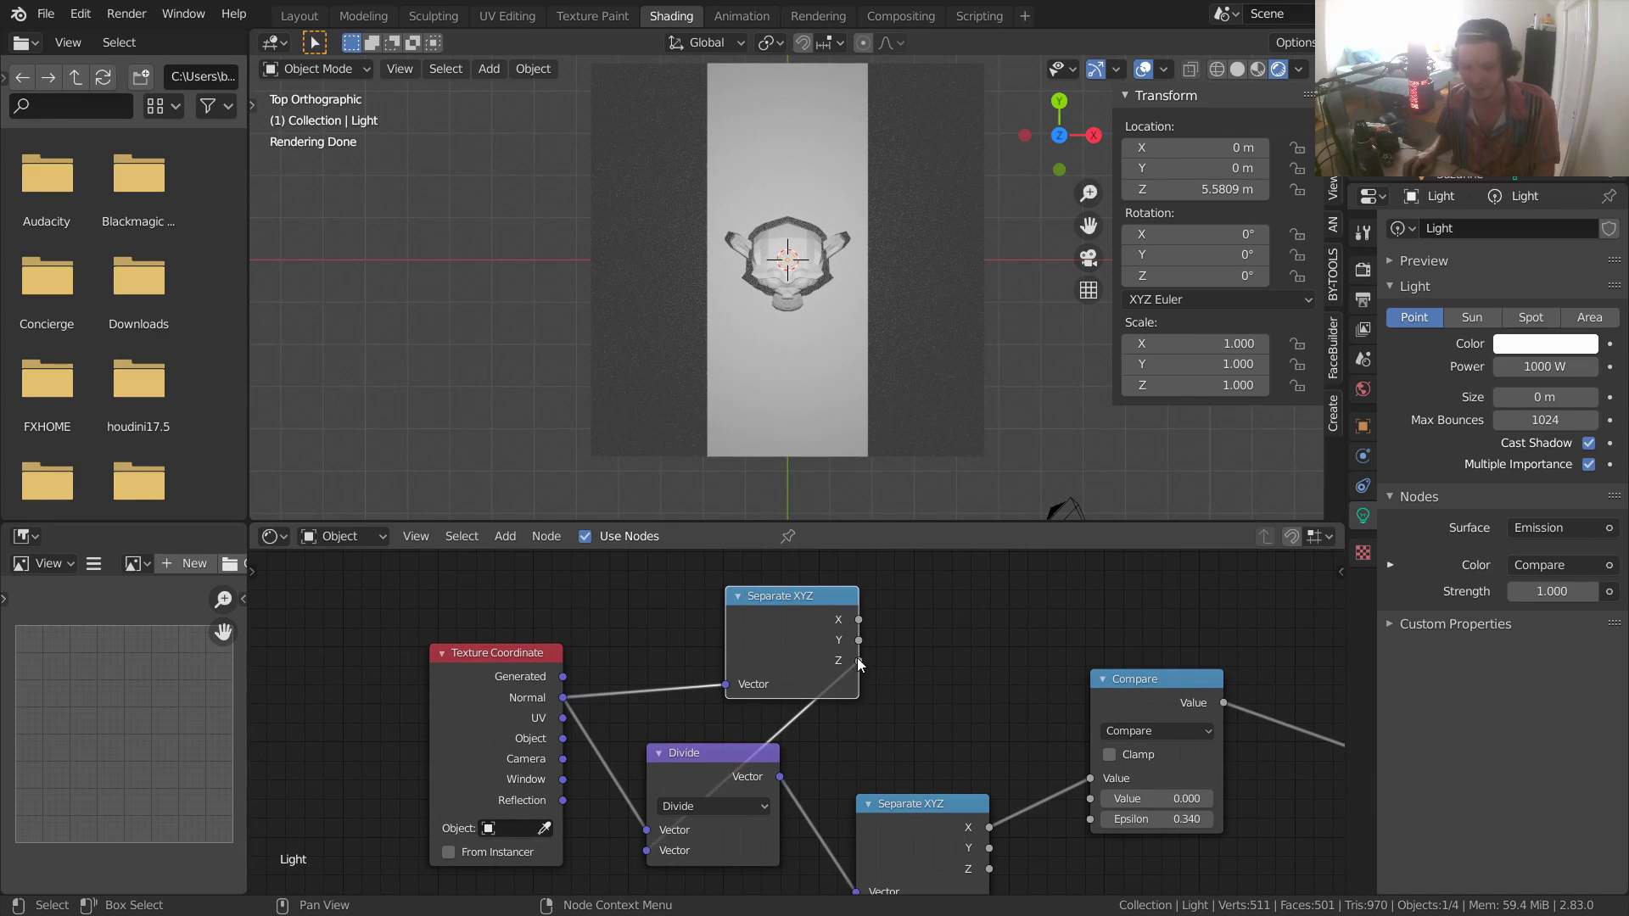
pyautogui.moveTo(857, 662); pyautogui.dragTo(862, 630, button='middle')
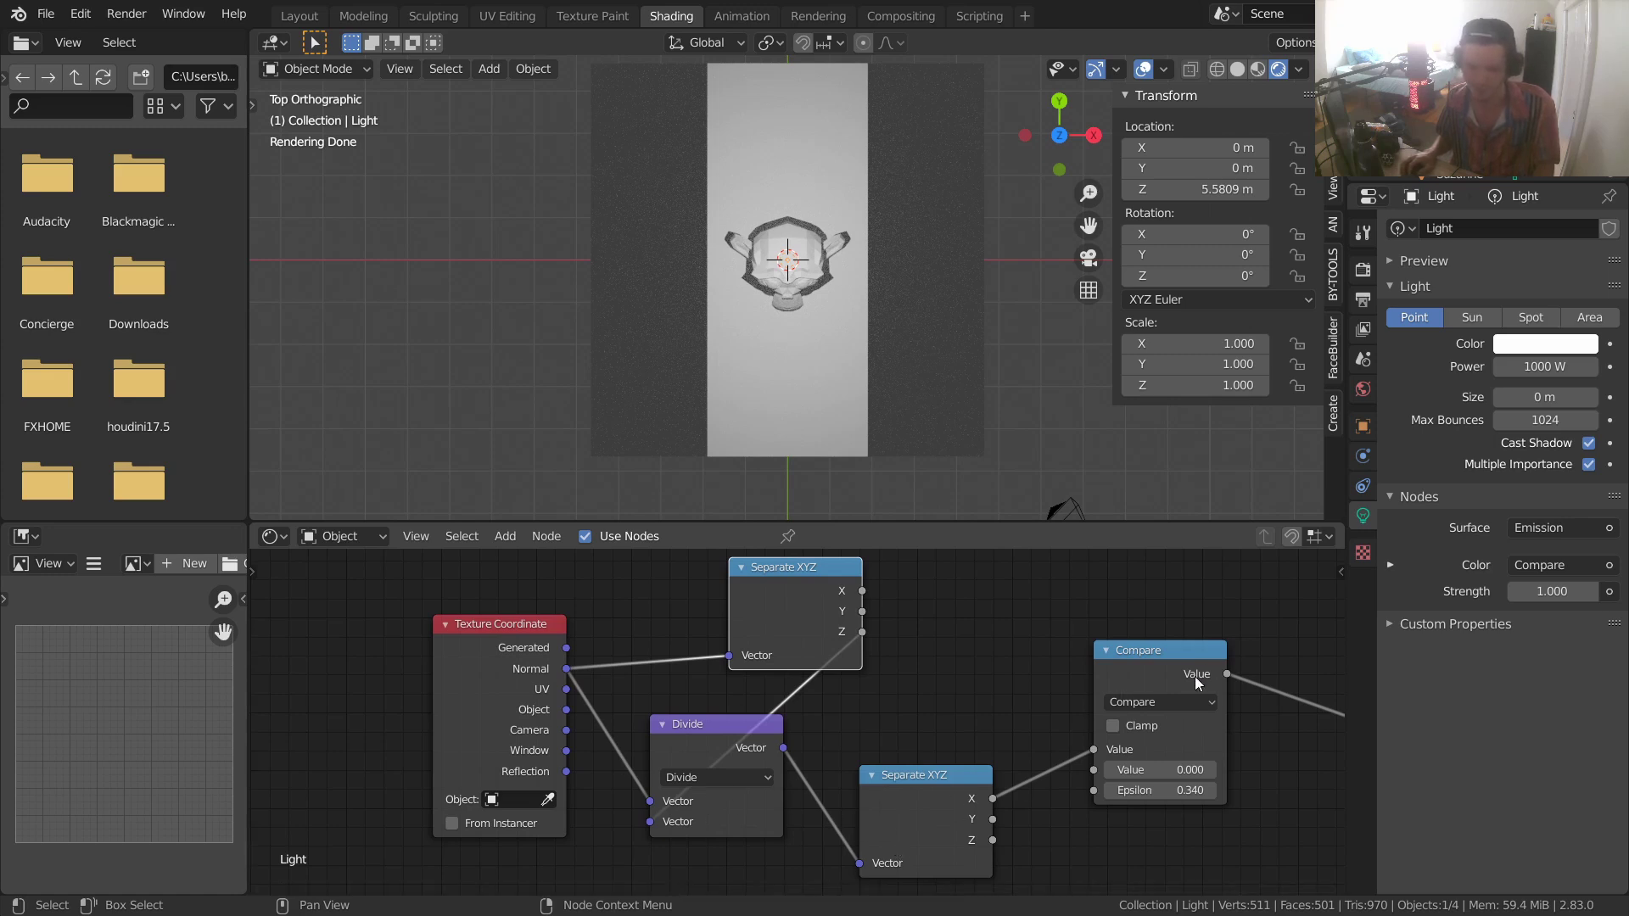
# - Try the upper Separate XYZ's X output directly in the Compare node, and restore the link from the lower Separate XYZ's X output
pyautogui.keyDown('ctrl'); pyautogui.moveTo(1028, 758); pyautogui.dragTo(1039, 798, button='right'); pyautogui.keyUp('ctrl')
pyautogui.moveTo(862, 591)
pyautogui.mouseDown()
pyautogui.moveTo(989, 651)
pyautogui.moveTo(1094, 749)
pyautogui.mouseUp()
pyautogui.keyDown('ctrl'); pyautogui.moveTo(1019, 768); pyautogui.dragTo(1040, 637, button='right'); pyautogui.keyUp('ctrl')
pyautogui.moveTo(992, 799); pyautogui.dragTo(1093, 750)
# - Narrow the Compare node's epsilon to 0.01 and check the laser line across the monkey head in perspective
pyautogui.moveTo(1161, 790); pyautogui.dragTo(1014, 764, button='middle')
pyautogui.moveTo(1015, 764); pyautogui.dragTo(968, 764)
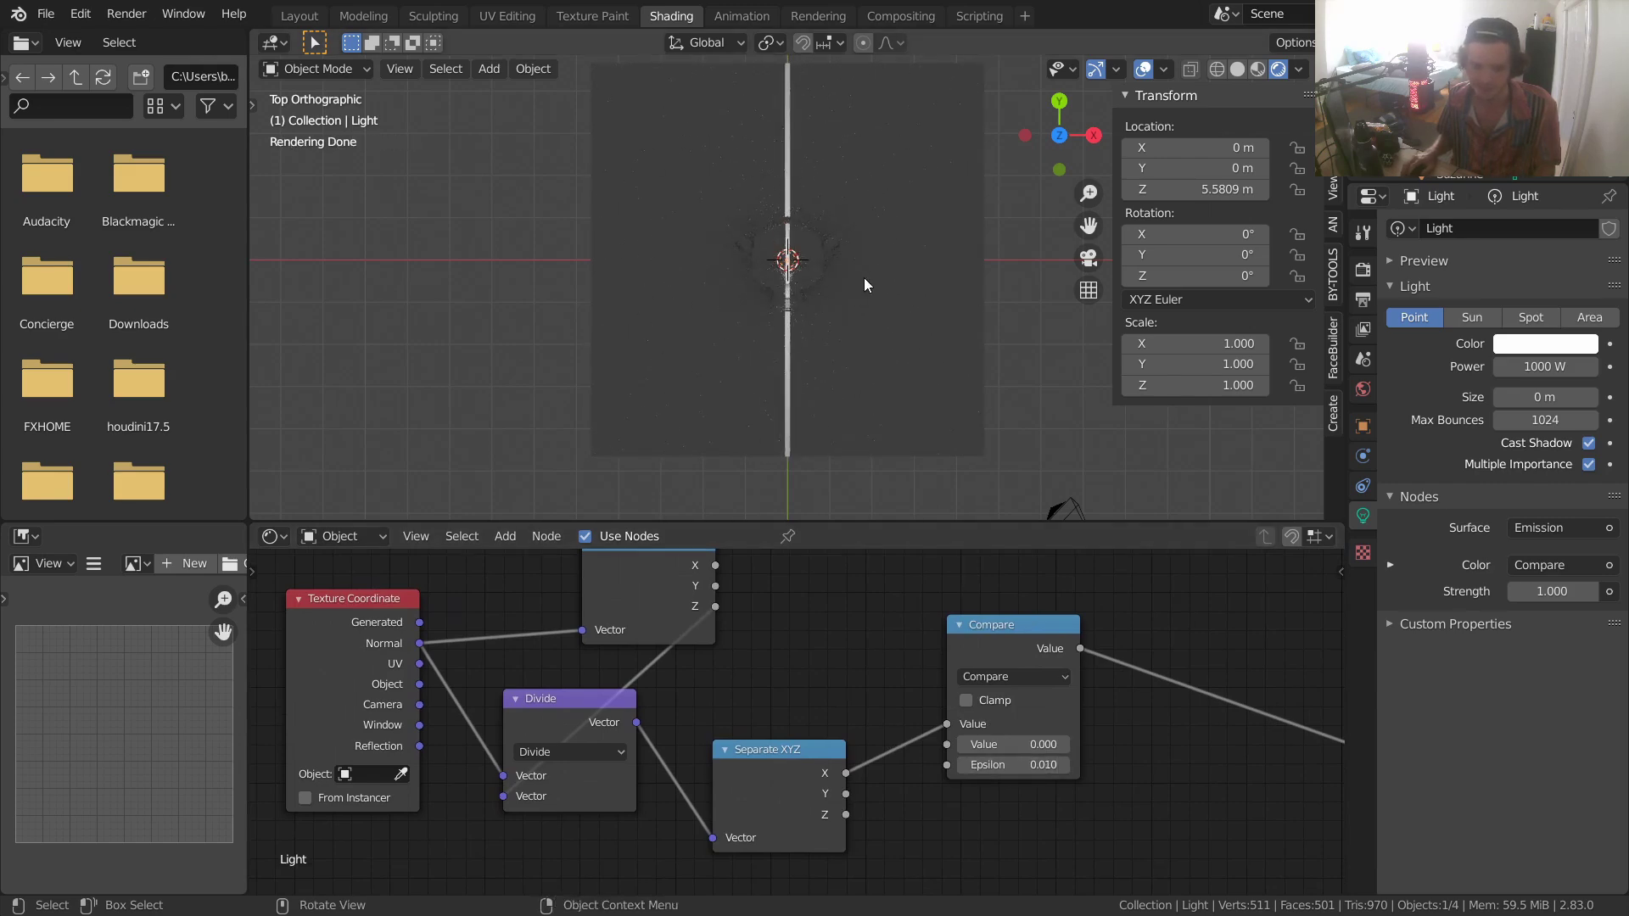
pyautogui.moveTo(873, 273); pyautogui.dragTo(802, 347, button='middle')
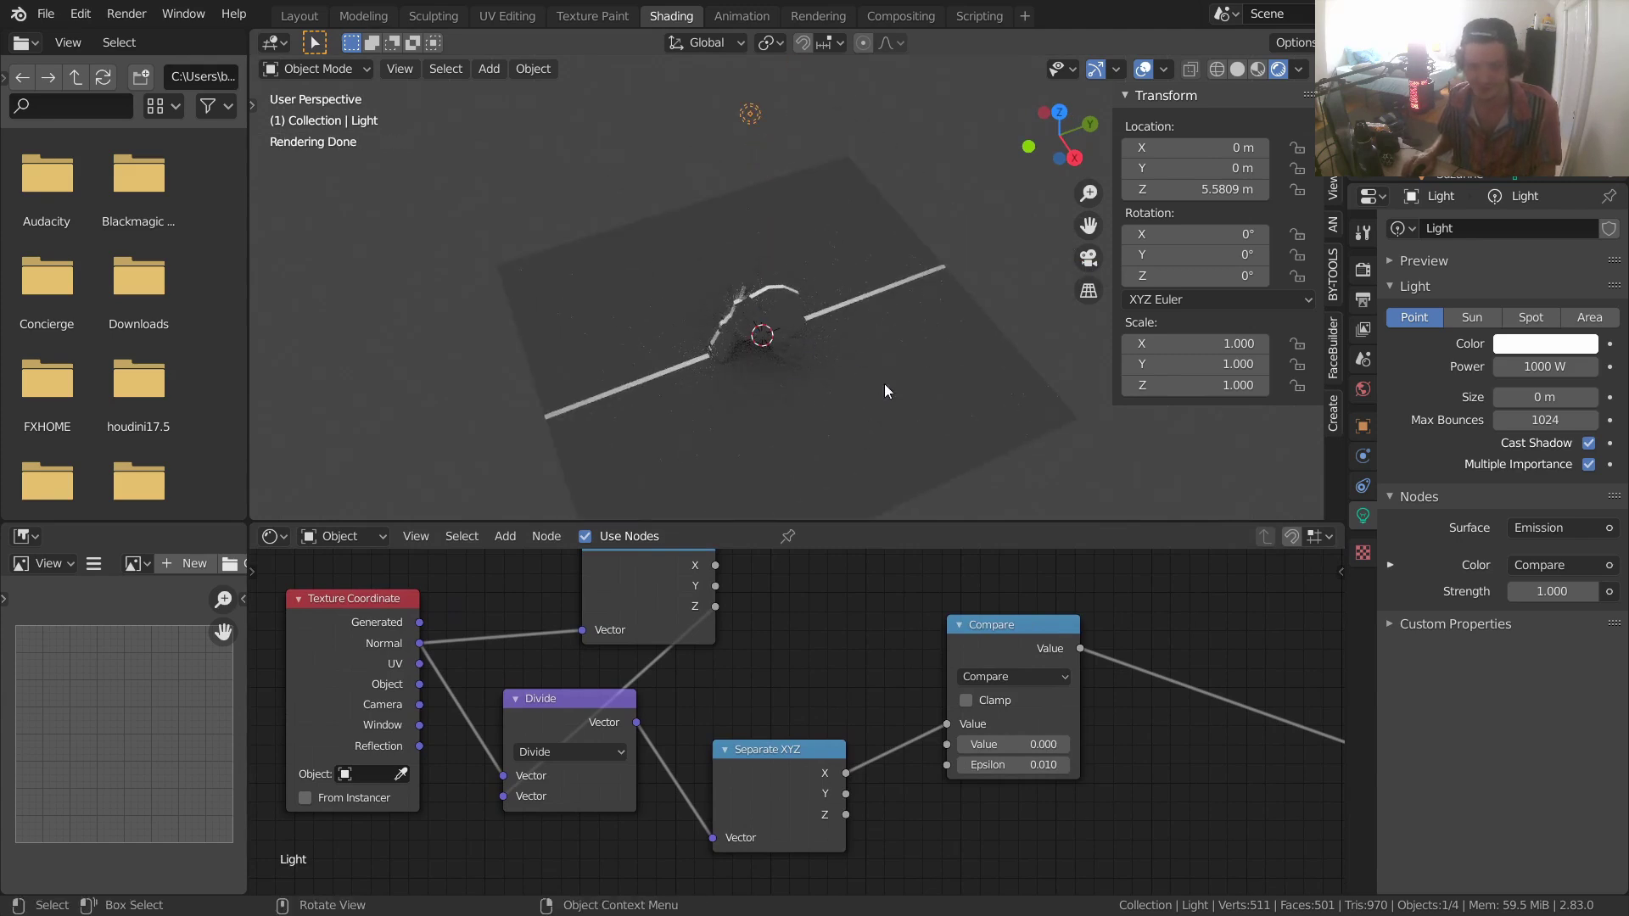
# - Move the Compare node's link from the Emission node's Color input to its Strength input, and reposition the nodes for space
pyautogui.moveTo(1156, 752); pyautogui.dragTo(820, 650, button='middle')
pyautogui.moveTo(917, 676); pyautogui.dragTo(826, 616)
pyautogui.scroll(2, 826, 645)
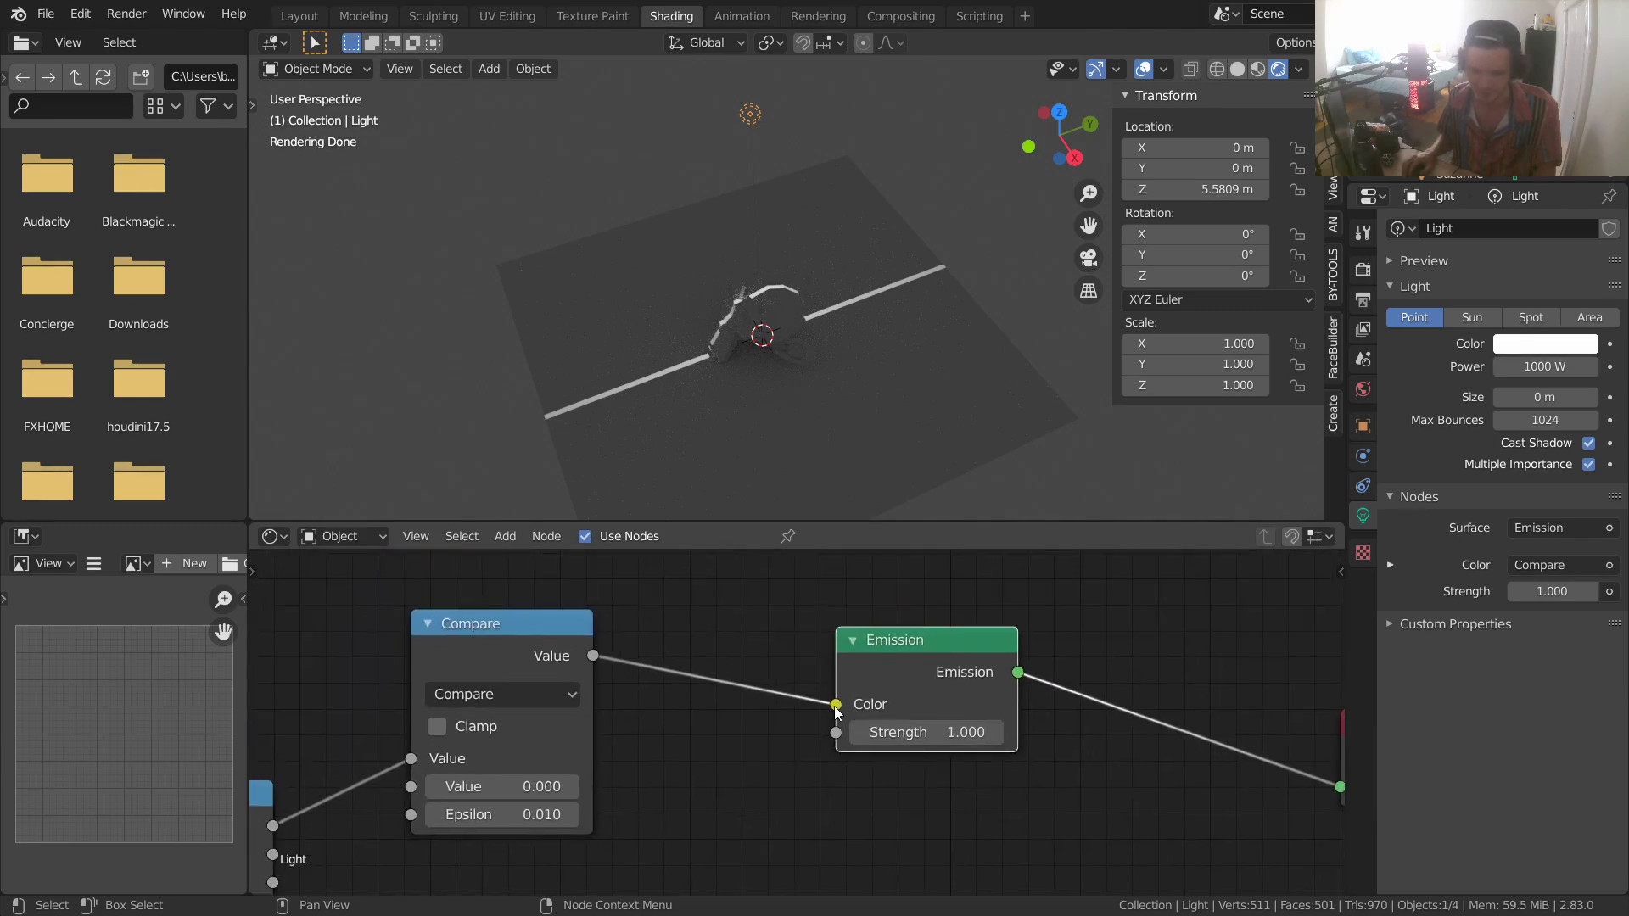
pyautogui.moveTo(836, 704); pyautogui.dragTo(735, 662)
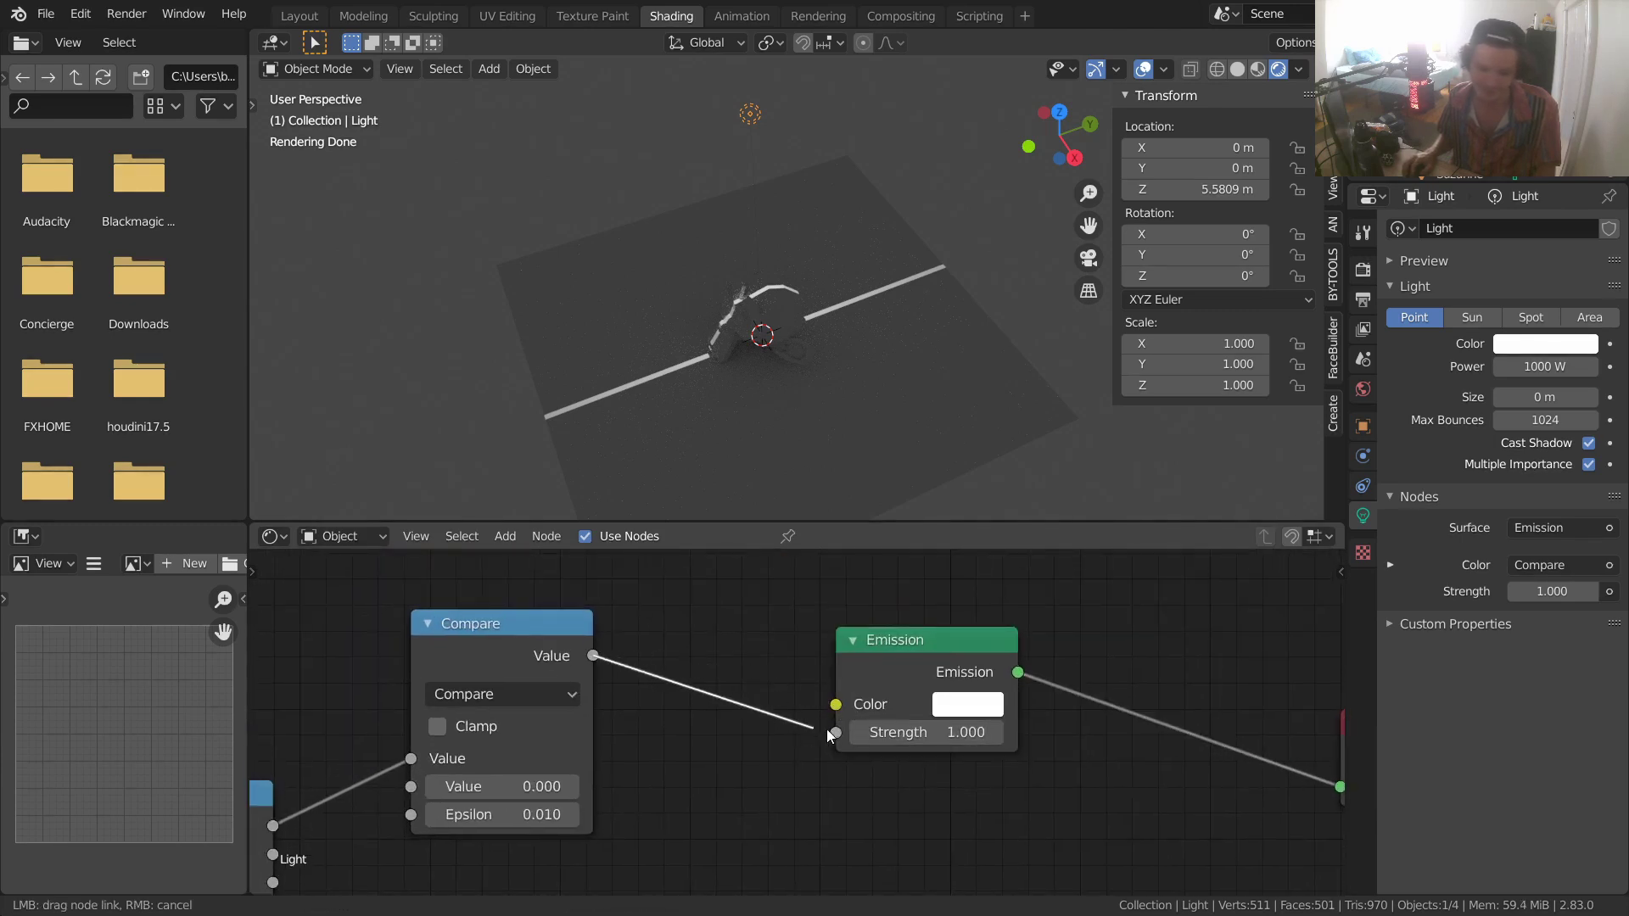
pyautogui.moveTo(812, 735); pyautogui.dragTo(823, 733)
pyautogui.moveTo(818, 674); pyautogui.dragTo(750, 720, button='middle')
pyautogui.moveTo(812, 689); pyautogui.dragTo(931, 692)
# - Duplicate the Compare node onto the link before Emission, change the copy's operation to Multiply, and set its value to 1
pyautogui.click(485, 684)
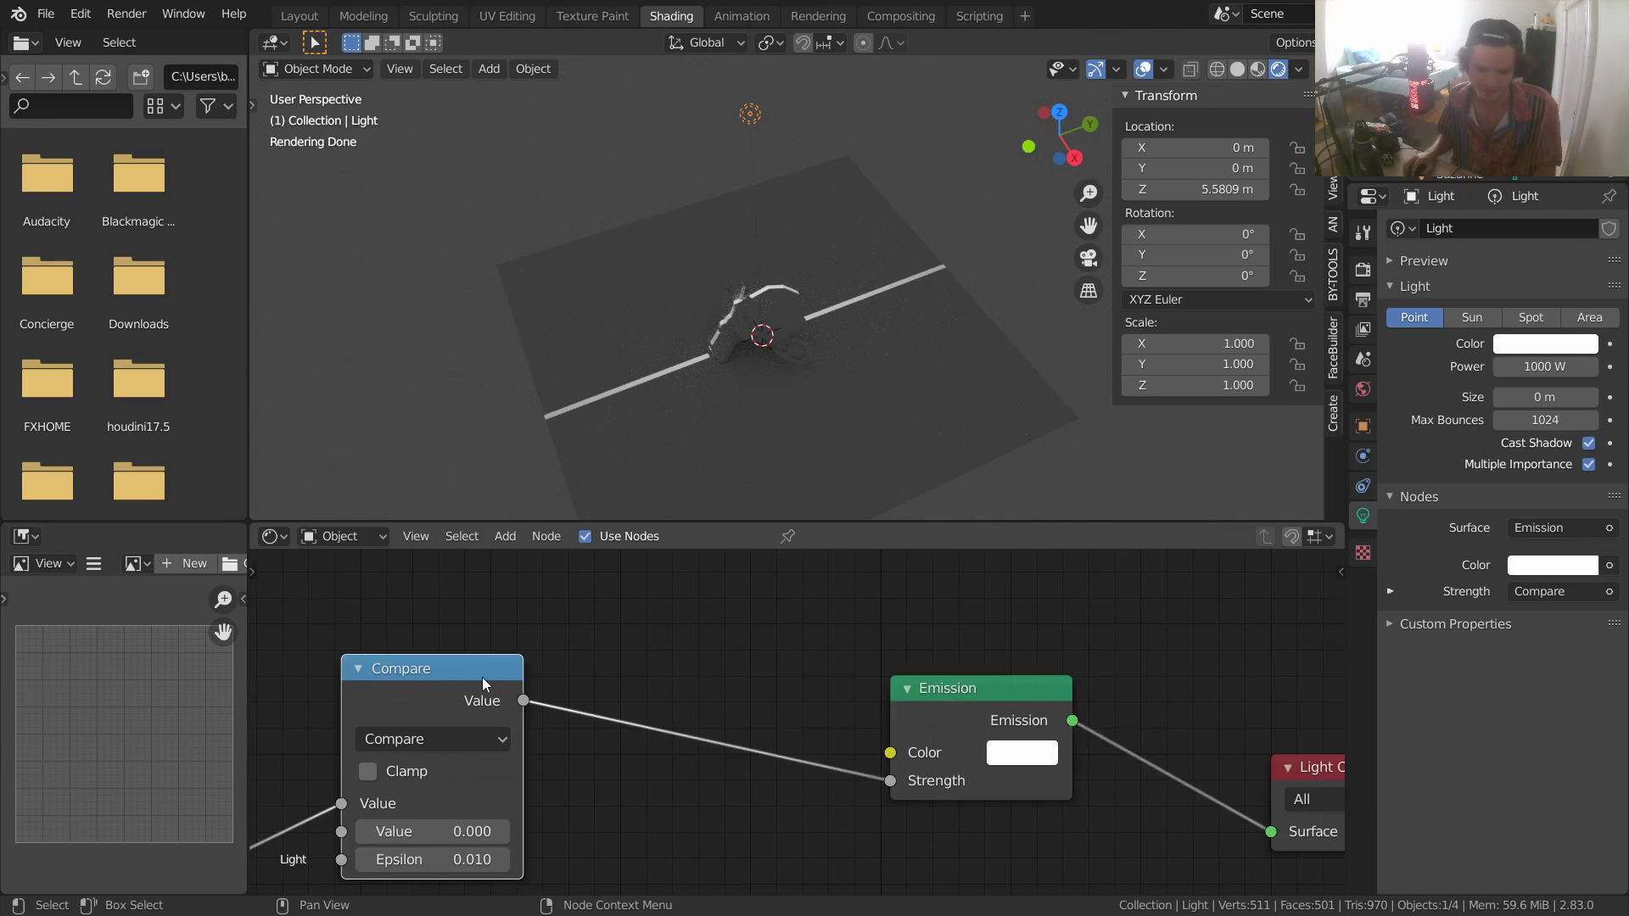
pyautogui.hotkey('shift', 'd')
pyautogui.click(771, 684)
pyautogui.click(692, 739)
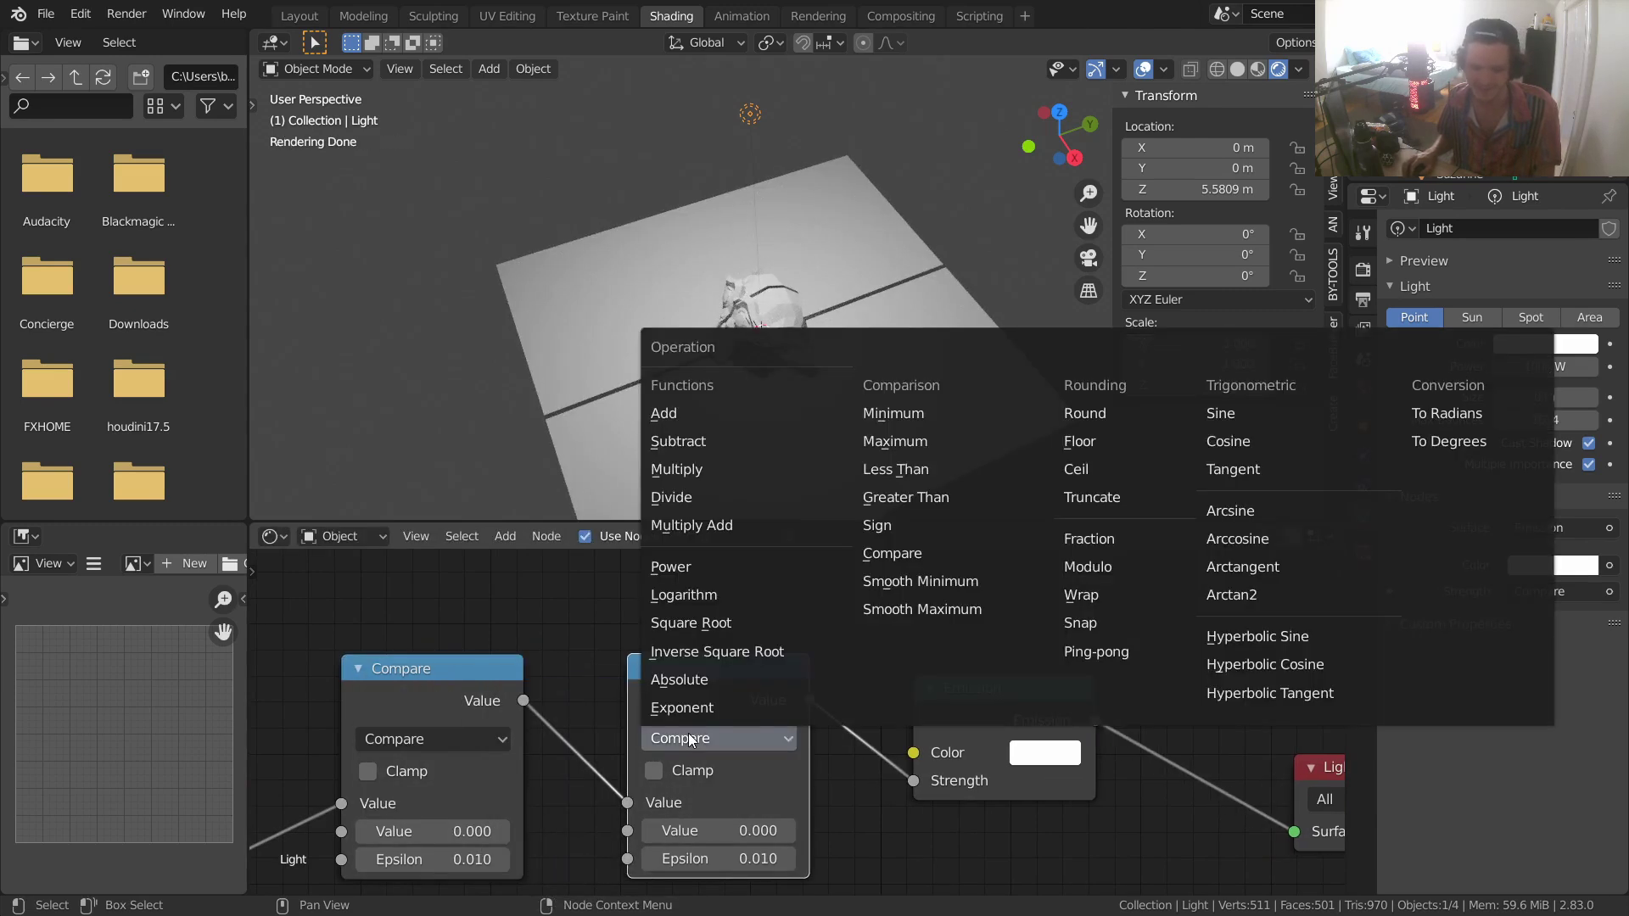
pyautogui.click(676, 470)
pyautogui.click(734, 831)
pyautogui.write('1')
pyautogui.press('Return')
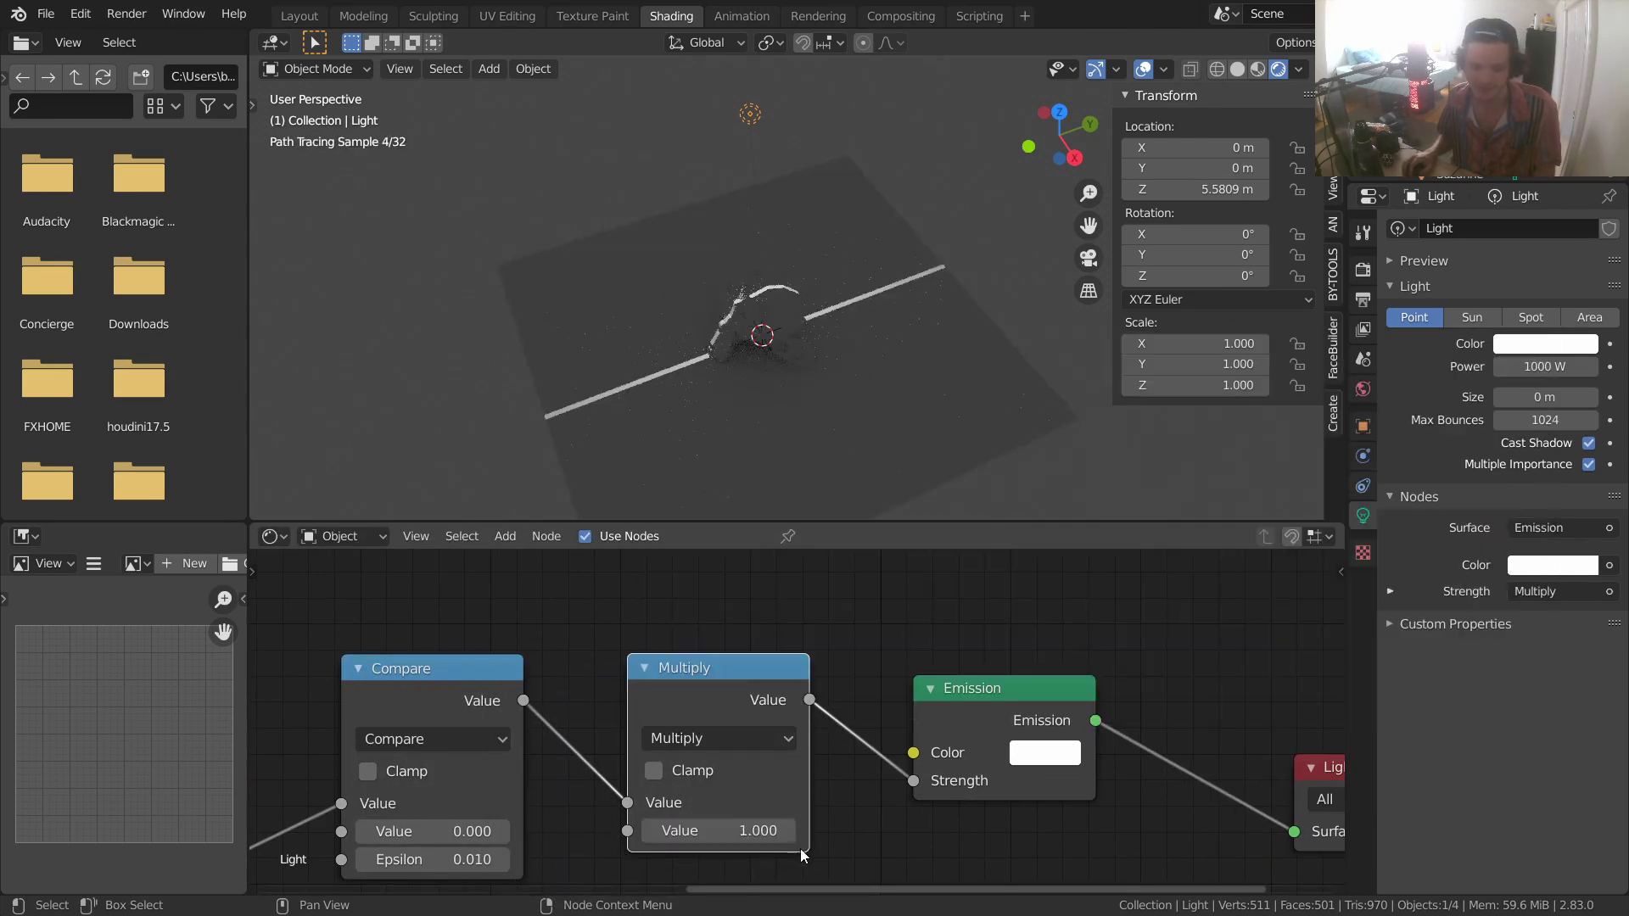
# - Try multiplier values of 5 and 50 in the Multiply node to brighten the laser line
pyautogui.click(740, 831)
pyautogui.write('5')
pyautogui.press('Return')
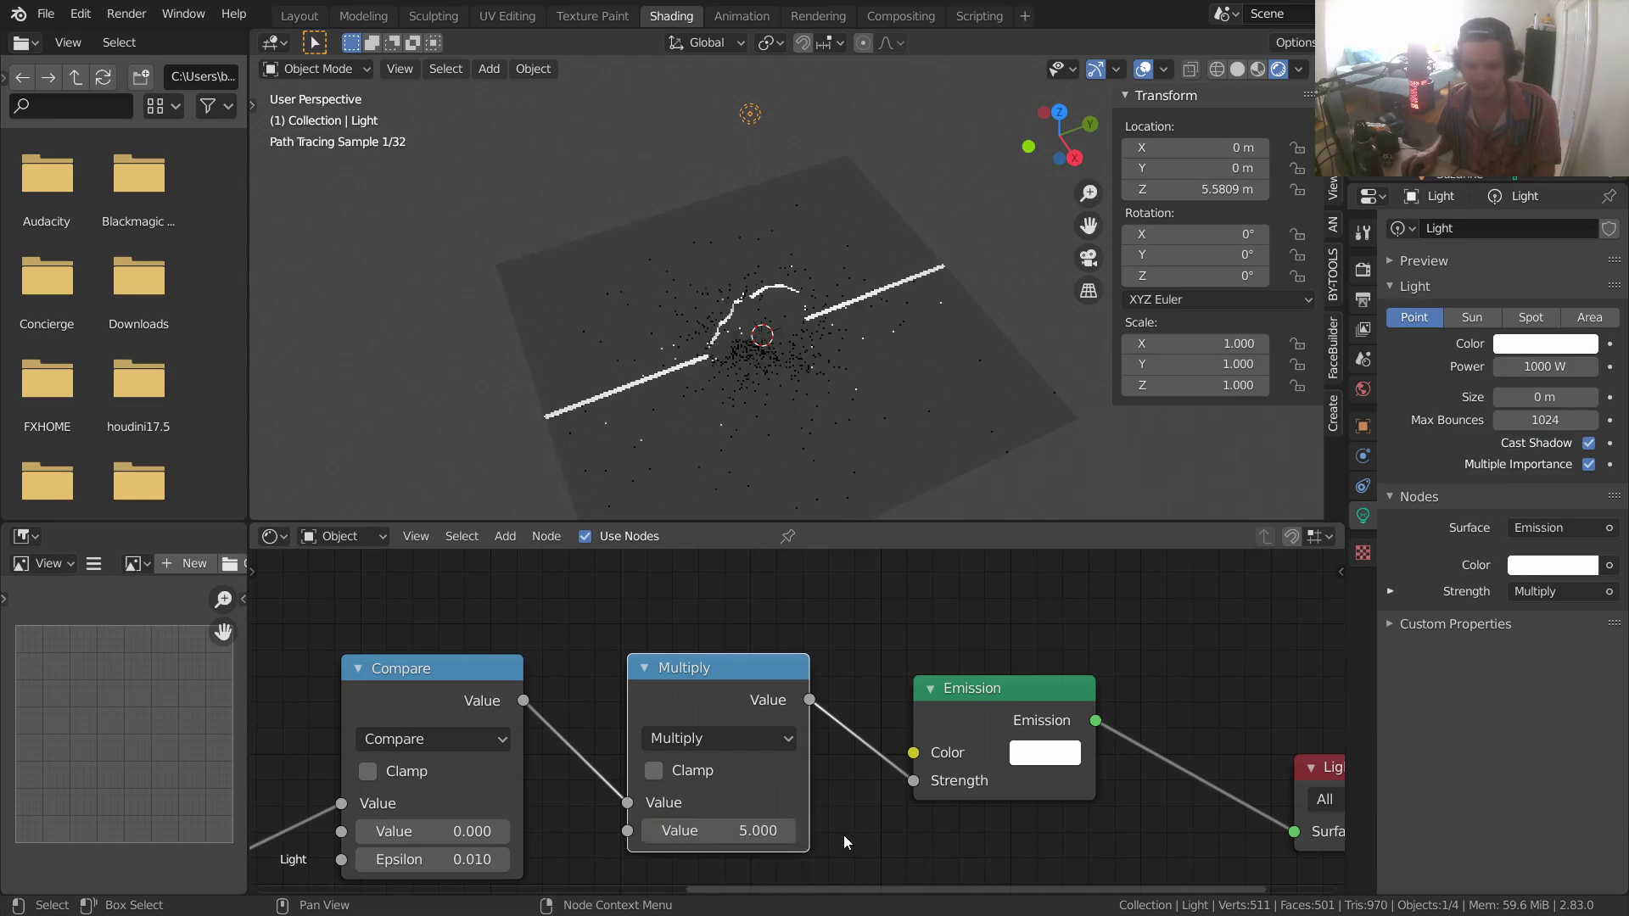
pyautogui.click(735, 831)
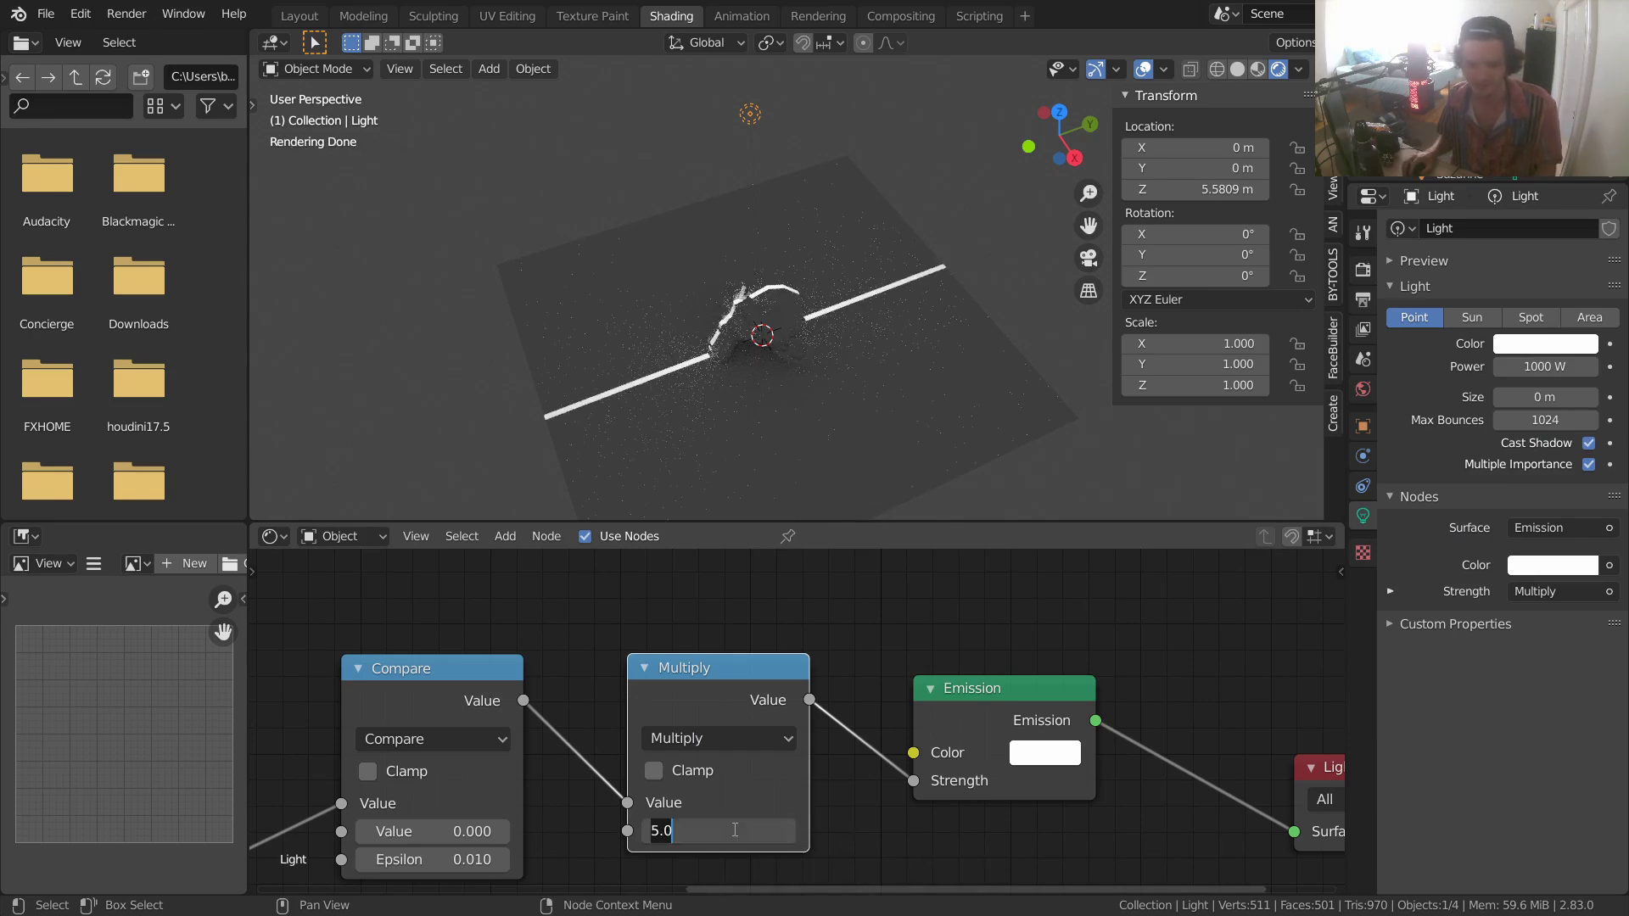
pyautogui.write('50')
pyautogui.press('Return')
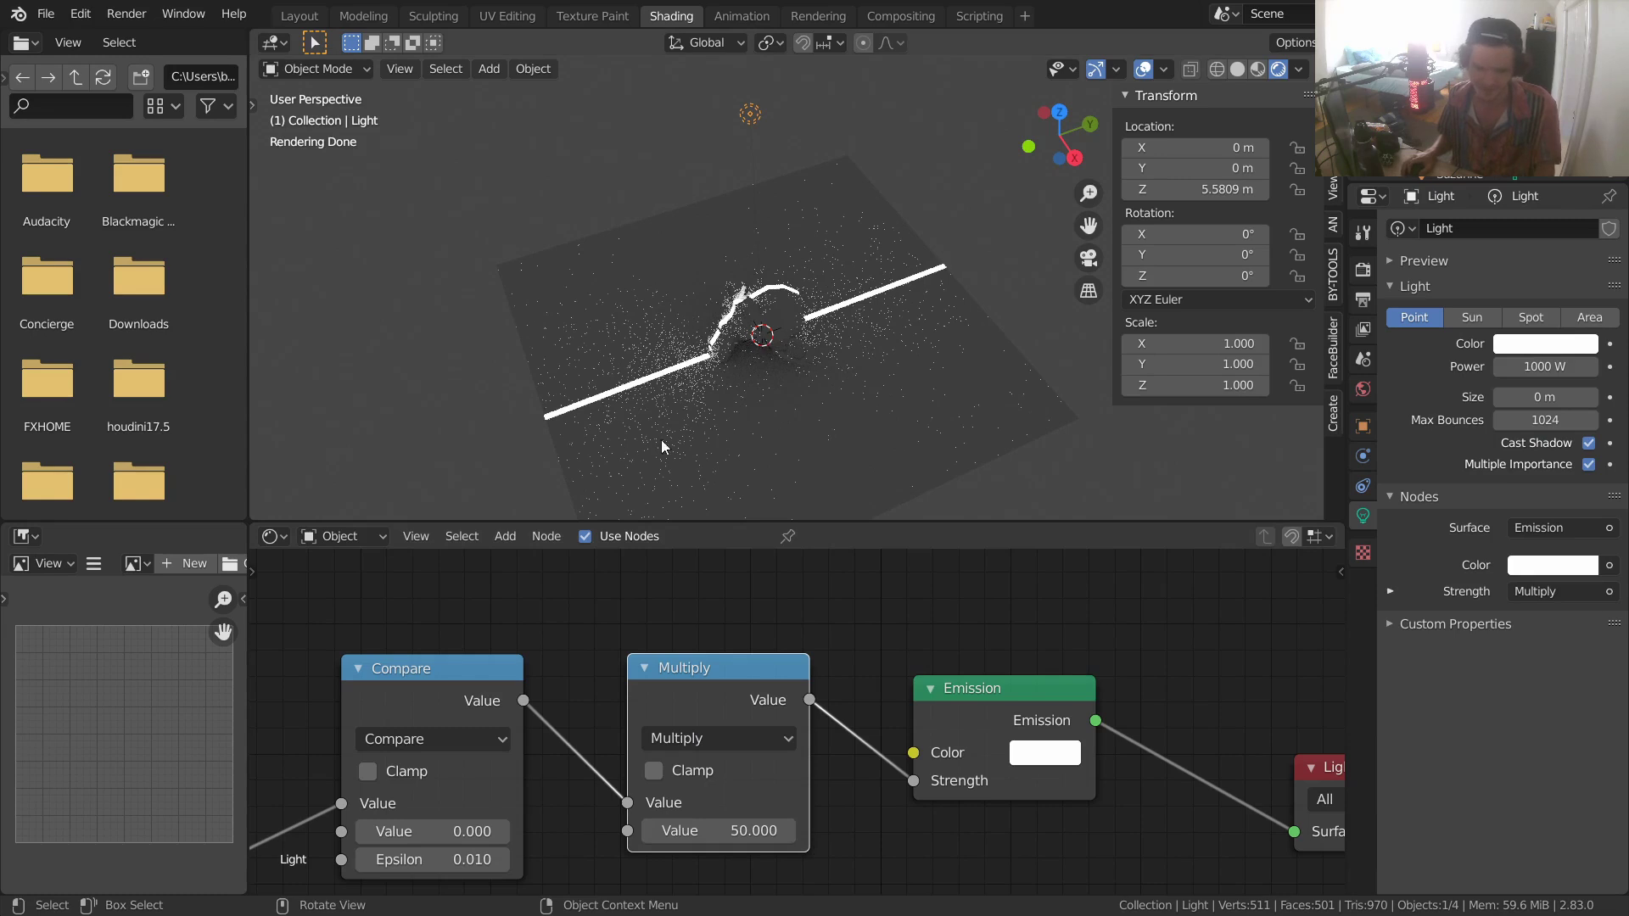
pyautogui.scroll(2, 640, 291)
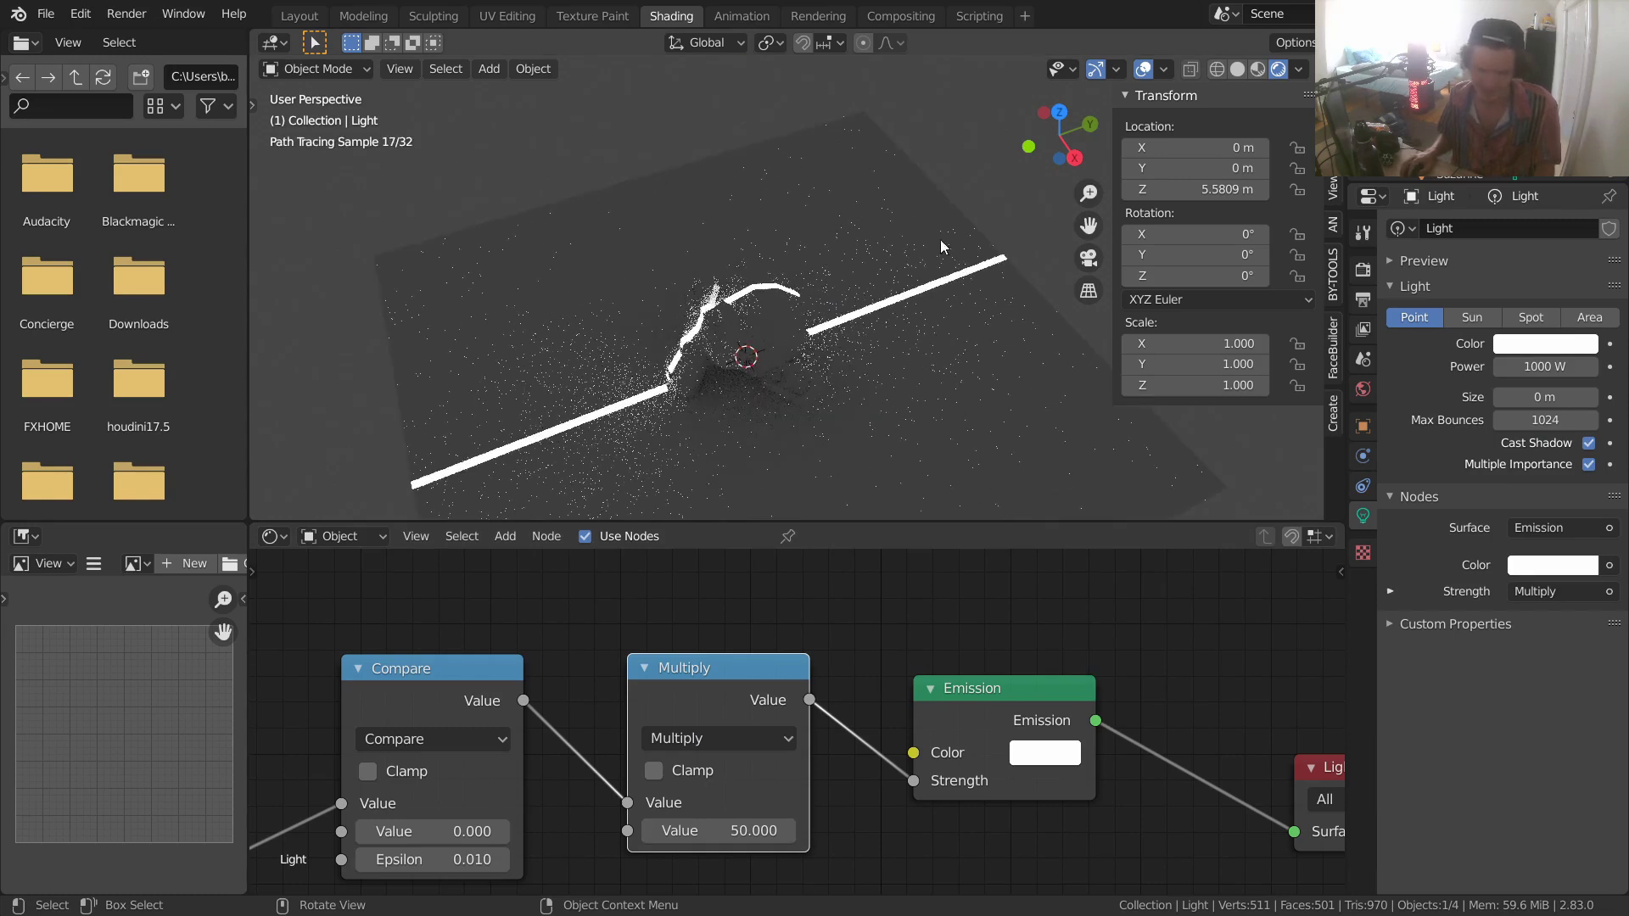
# - Raise the Cycles viewport samples to 209 and enable Adaptive Sampling in the render settings
pyautogui.click(1368, 289)
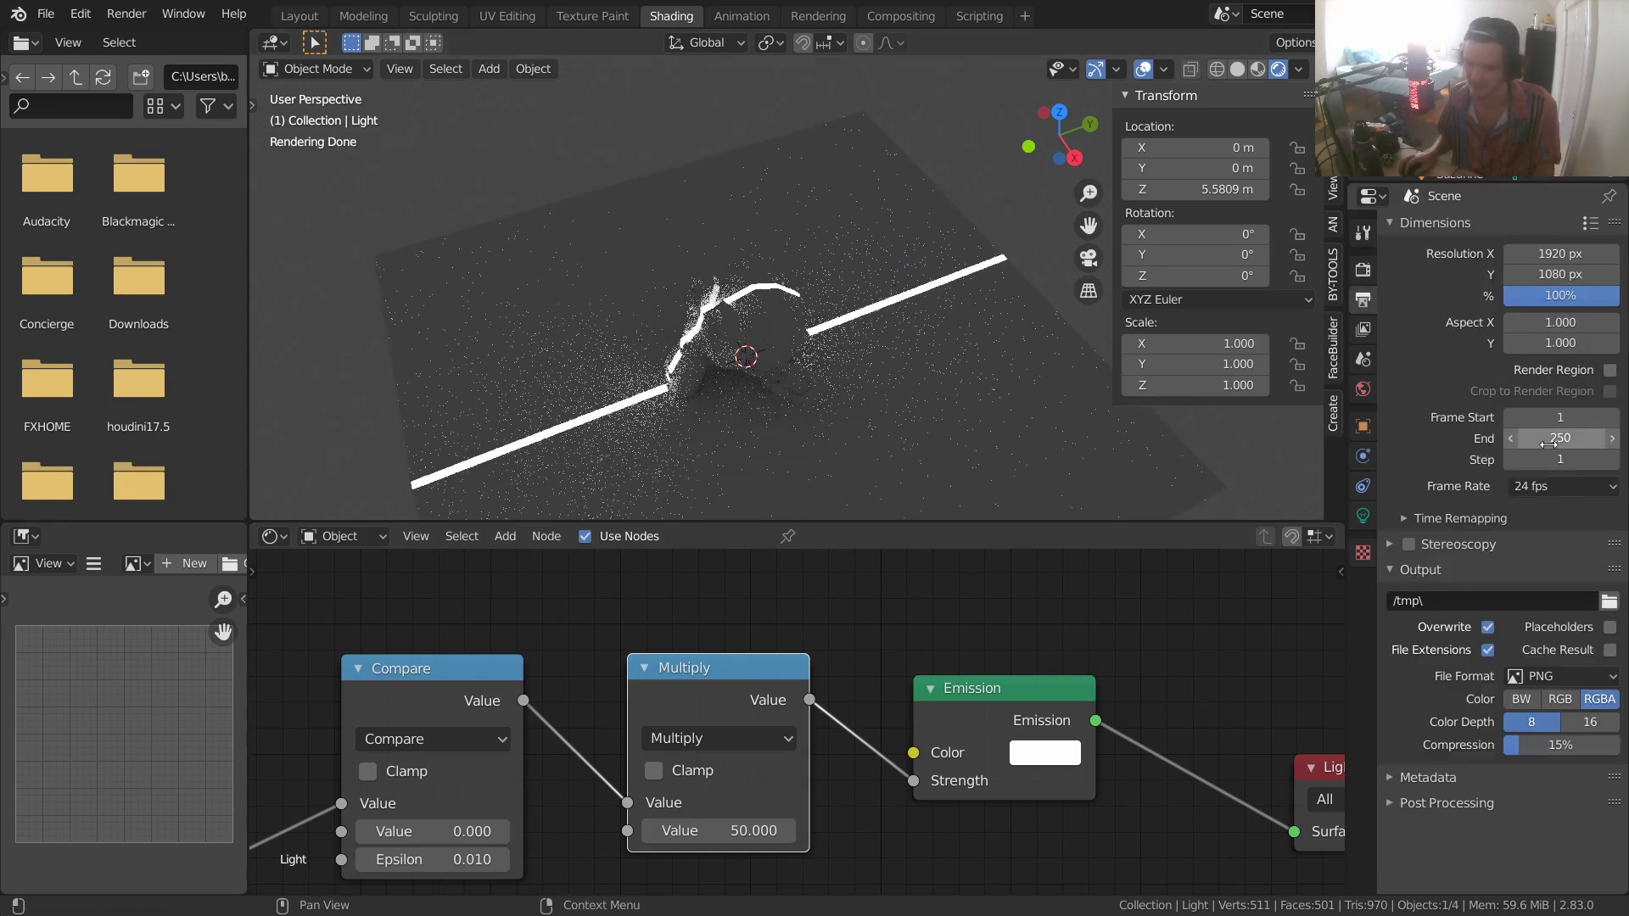
pyautogui.click(1363, 271)
pyautogui.moveTo(1601, 408); pyautogui.dragTo(1617, 409)
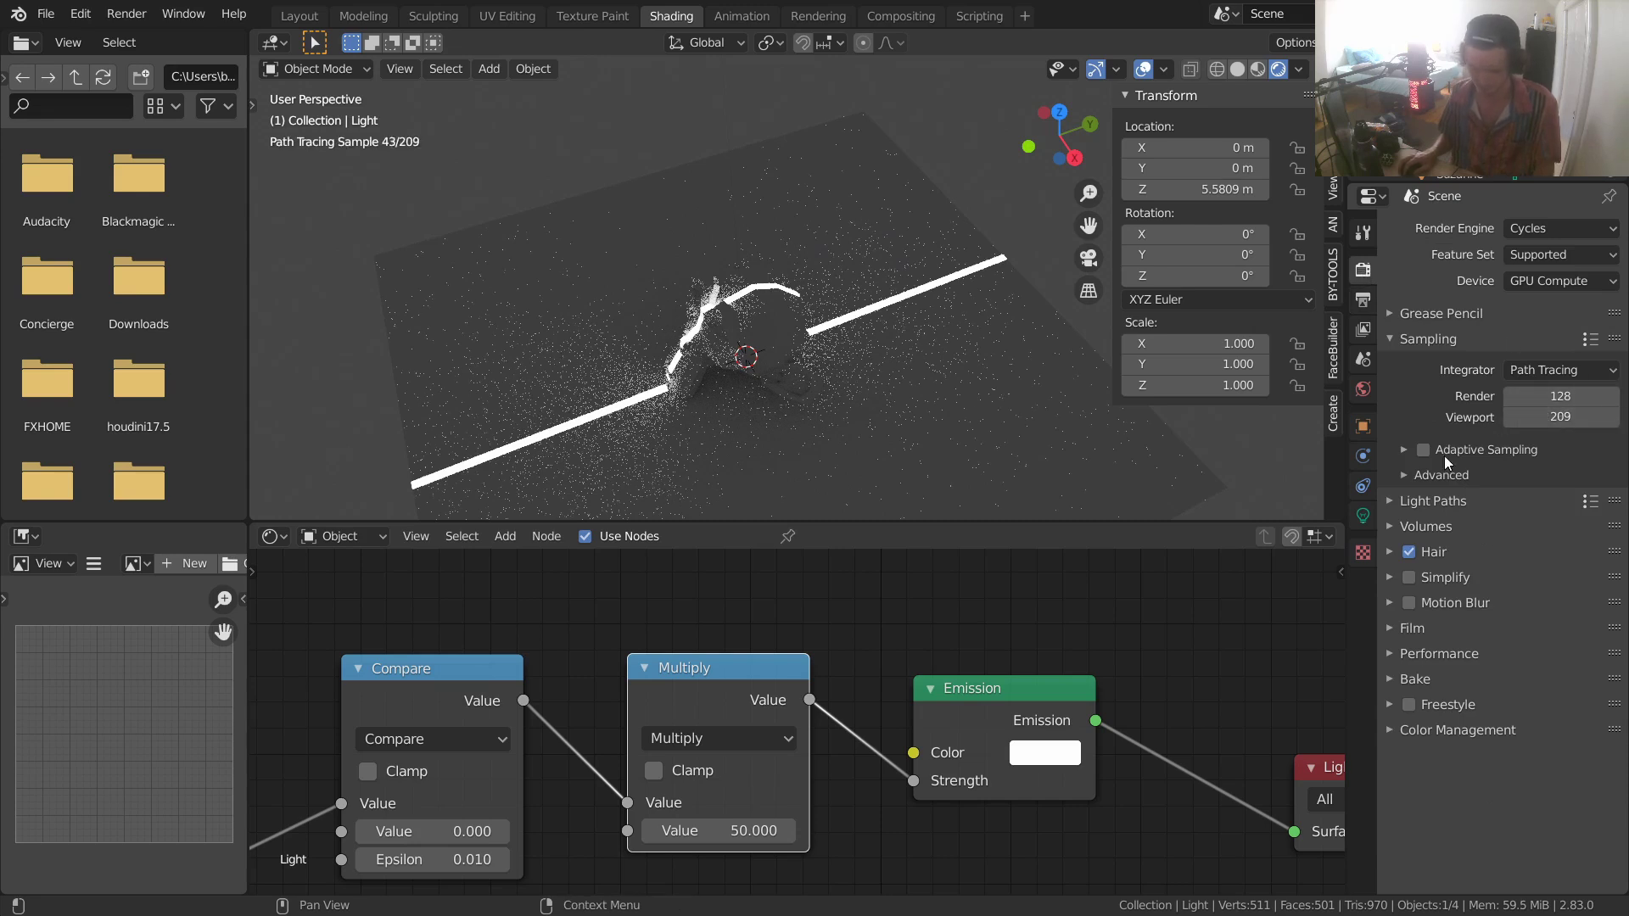
pyautogui.click(1422, 448)
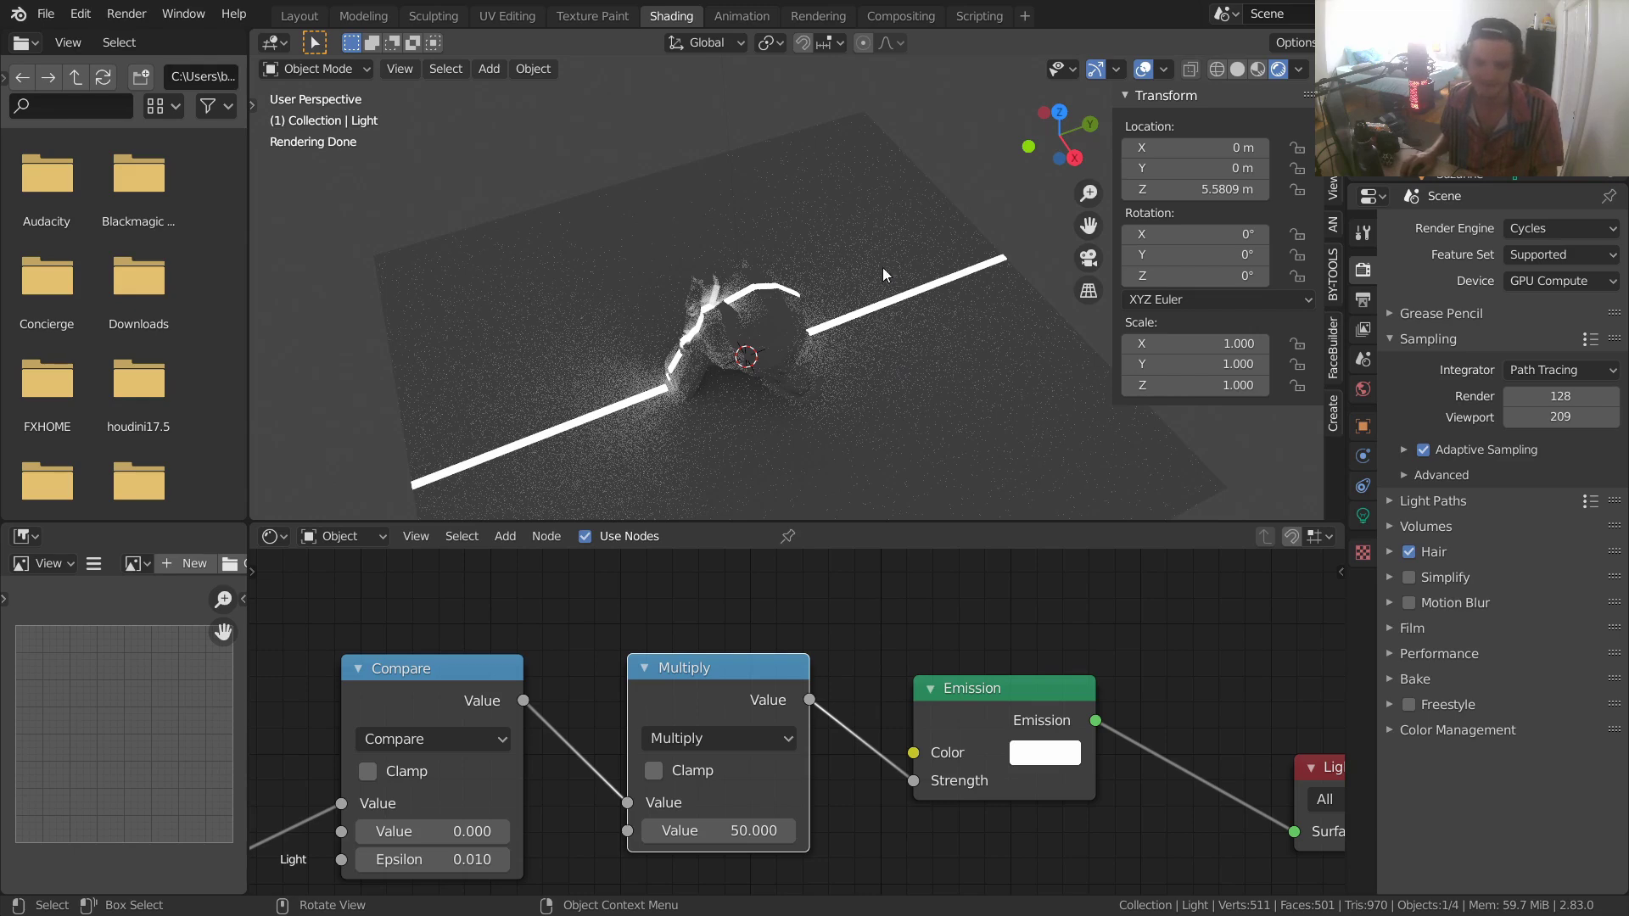
# - Set the Multiply node's value to 5 and change the Emission color to pure red
pyautogui.moveTo(788, 292); pyautogui.dragTo(734, 402, button='middle')
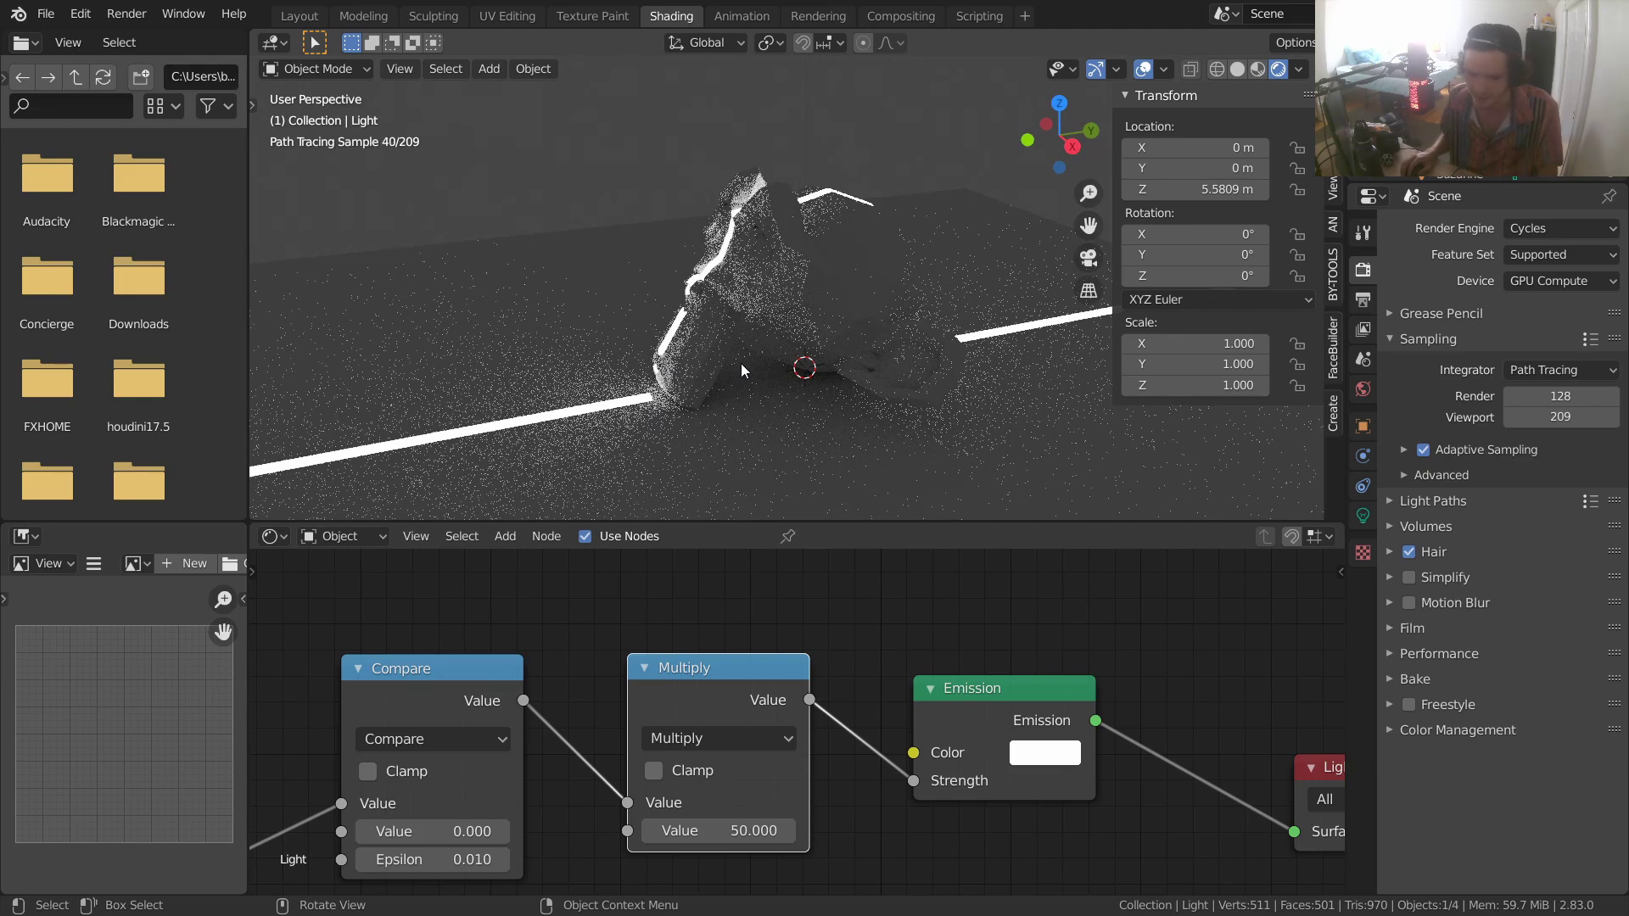
pyautogui.click(746, 831)
pyautogui.write('5')
pyautogui.press('Return')
pyautogui.click(1027, 753)
pyautogui.moveTo(1108, 513); pyautogui.dragTo(1117, 571)
pyautogui.scroll(-6, 776, 481)
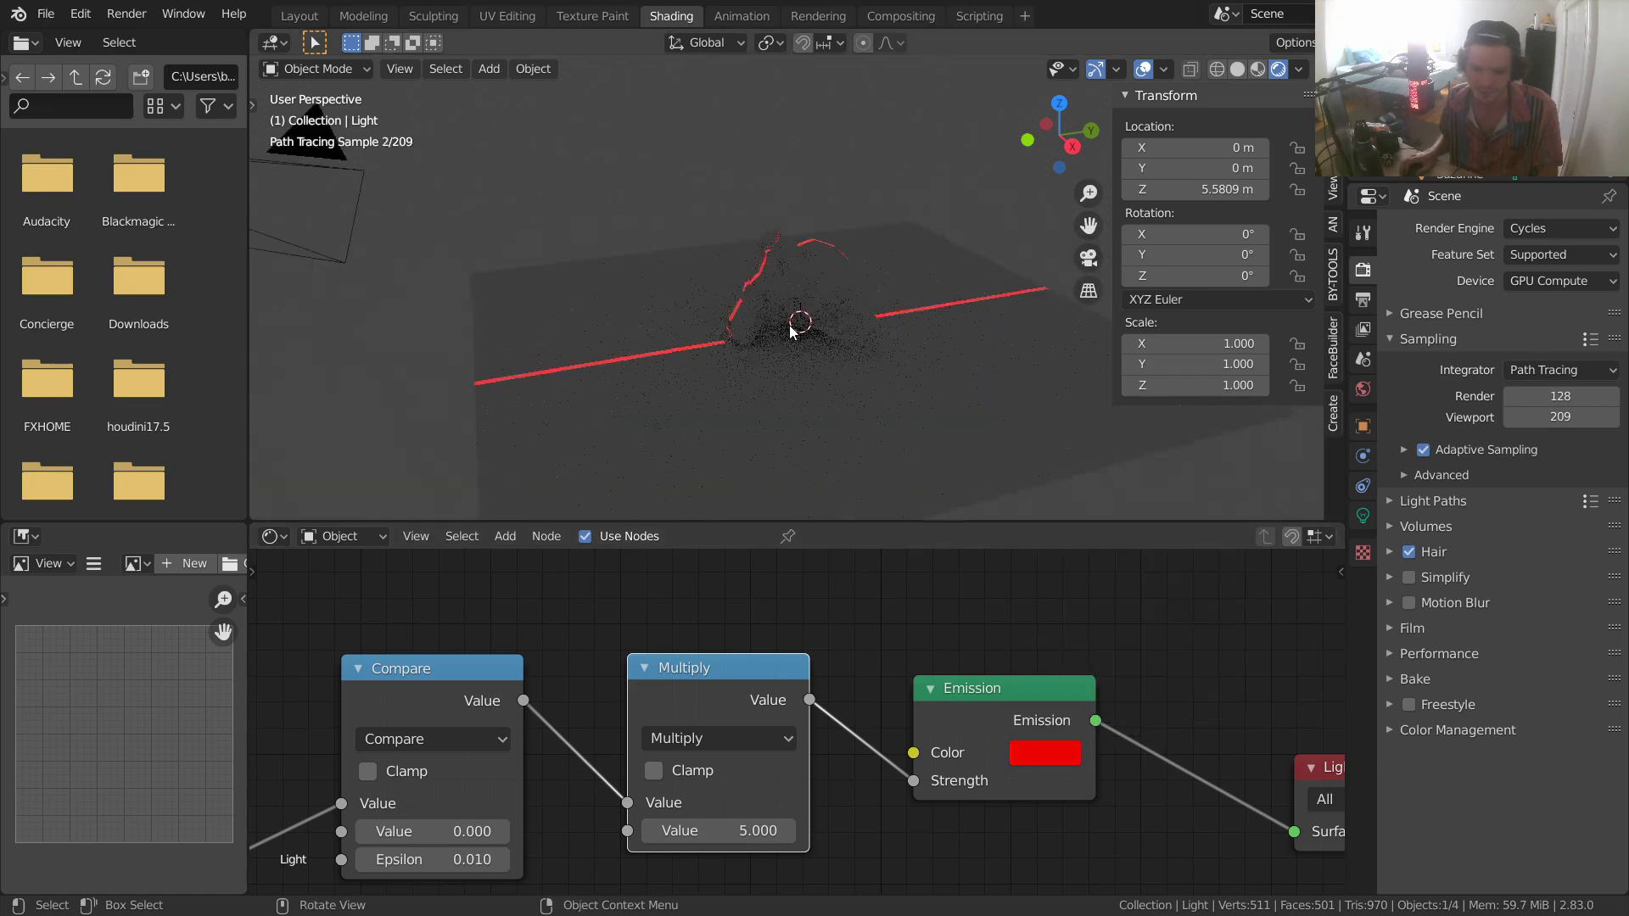
# - Halve the Compare node's epsilon to 0.005 to thin the red laser line
pyautogui.moveTo(455, 867); pyautogui.dragTo(656, 762, button='middle')
pyautogui.click(655, 762)
pyautogui.click(656, 762)
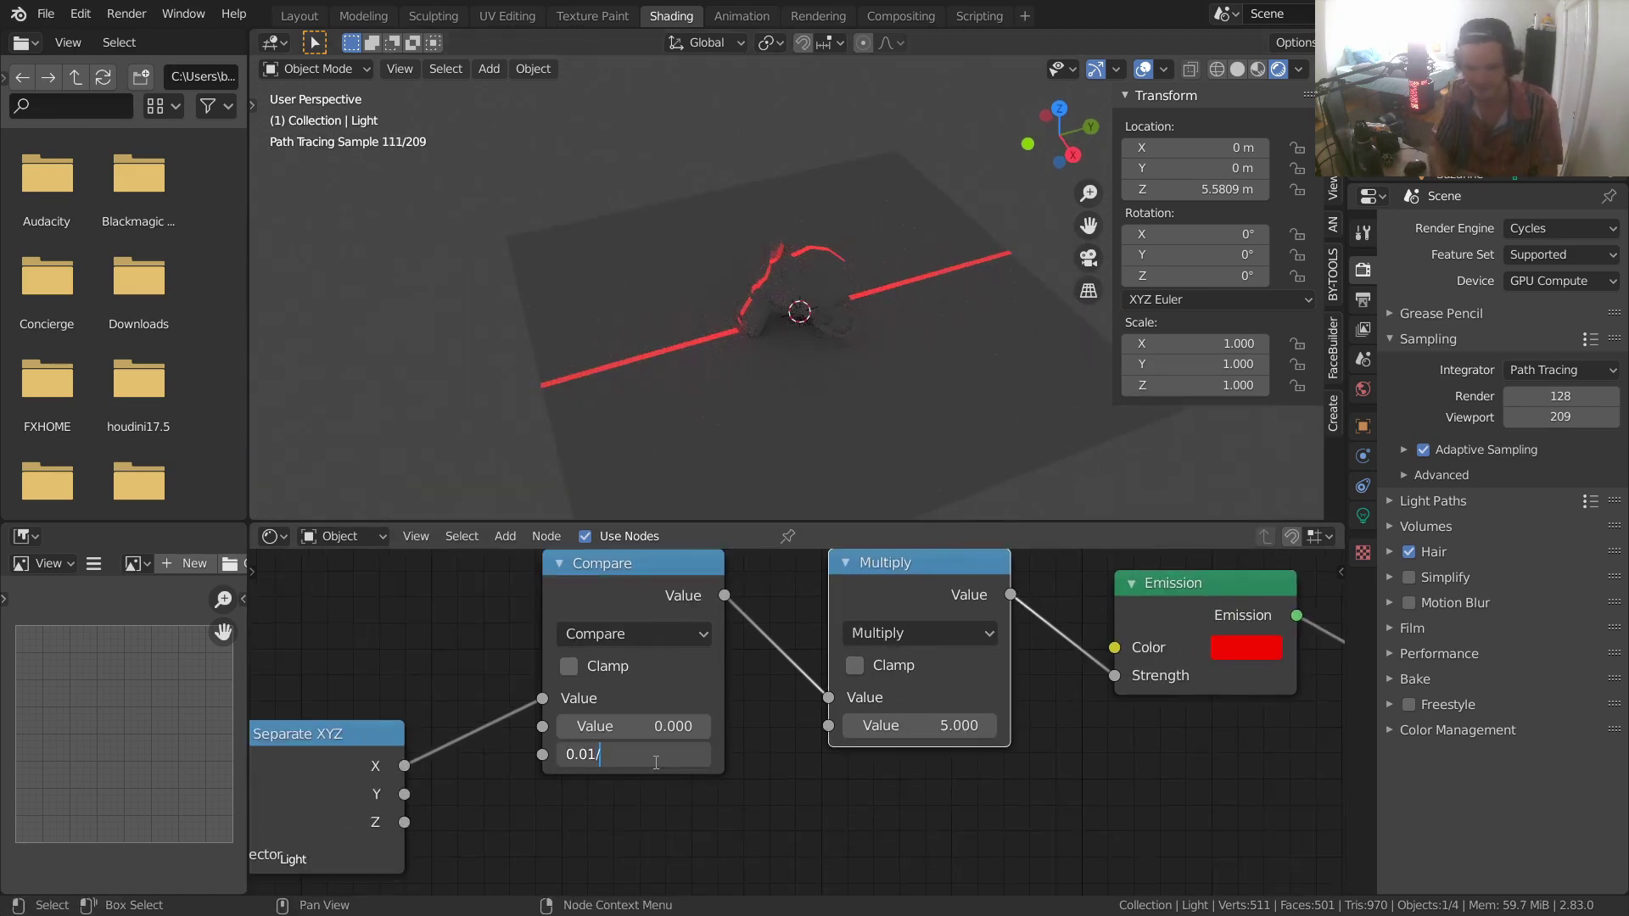
pyautogui.write('/2')
pyautogui.press('Return')
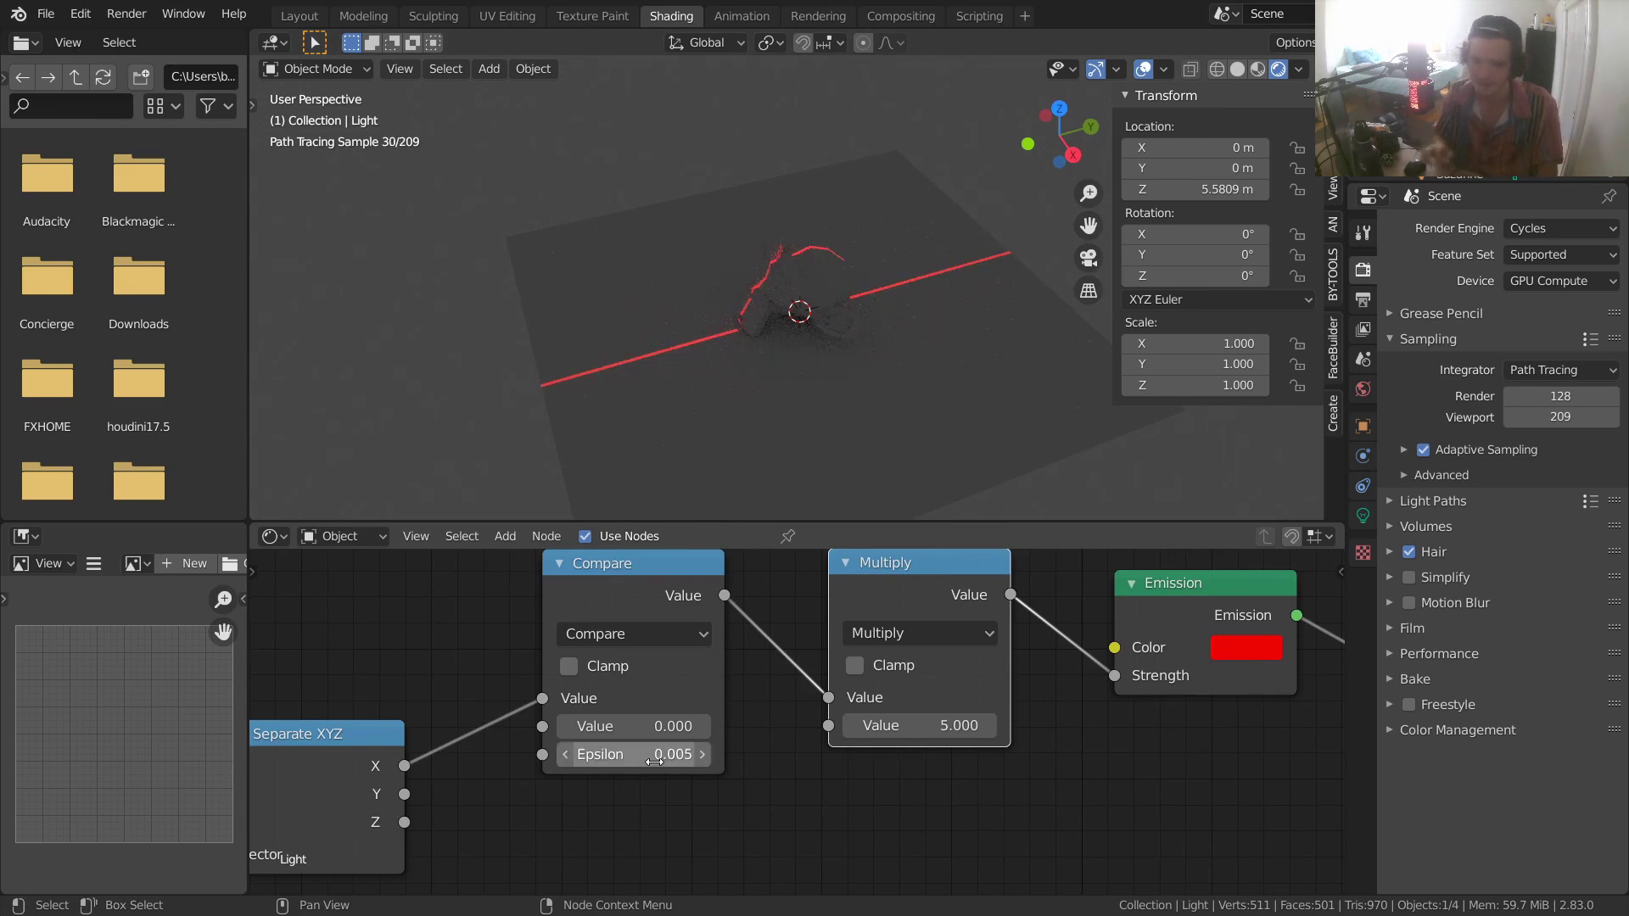
# - Raise the Multiply node's value through 15 and 25 to 100
pyautogui.moveTo(685, 725); pyautogui.dragTo(532, 735, button='middle')
pyautogui.click(782, 740)
pyautogui.write('15')
pyautogui.press('Return')
pyautogui.click(750, 737)
pyautogui.write('25')
pyautogui.press('Return')
pyautogui.click(752, 736)
pyautogui.write('100')
pyautogui.press('Return')
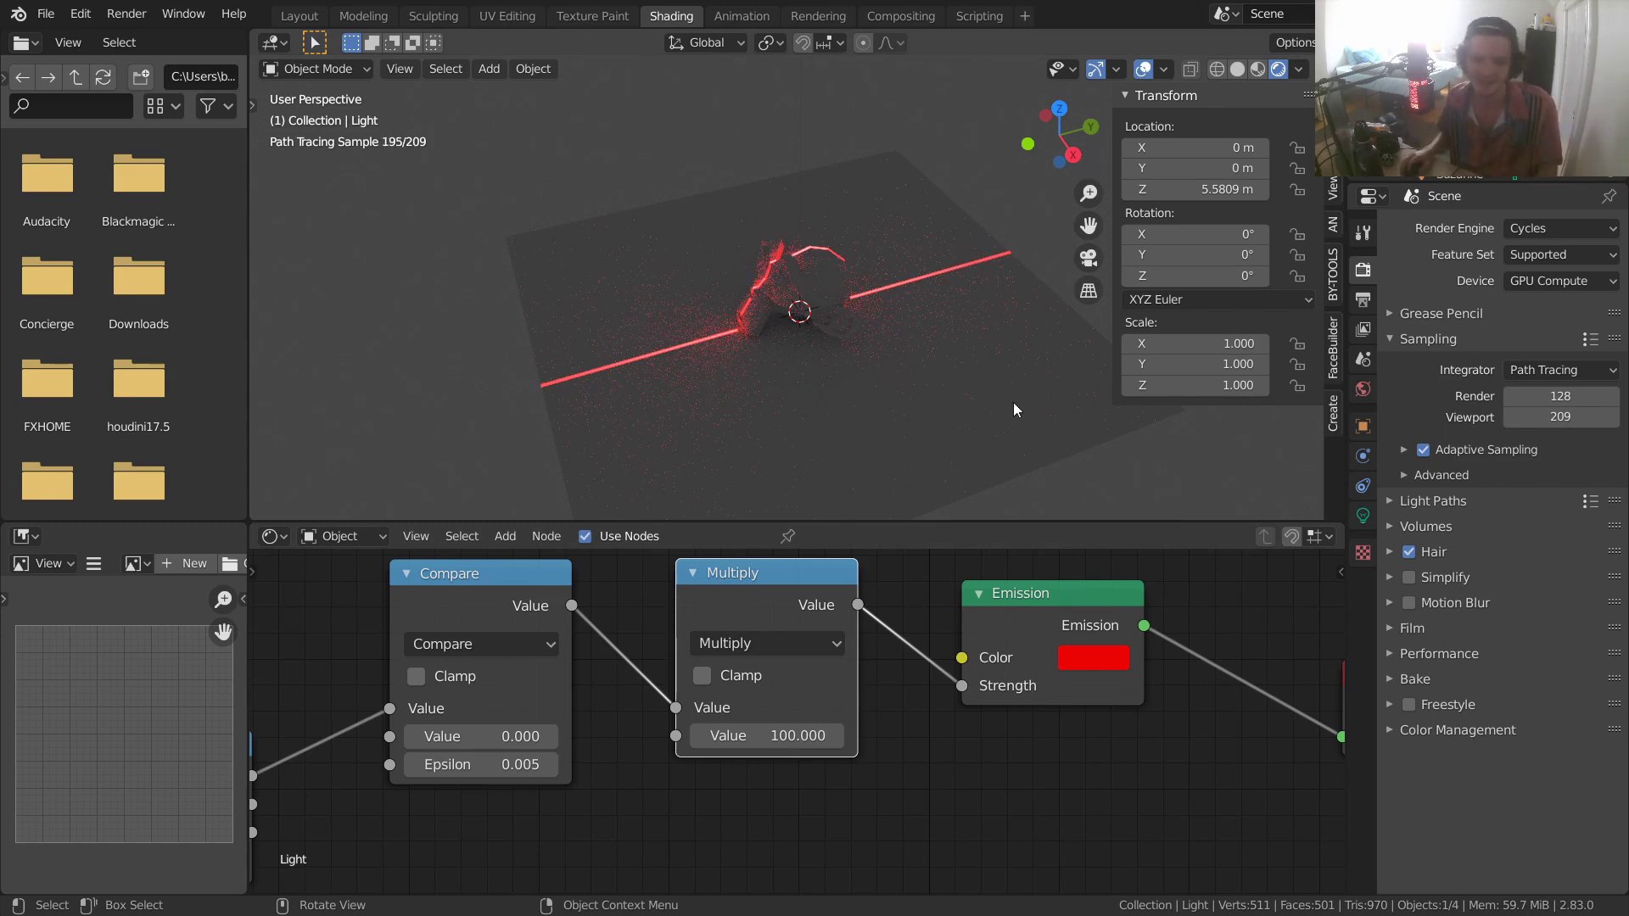
# - Try a different hue for the light's Emission color, and undo the change
pyautogui.click(1082, 657)
pyautogui.moveTo(1138, 436); pyautogui.dragTo(1116, 297)
pyautogui.moveTo(1146, 541); pyautogui.dragTo(1190, 541)
pyautogui.hotkey('ctrl', 'z')
# - Rotate the light around Z to about -9.48°, and try moving it across the scene before cancelling the move
pyautogui.scroll(-2, 806, 284)
pyautogui.moveTo(842, 259); pyautogui.dragTo(802, 187, button='middle')
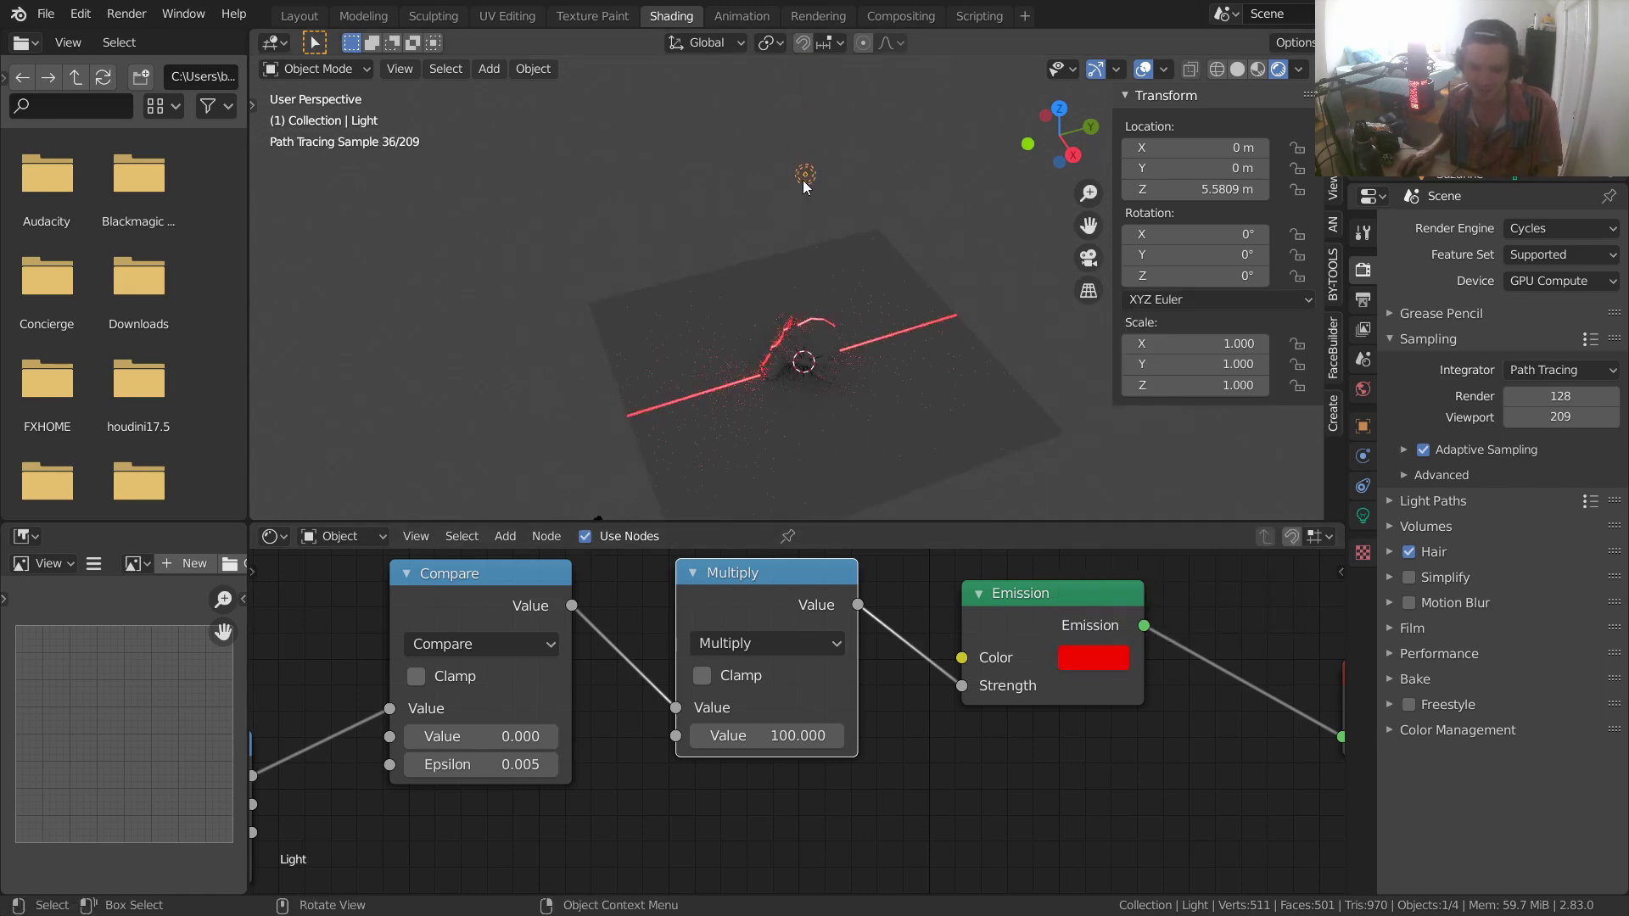
pyautogui.press('r')
pyautogui.click(966, 173)
pyautogui.press('g')
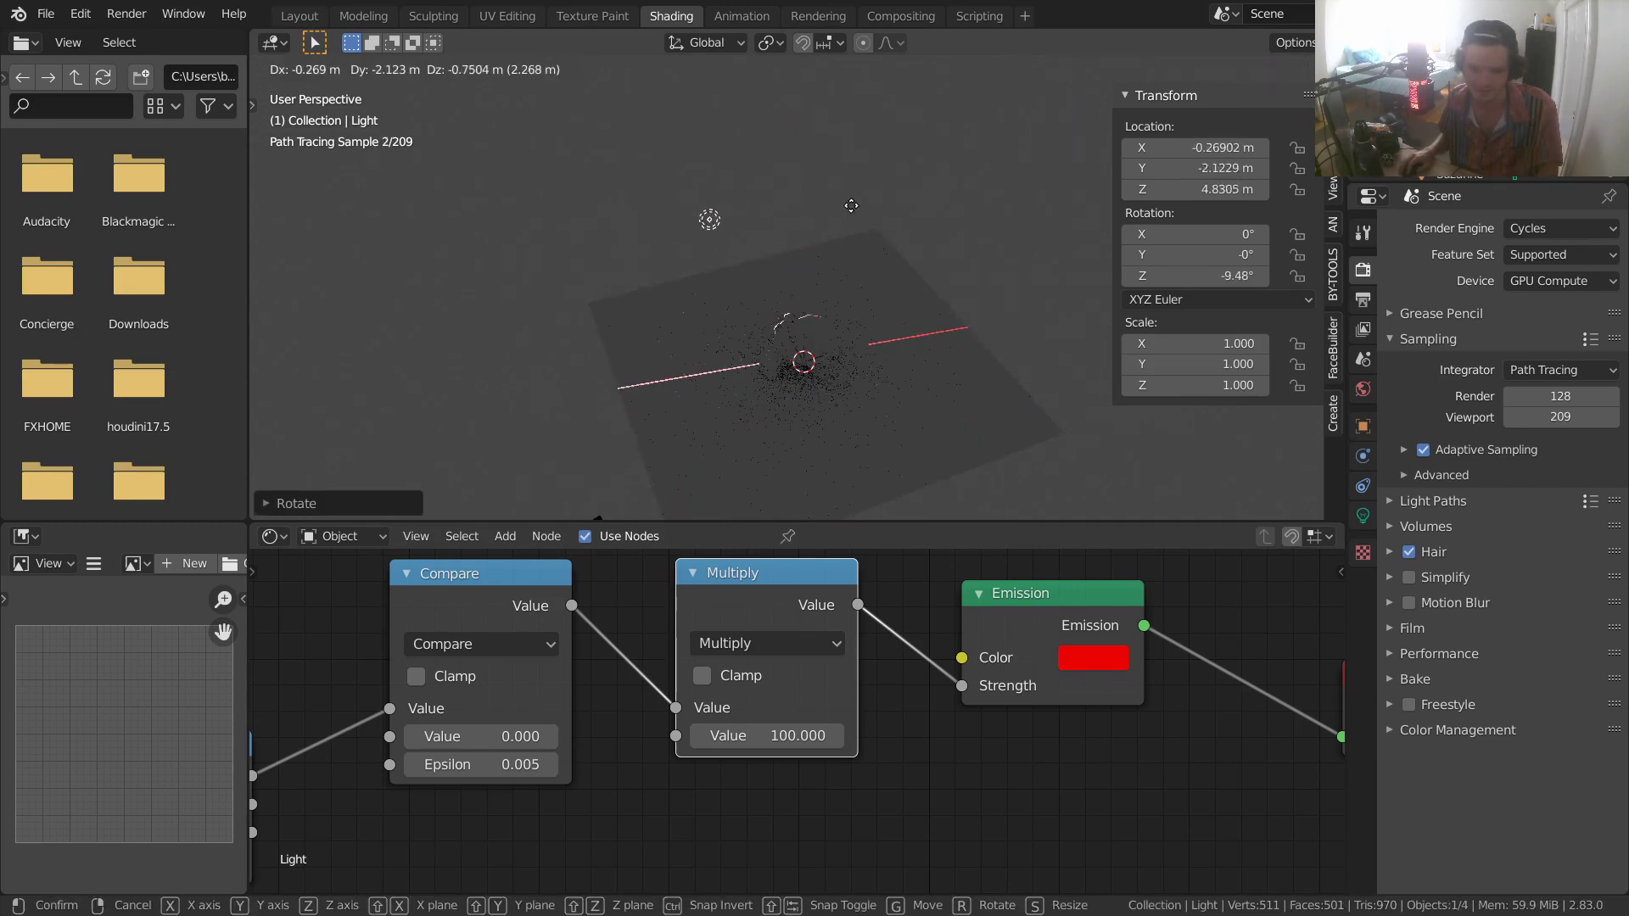
pyautogui.rightClick(863, 208)
# - Duplicate the light, move the copy along X to about 1.1 m, and rotate it around Z to about 64.4°
pyautogui.hotkey('shift', 'd')
pyautogui.rightClick(899, 214)
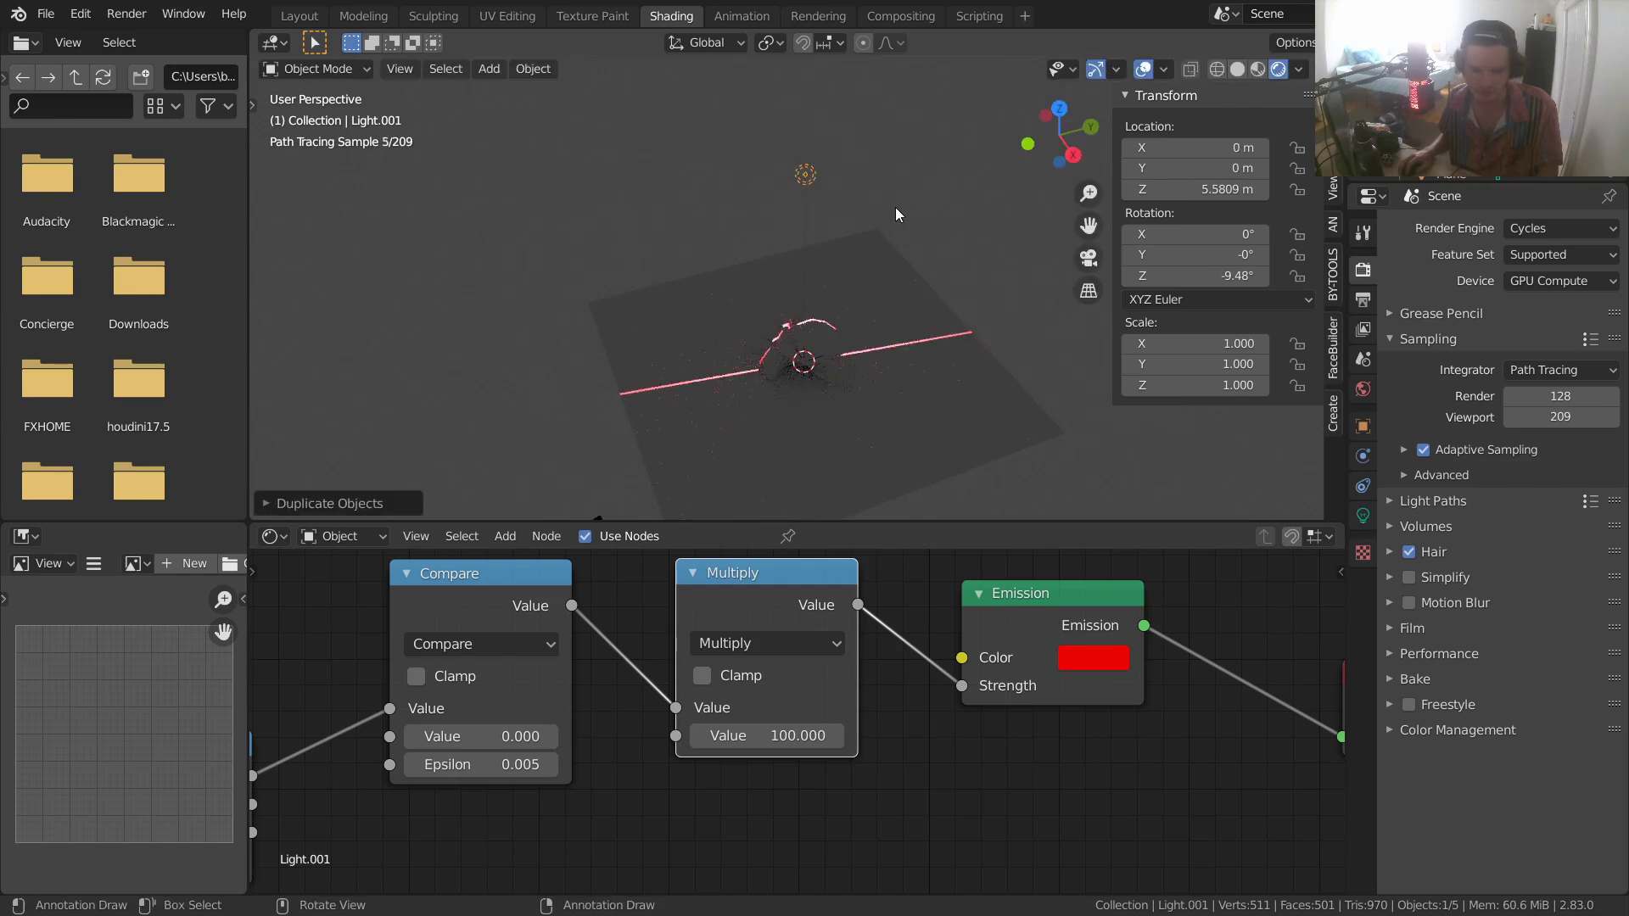
pyautogui.press('g')
pyautogui.press('x')
pyautogui.click(969, 186)
pyautogui.press('r')
pyautogui.press('z')
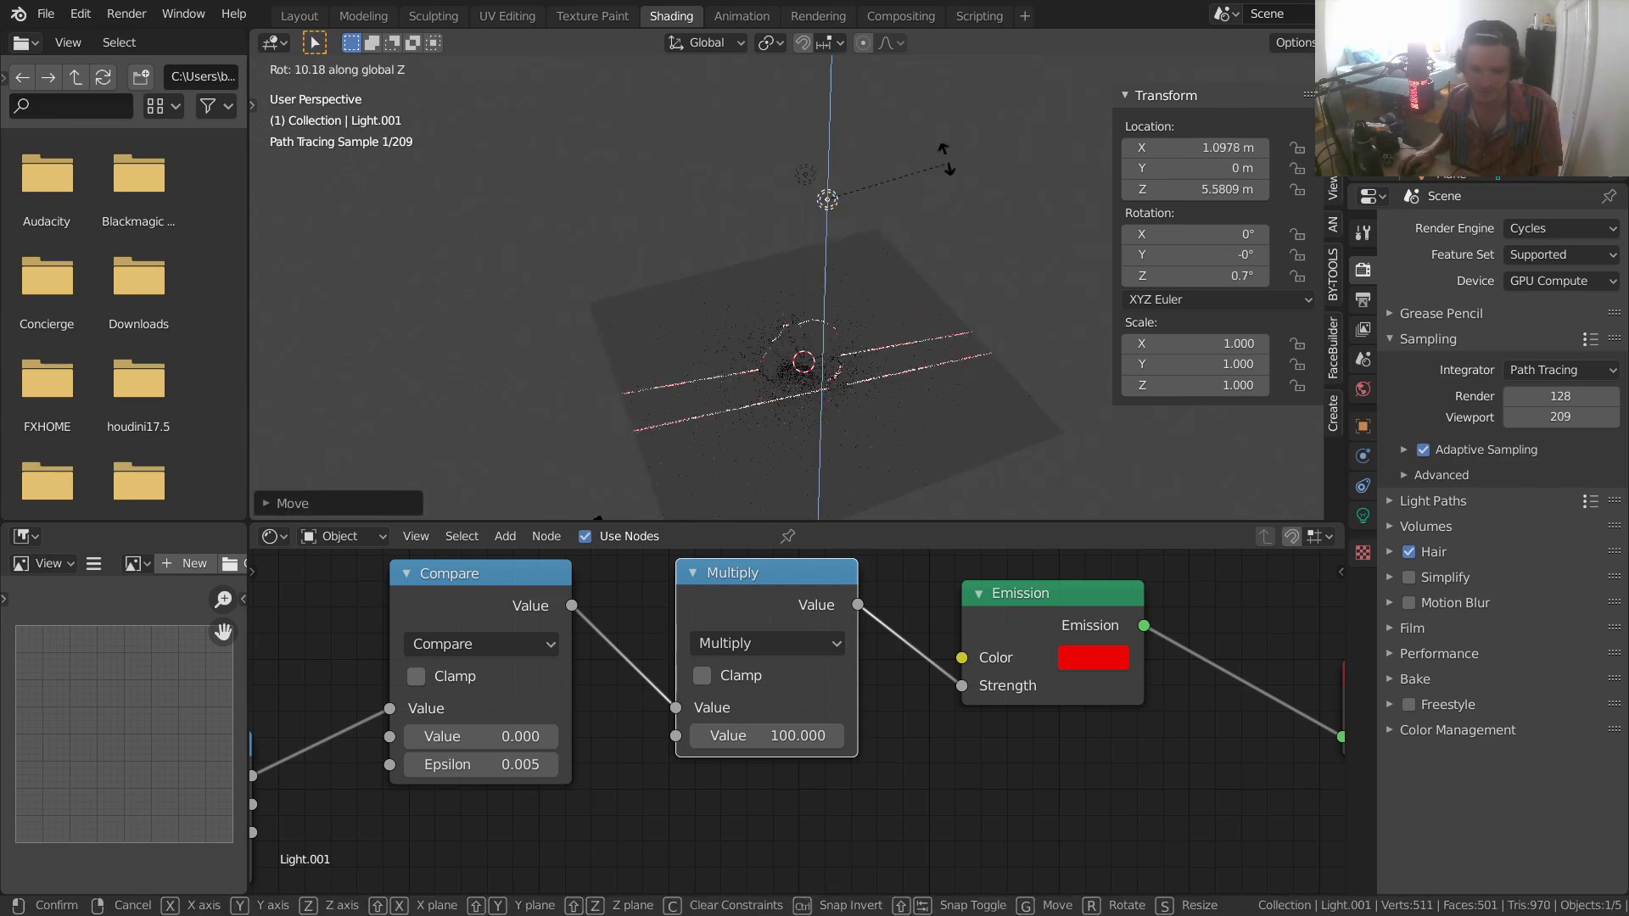
pyautogui.click(1113, 608)
# - Change the duplicated light's Emission color to green and inspect the crossing of both laser lines from above
pyautogui.click(1091, 659)
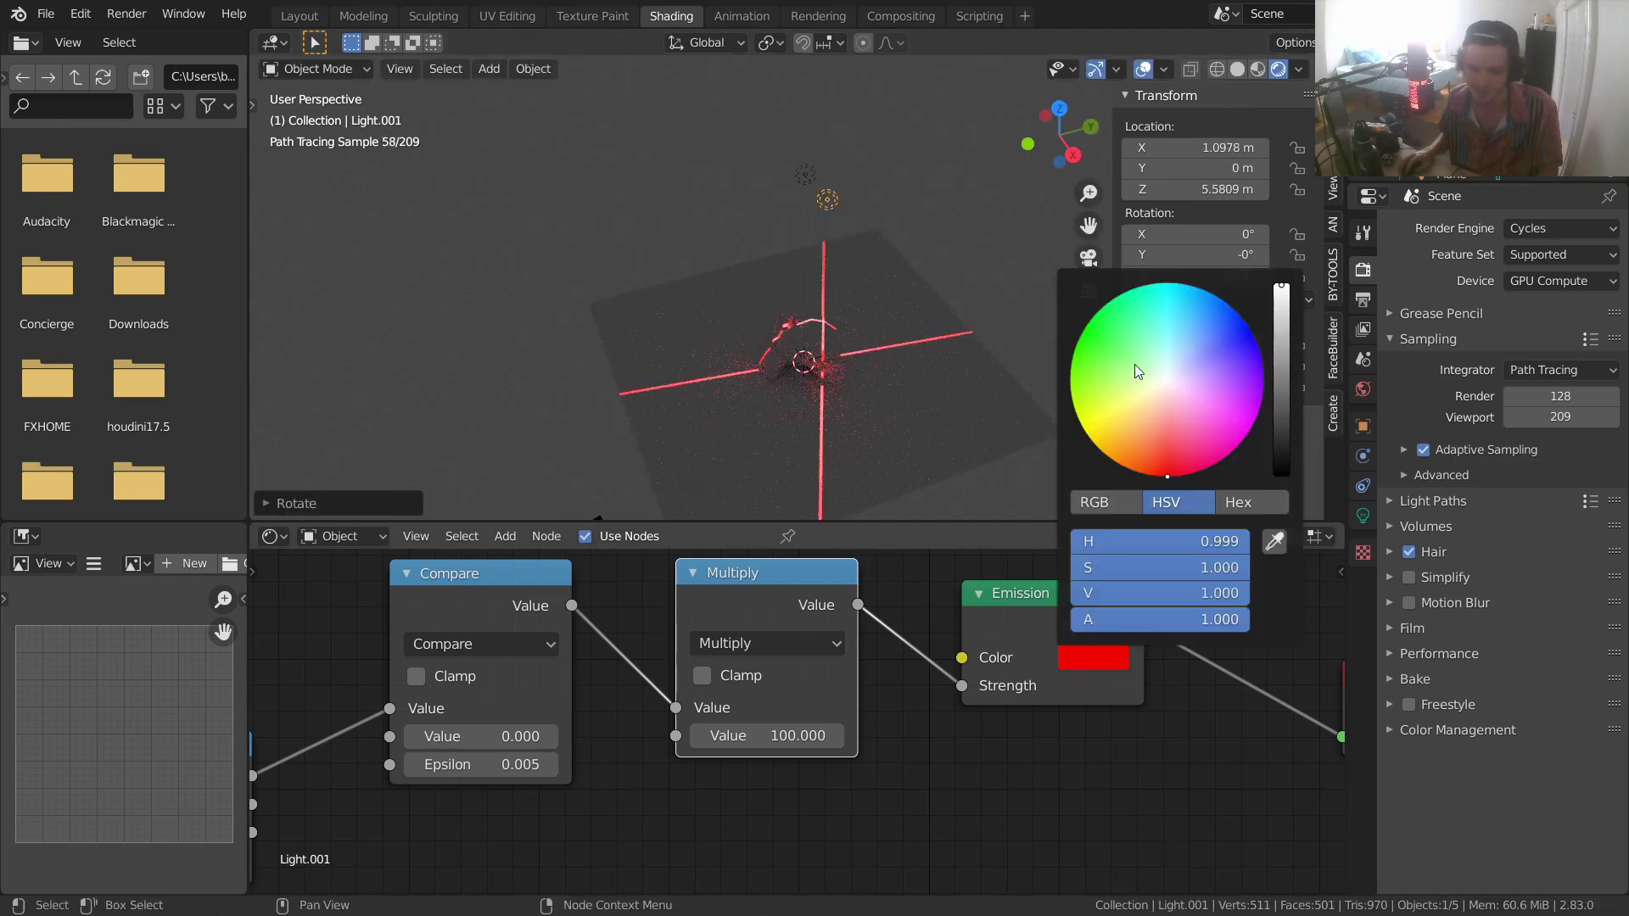
pyautogui.click(1124, 292)
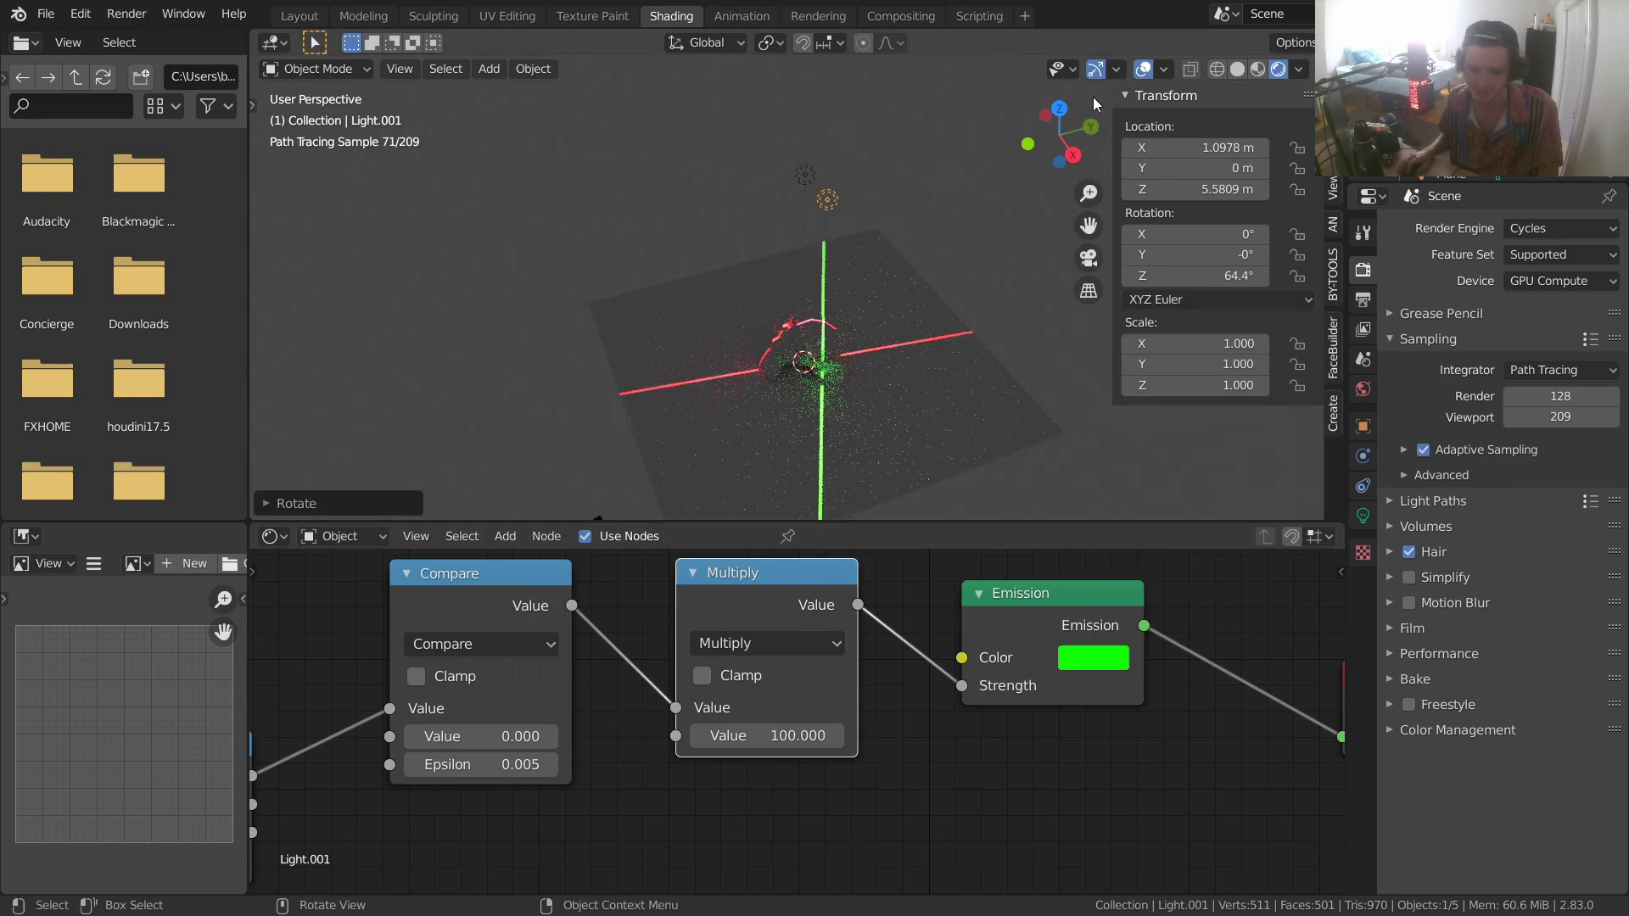
pyautogui.click(1059, 107)
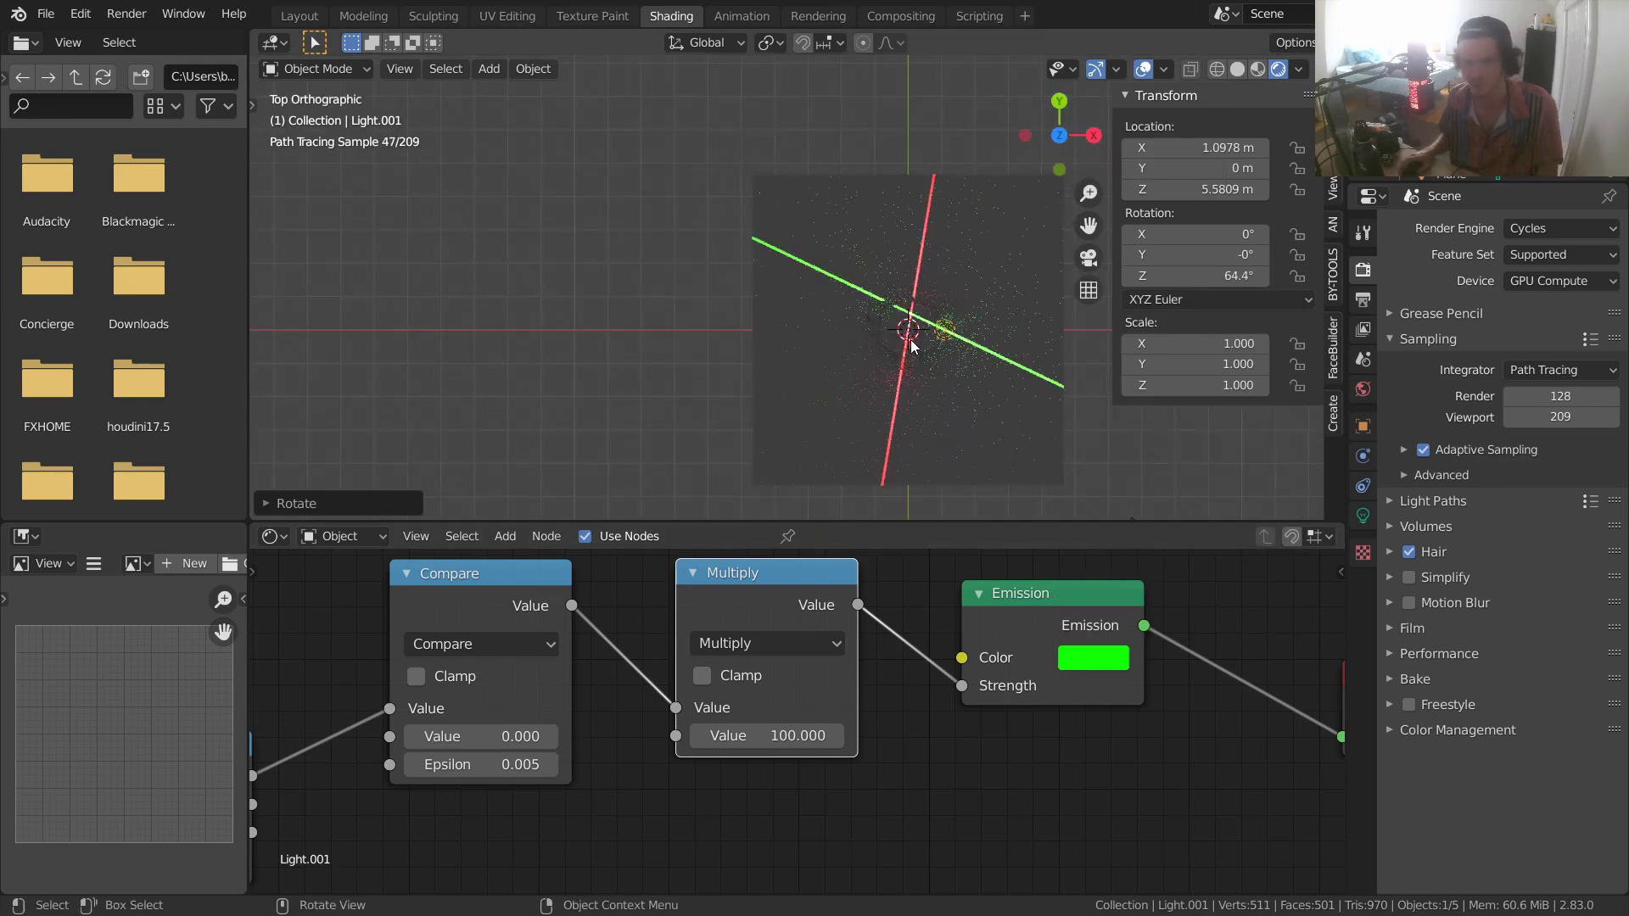
pyautogui.scroll(6, 912, 340)
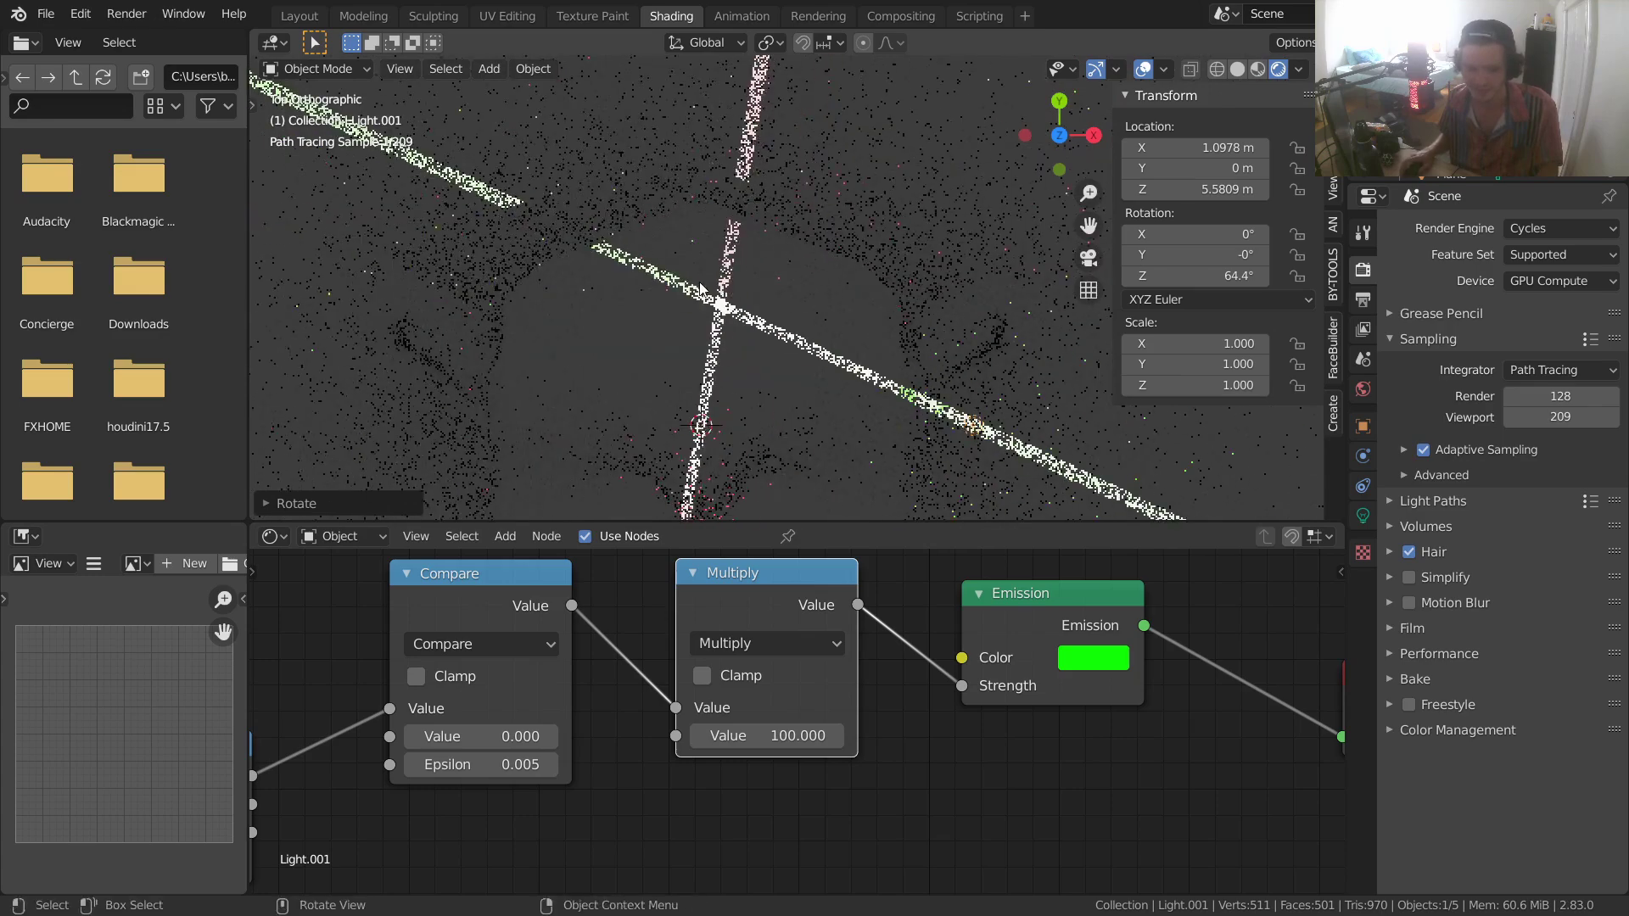
pyautogui.scroll(2, 713, 310)
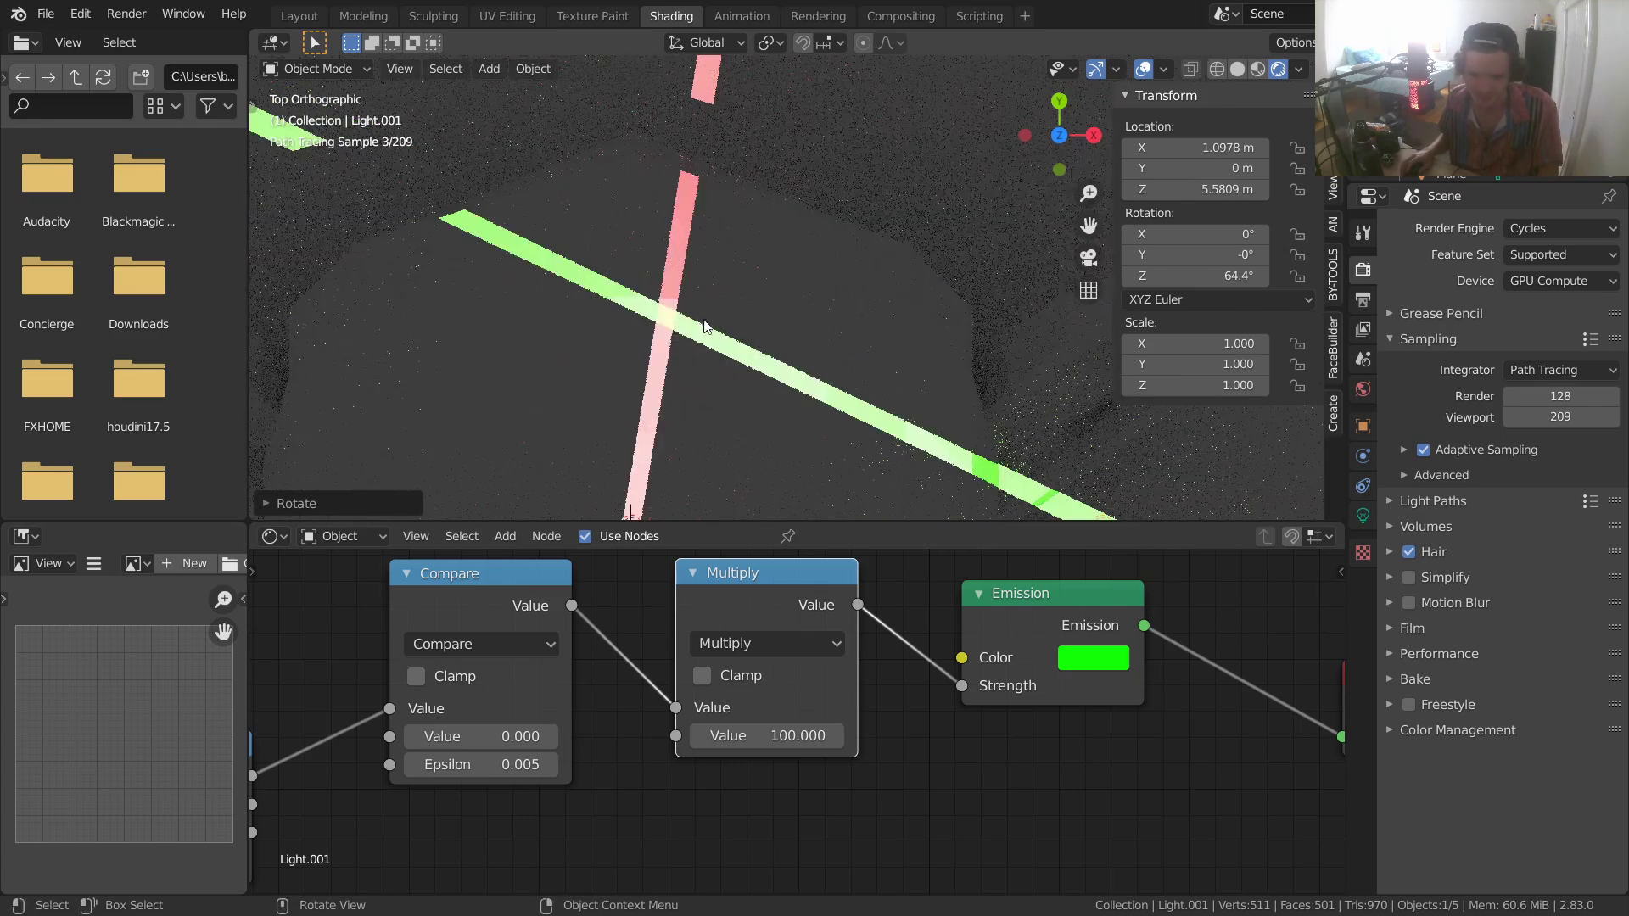
pyautogui.scroll(-5, 694, 331)
# - Try moving the monkey head through the crossing laser lines, and undo the move
pyautogui.moveTo(694, 332); pyautogui.dragTo(835, 333, button='middle')
pyautogui.click(835, 333)
pyautogui.press('g')
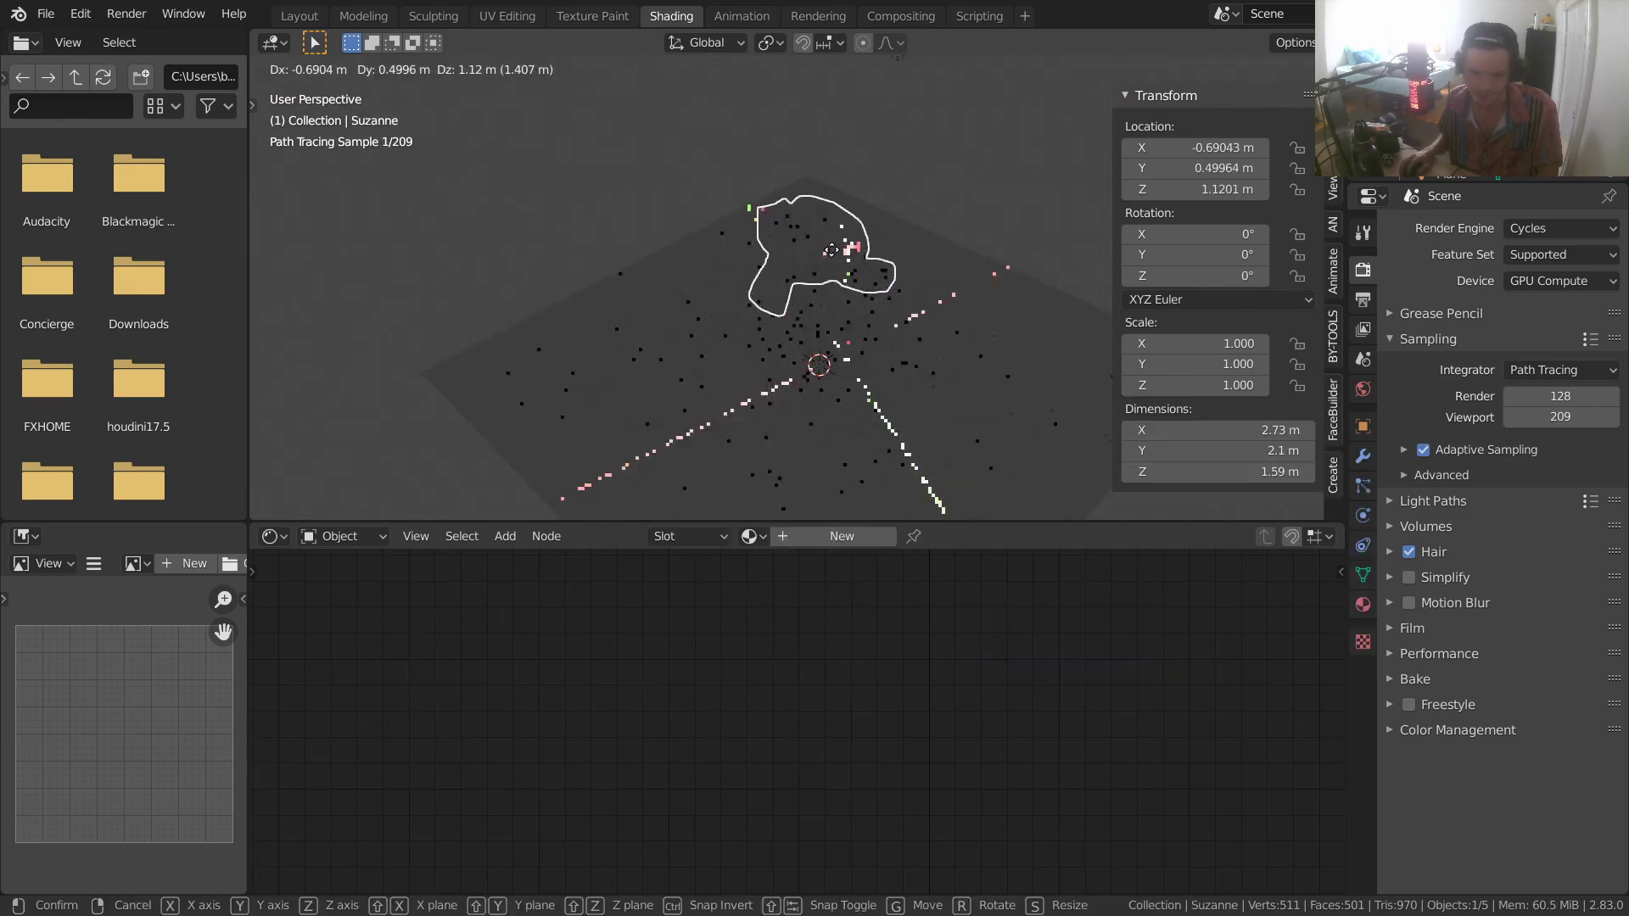
pyautogui.click(880, 270)
pyautogui.hotkey('ctrl', 'z')
# - Delete the green duplicate light and reset the red light's Z rotation to 0°
pyautogui.scroll(-3, 843, 218)
pyautogui.click(839, 197)
pyautogui.press('x')
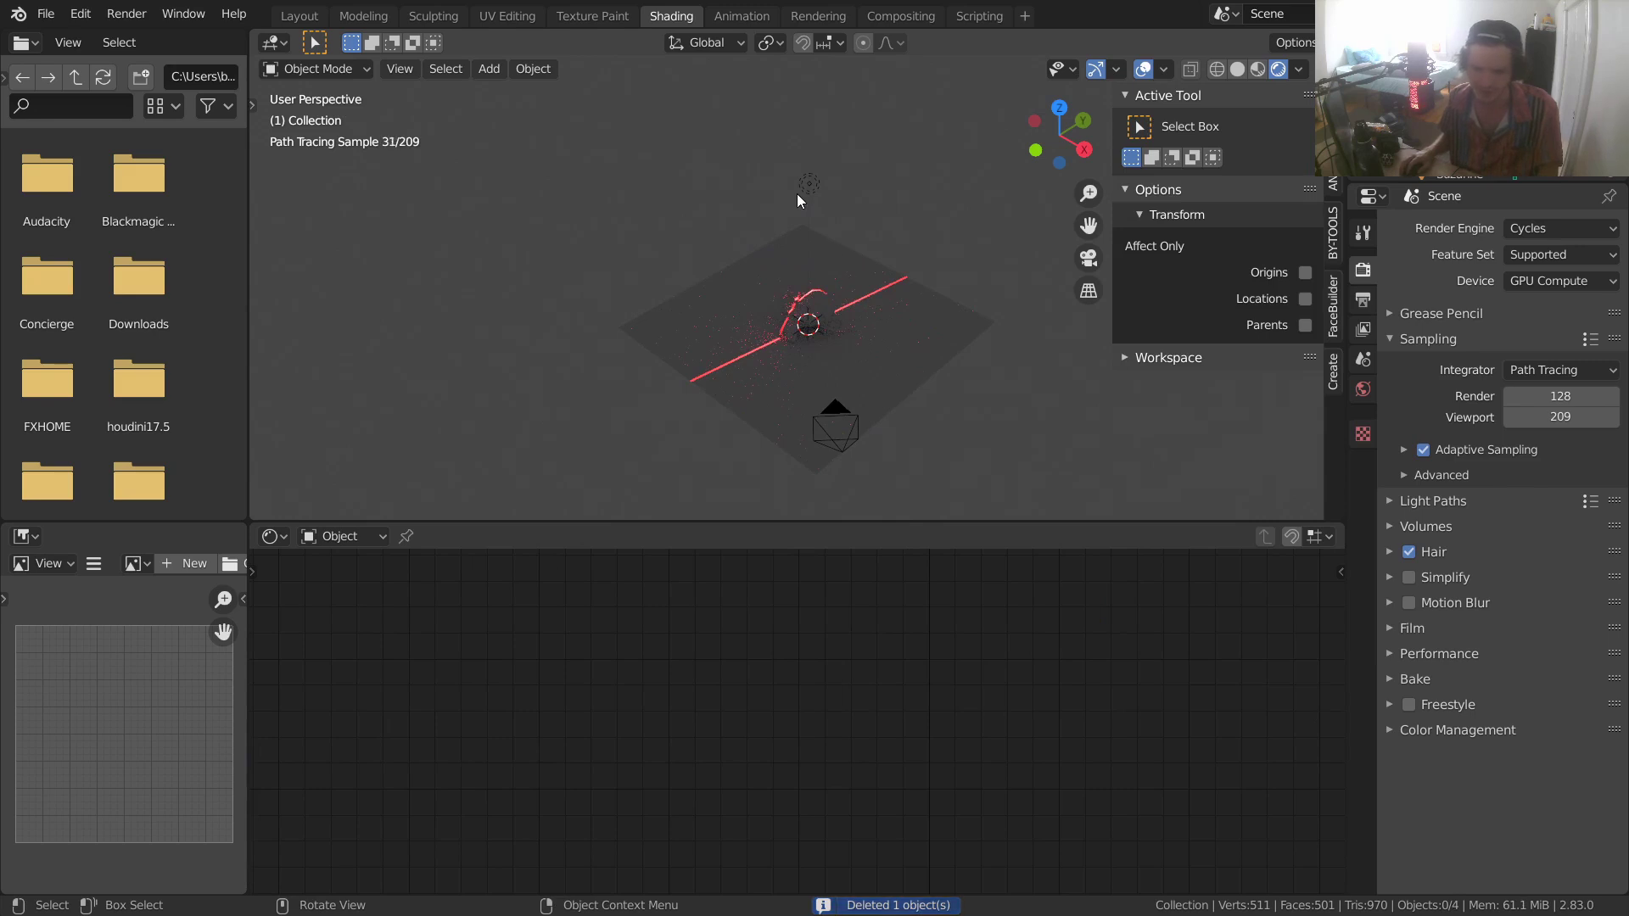
pyautogui.click(801, 190)
pyautogui.click(1209, 274)
pyautogui.write('0')
pyautogui.press('Return')
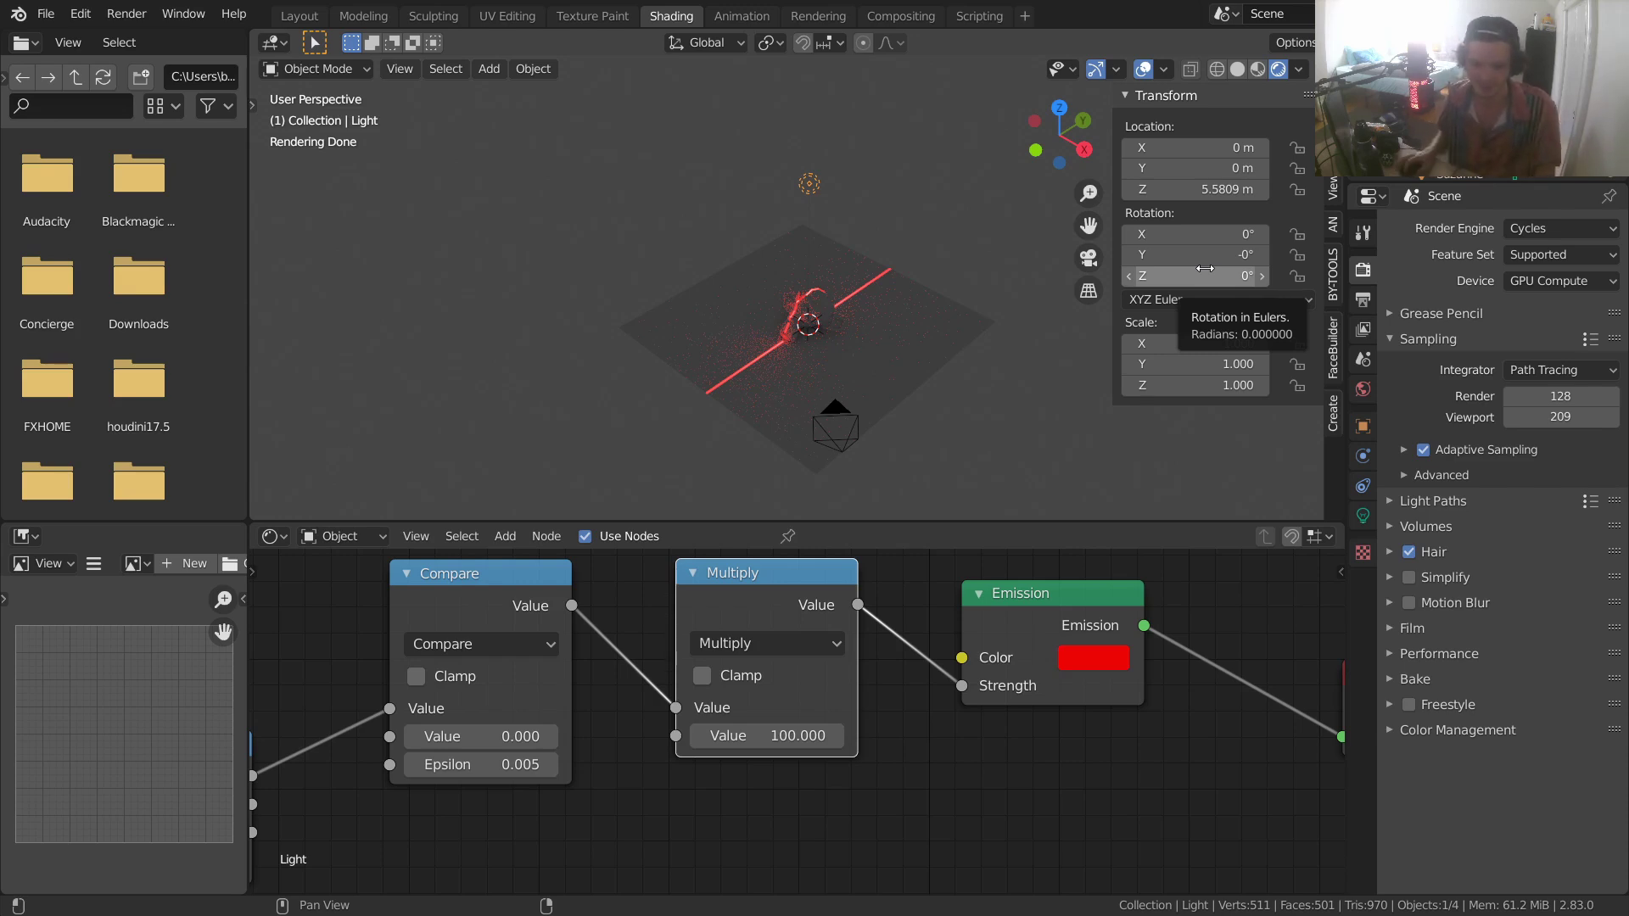
# - Add a cube at the scene's center and scale it to about 8.6 so it encloses the light and plane
pyautogui.hotkey('shift', 'a')
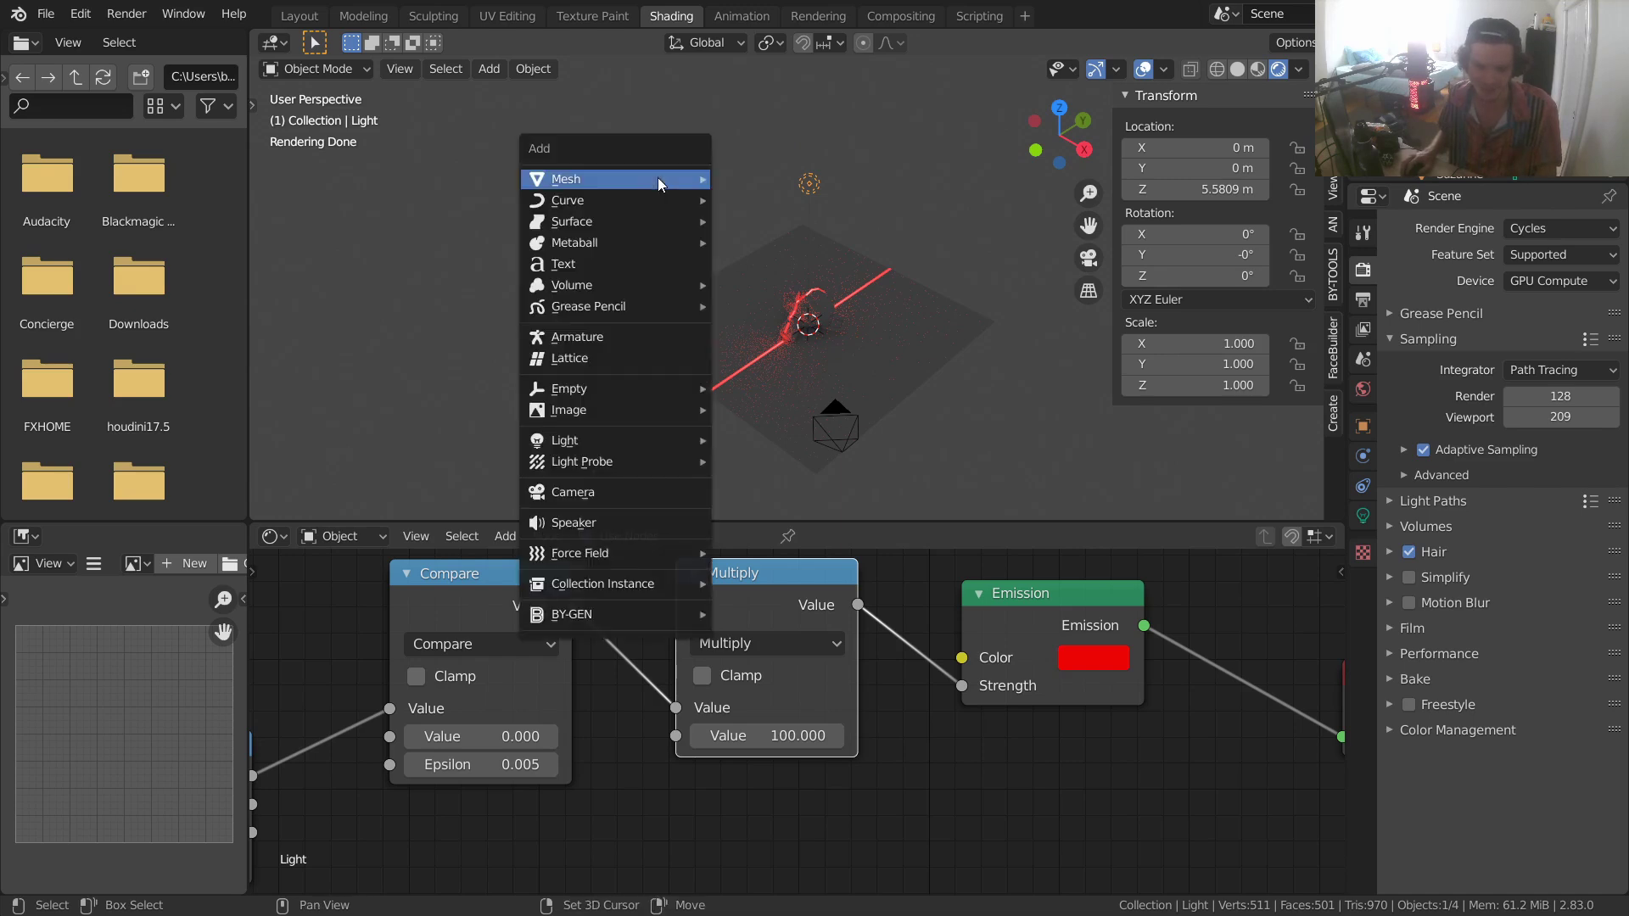
pyautogui.moveTo(658, 176)
pyautogui.click(772, 197)
pyautogui.press('s')
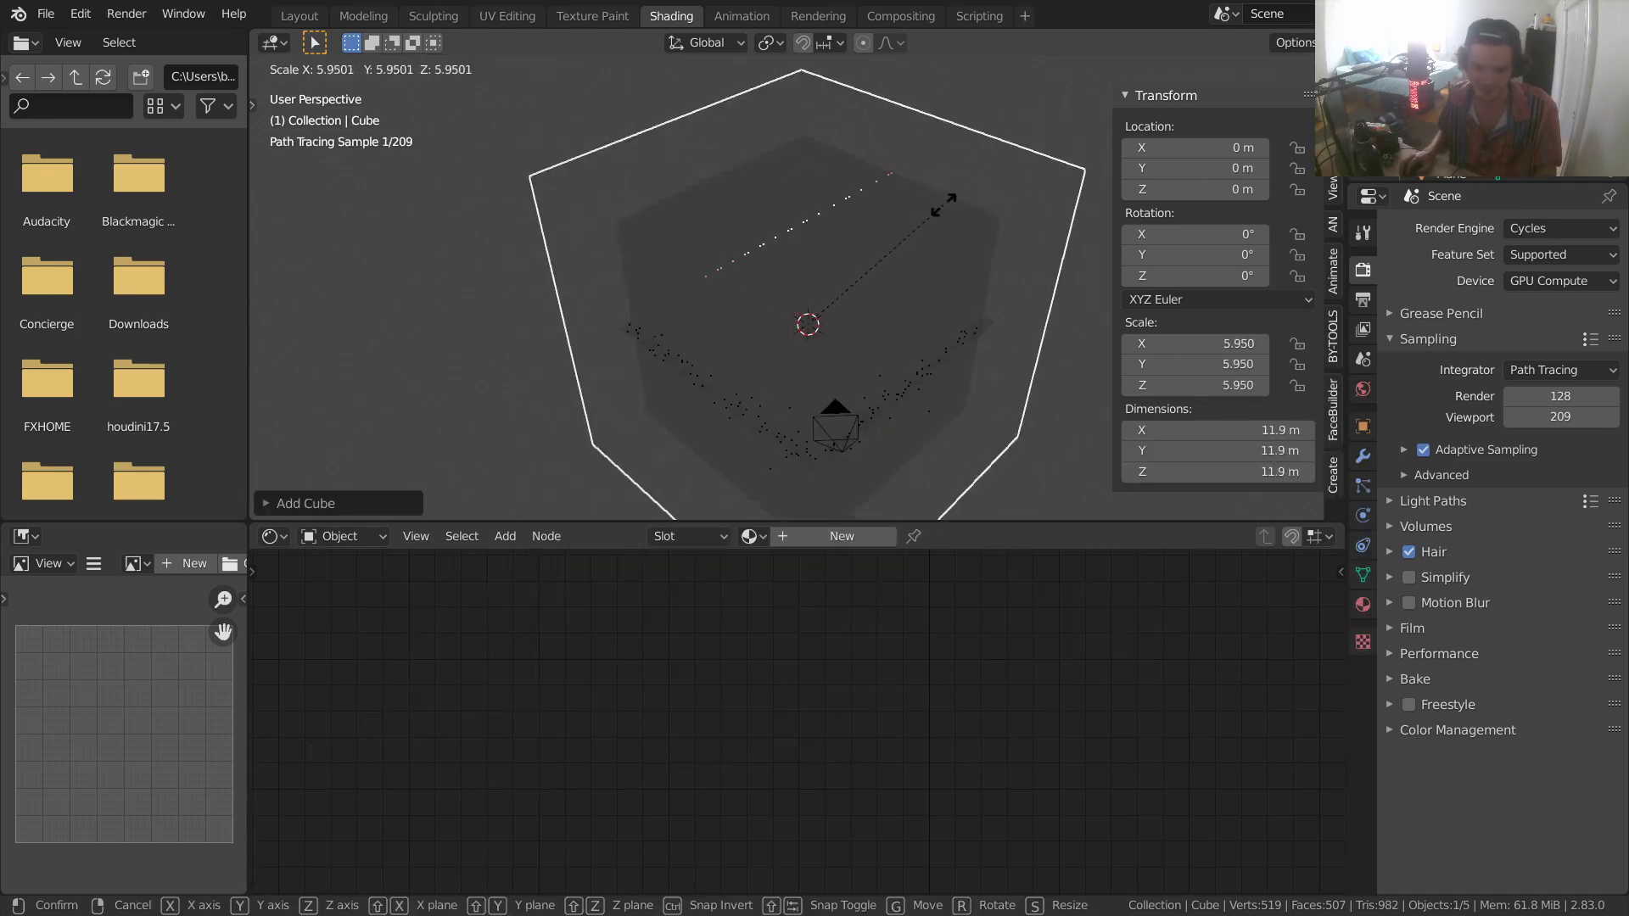
pyautogui.click(1019, 170)
# - Give the cube a new material, replace its Principled BSDF with a Principled Volume, and connect that to the output's Volume input
pyautogui.click(753, 537)
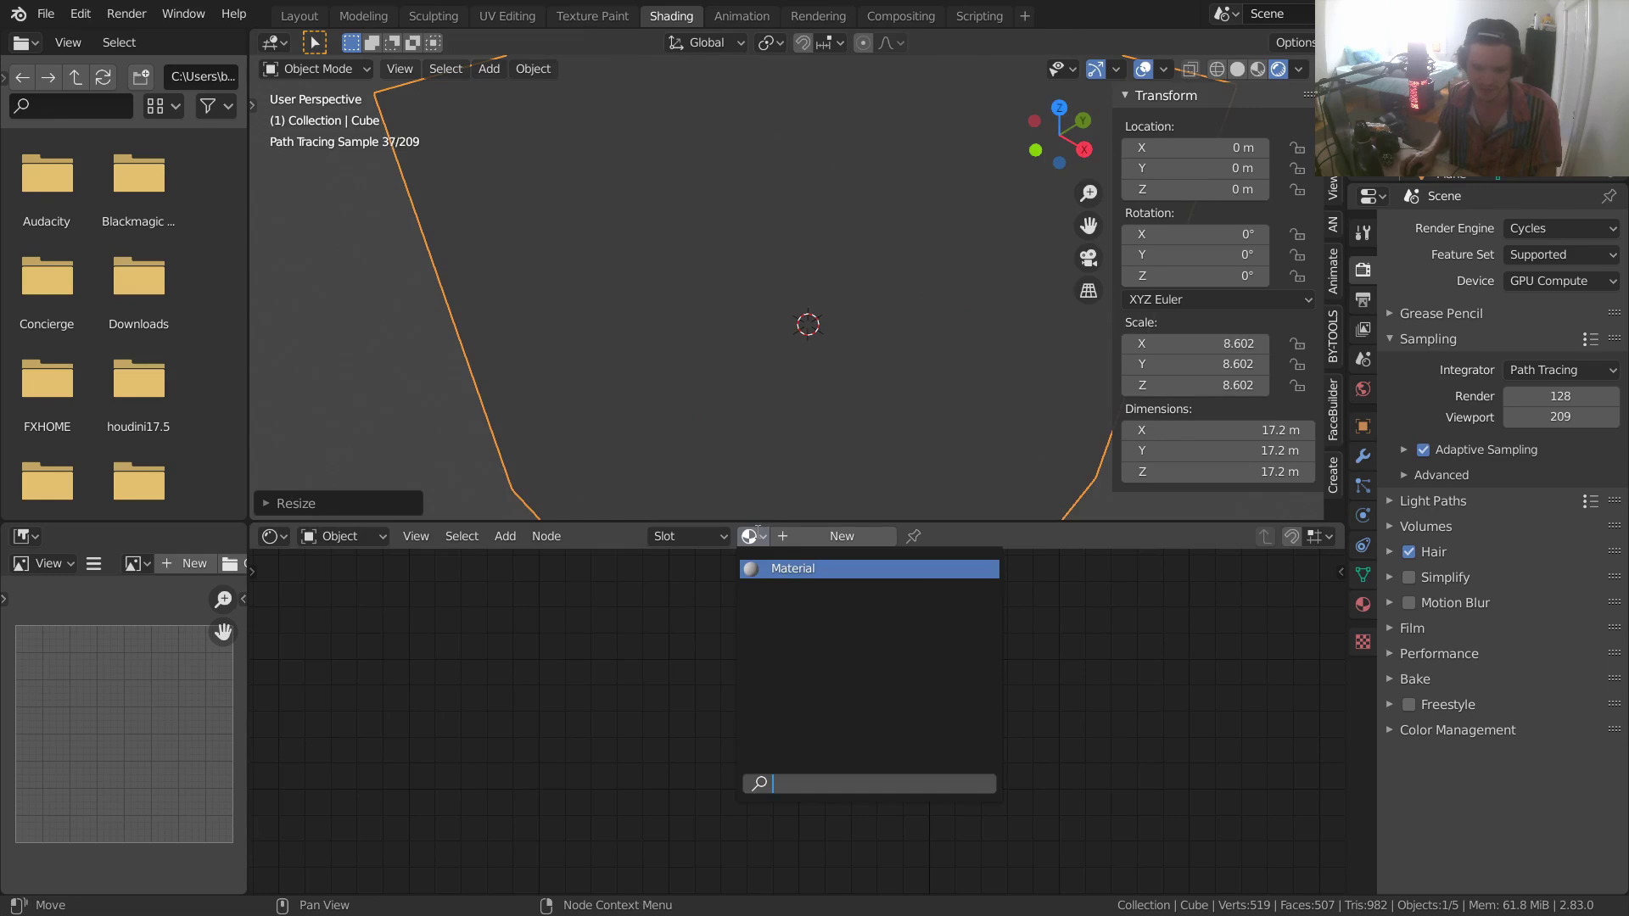
pyautogui.click(799, 542)
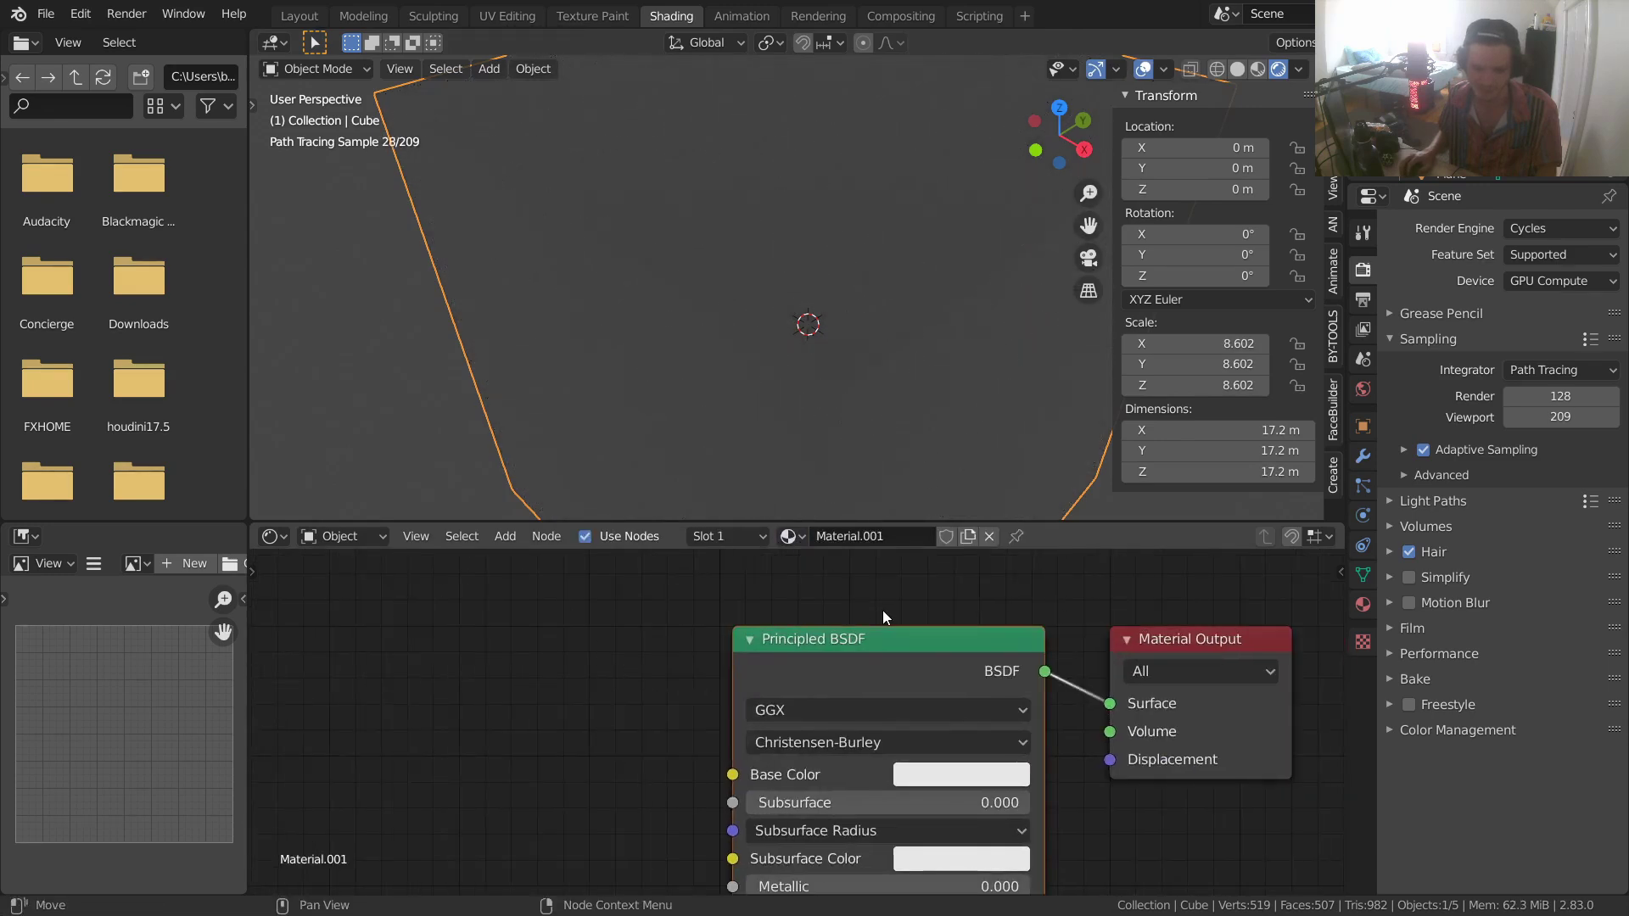
pyautogui.press('x')
pyautogui.hotkey('shift', 'a')
pyautogui.write('vol')
pyautogui.press('Return')
pyautogui.click(949, 701)
pyautogui.moveTo(949, 701); pyautogui.dragTo(812, 685, button='middle')
pyautogui.moveTo(901, 657); pyautogui.dragTo(970, 715)
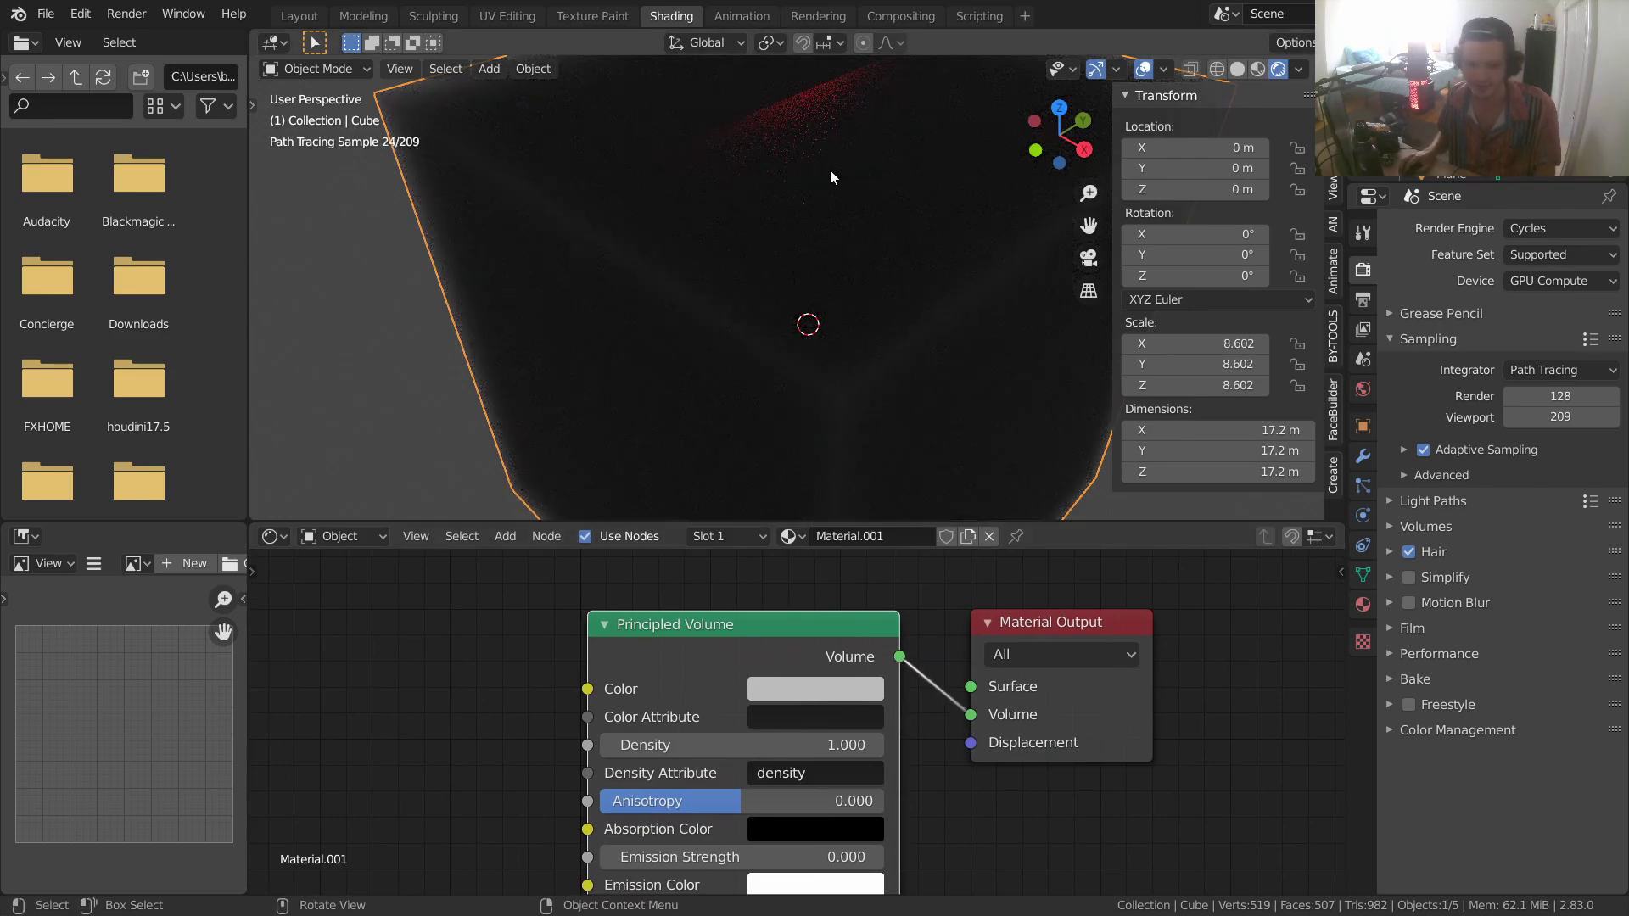
# - Set the density of the cube's Principled Volume to 0.1
pyautogui.moveTo(819, 150); pyautogui.dragTo(766, 248, button='middle')
pyautogui.click(805, 745)
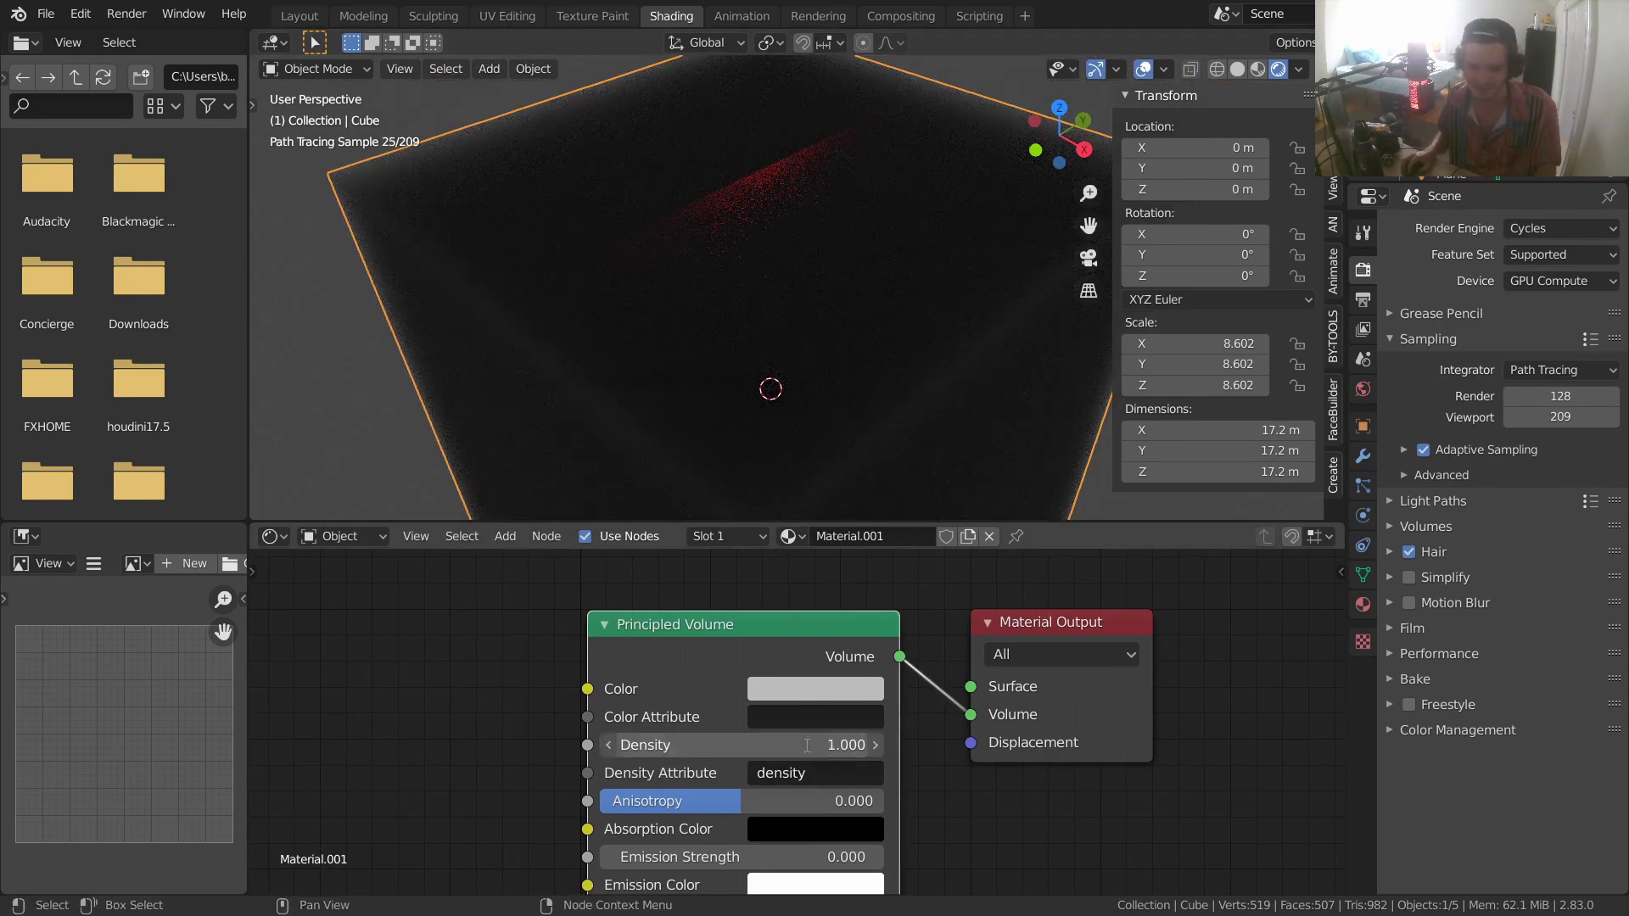
pyautogui.press('BackSpace')
pyautogui.write('.1')
pyautogui.press('Return')
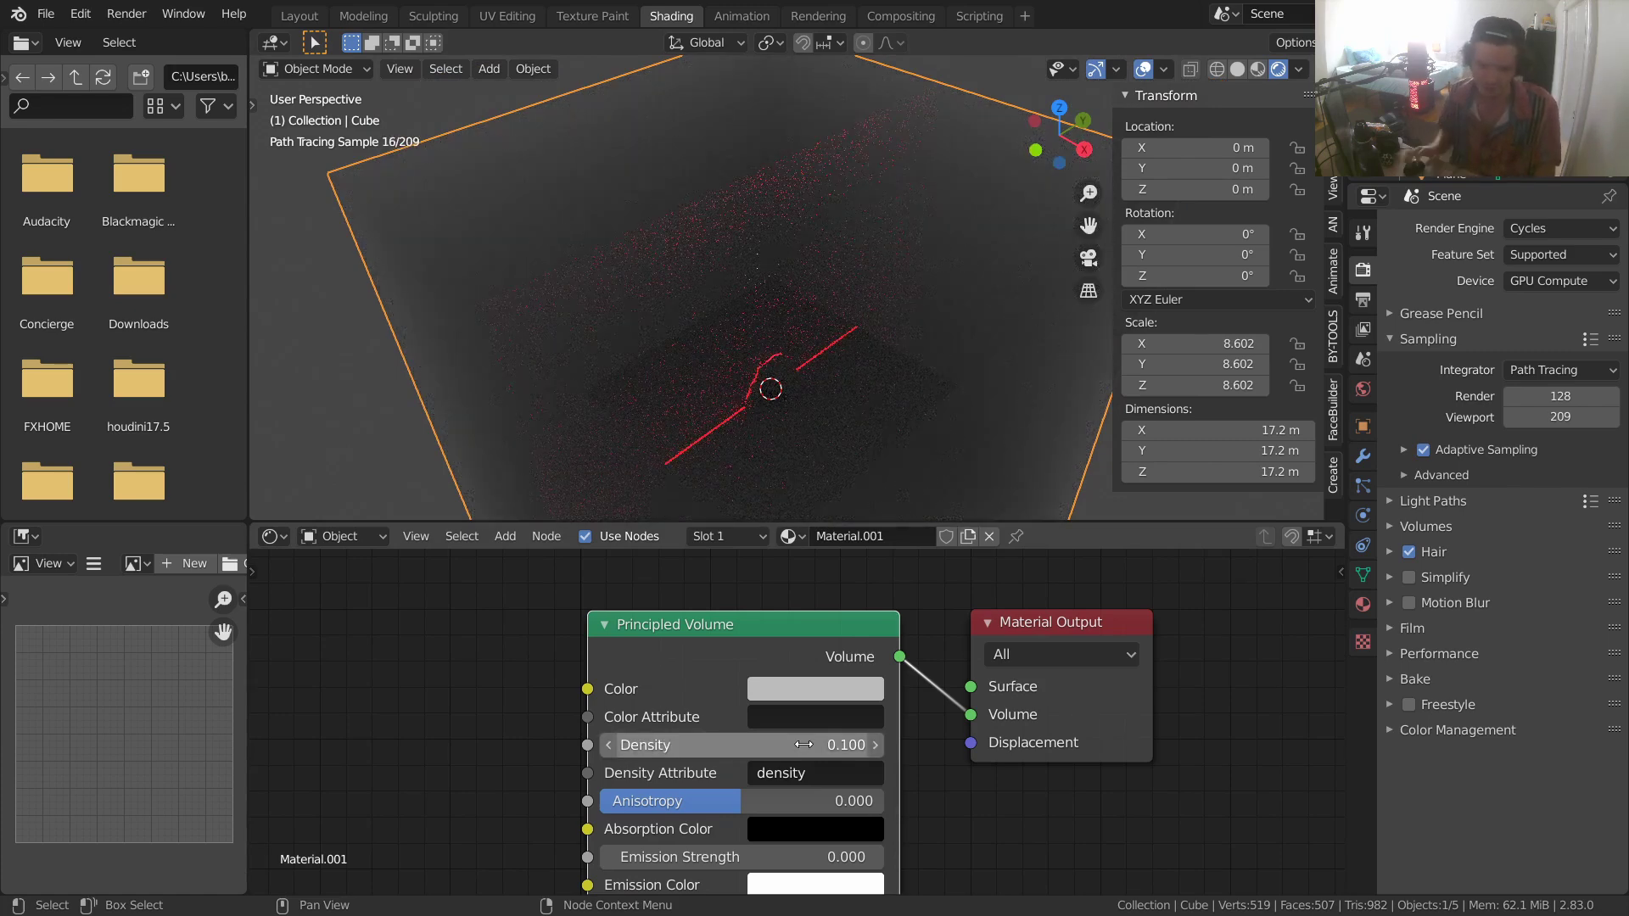
pyautogui.moveTo(812, 273); pyautogui.dragTo(804, 205, button='middle')
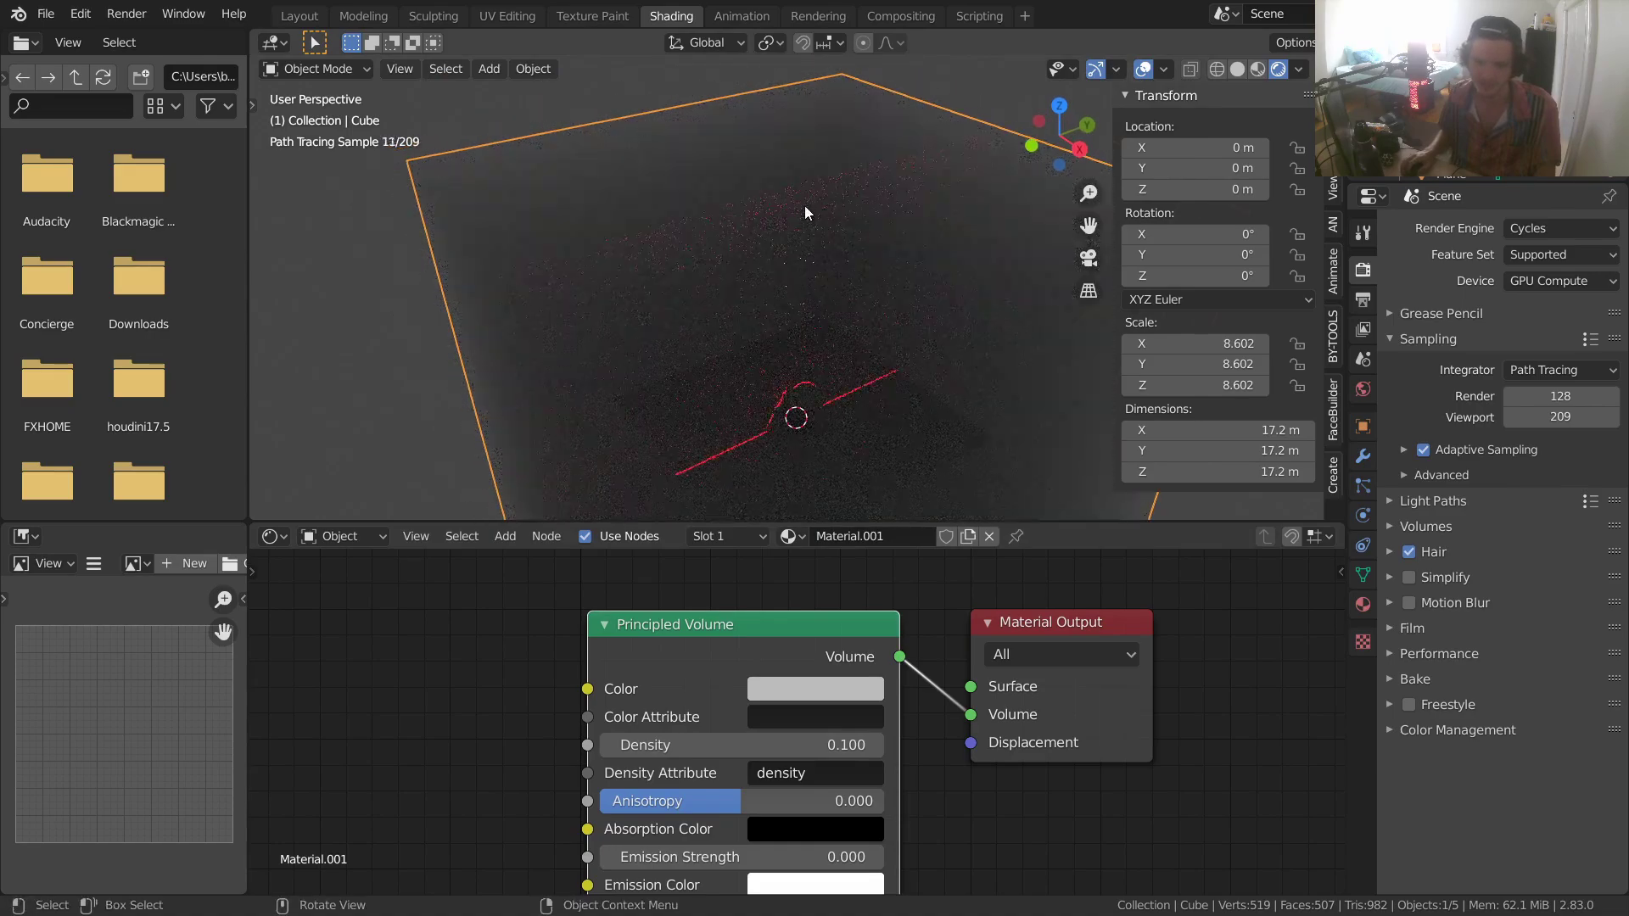
# - Rotate the red laser light about the global Z axis to about 92°
pyautogui.click(1450, 153)
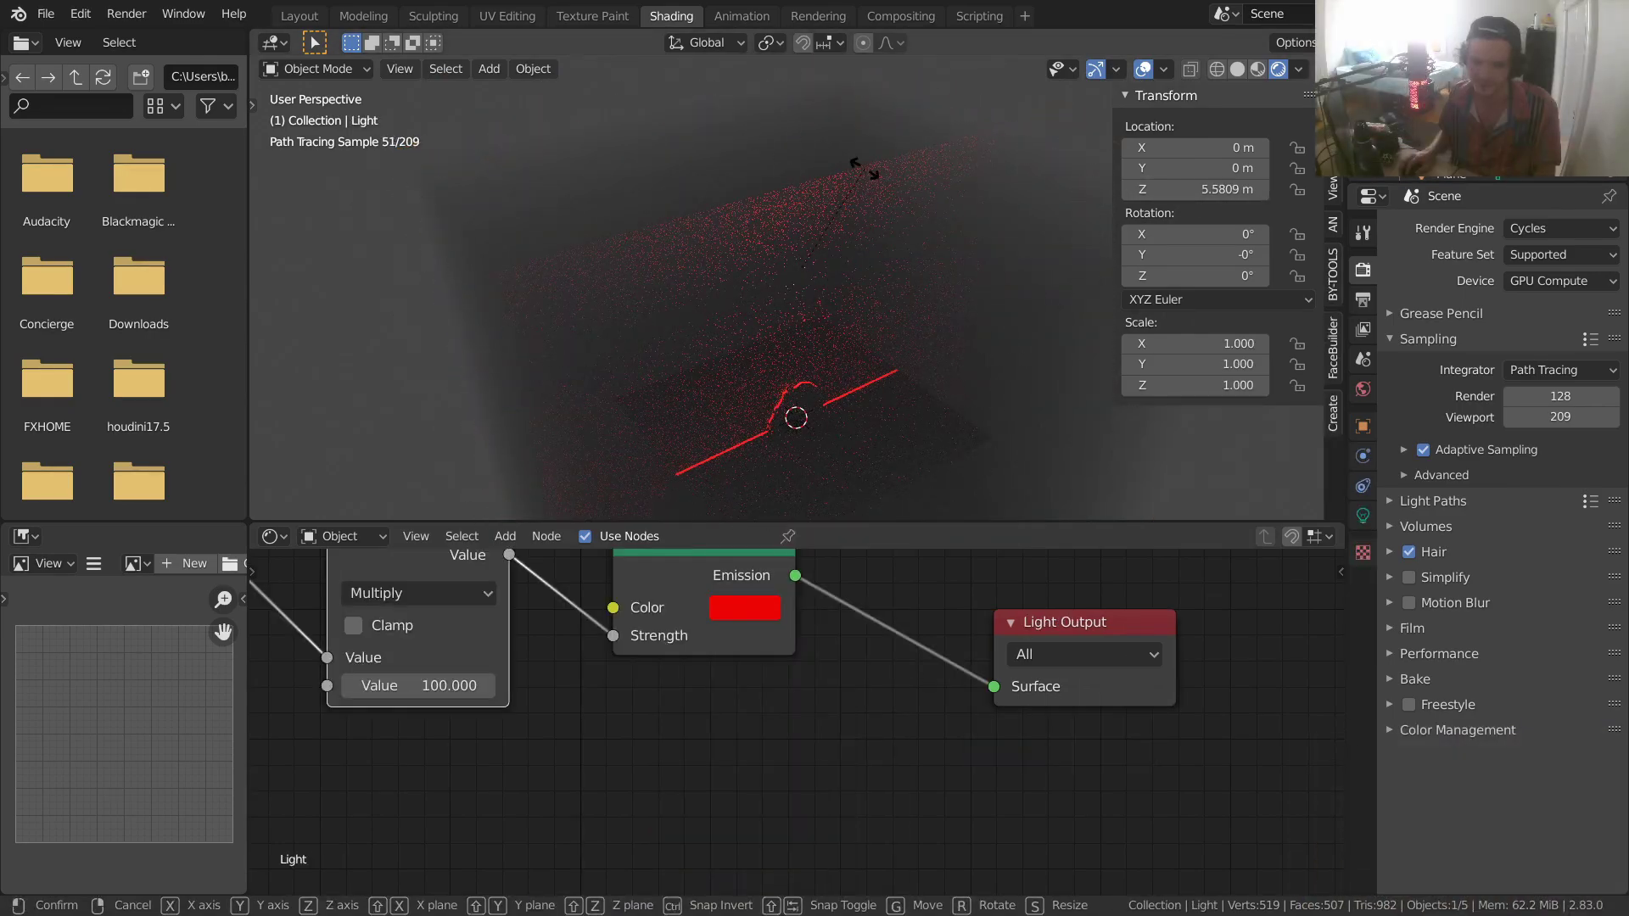
pyautogui.press('r')
pyautogui.press('z')
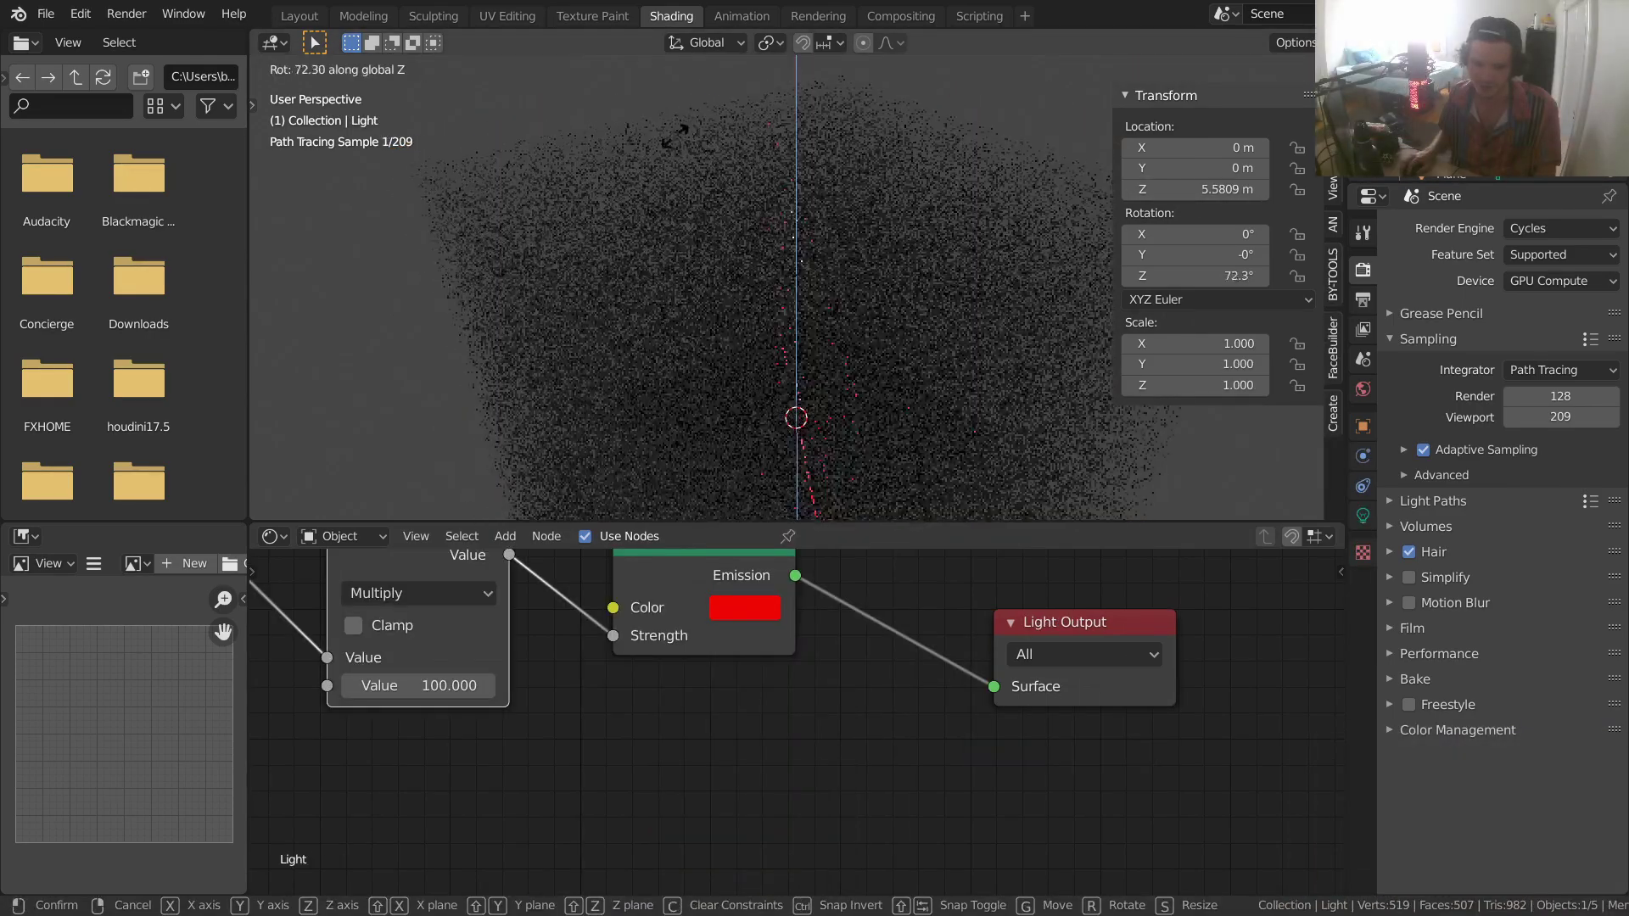
pyautogui.click(625, 176)
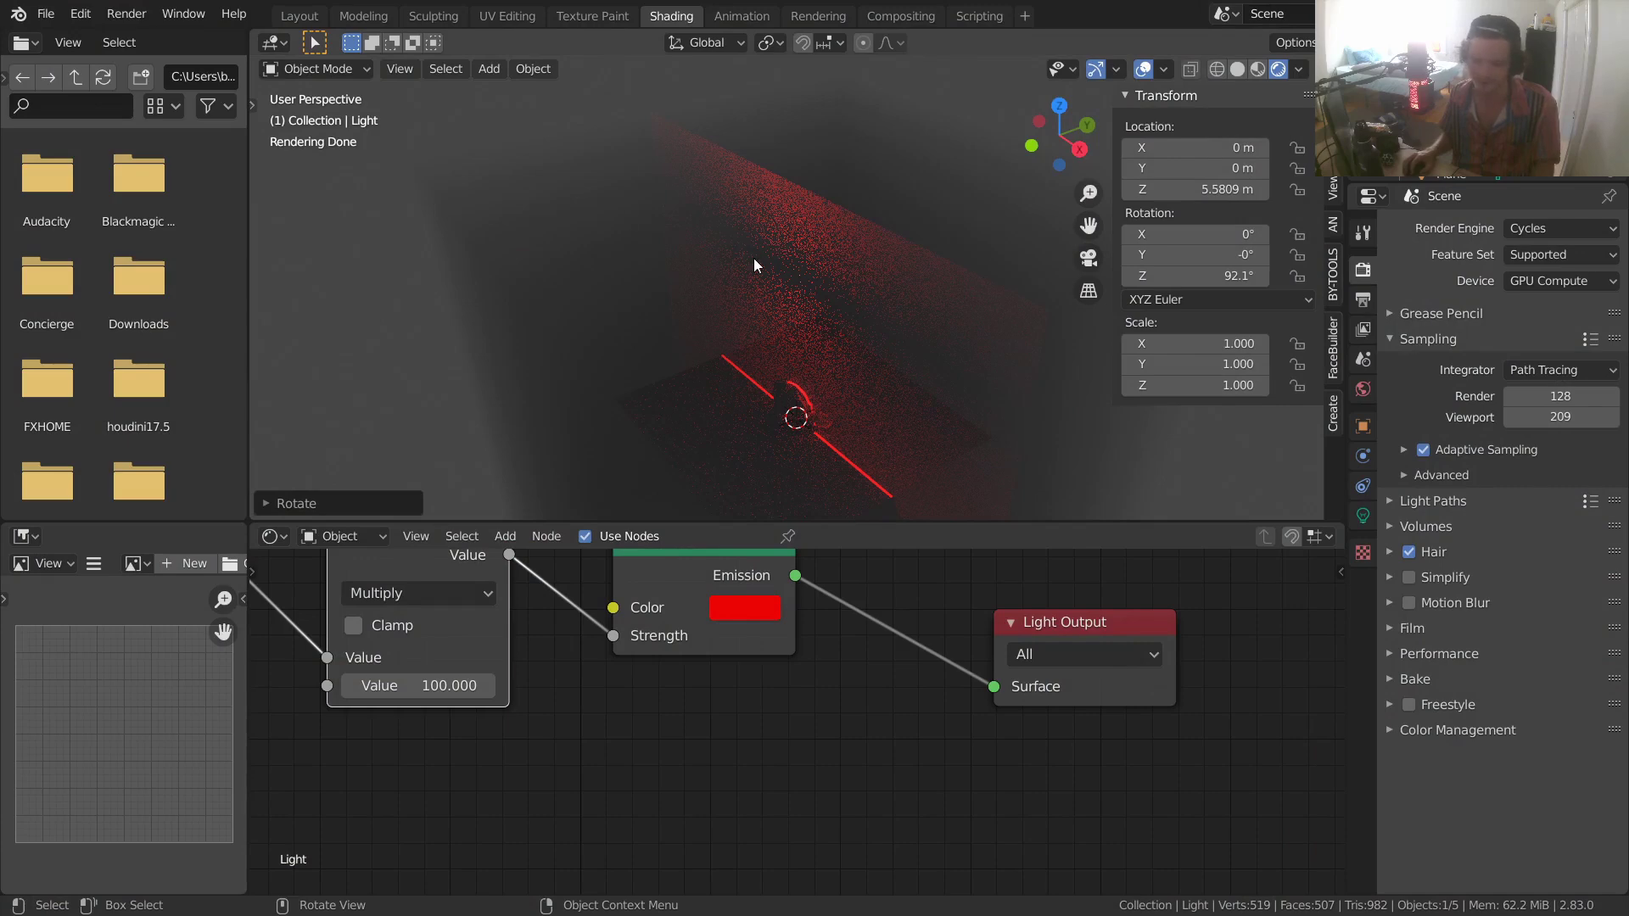
# - Delete the volume cube and display the World's shader nodes
pyautogui.click(853, 235)
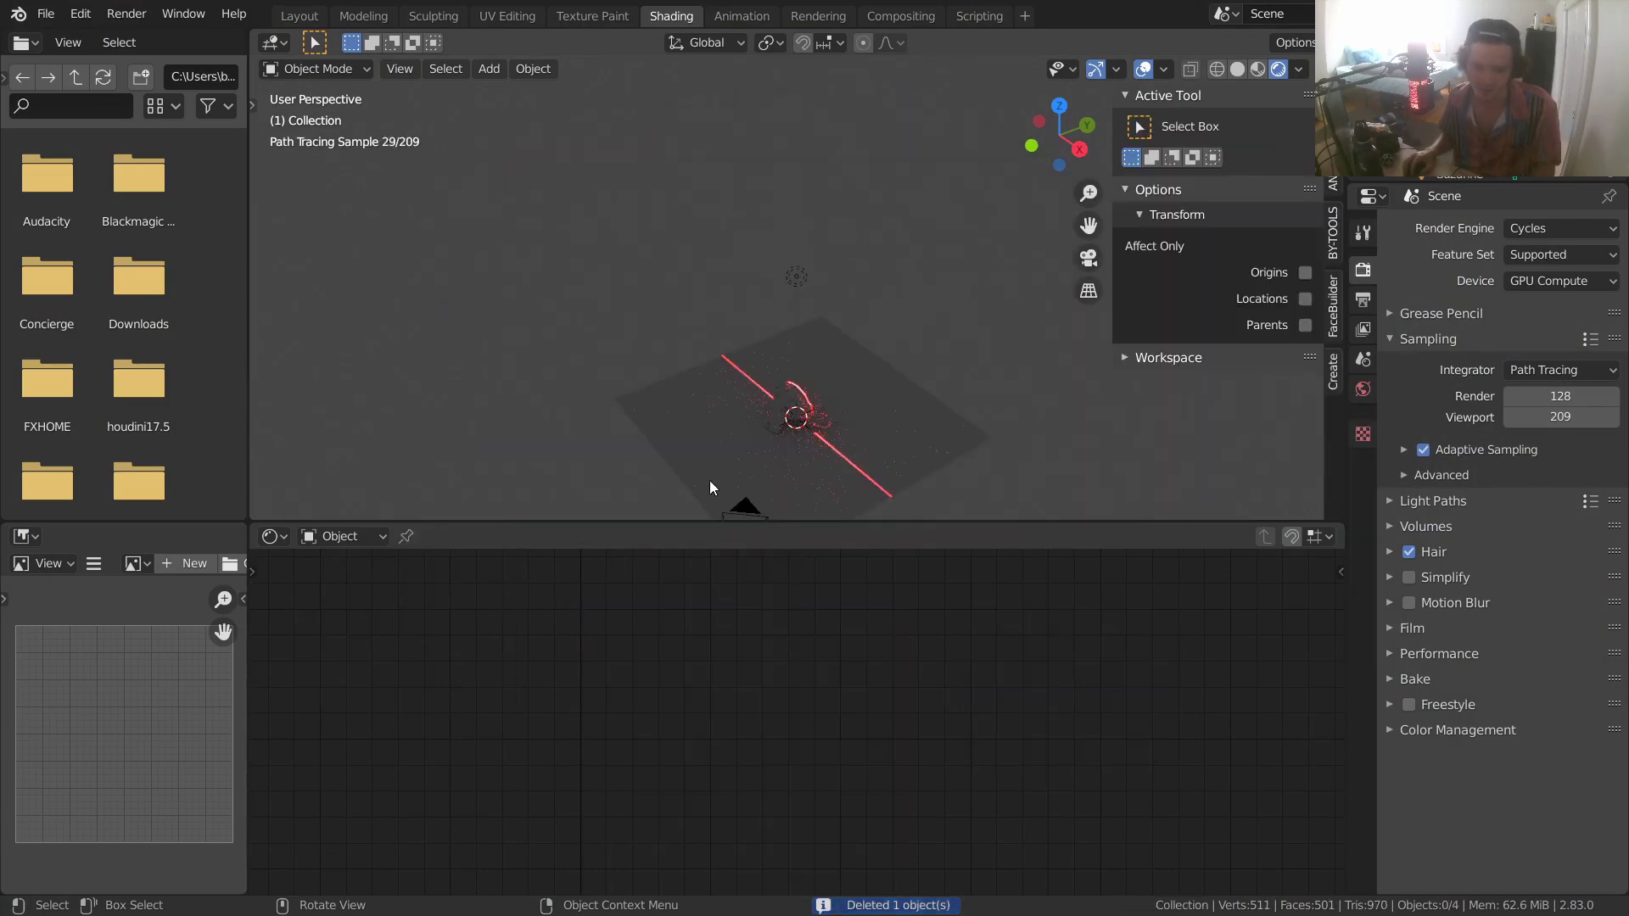
pyautogui.click(698, 438)
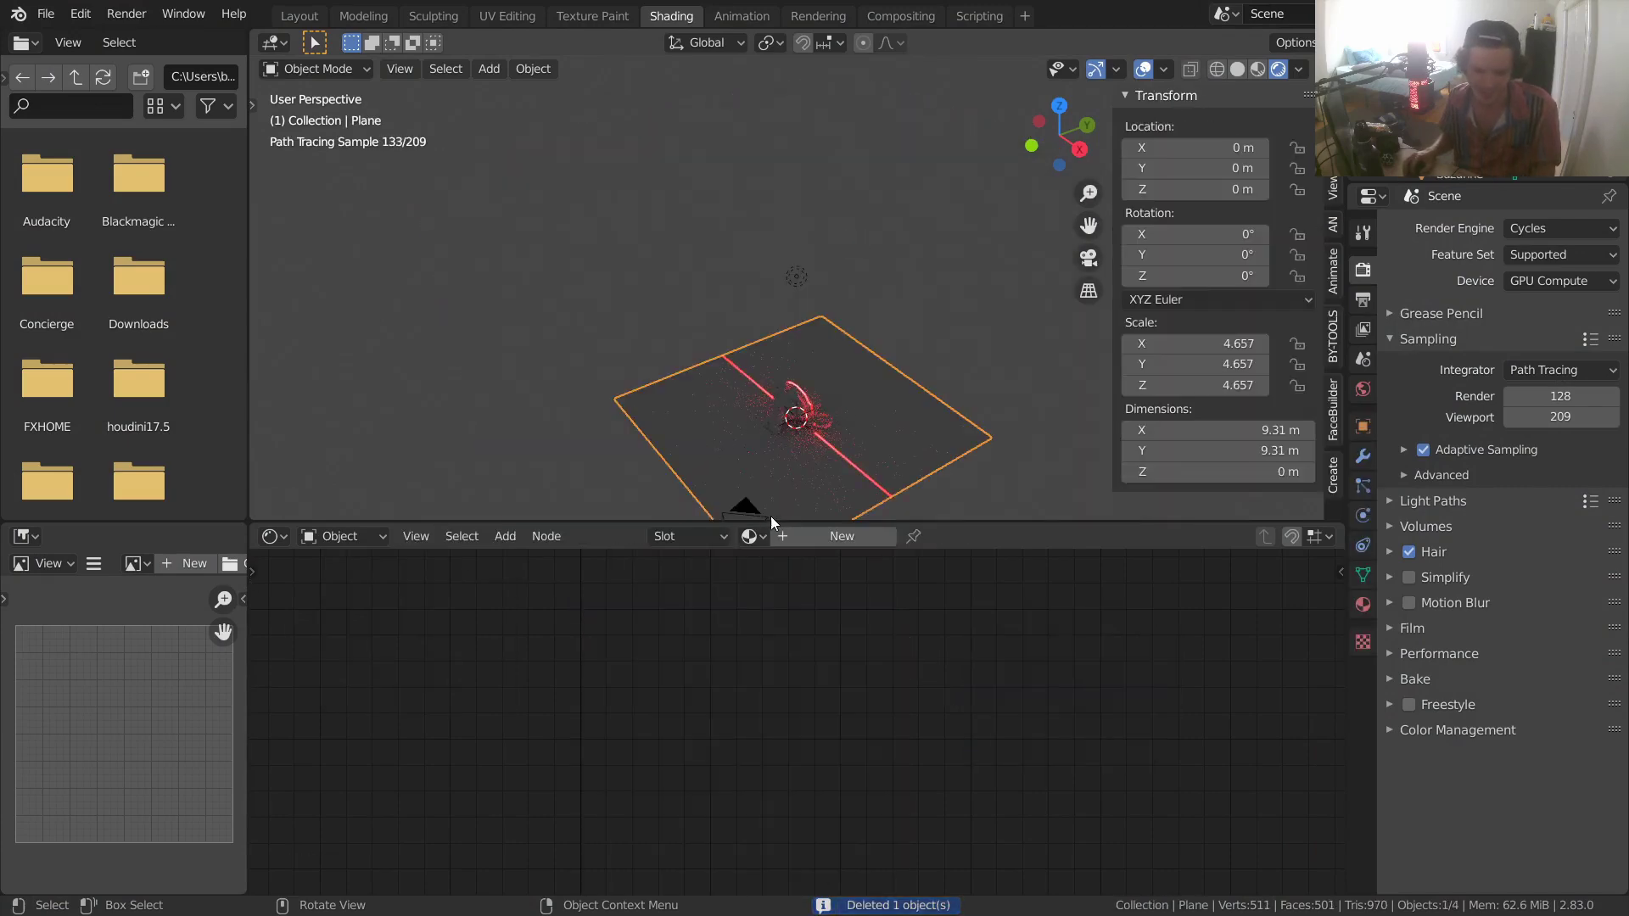
pyautogui.click(358, 585)
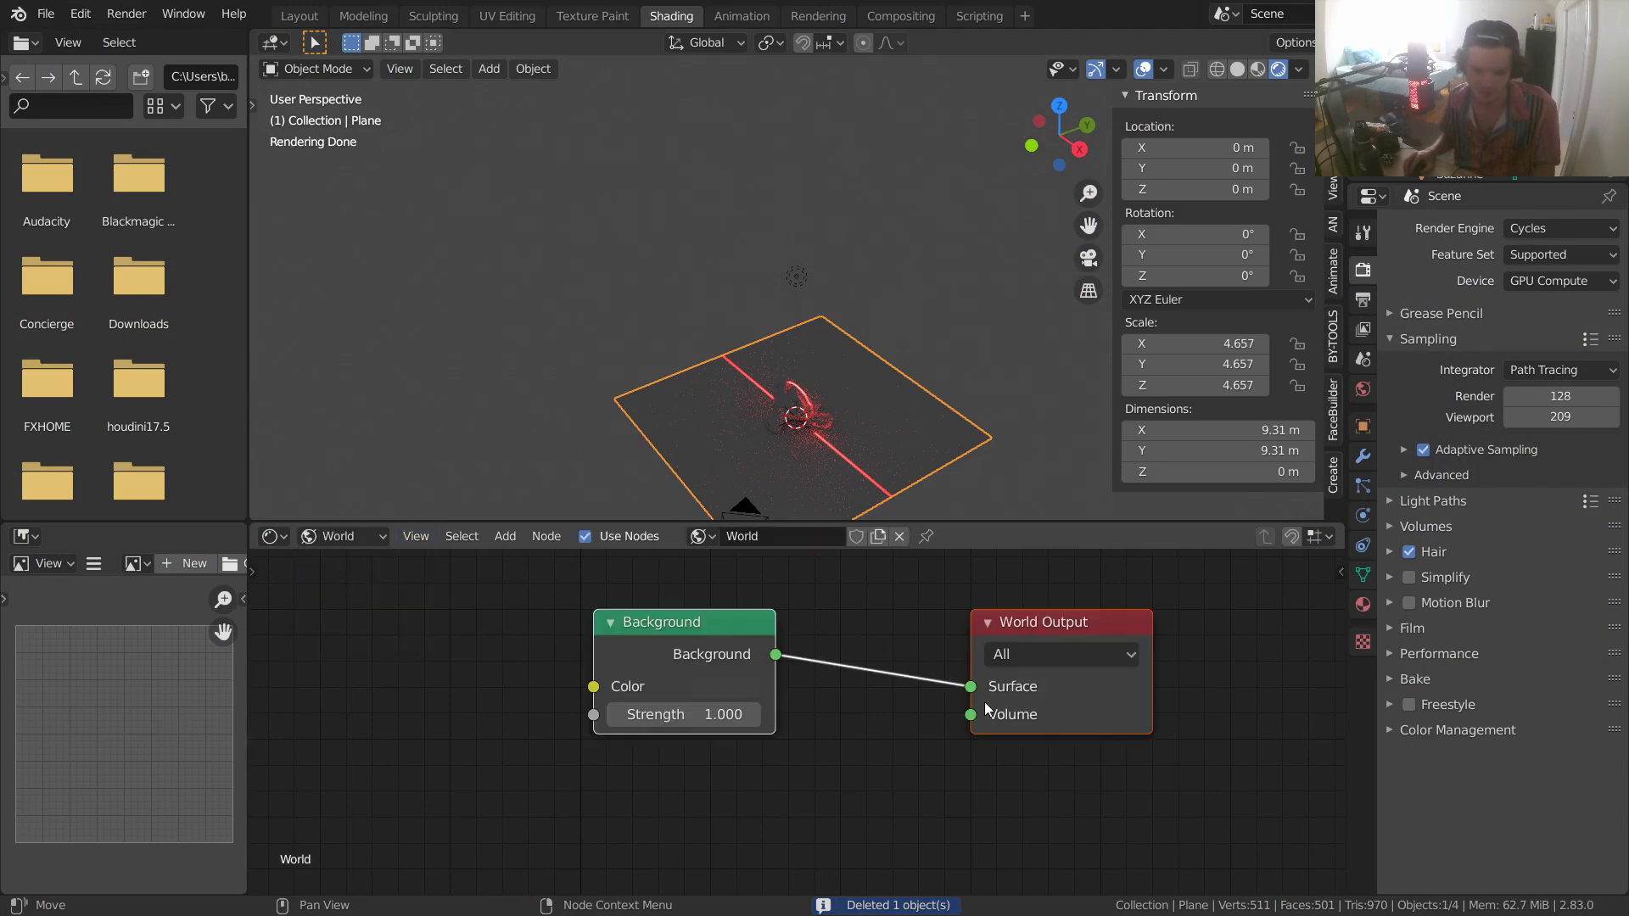
# - Add a Principled Volume node to the world and connect it to the World Output's Volume input
pyautogui.moveTo(736, 660); pyautogui.dragTo(536, 611)
pyautogui.hotkey('shift', 'a')
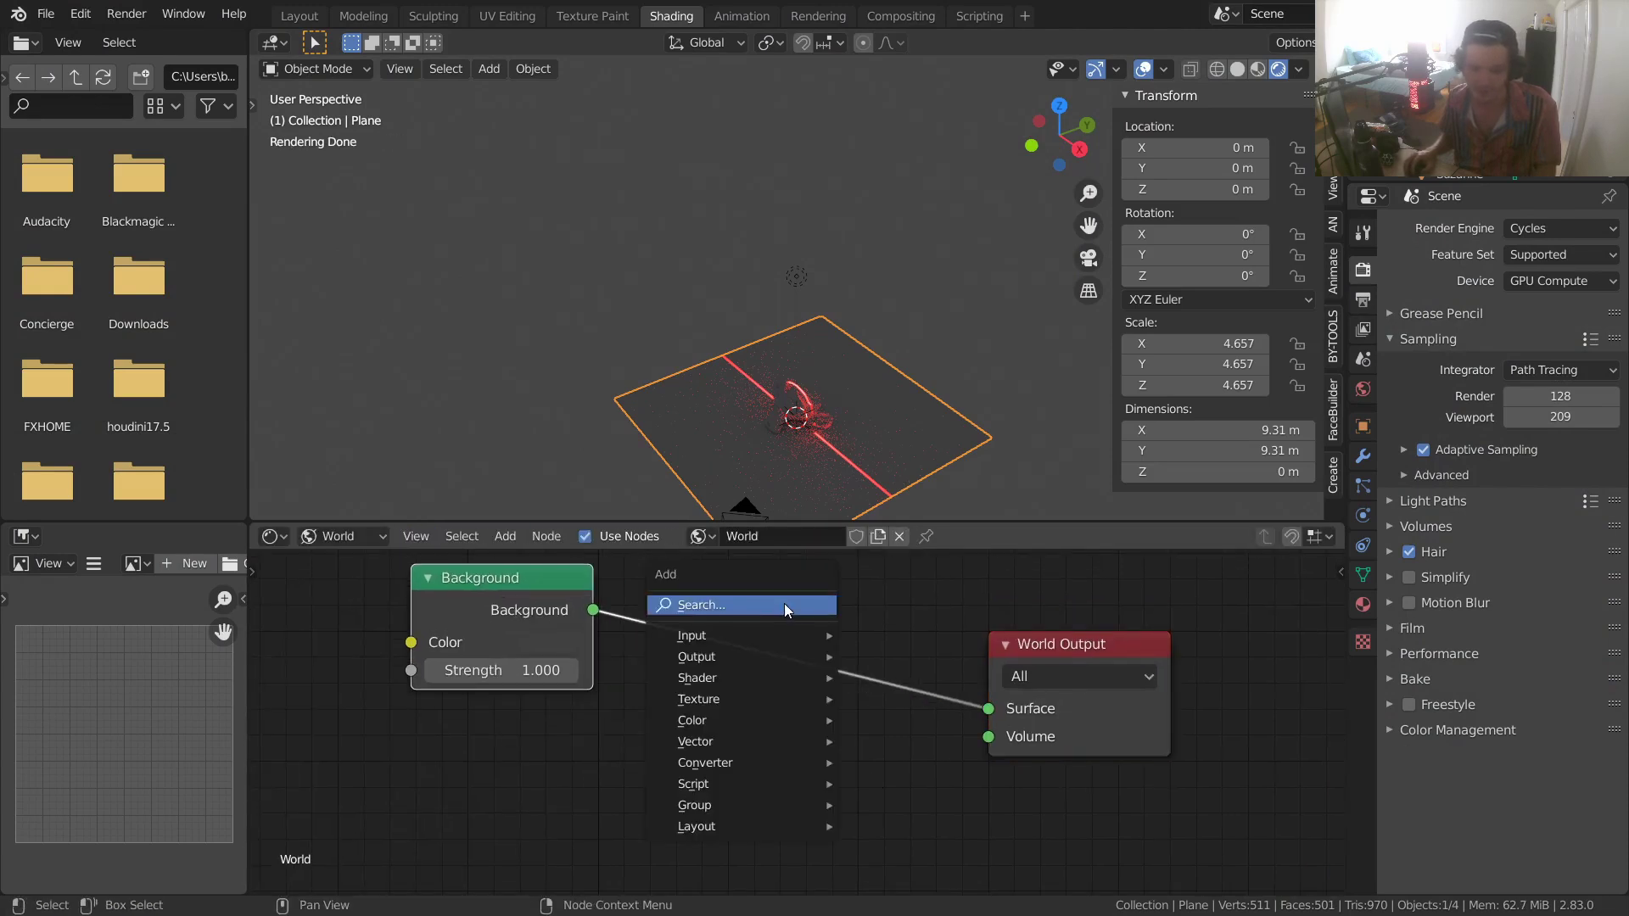
pyautogui.write('vol')
pyautogui.click(843, 661)
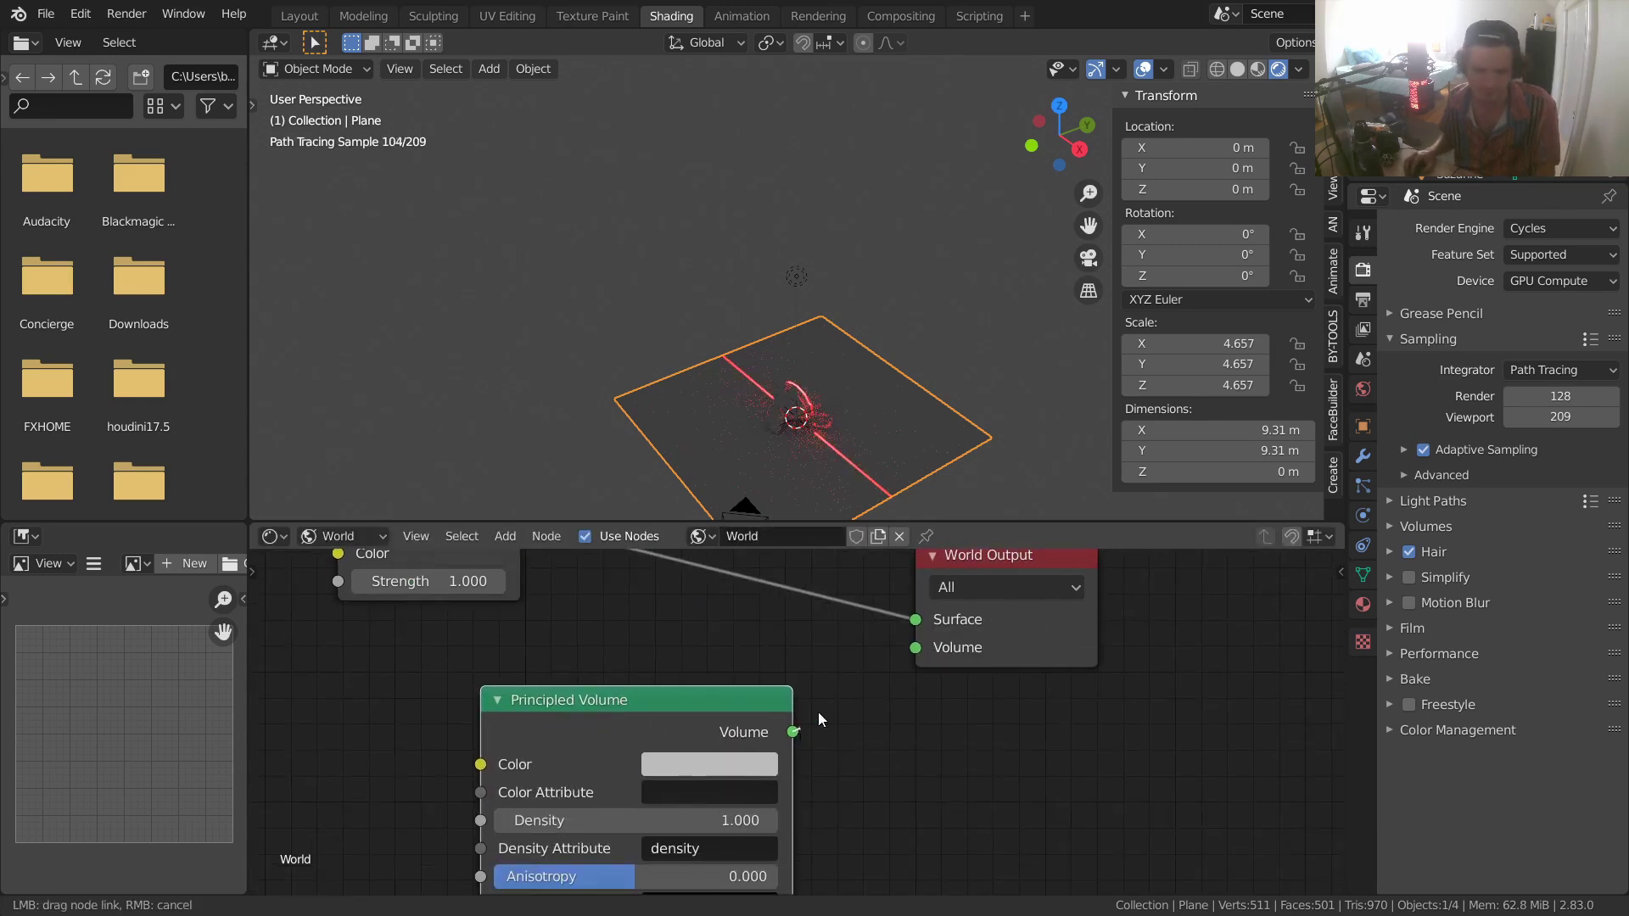
pyautogui.moveTo(801, 734); pyautogui.dragTo(915, 648)
# - Try densities of 0.1 and 0.02 on the world's Principled Volume
pyautogui.moveTo(807, 741); pyautogui.dragTo(867, 625, button='middle')
pyautogui.click(799, 706)
pyautogui.write('.')
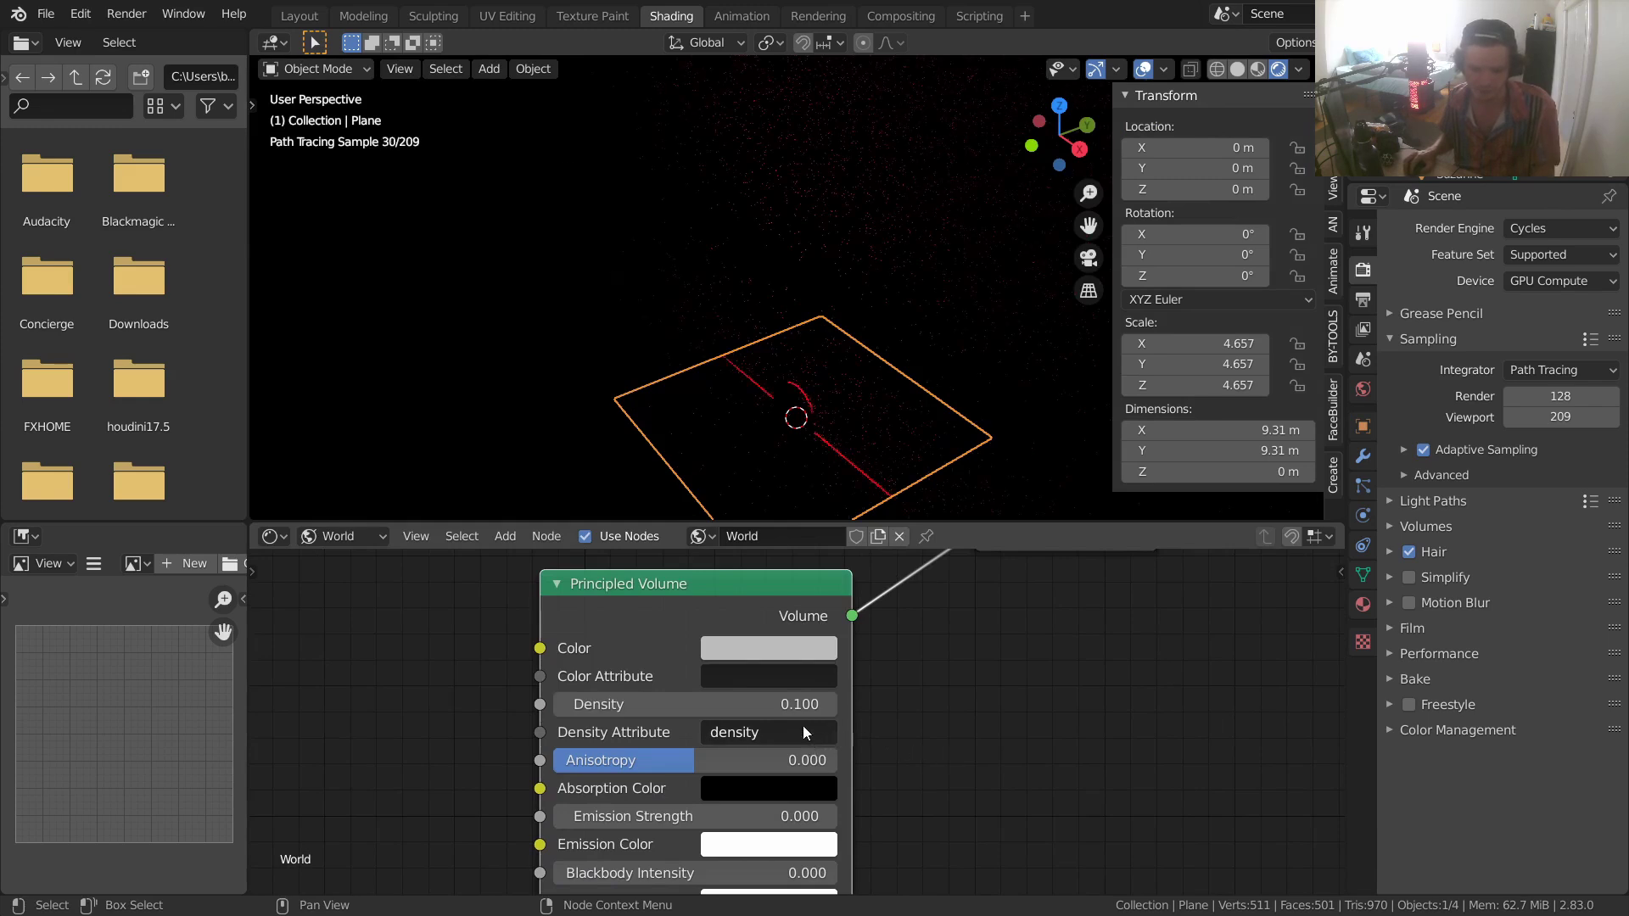
pyautogui.click(804, 713)
pyautogui.write('.02')
pyautogui.press('Return')
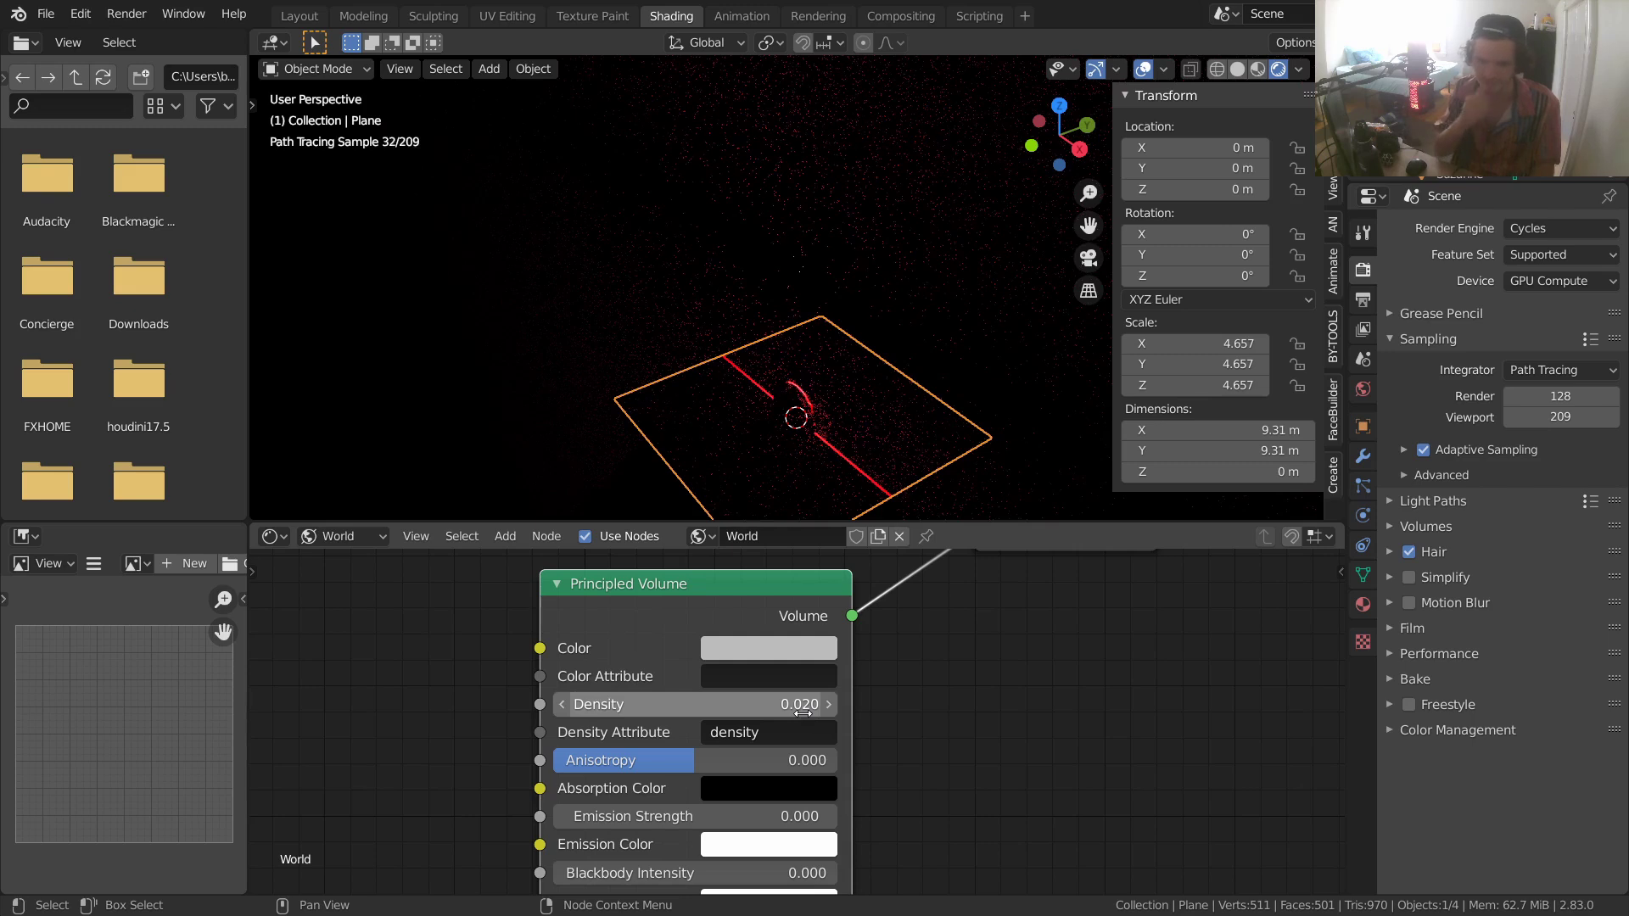
# - Delete the Principled Volume node from the world and move the Background node back beside the World Output
pyautogui.scroll(-5, 594, 280)
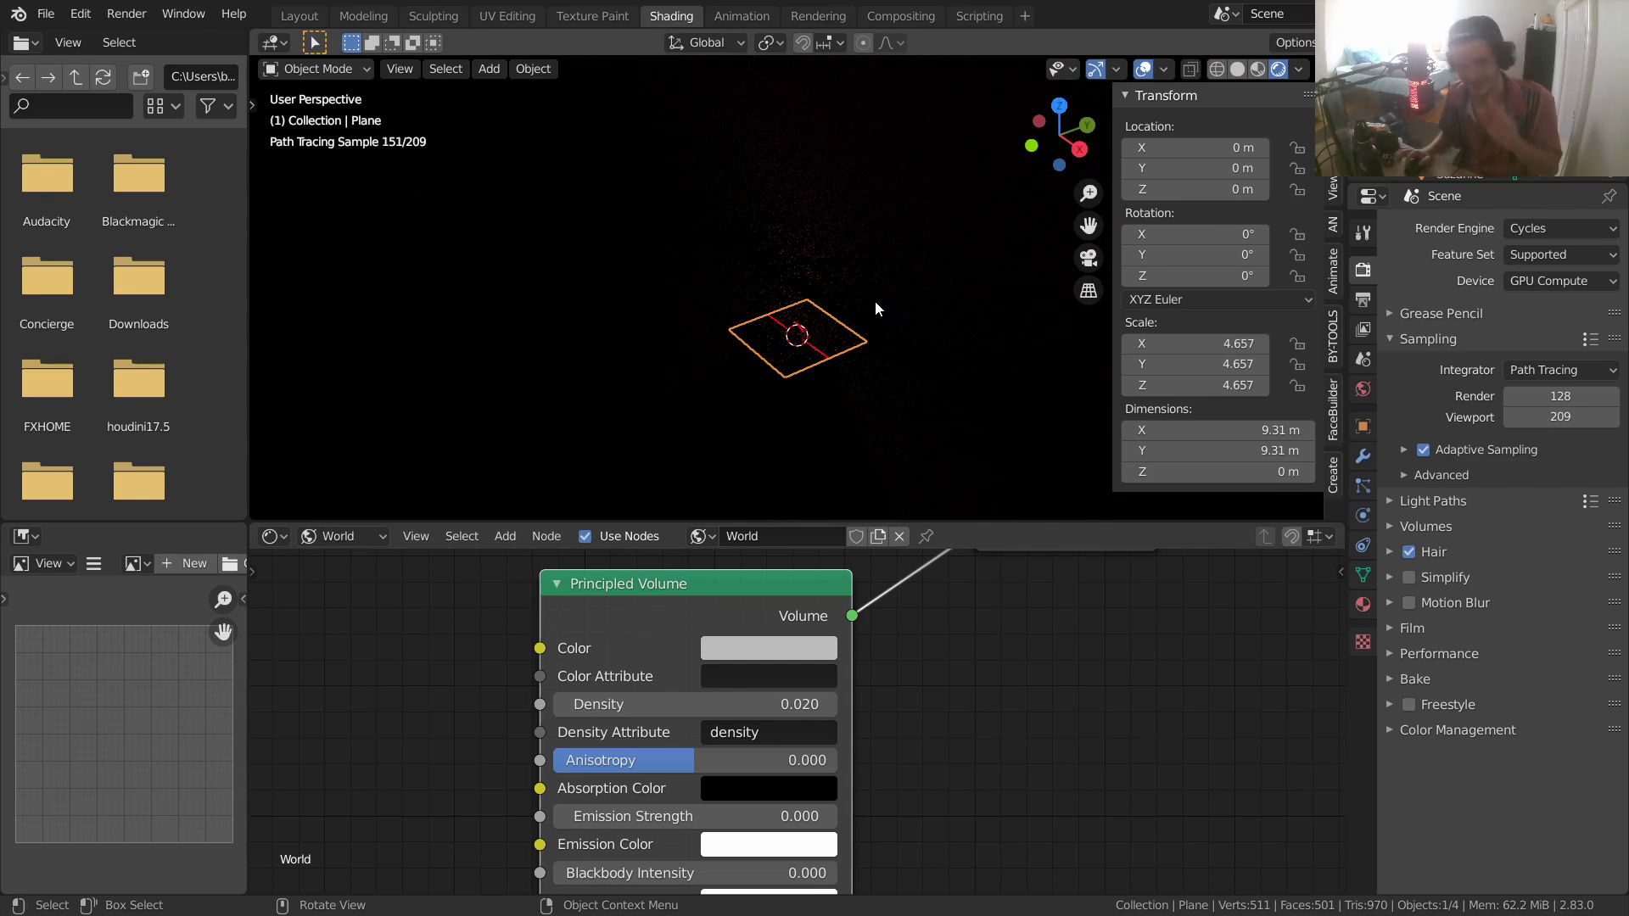
pyautogui.scroll(2, 813, 334)
pyautogui.scroll(1, 815, 340)
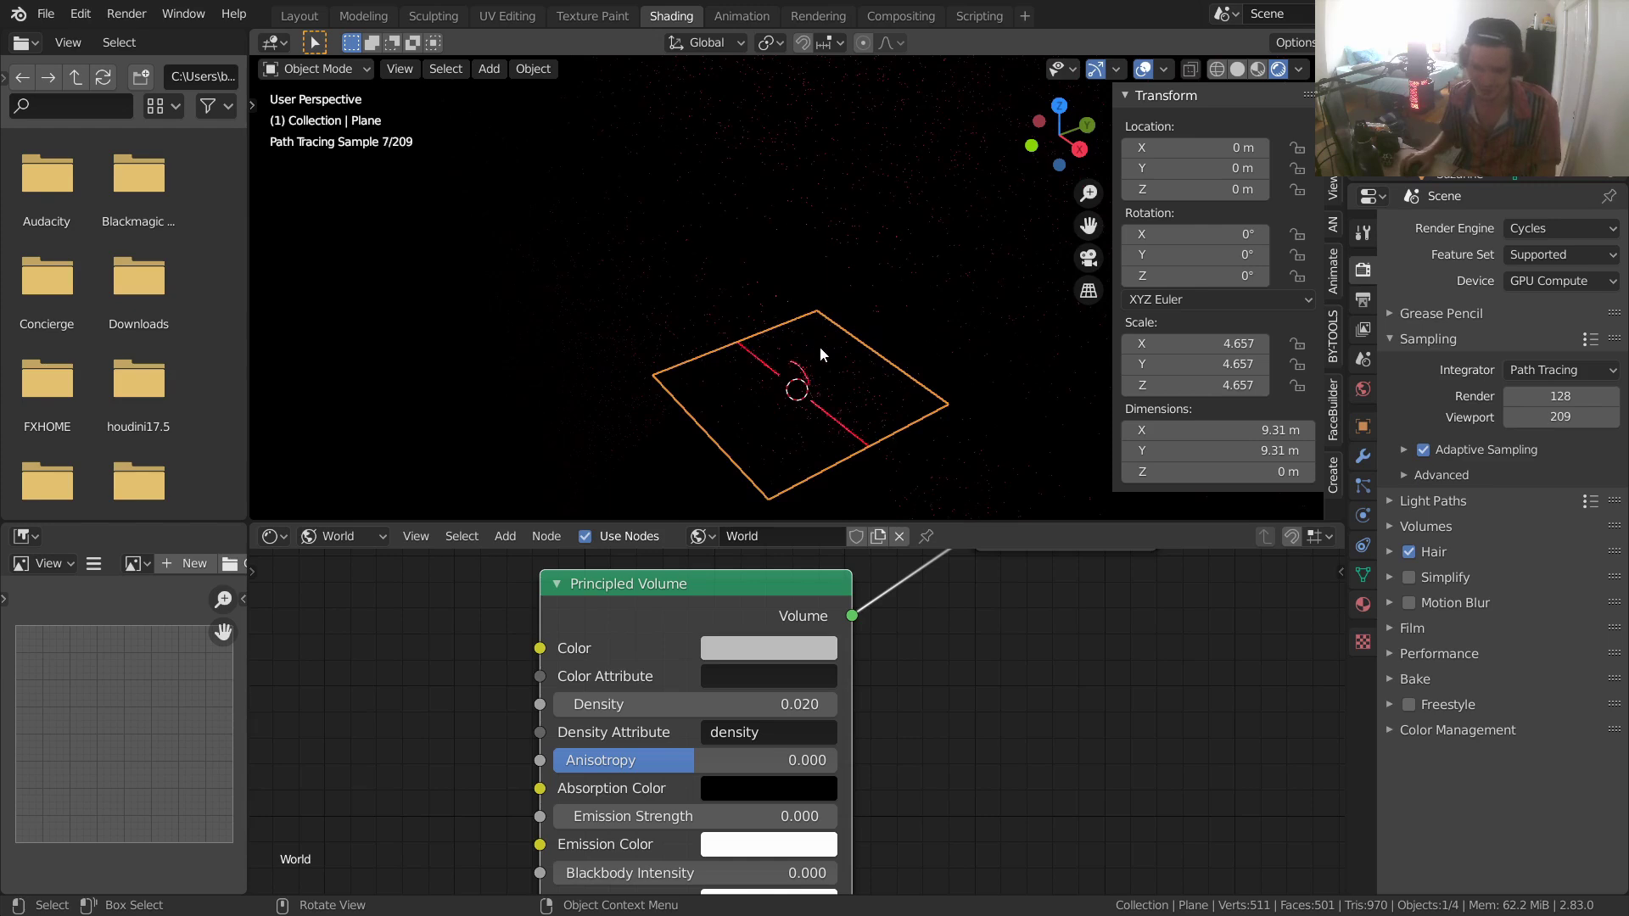
pyautogui.scroll(-4, 849, 250)
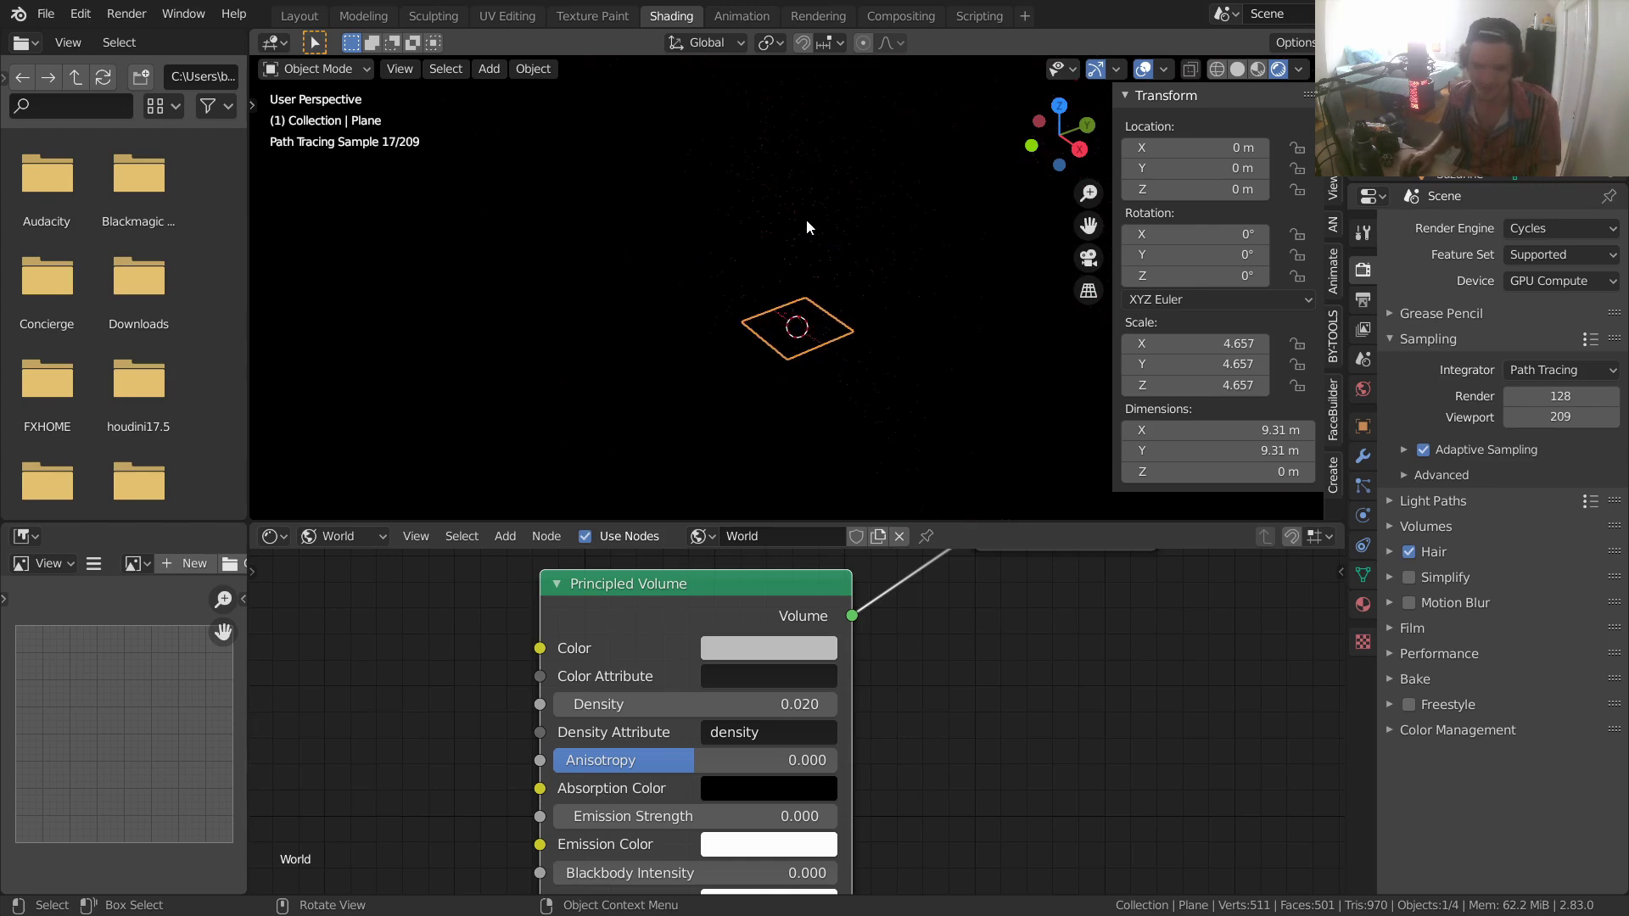
pyautogui.moveTo(961, 727); pyautogui.dragTo(736, 808, button='middle')
pyautogui.scroll(-2, 735, 808)
pyautogui.scroll(-1, 735, 821)
pyautogui.moveTo(775, 716); pyautogui.dragTo(604, 767)
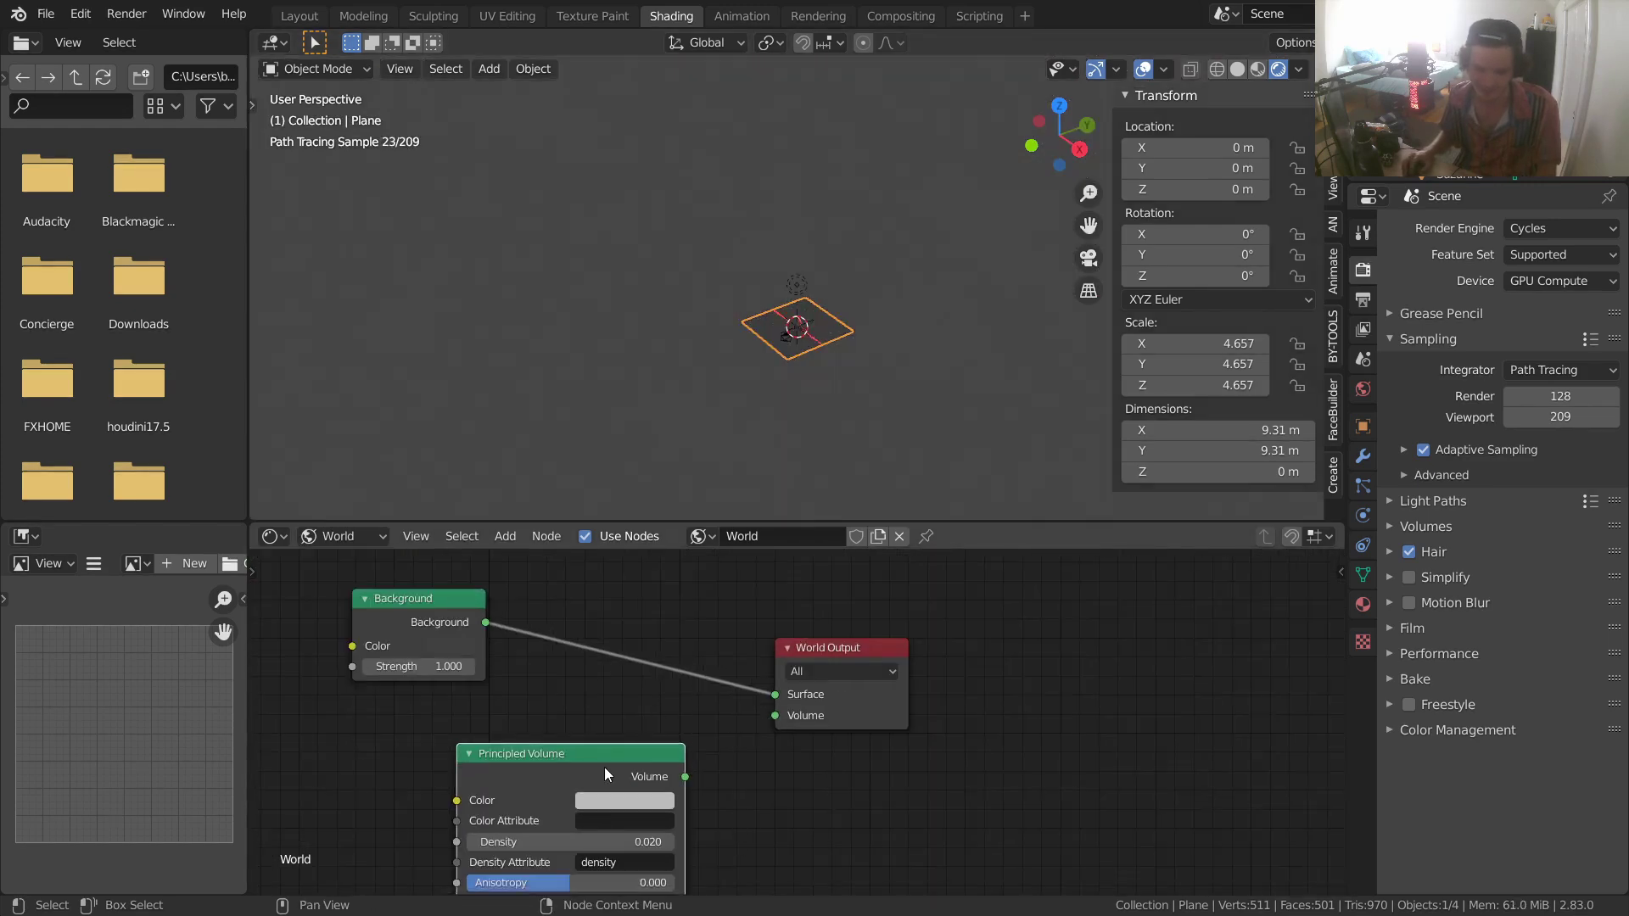
pyautogui.press('x')
pyautogui.scroll(8, 898, 268)
pyautogui.moveTo(414, 607); pyautogui.dragTo(631, 666)
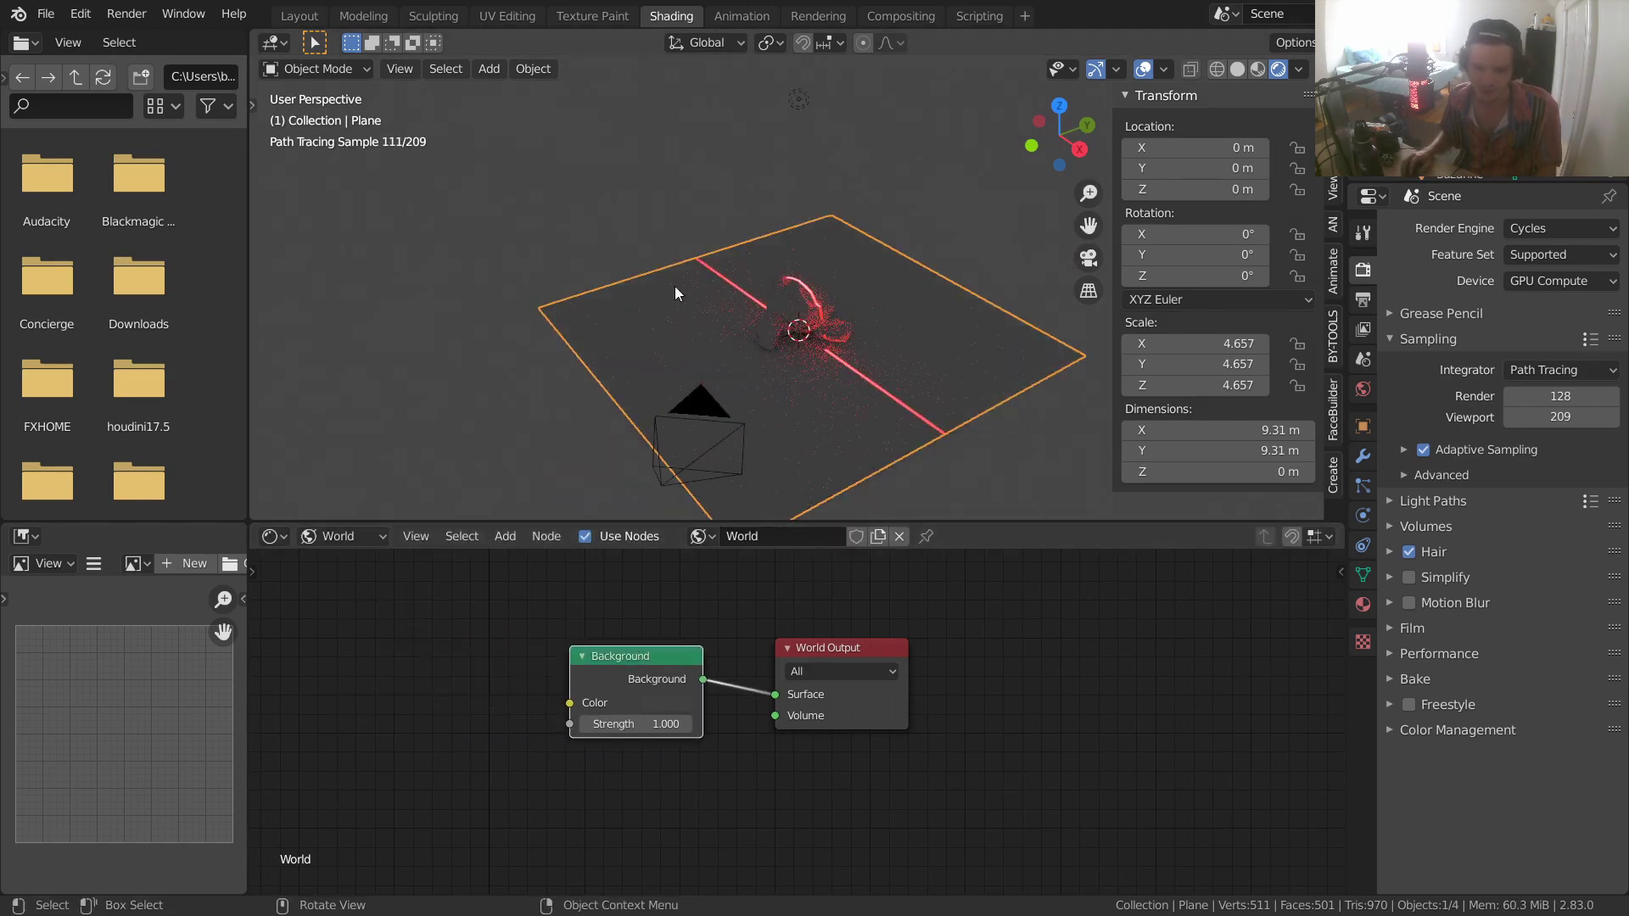
# - Add an environment texture with mapping nodes to the world's Background and load blue_grotto_2k.hdr from the HDRIS folder
pyautogui.moveTo(593, 657); pyautogui.dragTo(771, 629, button='middle')
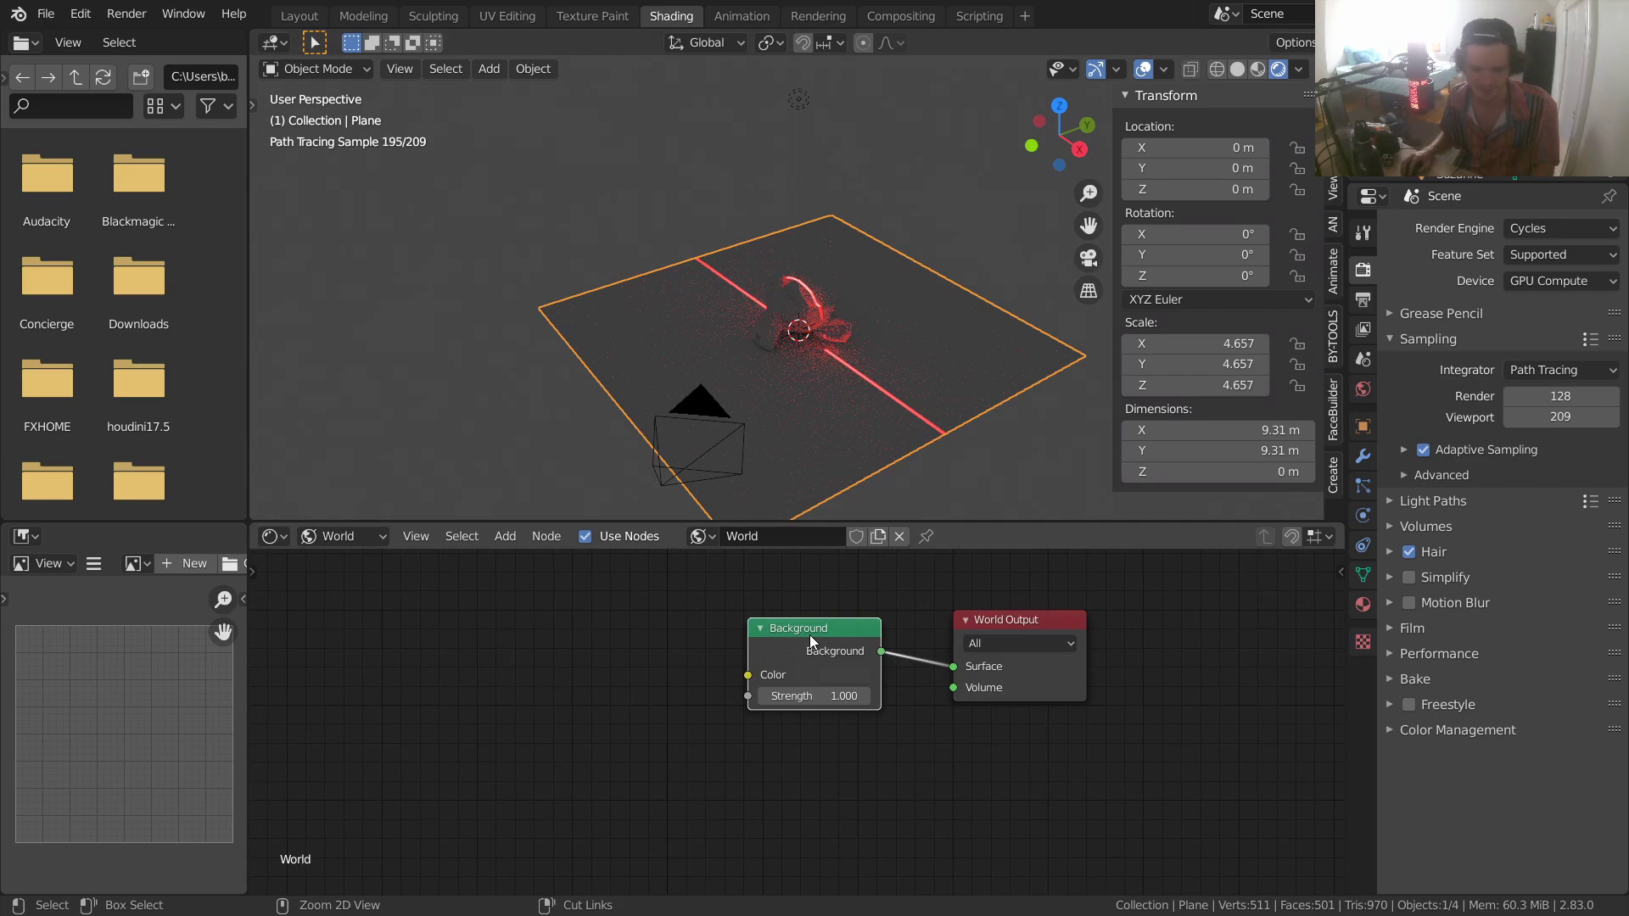
pyautogui.hotkey('ctrl', 't')
pyautogui.click(605, 632)
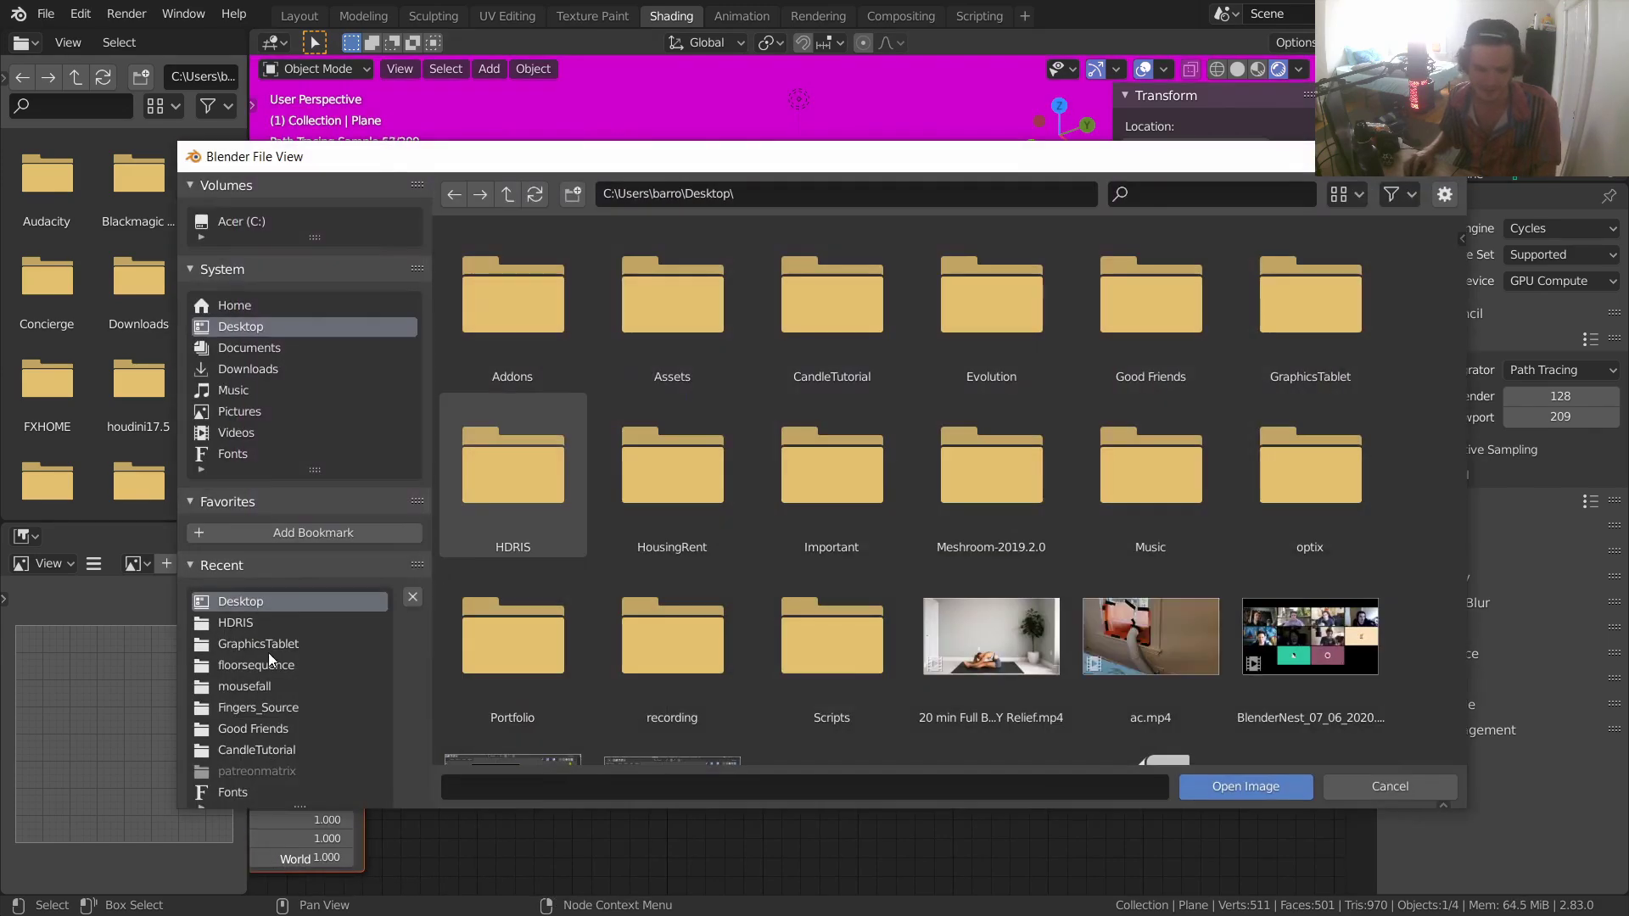
pyautogui.doubleClick(526, 489)
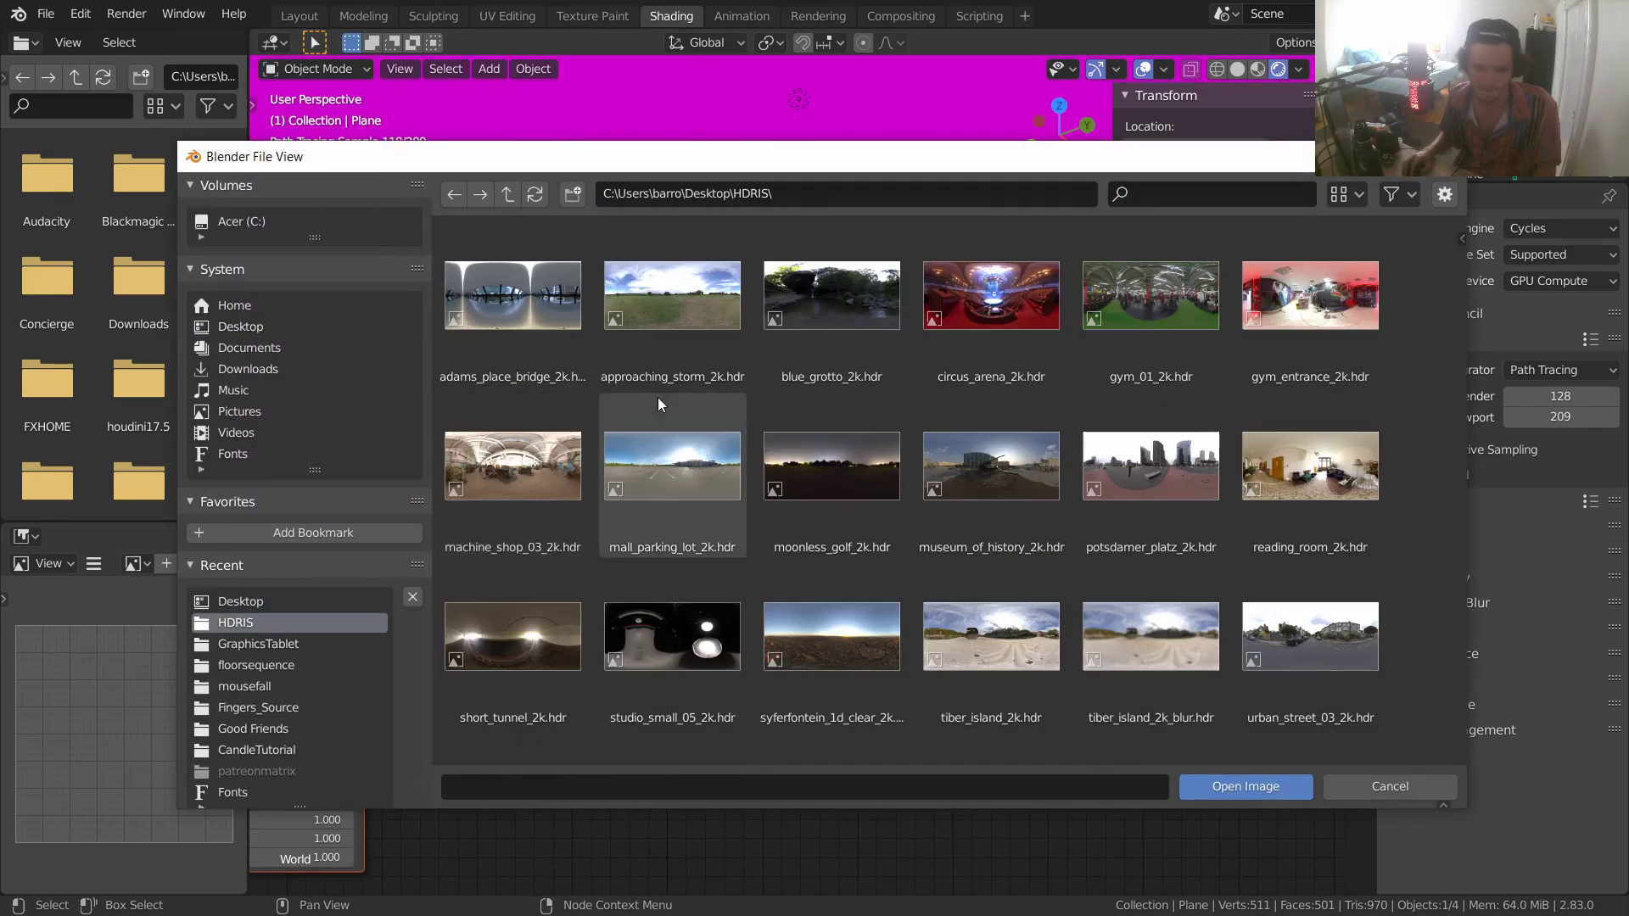
pyautogui.doubleClick(811, 314)
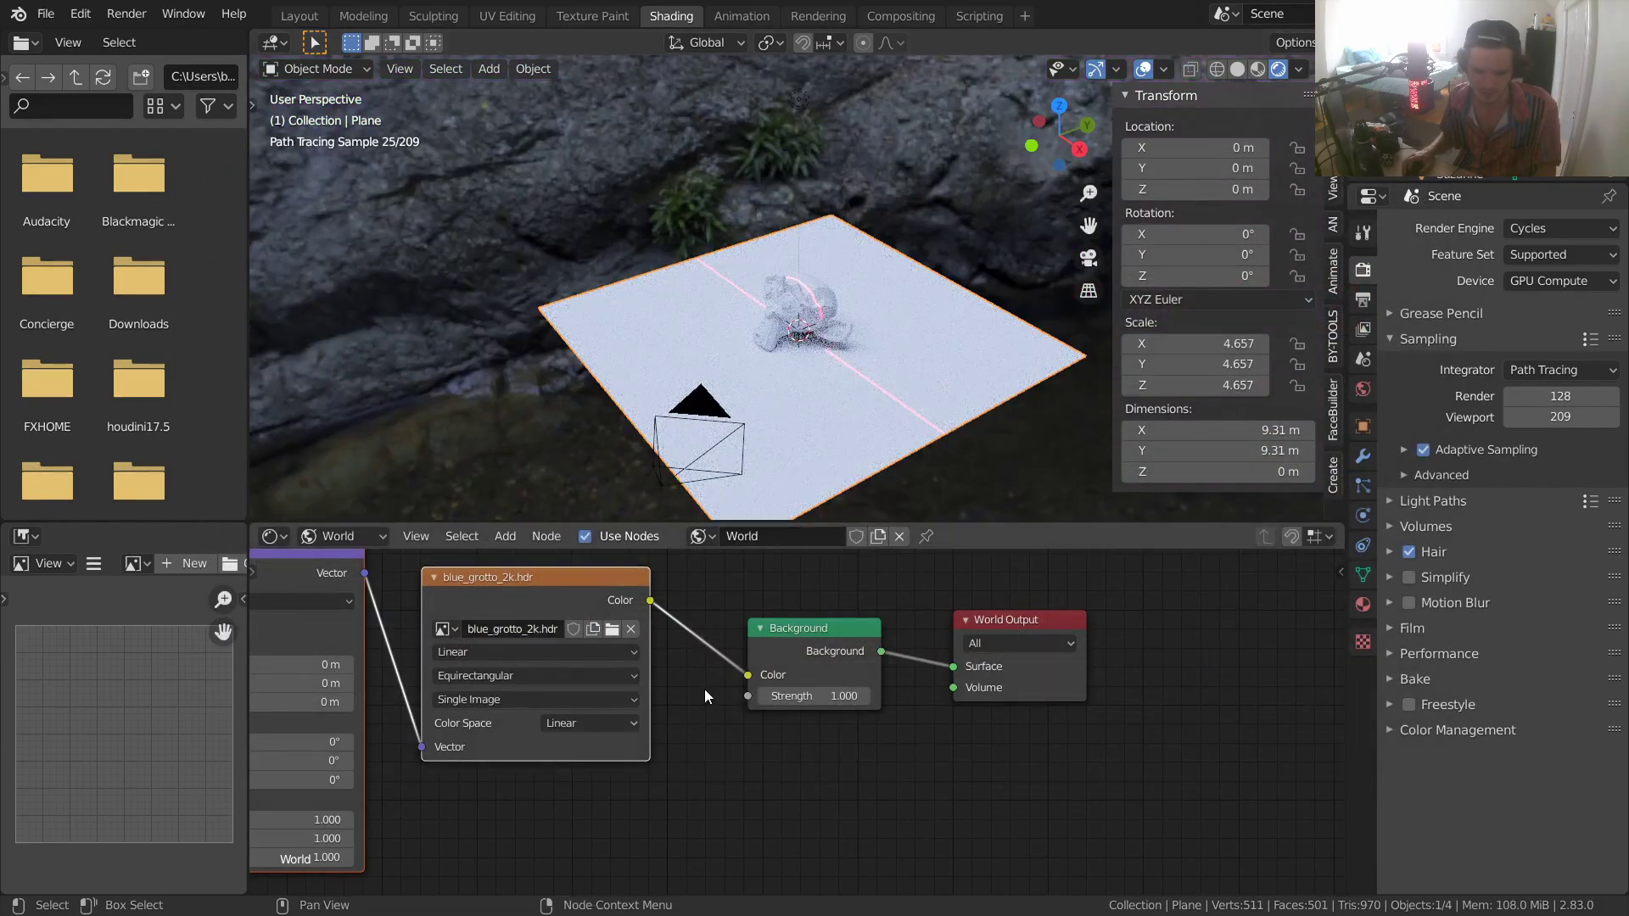
# - Set the world Background strength to 0.15
pyautogui.scroll(1, 706, 689)
pyautogui.click(816, 695)
pyautogui.write('1.0')
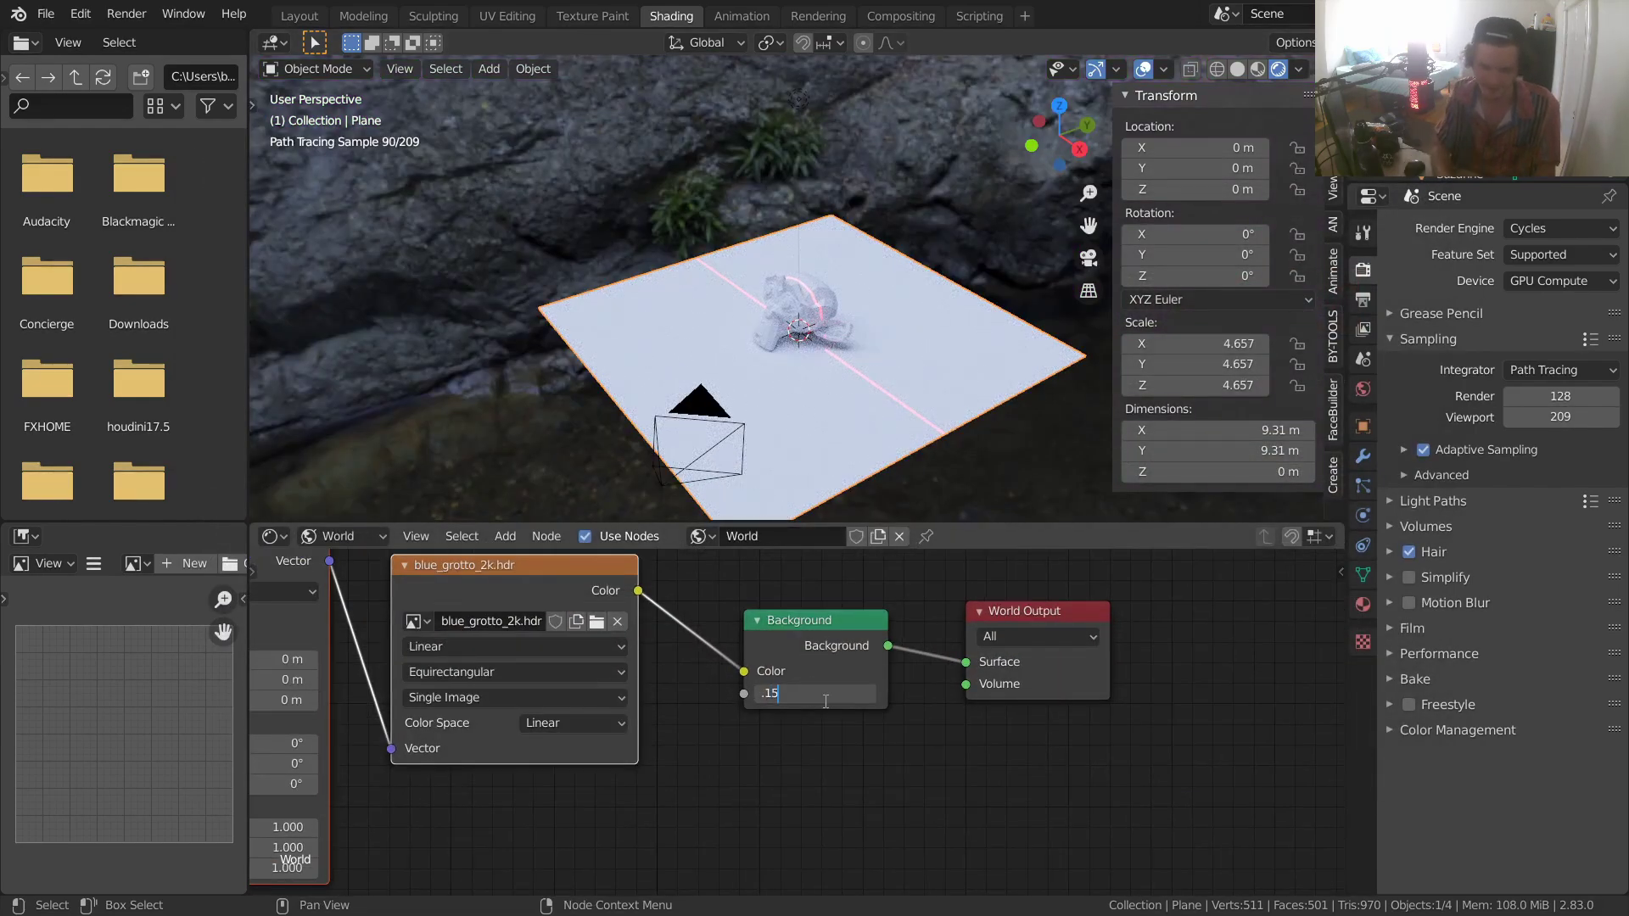
pyautogui.press('Return')
pyautogui.scroll(3, 770, 338)
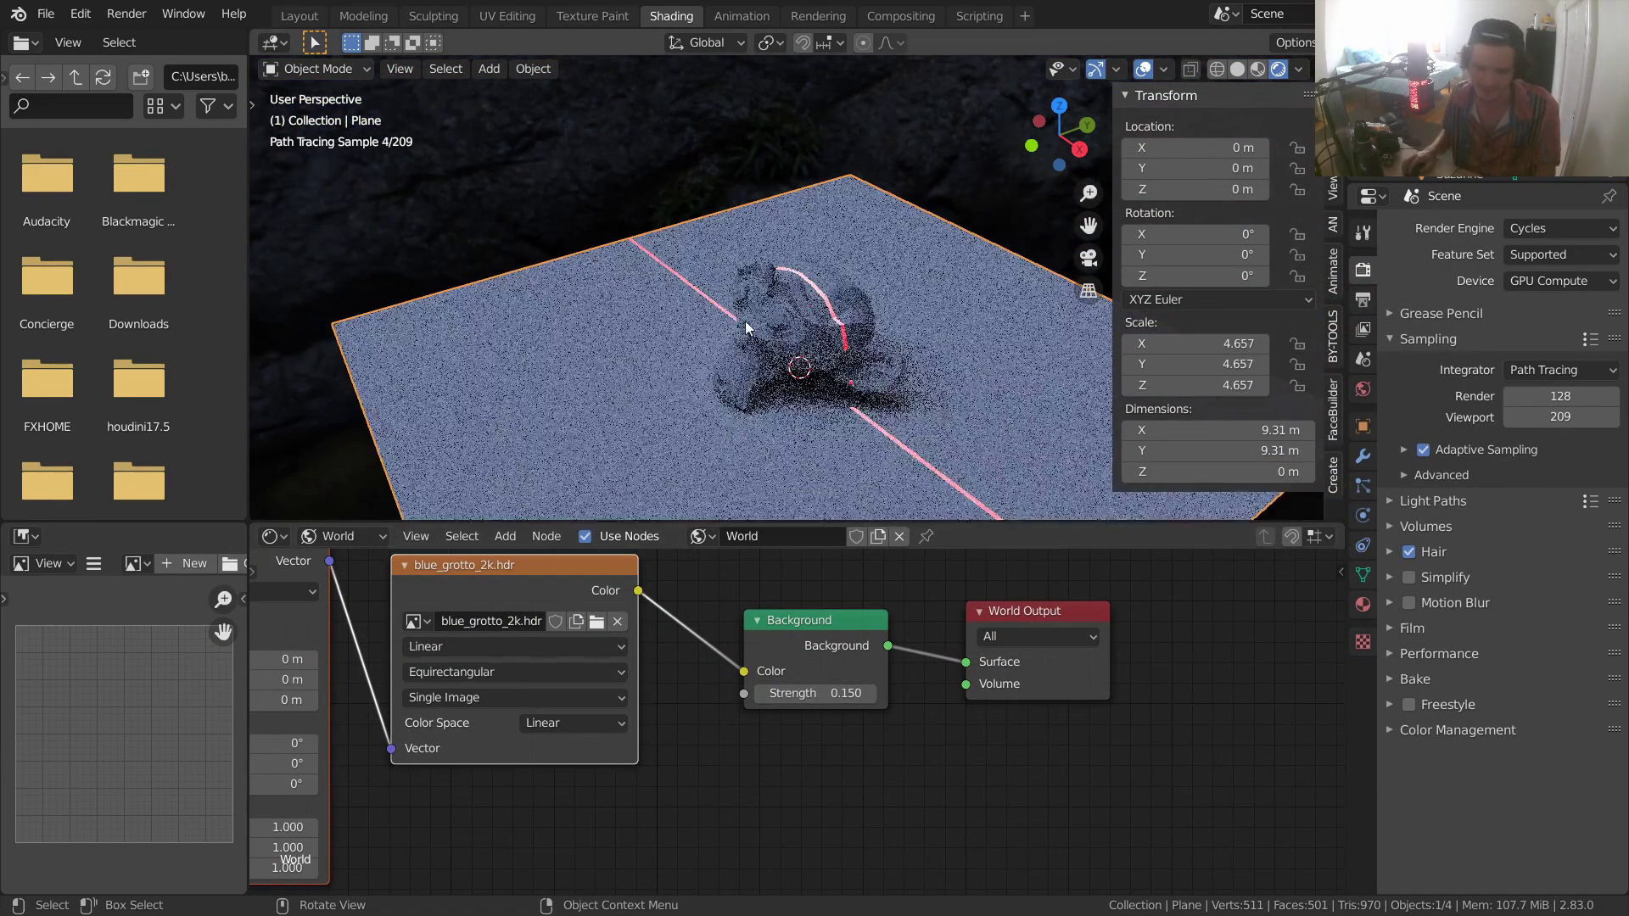
pyautogui.scroll(-3, 835, 319)
pyautogui.moveTo(835, 319)
pyautogui.mouseDown(button='middle')
pyautogui.moveTo(890, 223)
pyautogui.moveTo(954, 219)
pyautogui.moveTo(840, 297)
pyautogui.mouseUp(button='middle')
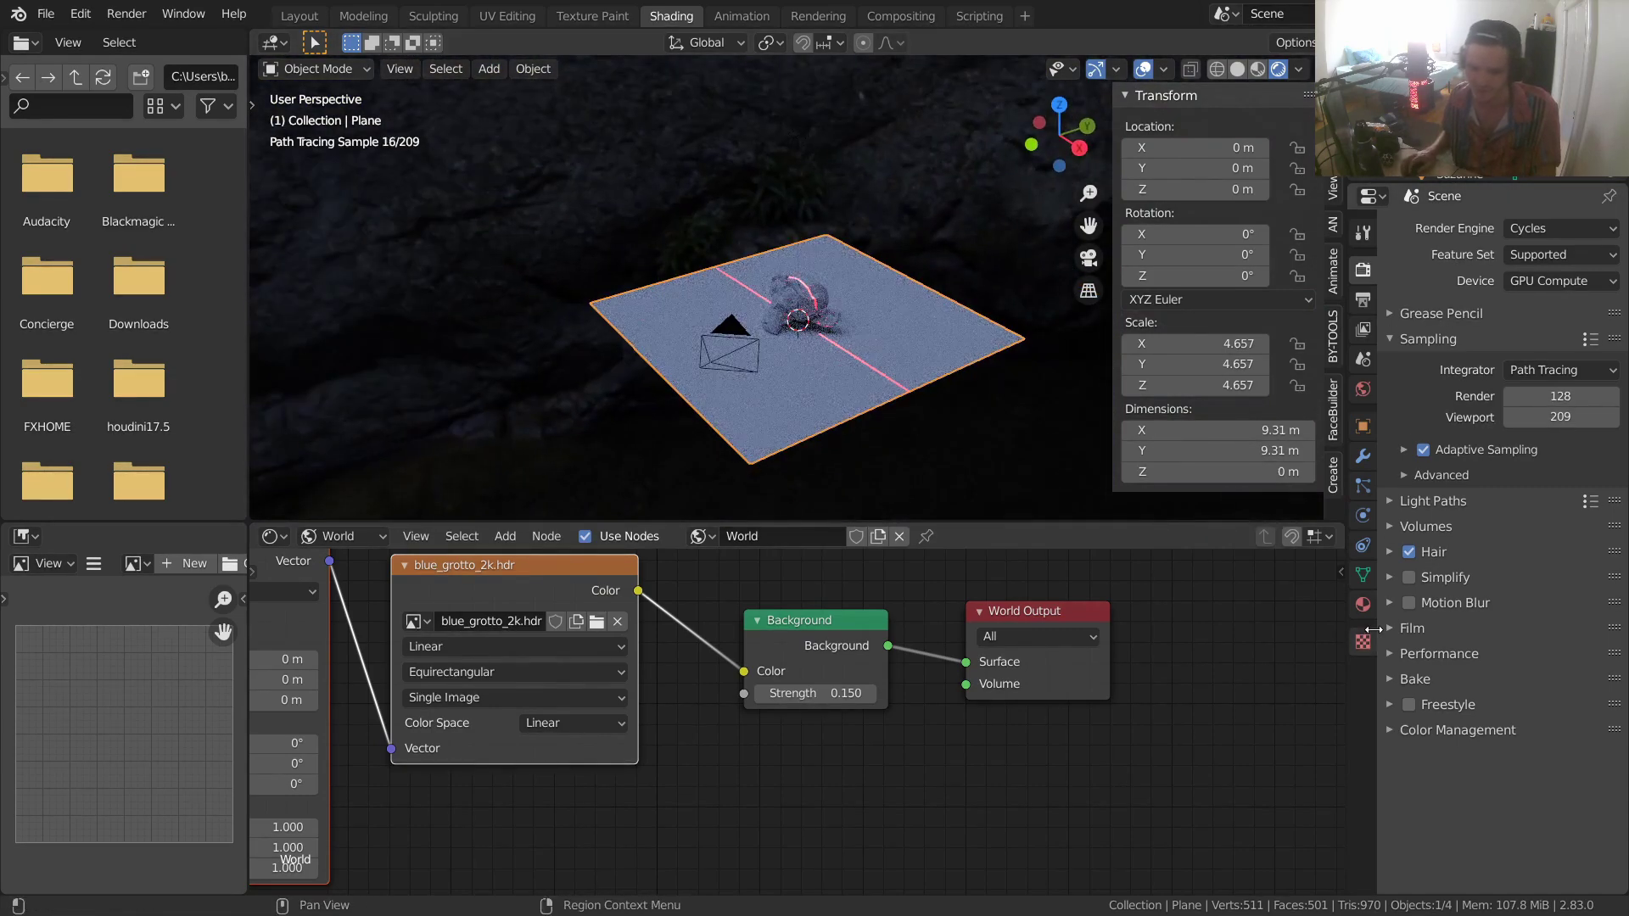
# - Enable a transparent film background in the render settings
pyautogui.click(1409, 628)
pyautogui.click(1425, 779)
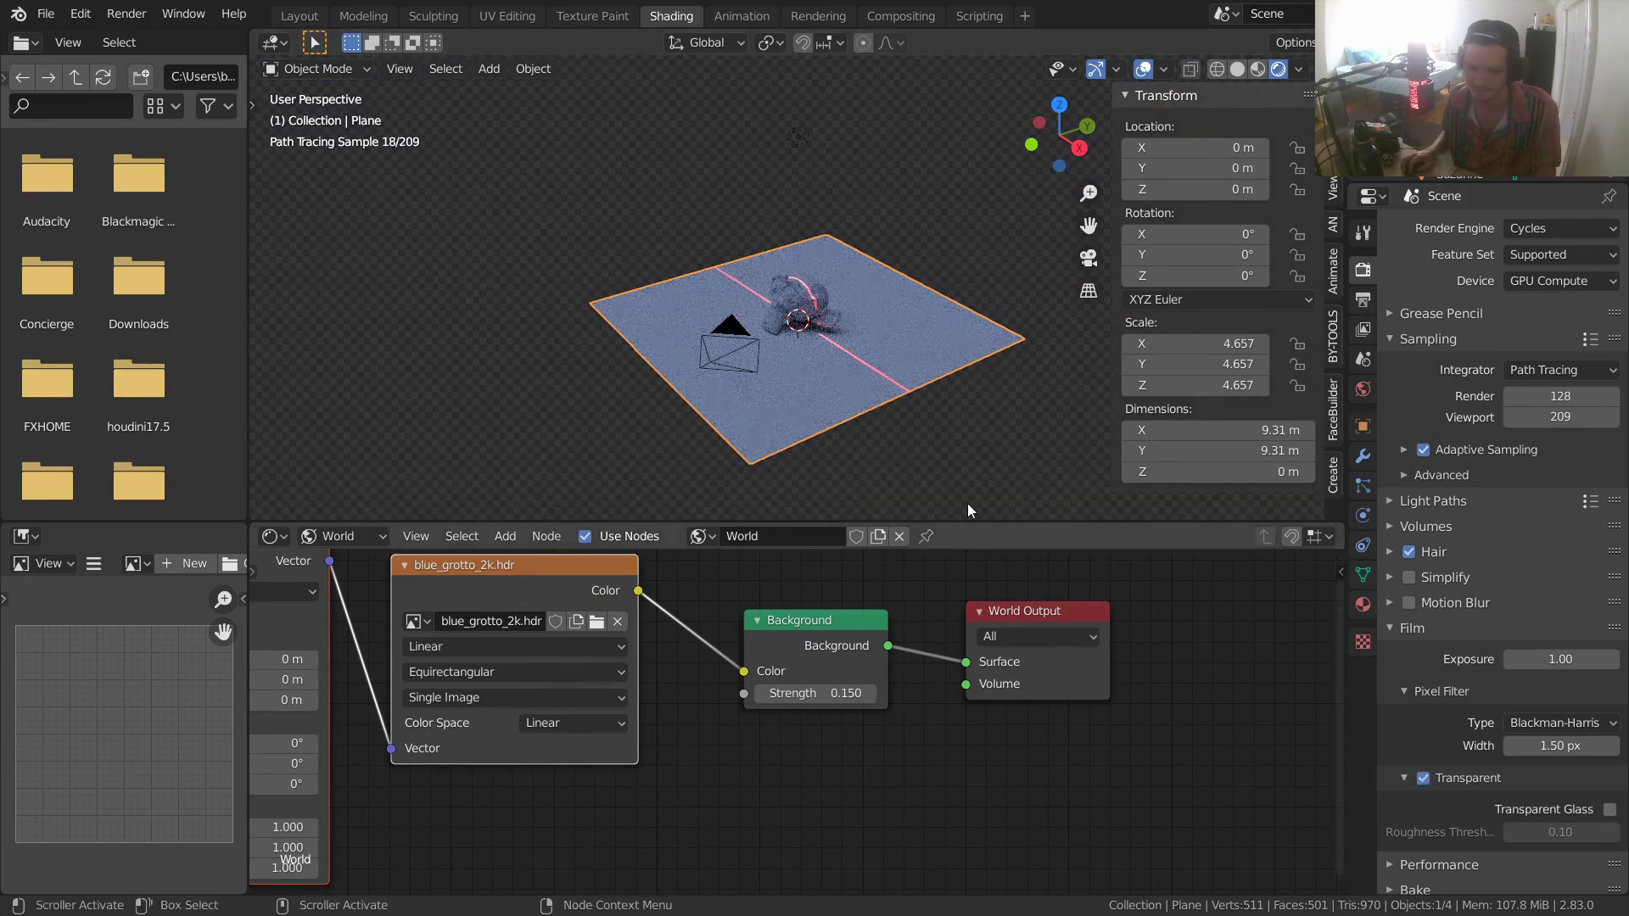
pyautogui.scroll(2, 852, 342)
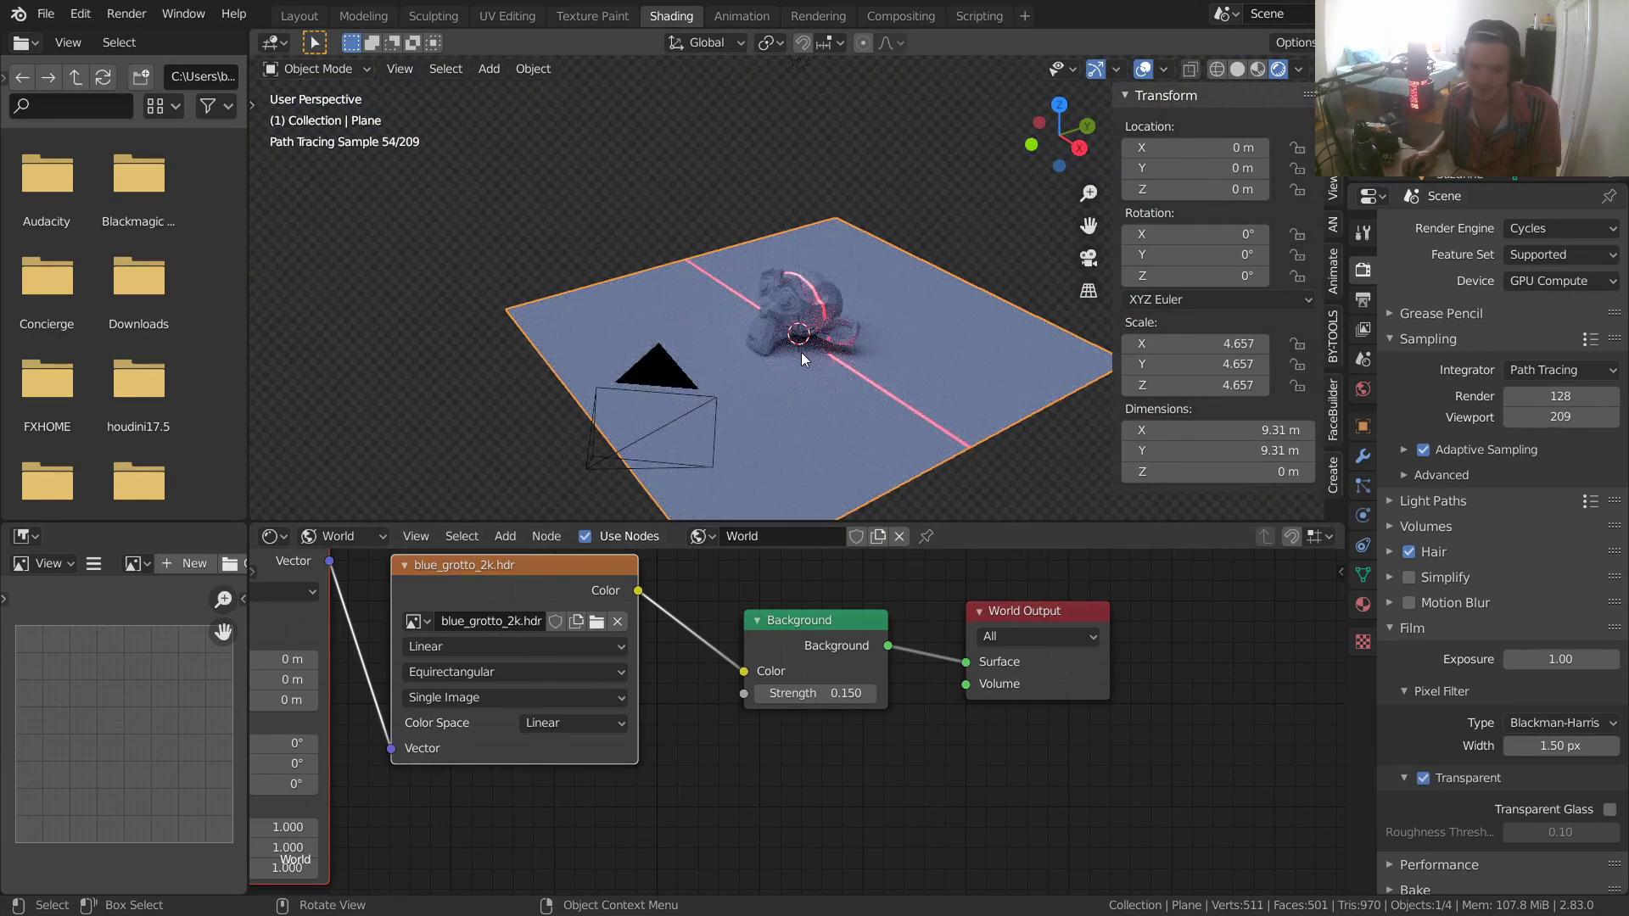
# - Look through the scene camera and save the file
pyautogui.click(1089, 258)
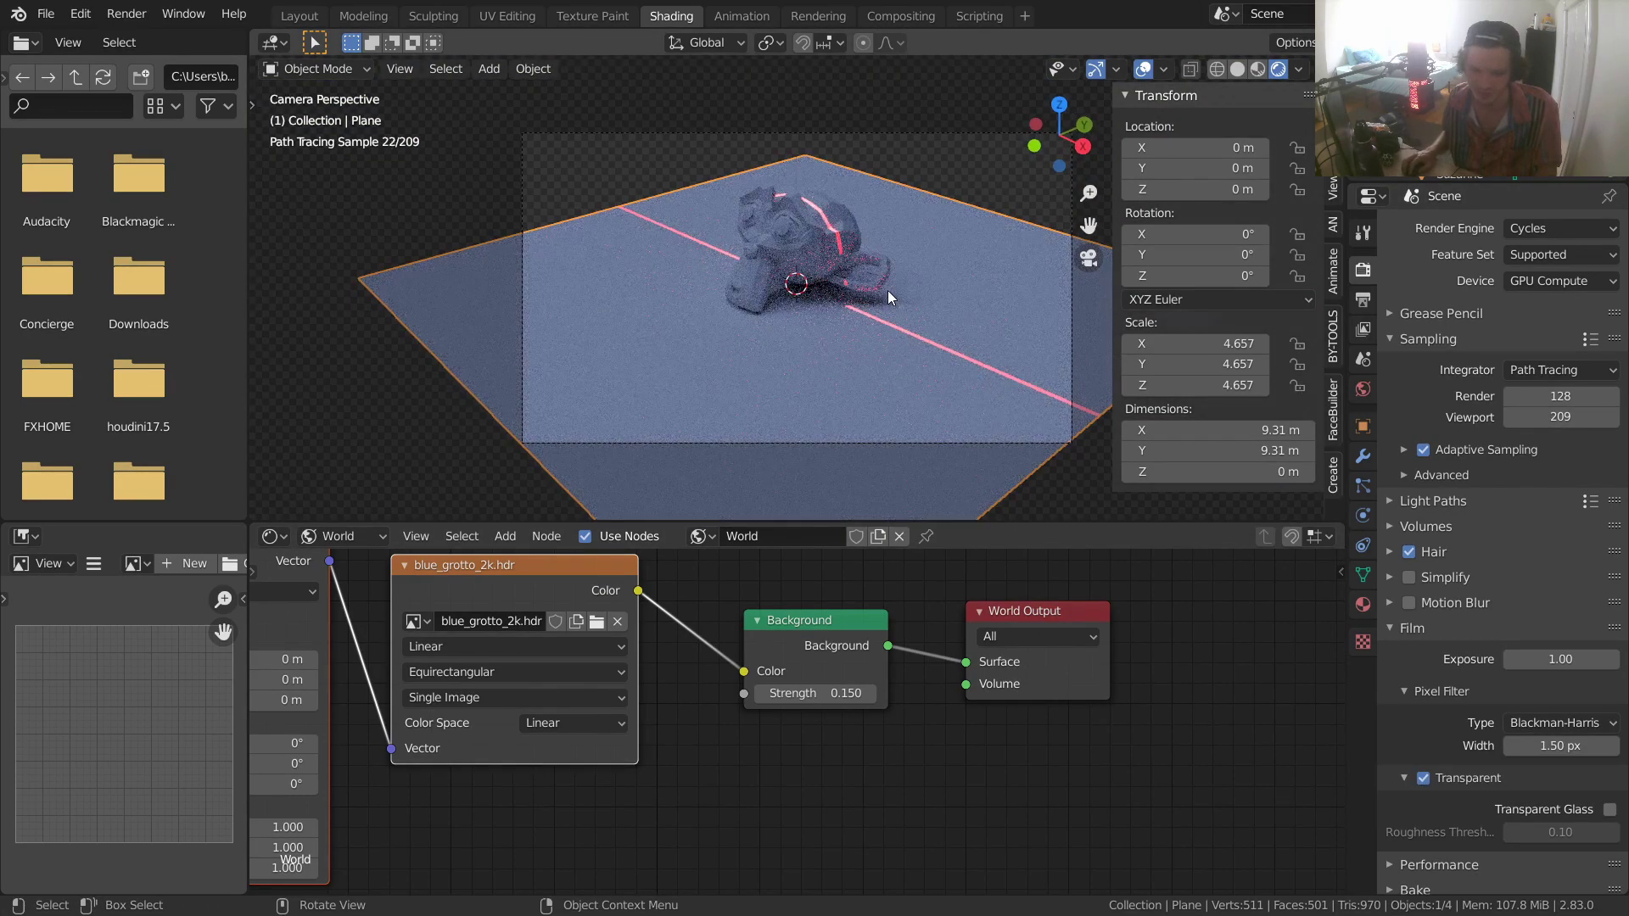
pyautogui.scroll(-1, 889, 290)
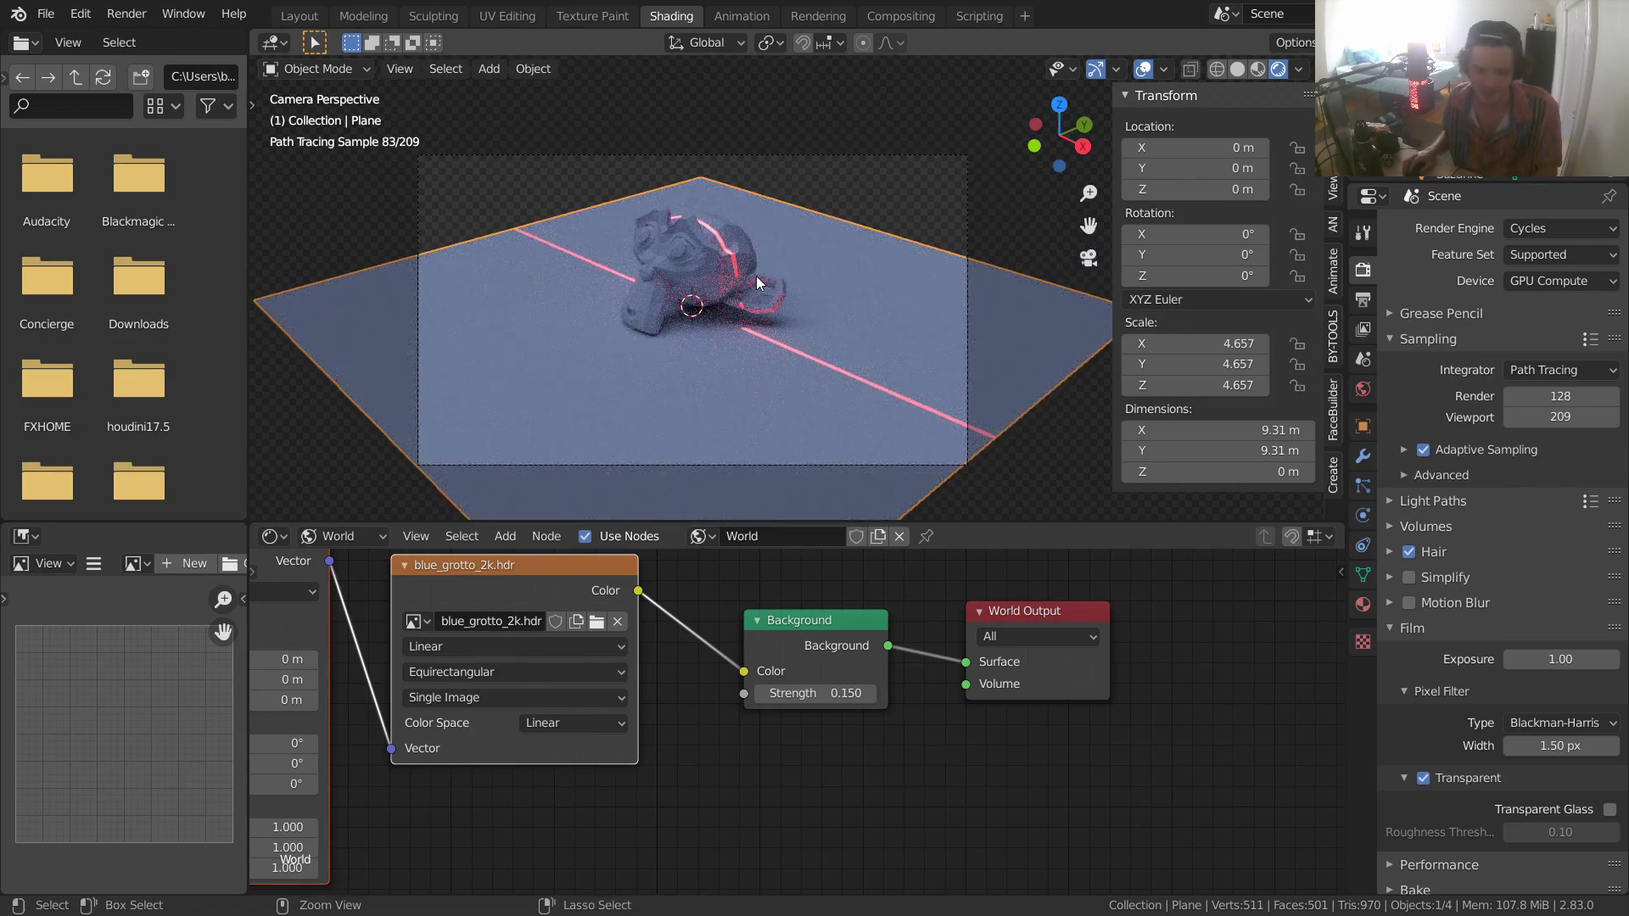
pyautogui.hotkey('ctrl', 's')
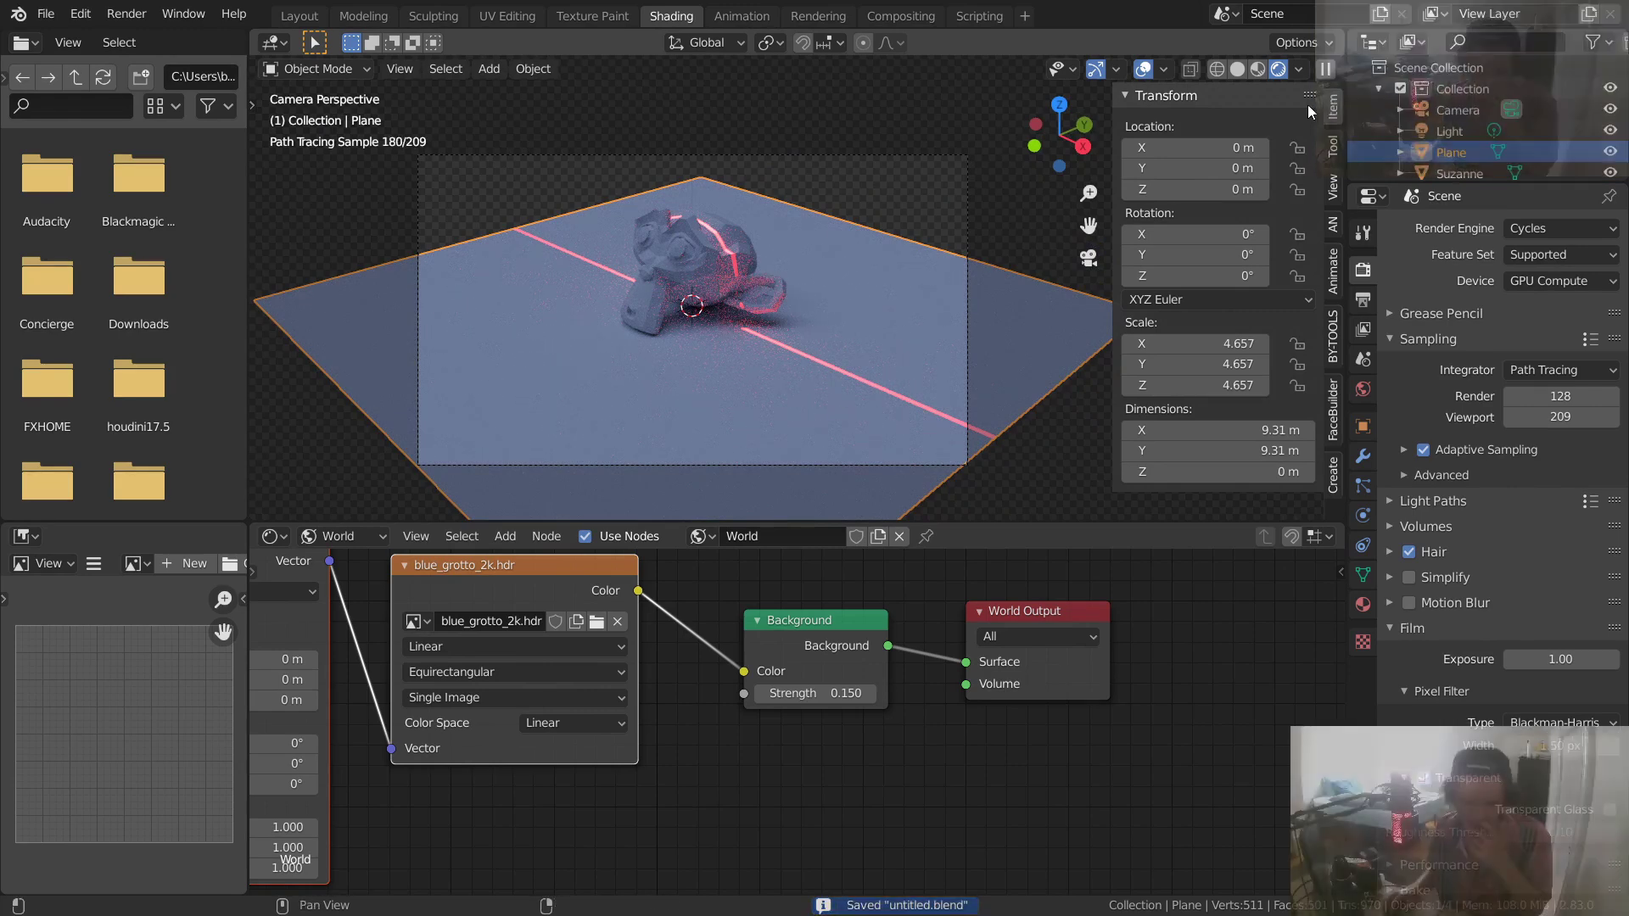
# - Preview the Emission render pass in the viewport and return to the Combined pass
pyautogui.click(1300, 70)
pyautogui.click(1216, 253)
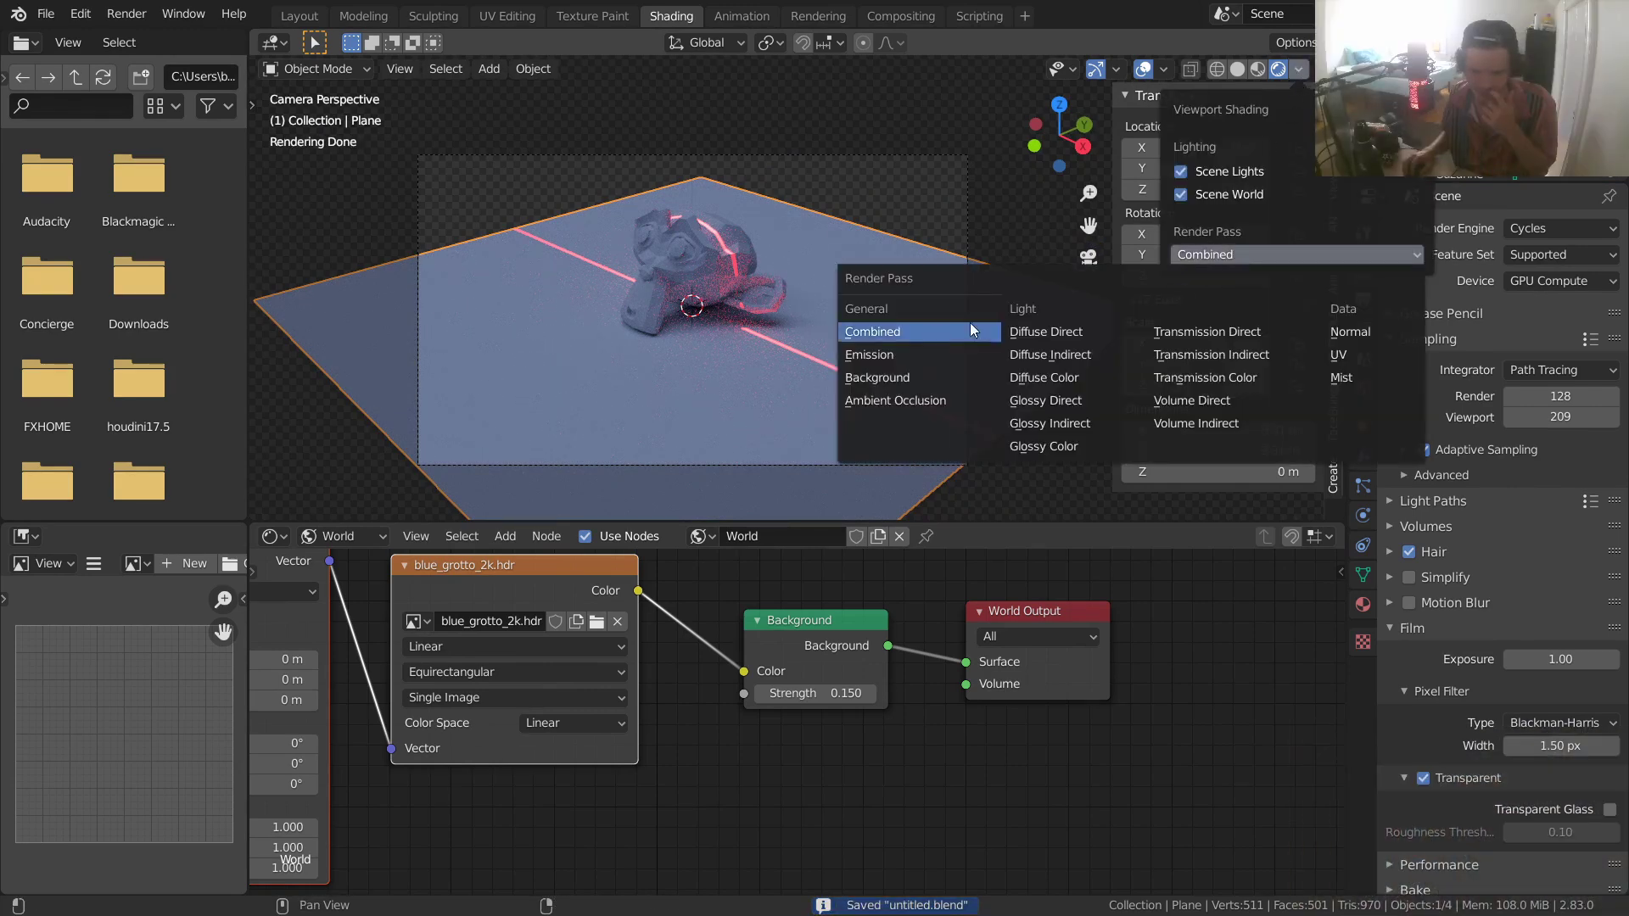
pyautogui.click(900, 350)
pyautogui.click(1234, 255)
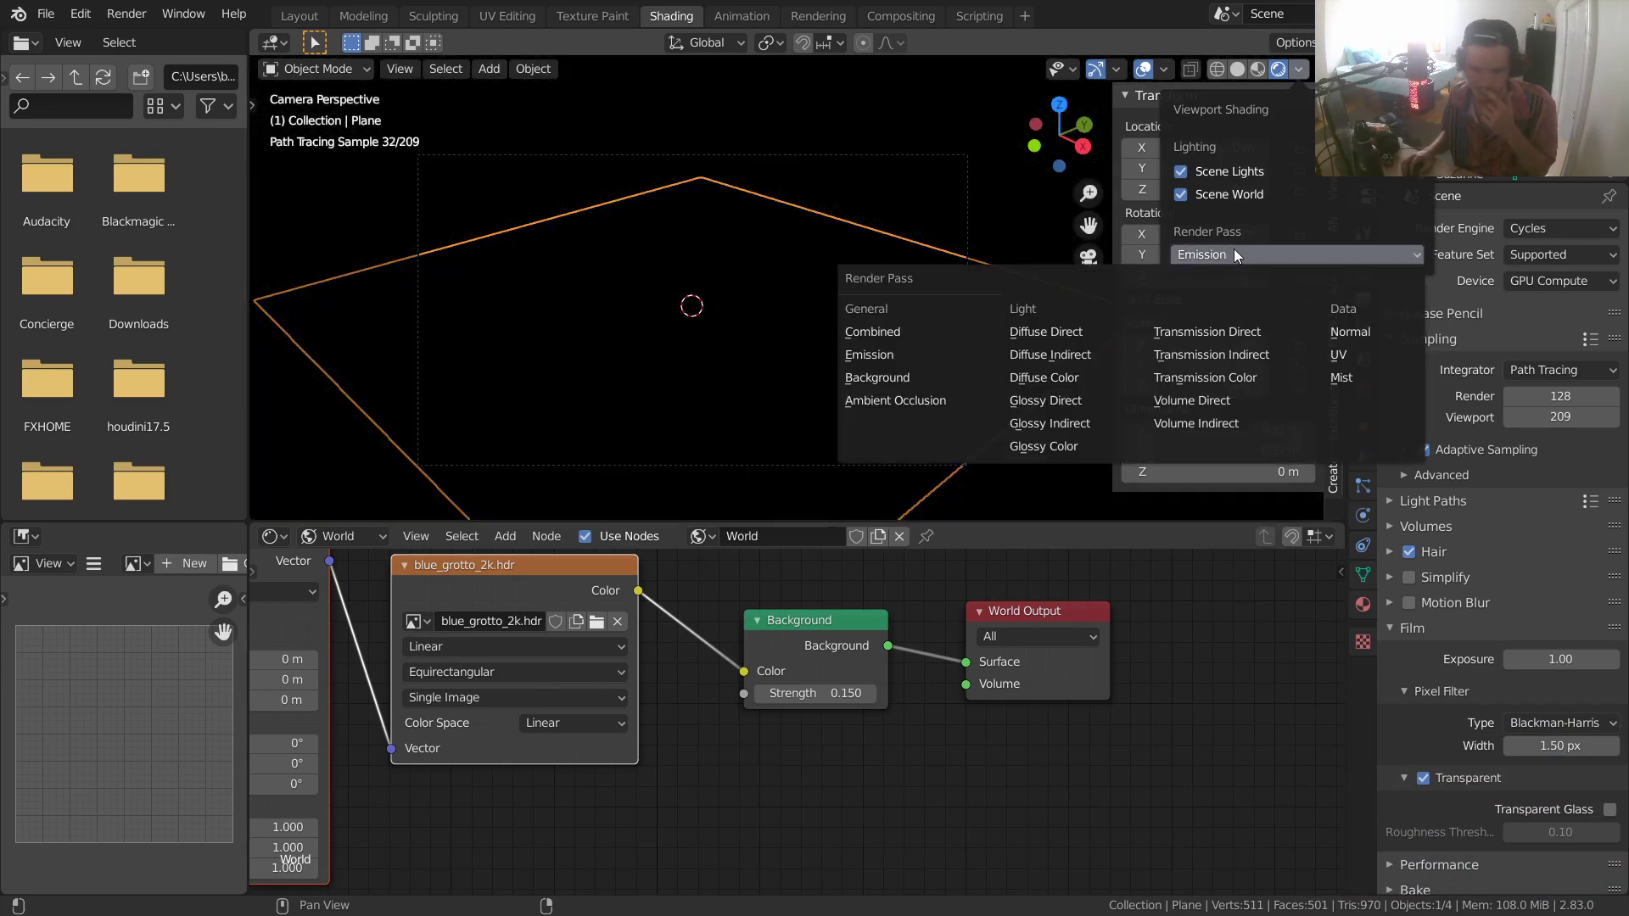
pyautogui.click(918, 324)
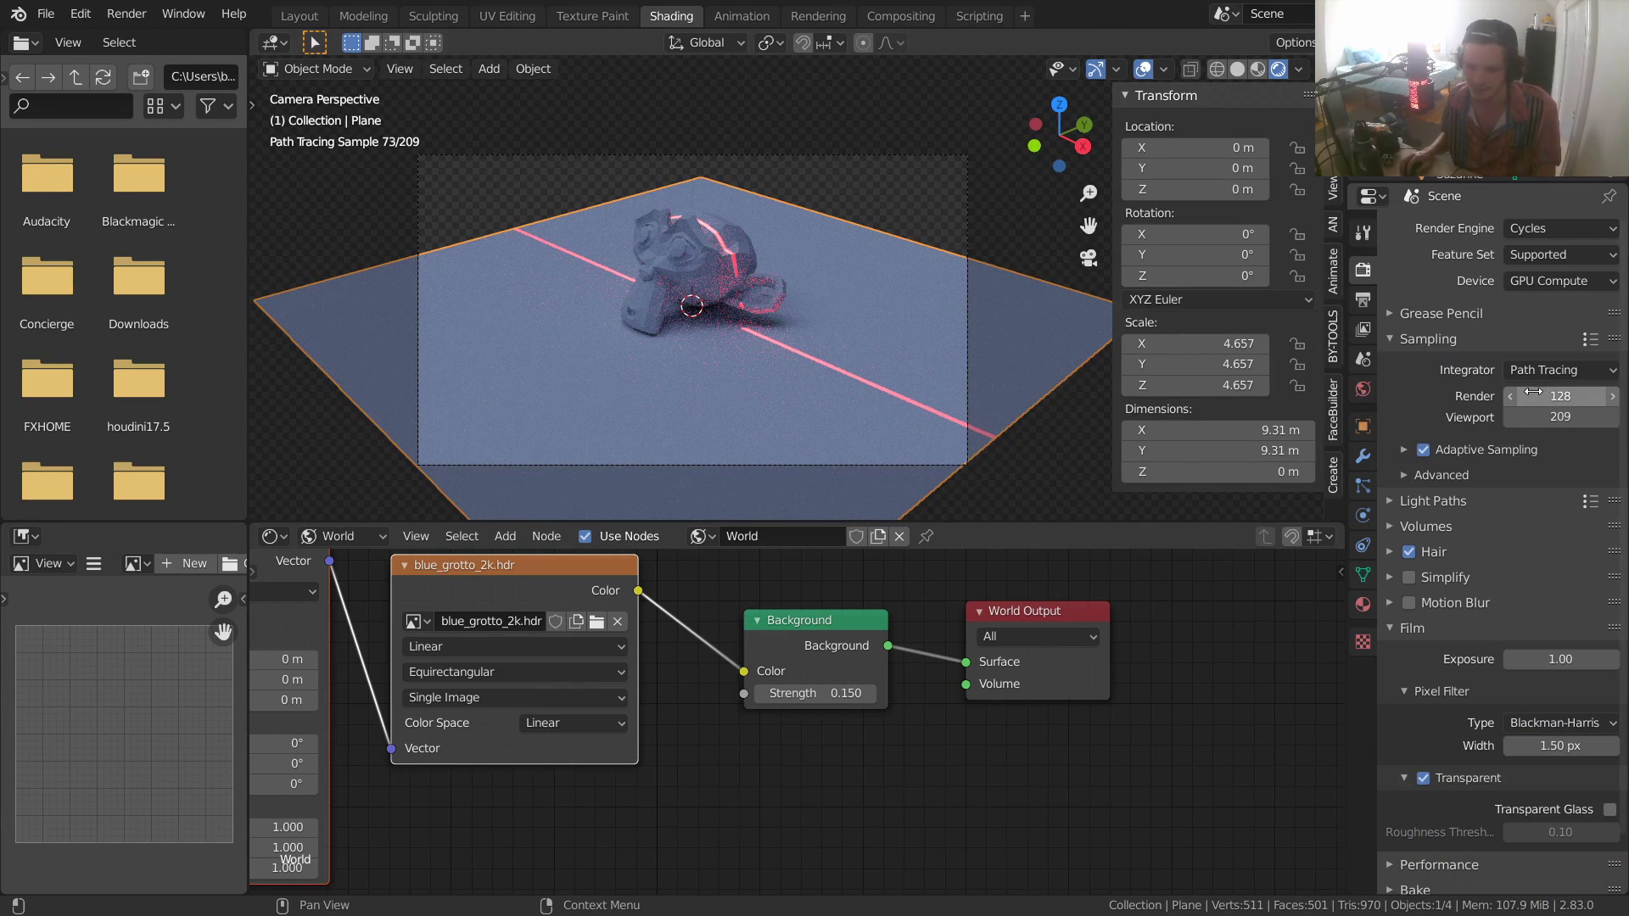
# - Set both the render and viewport sample counts to 32
pyautogui.moveTo(1568, 399); pyautogui.dragTo(1568, 416)
pyautogui.write('32')
pyautogui.press('Return')
# - Save the file and render the image from the camera
pyautogui.hotkey('ctrl', 's')
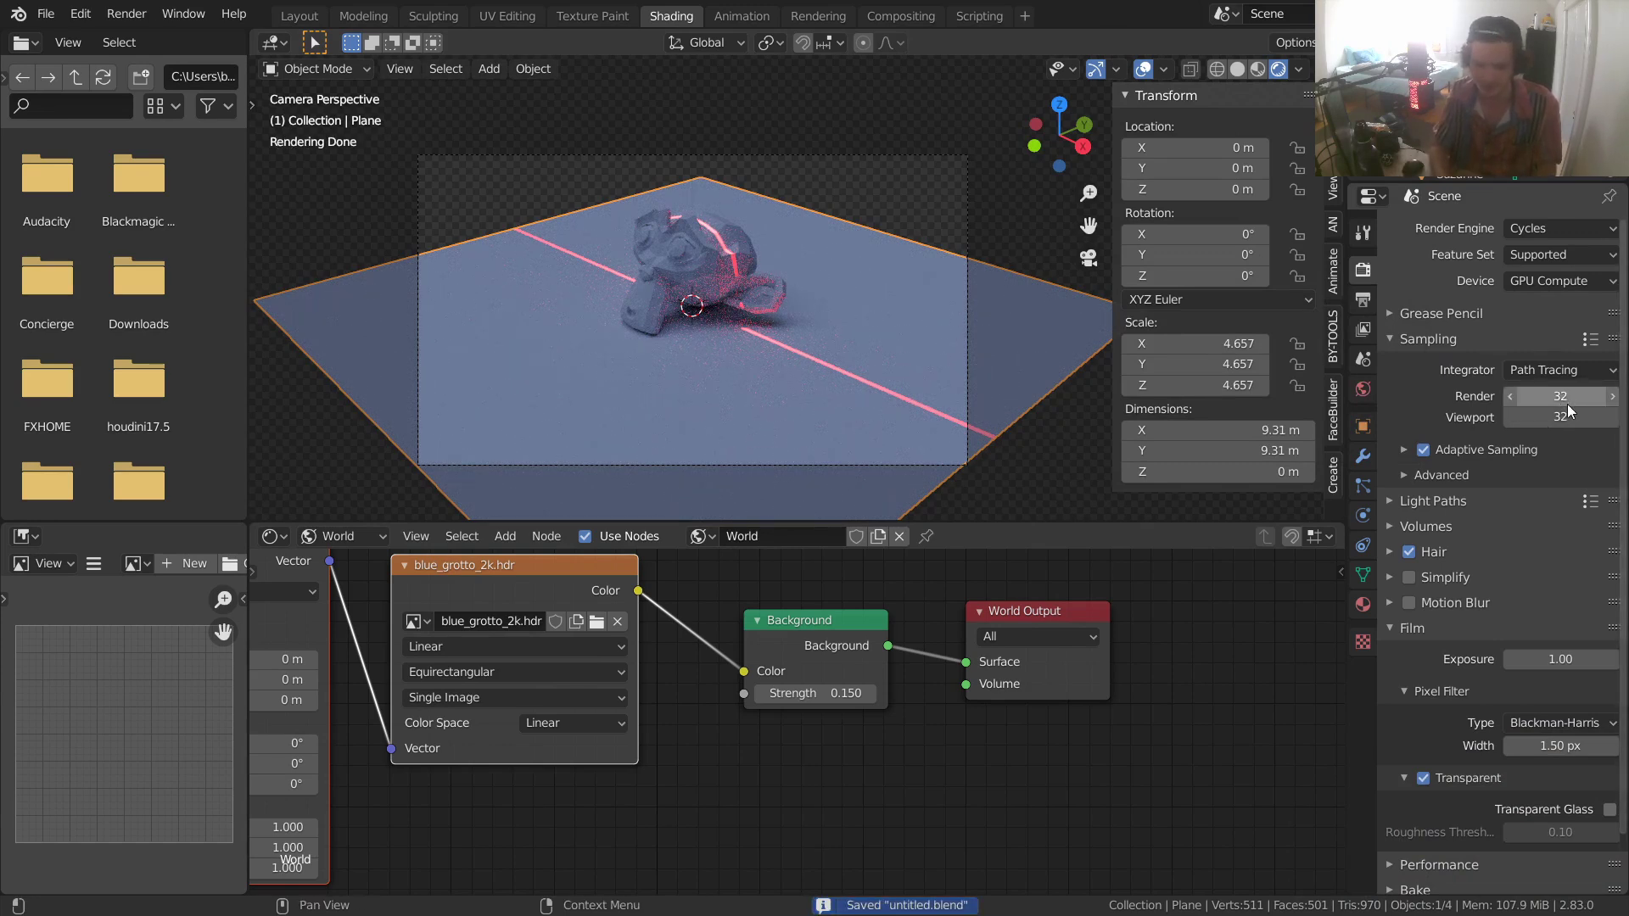
pyautogui.press('F12')
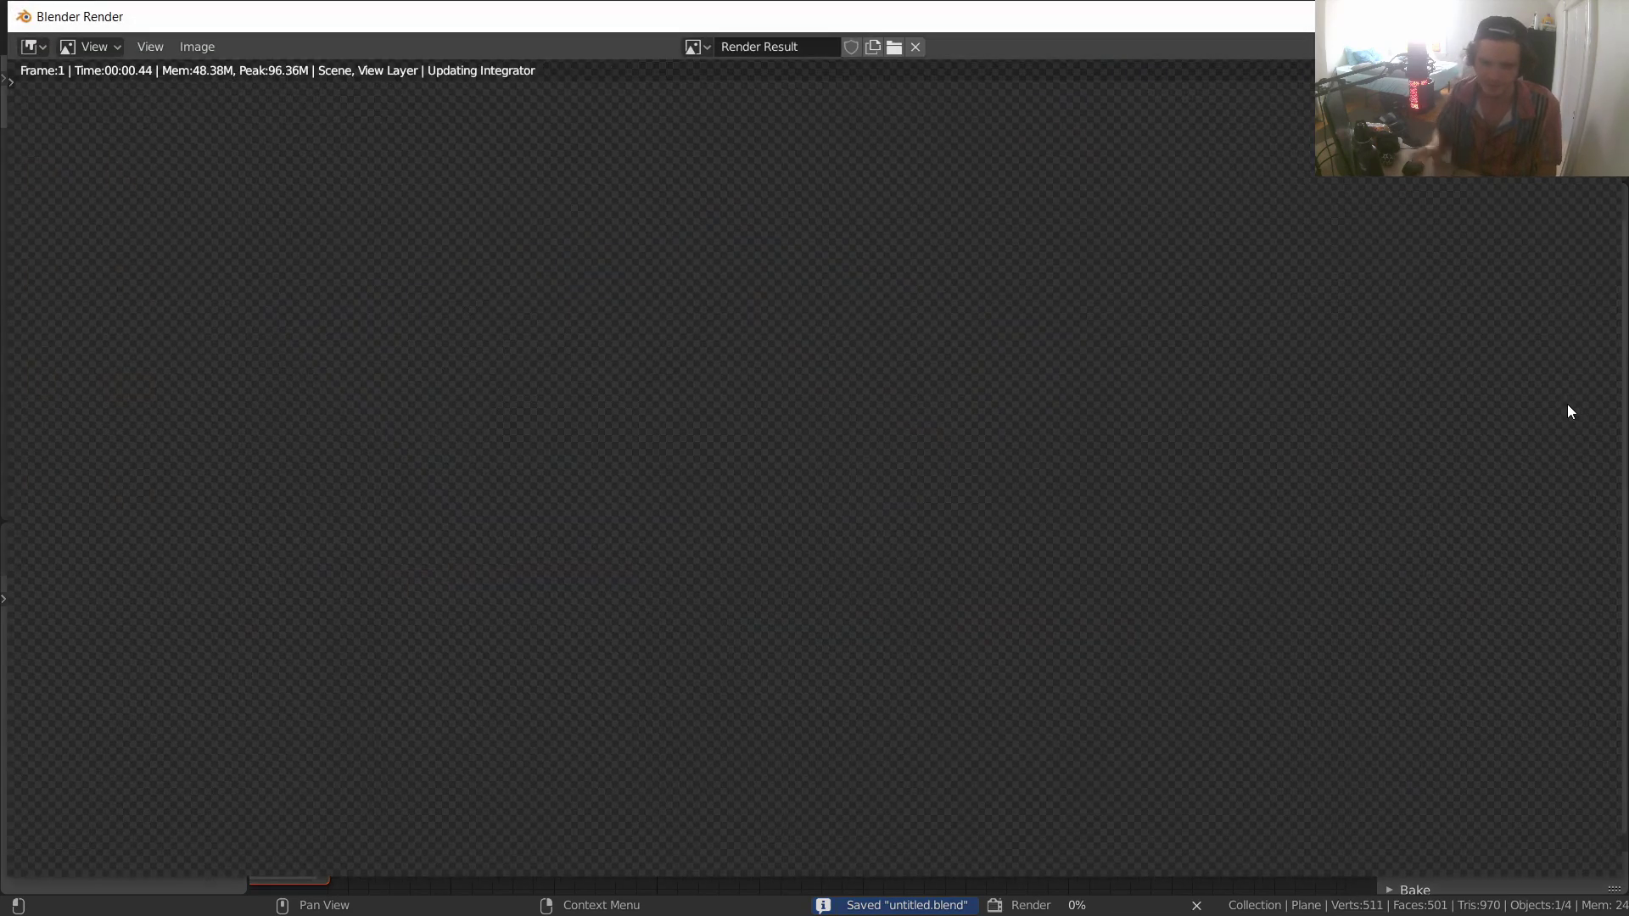
# - Close the finished render and enable compositing nodes for the scene in the Compositing workspace
pyautogui.scroll(-1, 934, 382)
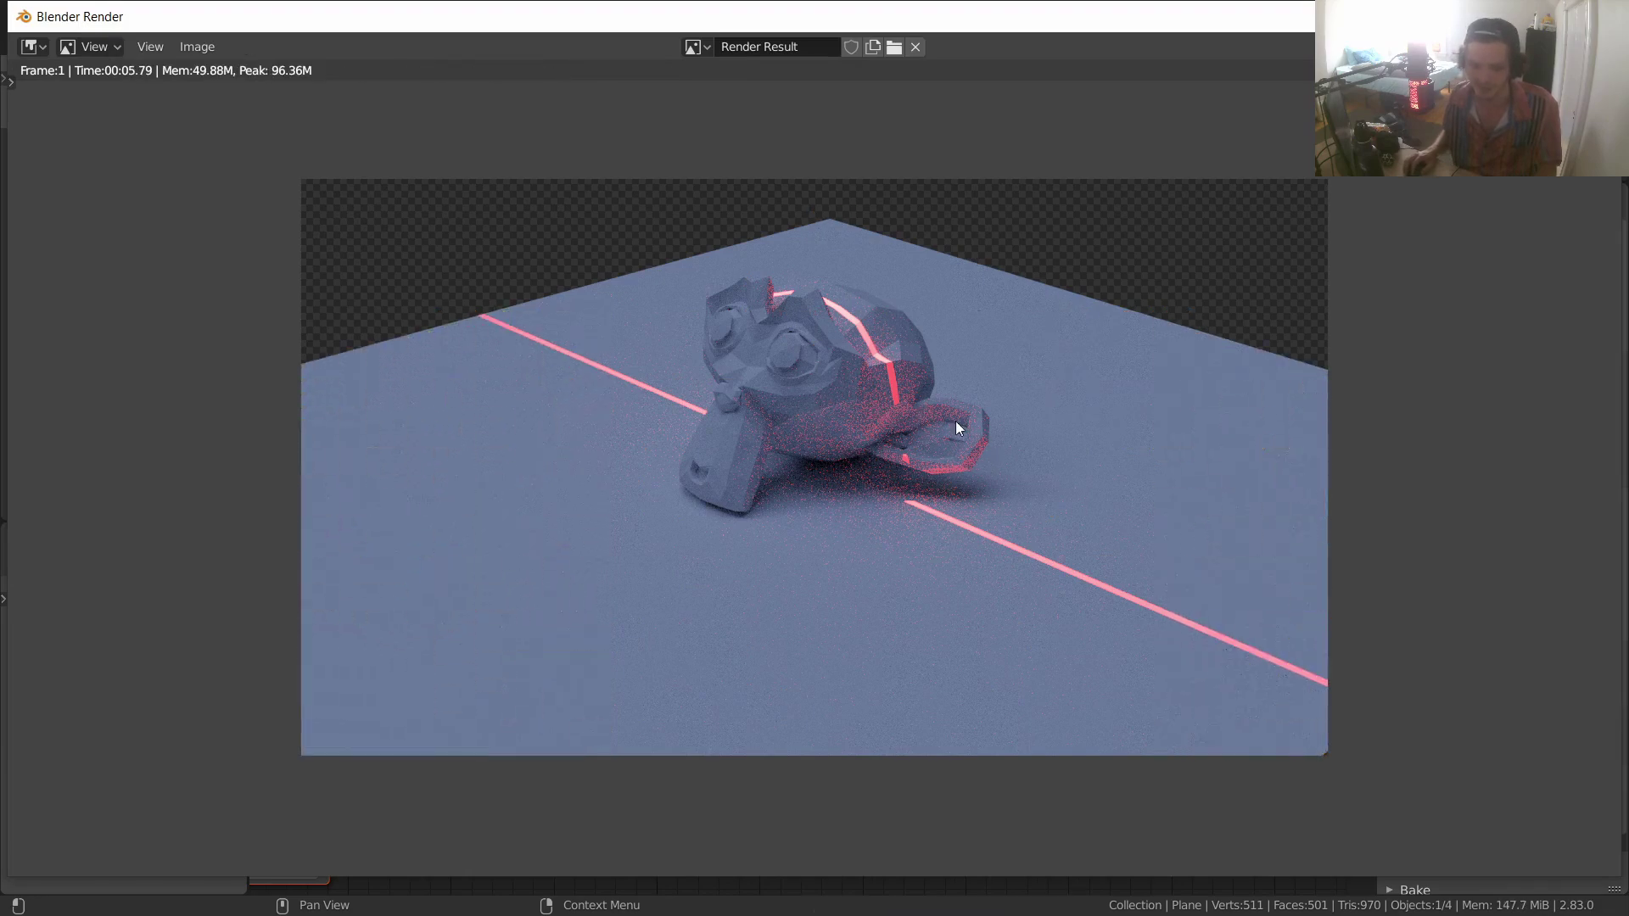
pyautogui.click(1596, 17)
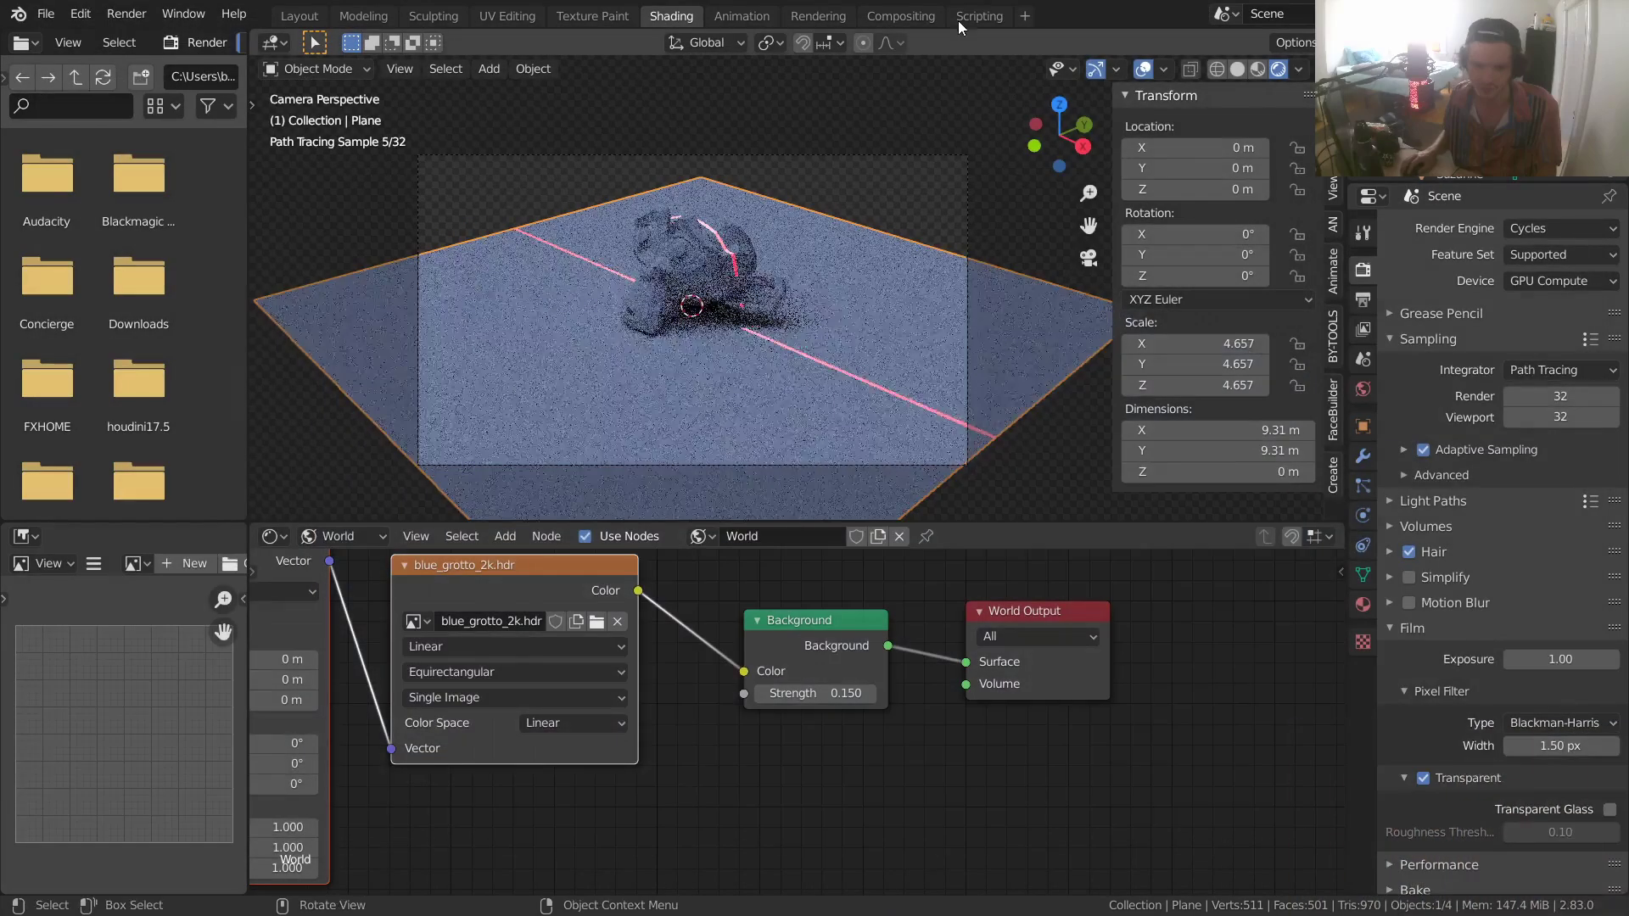
pyautogui.click(929, 15)
pyautogui.click(237, 43)
# - Add a Viewer node for the rendered image and route the Composite and Viewer links through a shared reroute point
pyautogui.moveTo(501, 190); pyautogui.dragTo(239, 185)
pyautogui.keyDown('ctrl'); pyautogui.keyDown('shift'); pyautogui.click(240, 185); pyautogui.keyUp('shift'); pyautogui.keyUp('ctrl')
pyautogui.moveTo(427, 131); pyautogui.dragTo(720, 285)
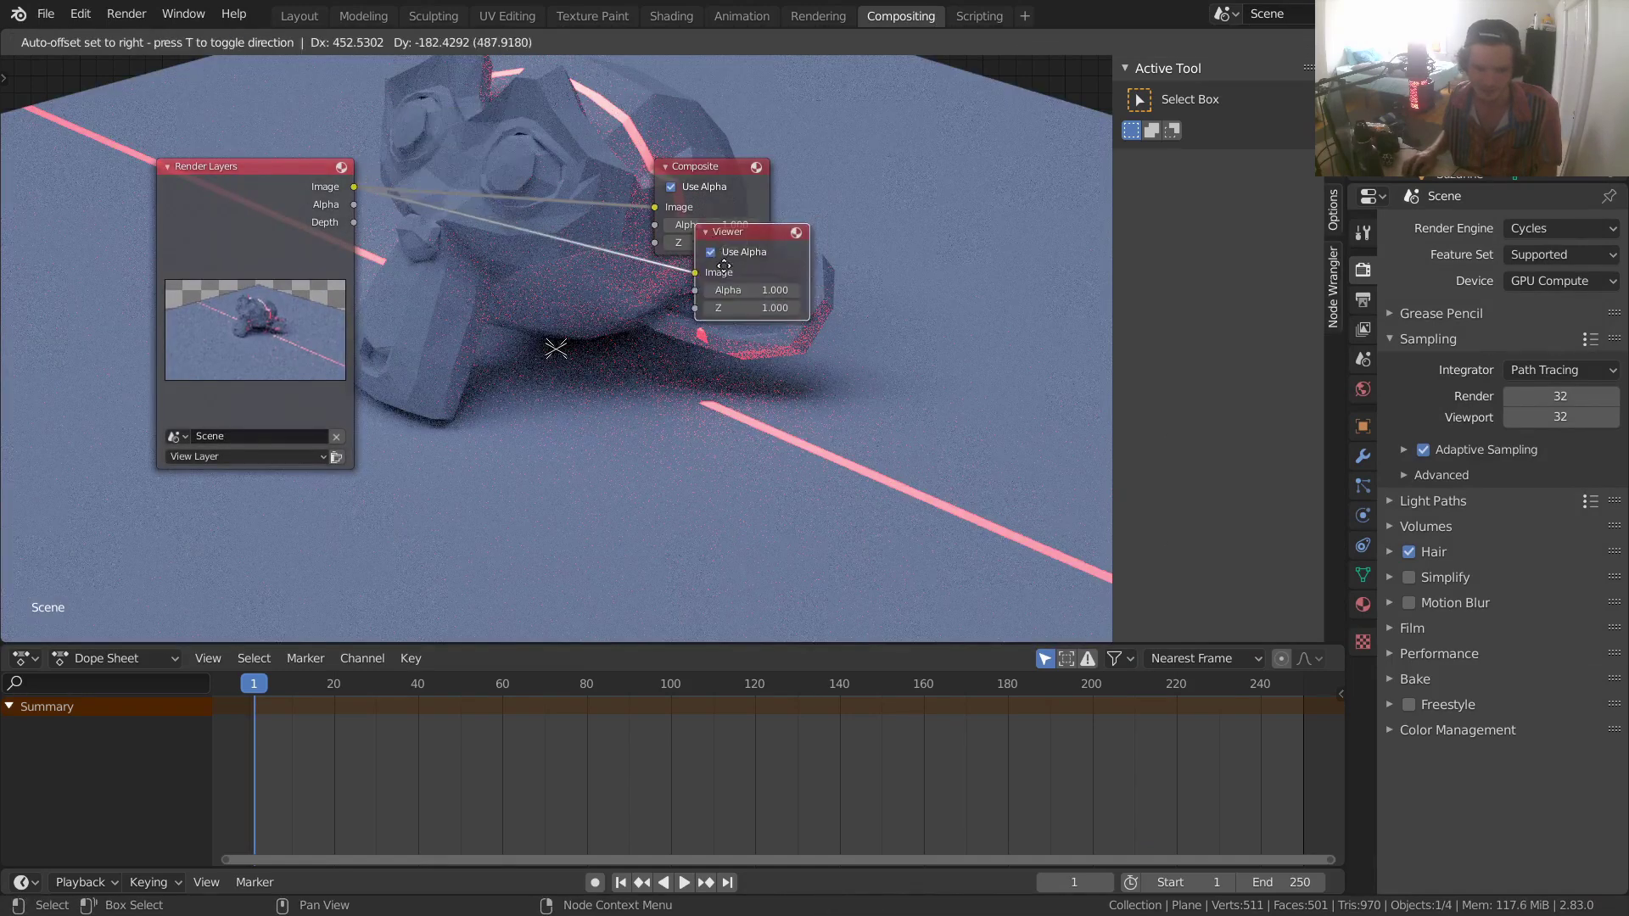
pyautogui.keyDown('shift'); pyautogui.moveTo(604, 334); pyautogui.dragTo(597, 219, button='right'); pyautogui.keyUp('shift')
pyautogui.press('v')
pyautogui.press('v')
pyautogui.press('v')
pyautogui.press('v')
pyautogui.press('v')
pyautogui.press('v')
pyautogui.press('v')
pyautogui.press('v')
pyautogui.press('v')
pyautogui.press('v')
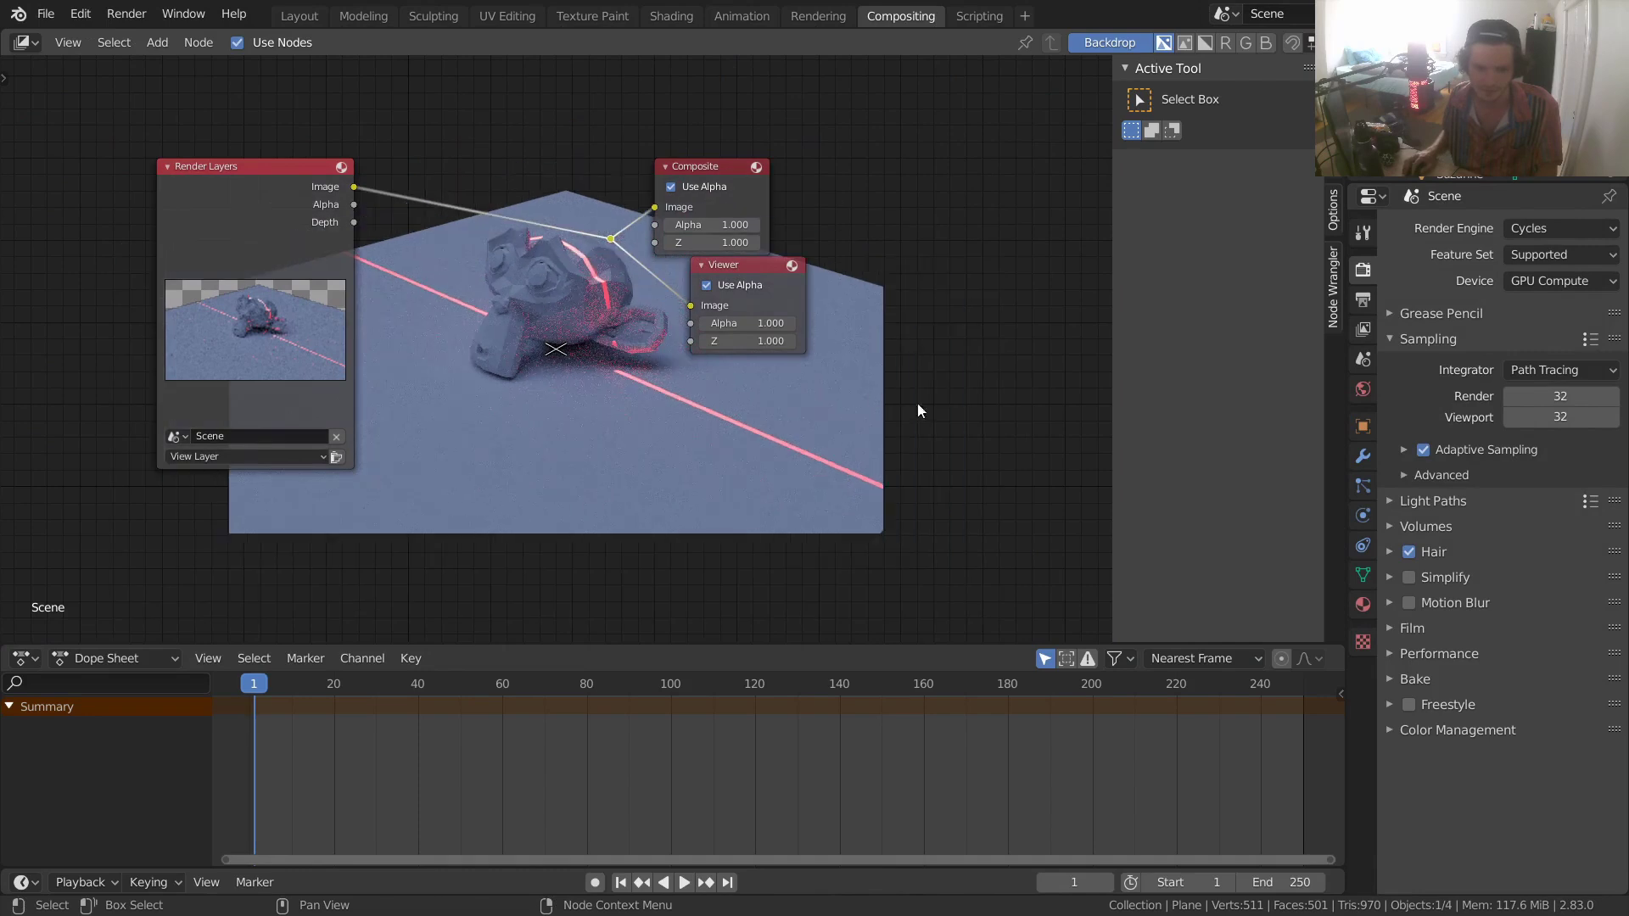
# - Move the Composite, Viewer and reroute nodes away from Render Layers to leave a wide gap between them
pyautogui.moveTo(911, 399); pyautogui.dragTo(599, 126)
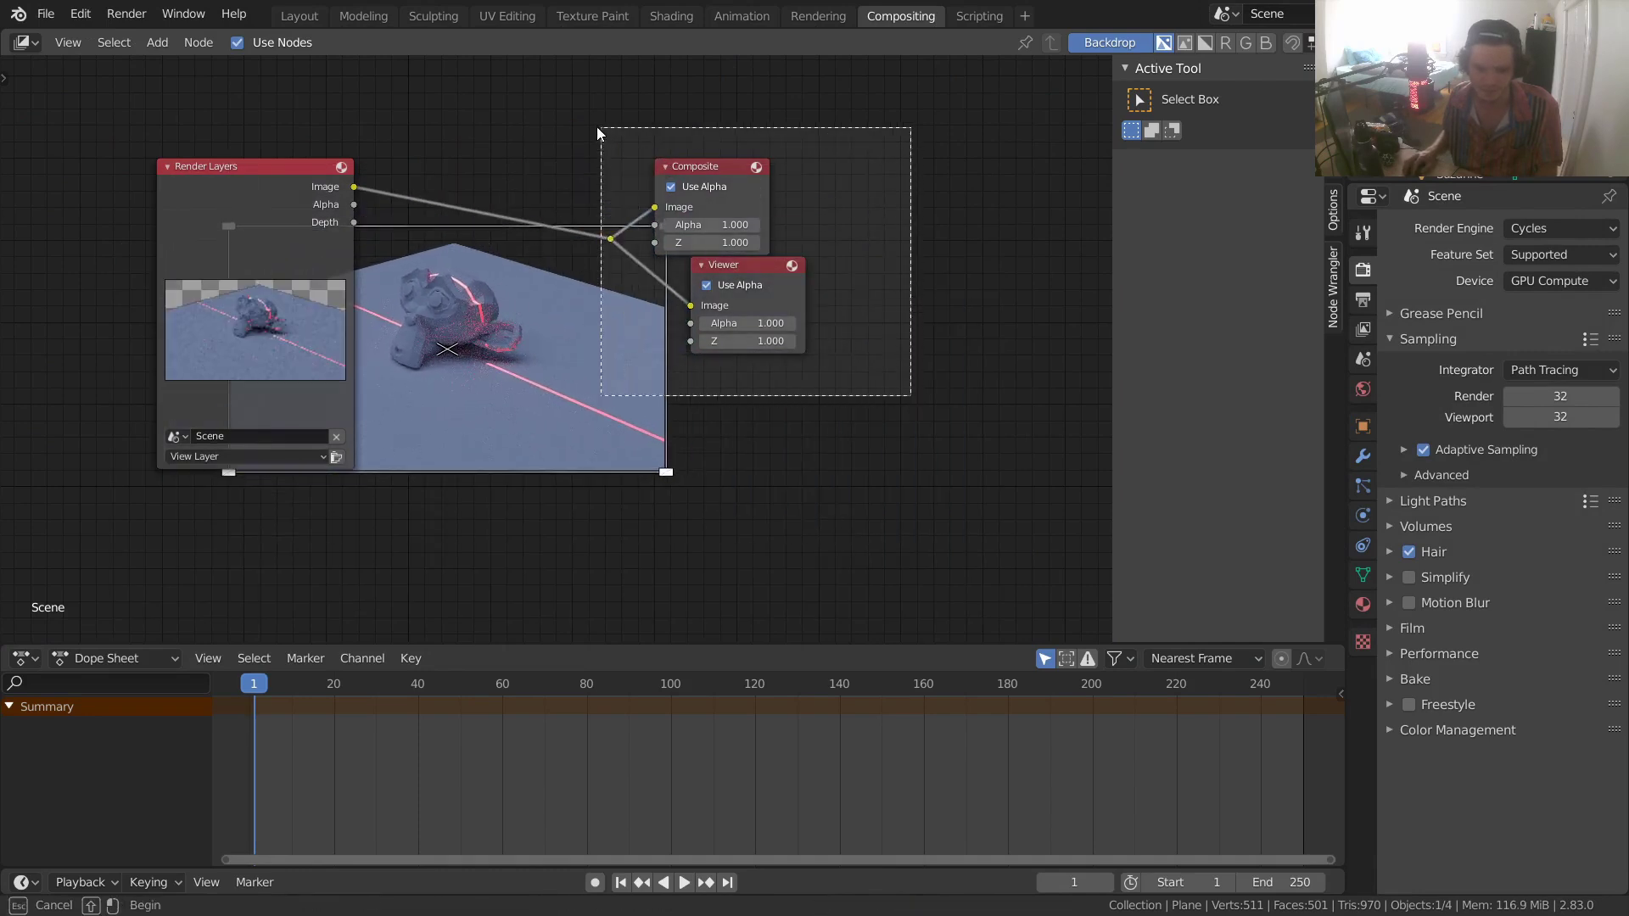
pyautogui.press('g')
pyautogui.click(848, 163)
pyautogui.hotkey('alt', 'v')
pyautogui.hotkey('alt', 'v')
pyautogui.hotkey('alt', 'v')
pyautogui.hotkey('alt', 'v')
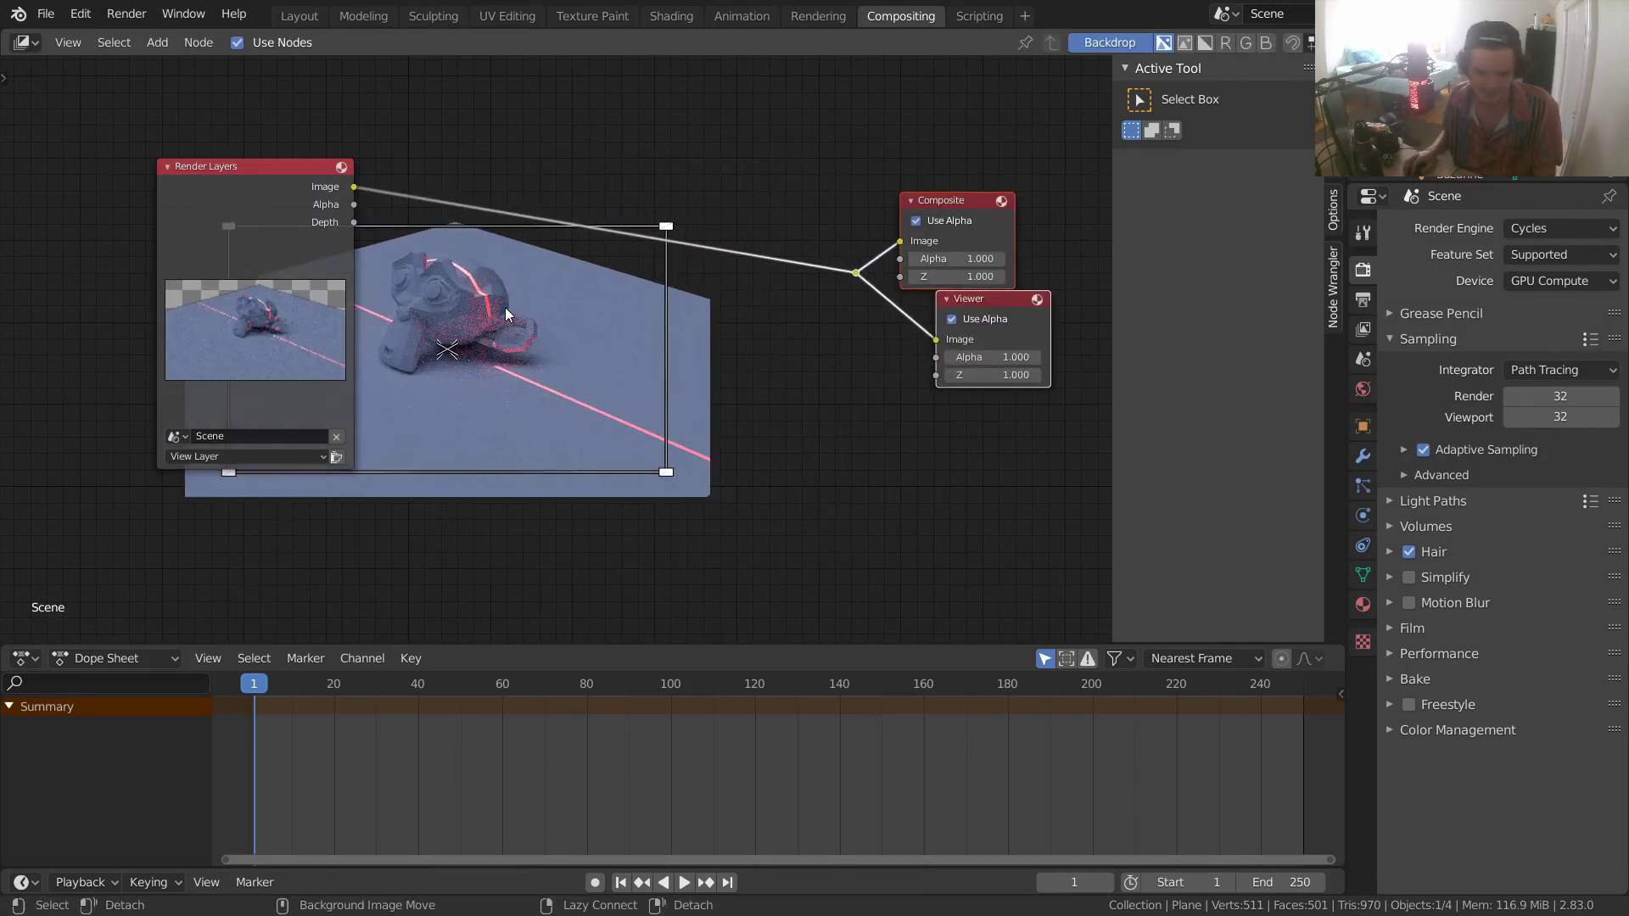
pyautogui.moveTo(172, 176); pyautogui.dragTo(1, 194)
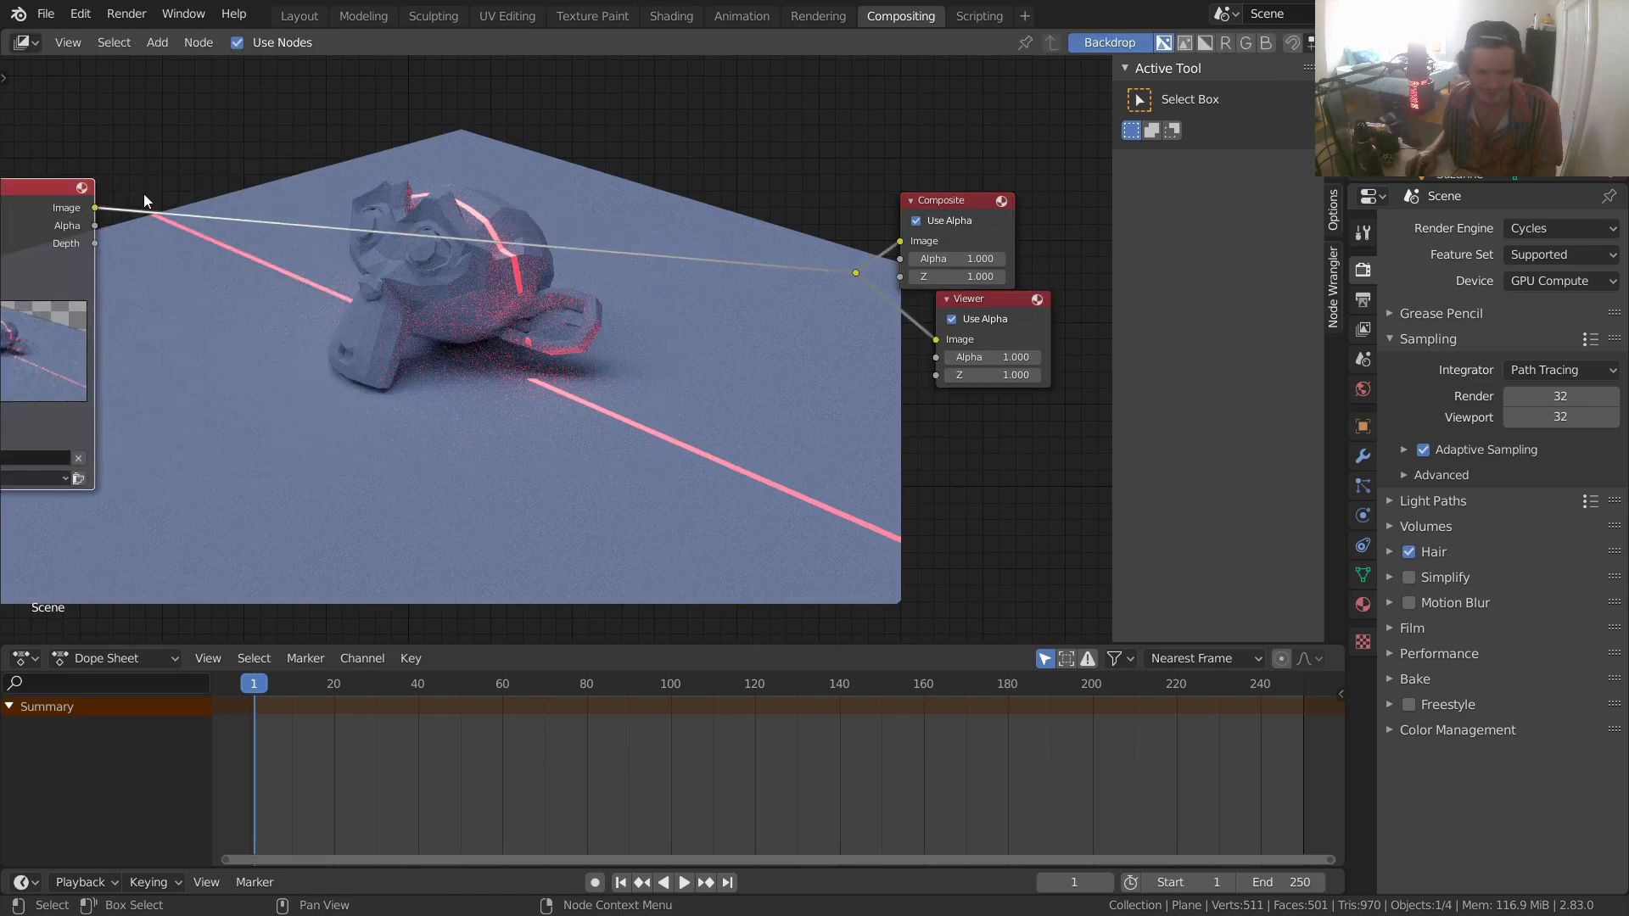
# - Insert a Glare node between Render Layers and the reroute, and set its glare type to Fog Glow
pyautogui.hotkey('shift', 'a')
pyautogui.click(410, 152)
pyautogui.write('glare')
pyautogui.press('Return')
pyautogui.click(678, 265)
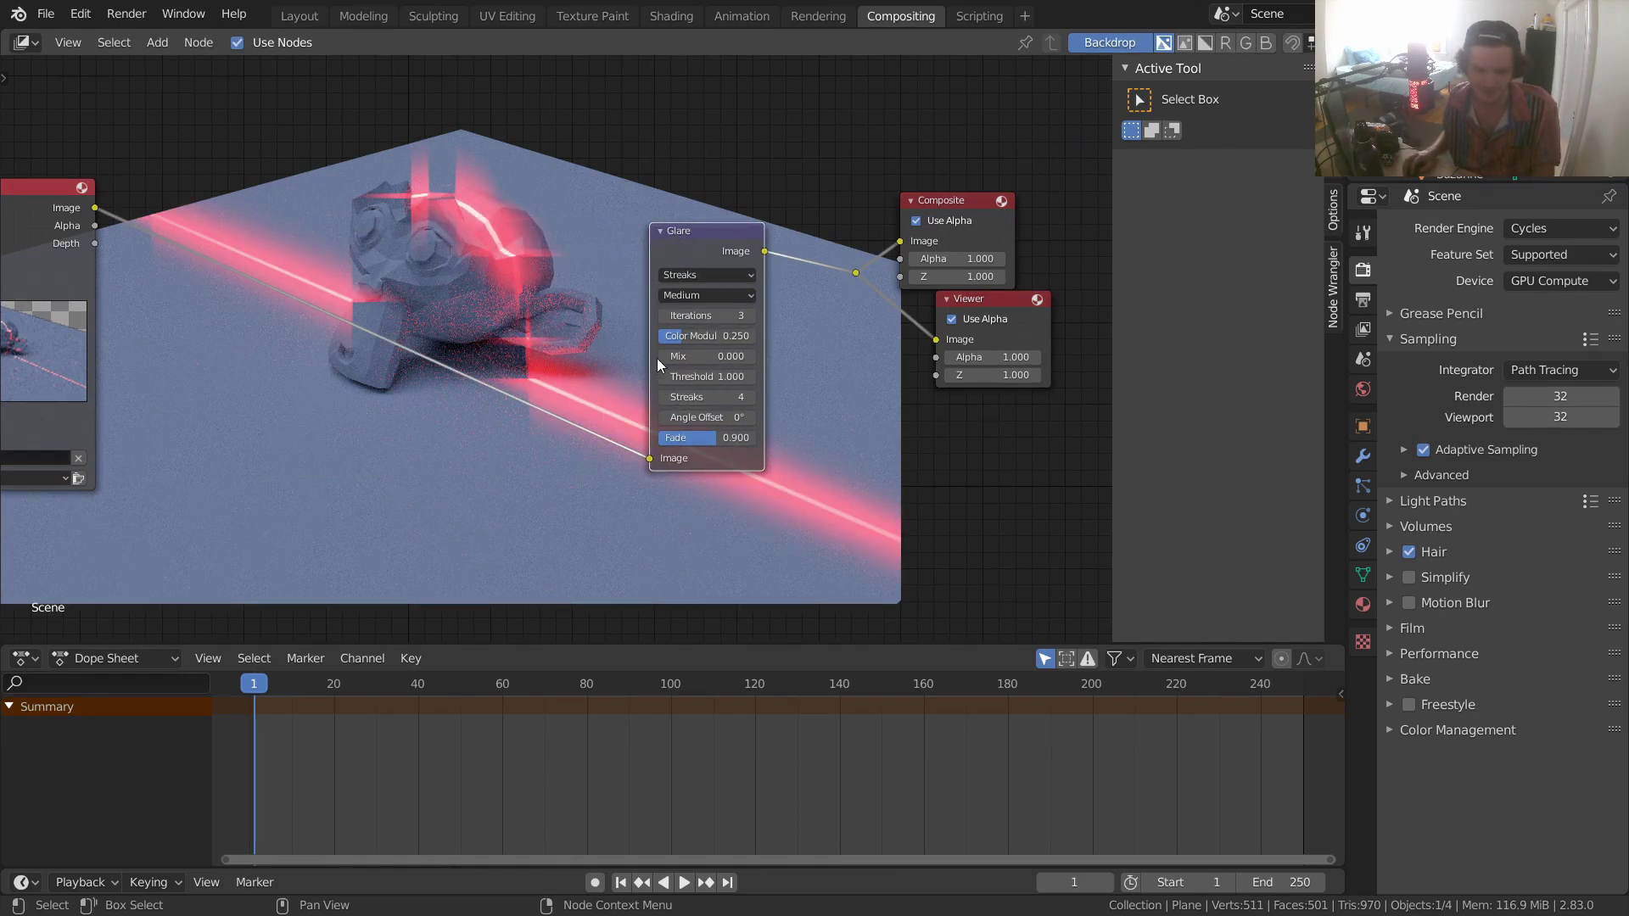
pyautogui.click(692, 275)
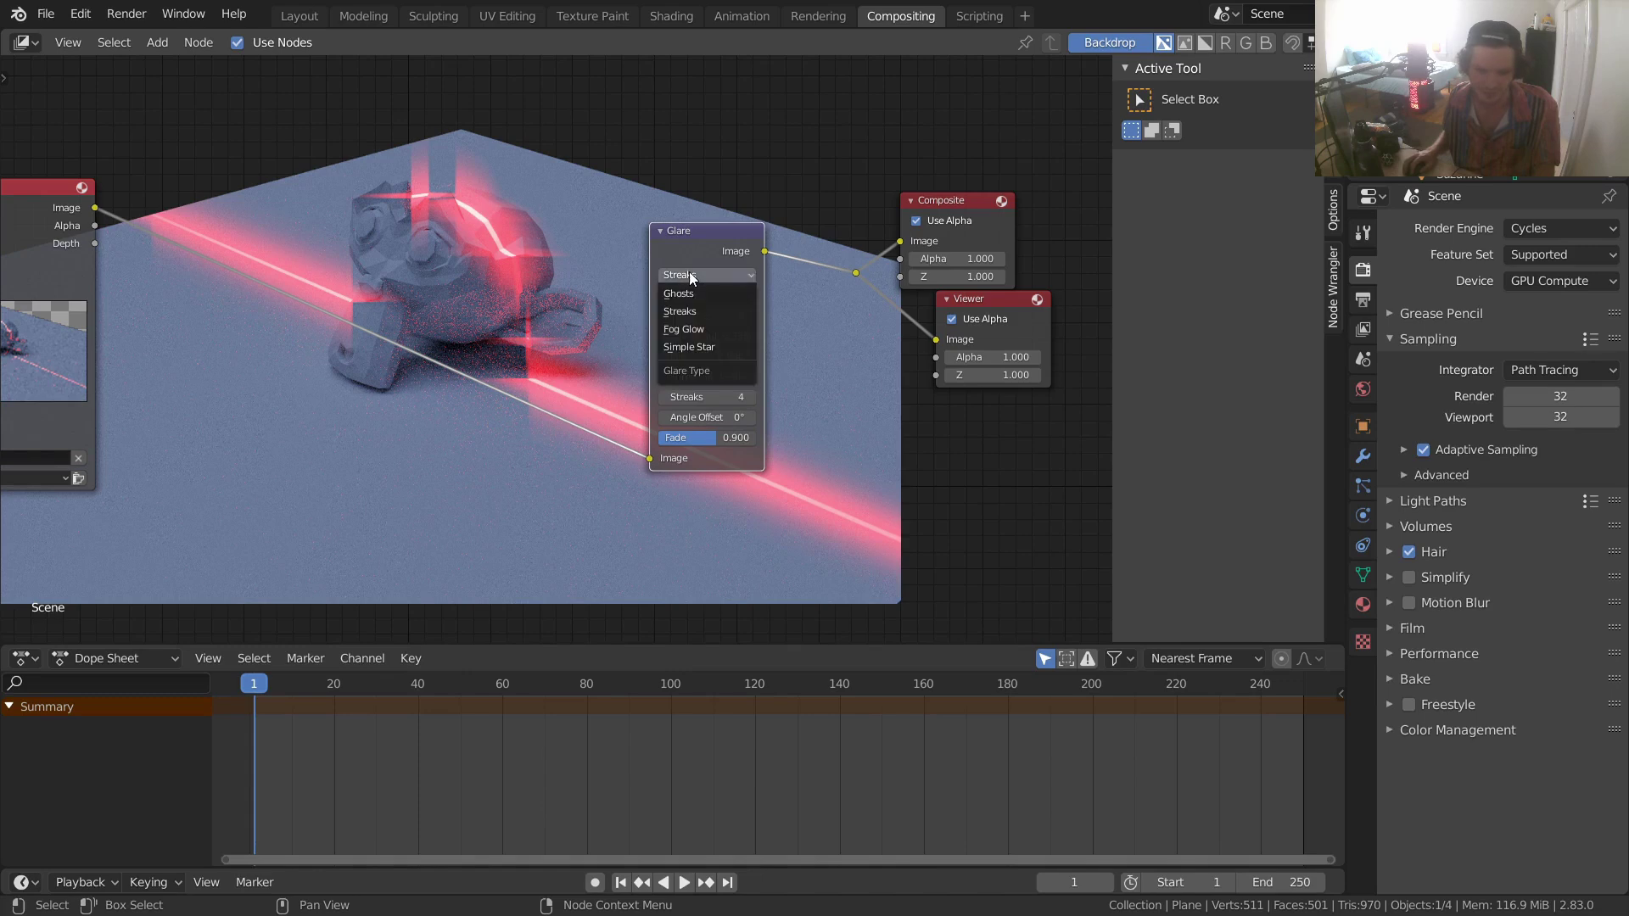
pyautogui.click(695, 320)
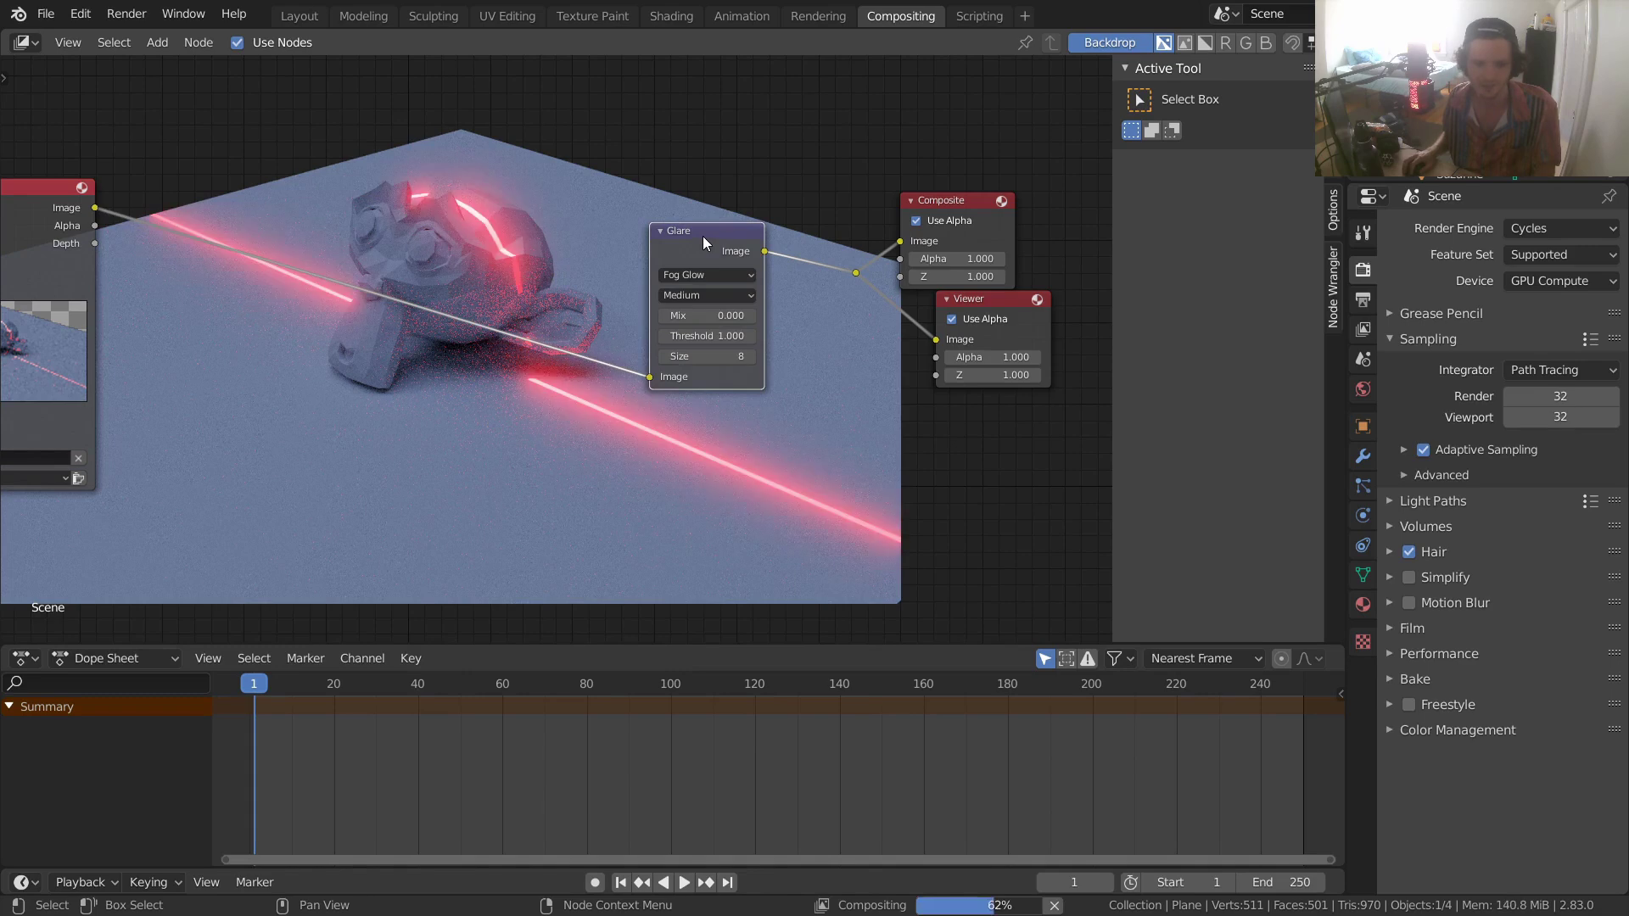
# - Try a Threshold of 2 on the Glare node, undo it, and try adjusting the Mix value
pyautogui.click(727, 336)
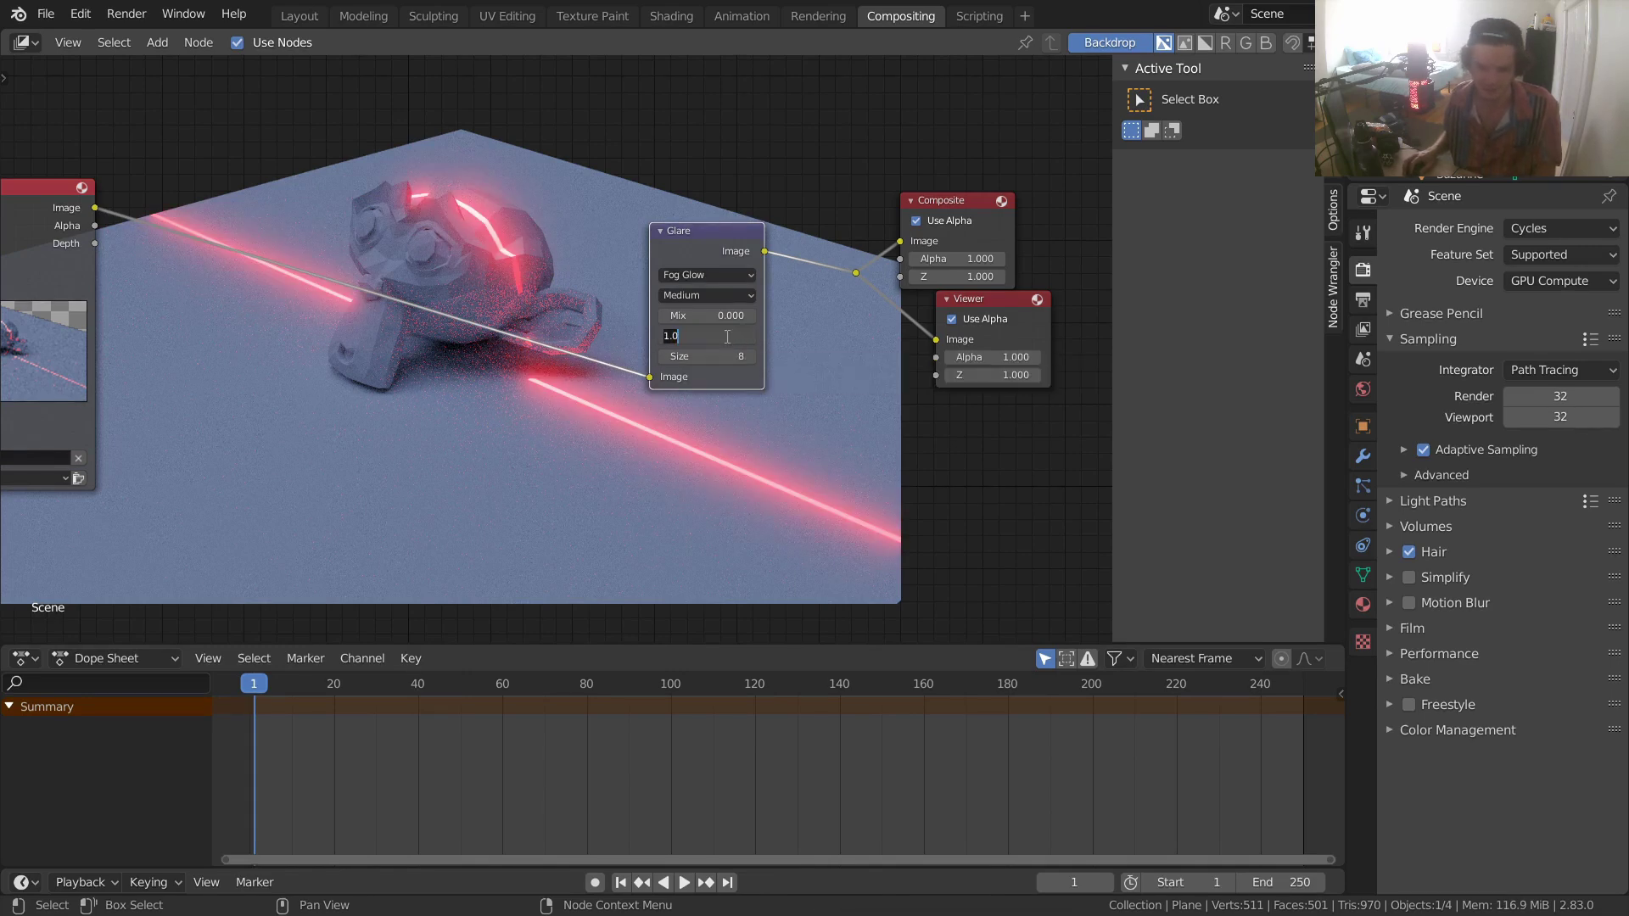
pyautogui.write('0')
pyautogui.press('Return')
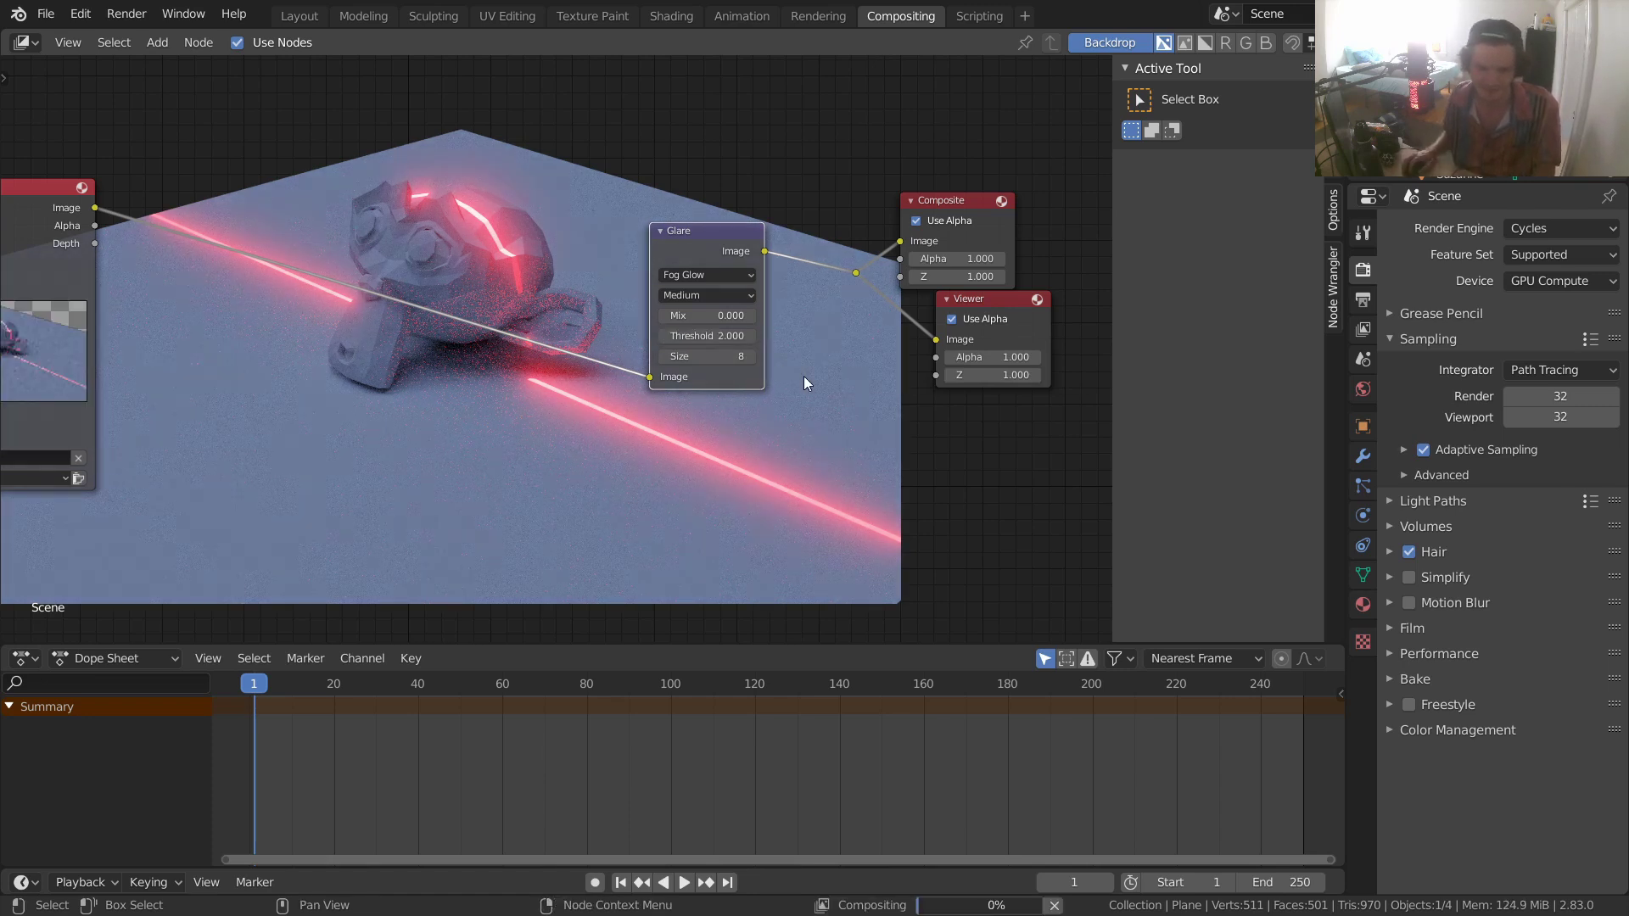
pyautogui.hotkey('ctrl', 'z')
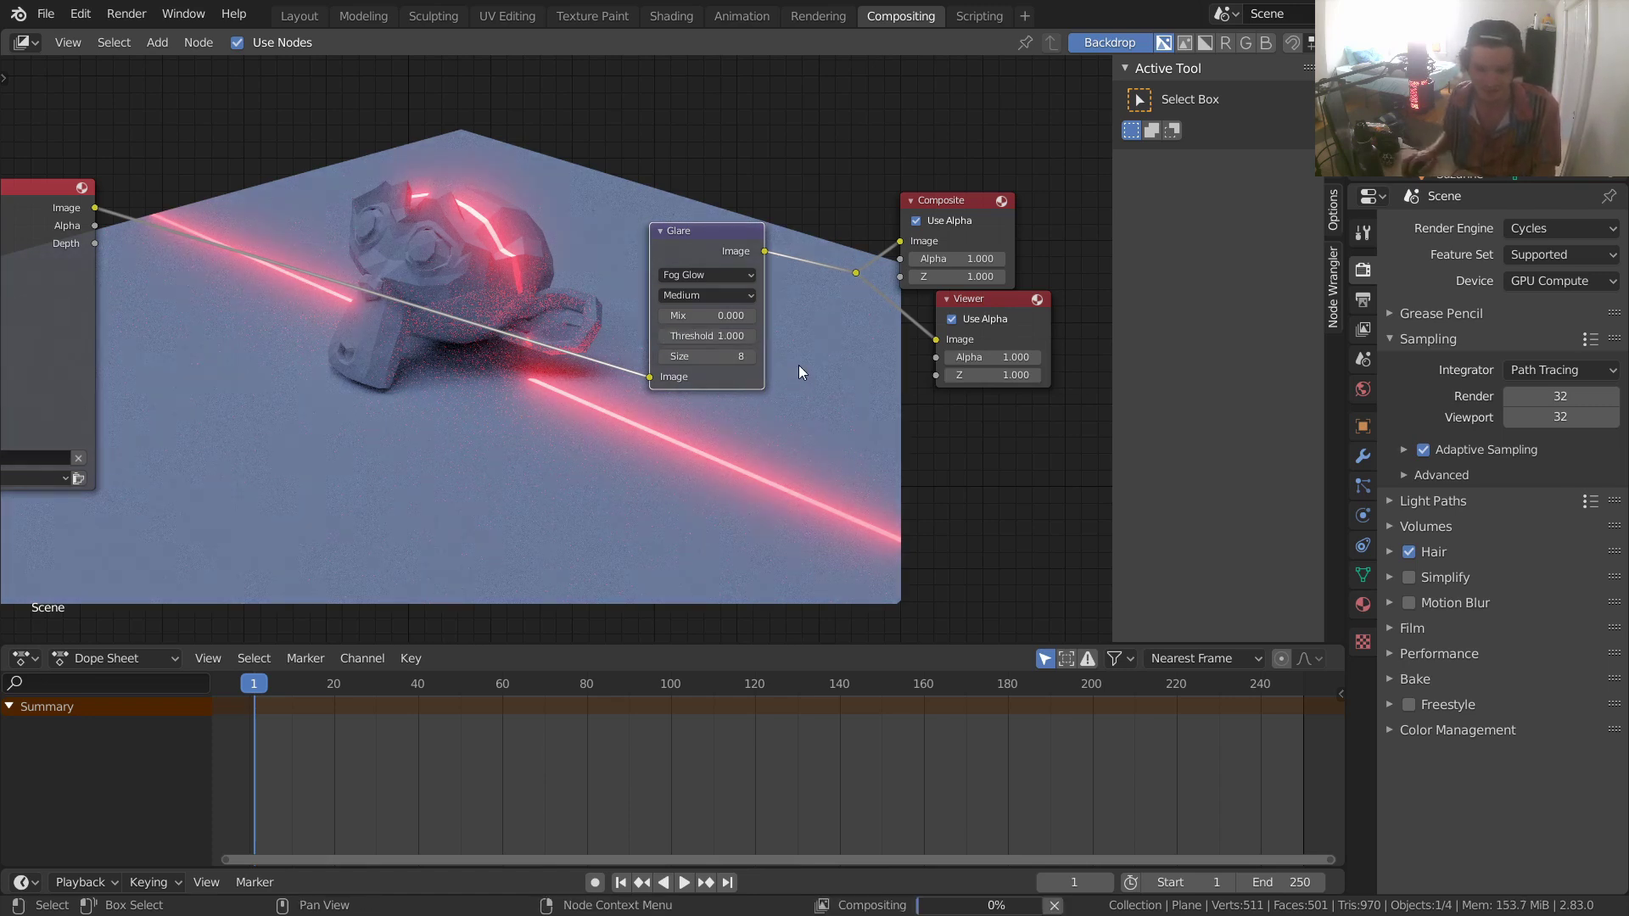
pyautogui.moveTo(722, 314); pyautogui.dragTo(843, 314)
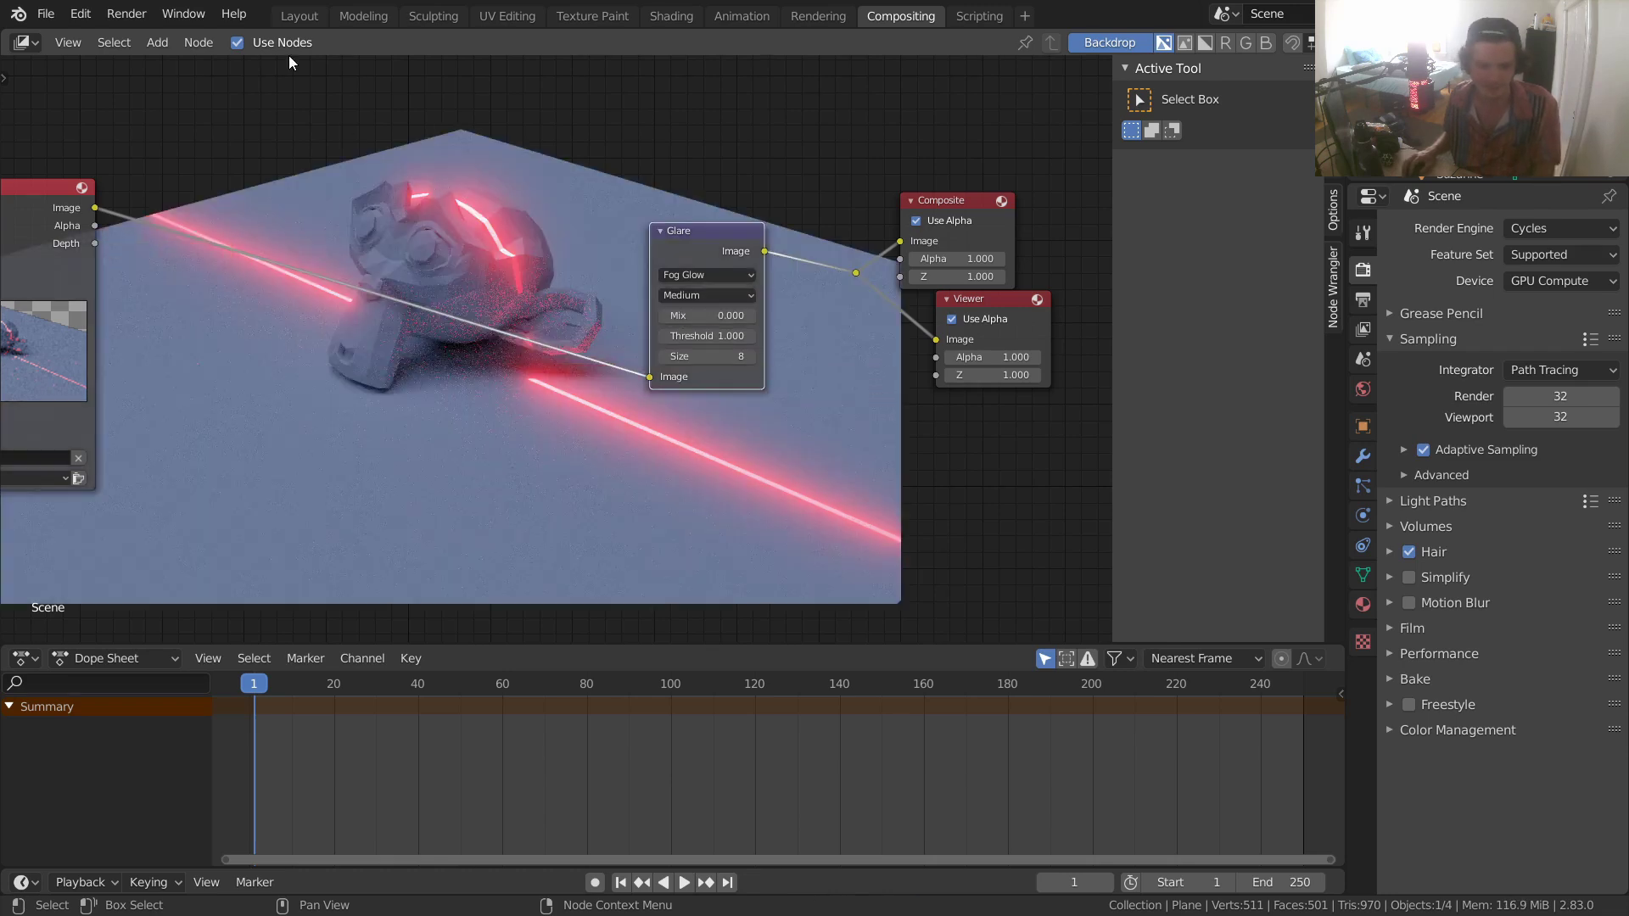
# - Return to the Layout workspace
pyautogui.click(307, 17)
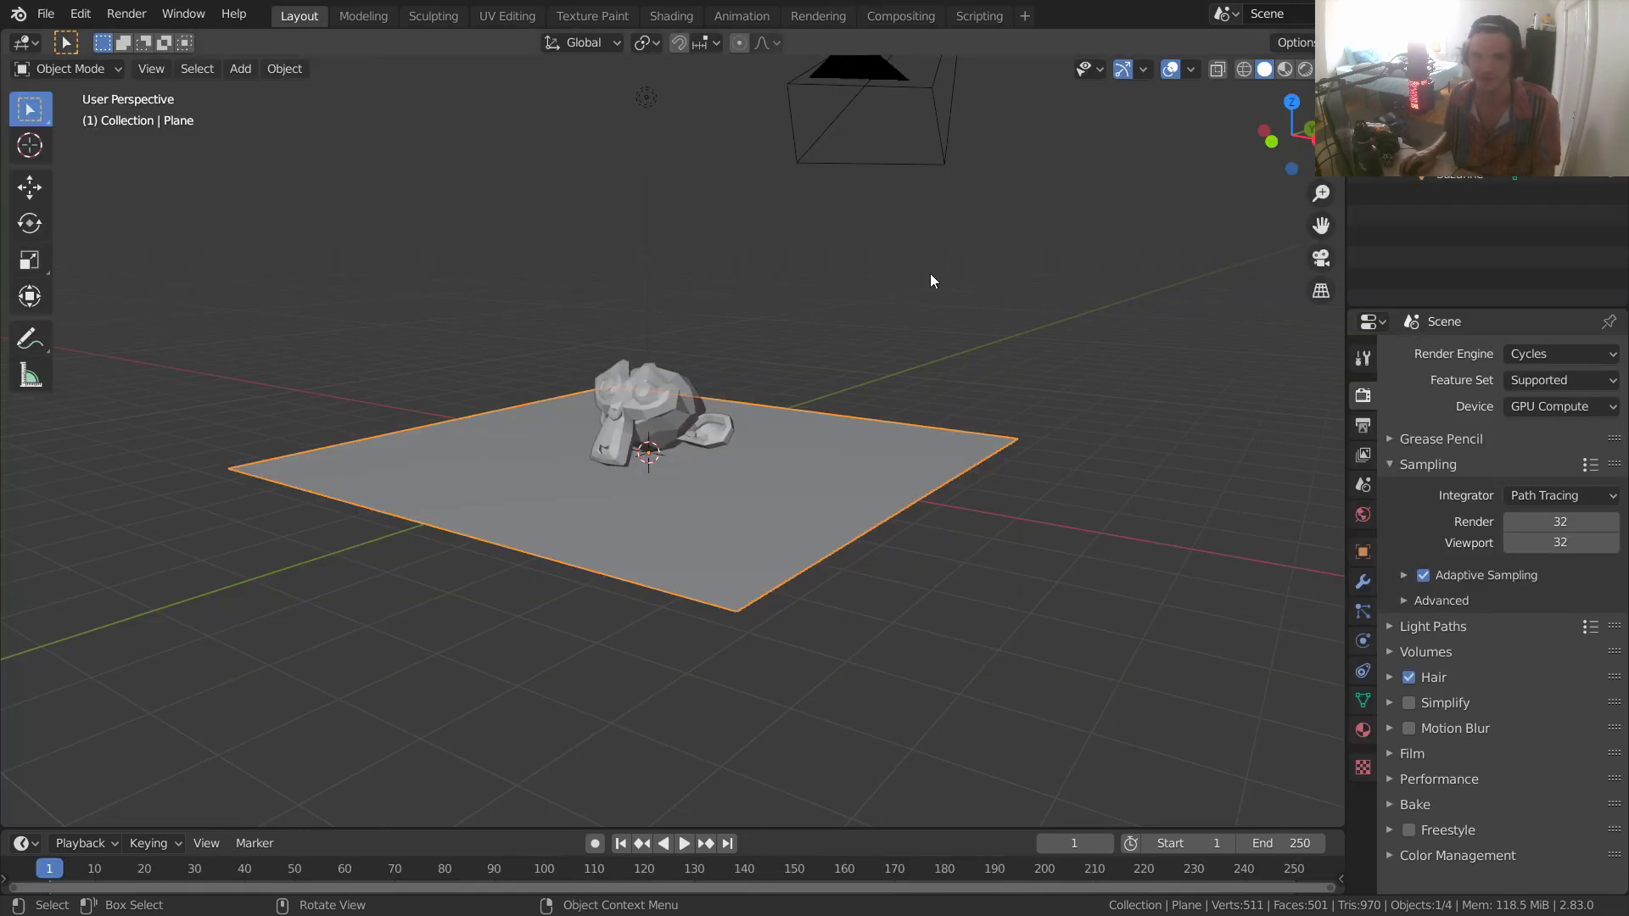